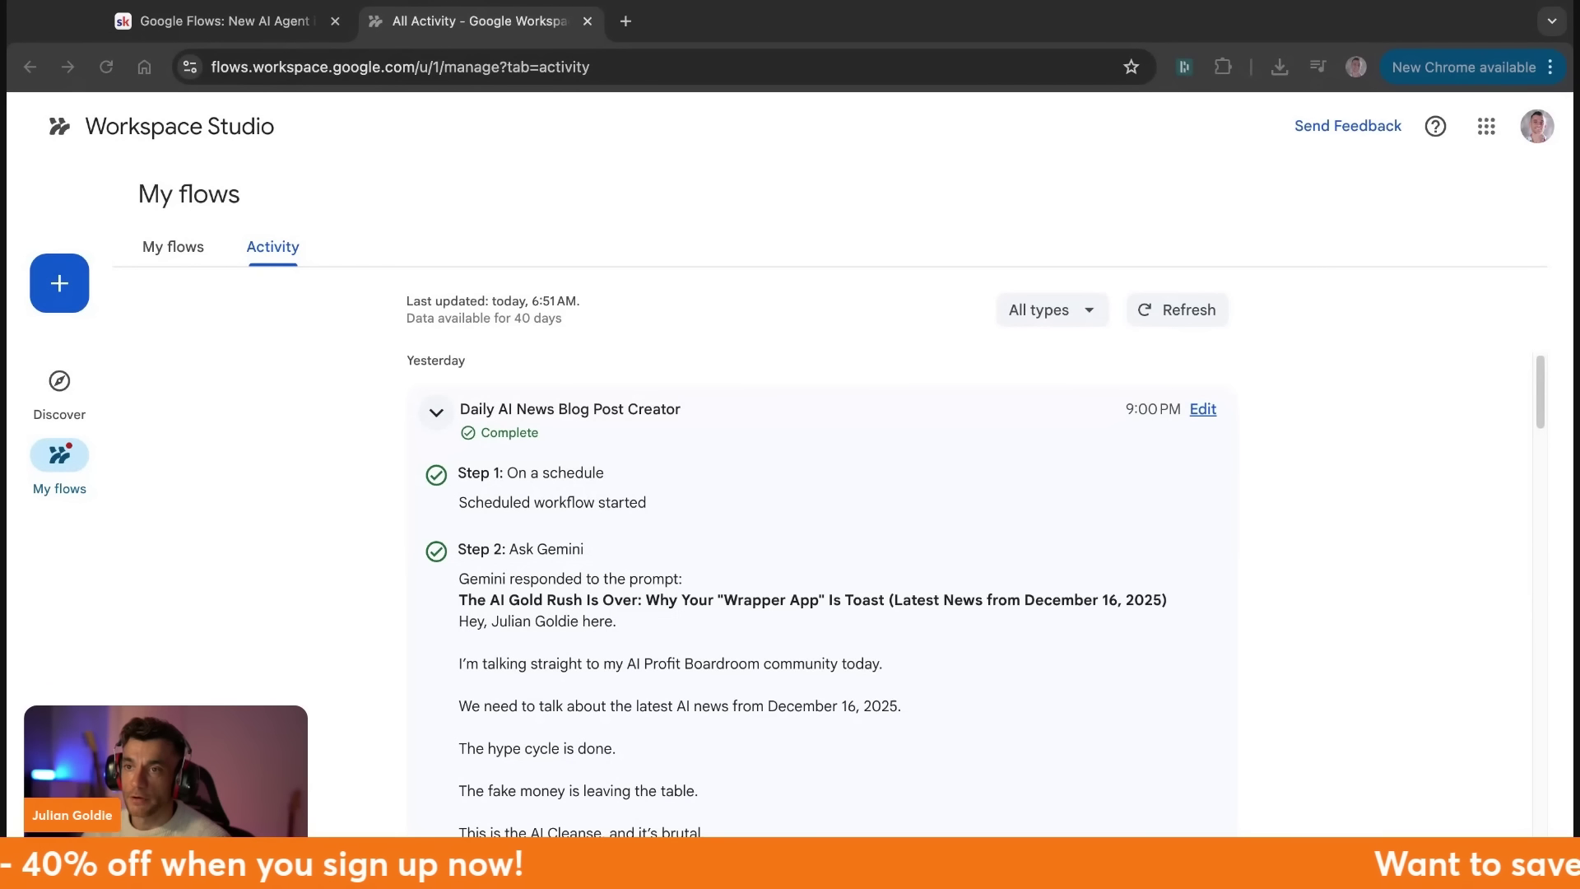
Skim the Gemini output of yesterday's Daily AI News Blog Post Creator run in the activity log.
scroll(740, 529, down, 4)
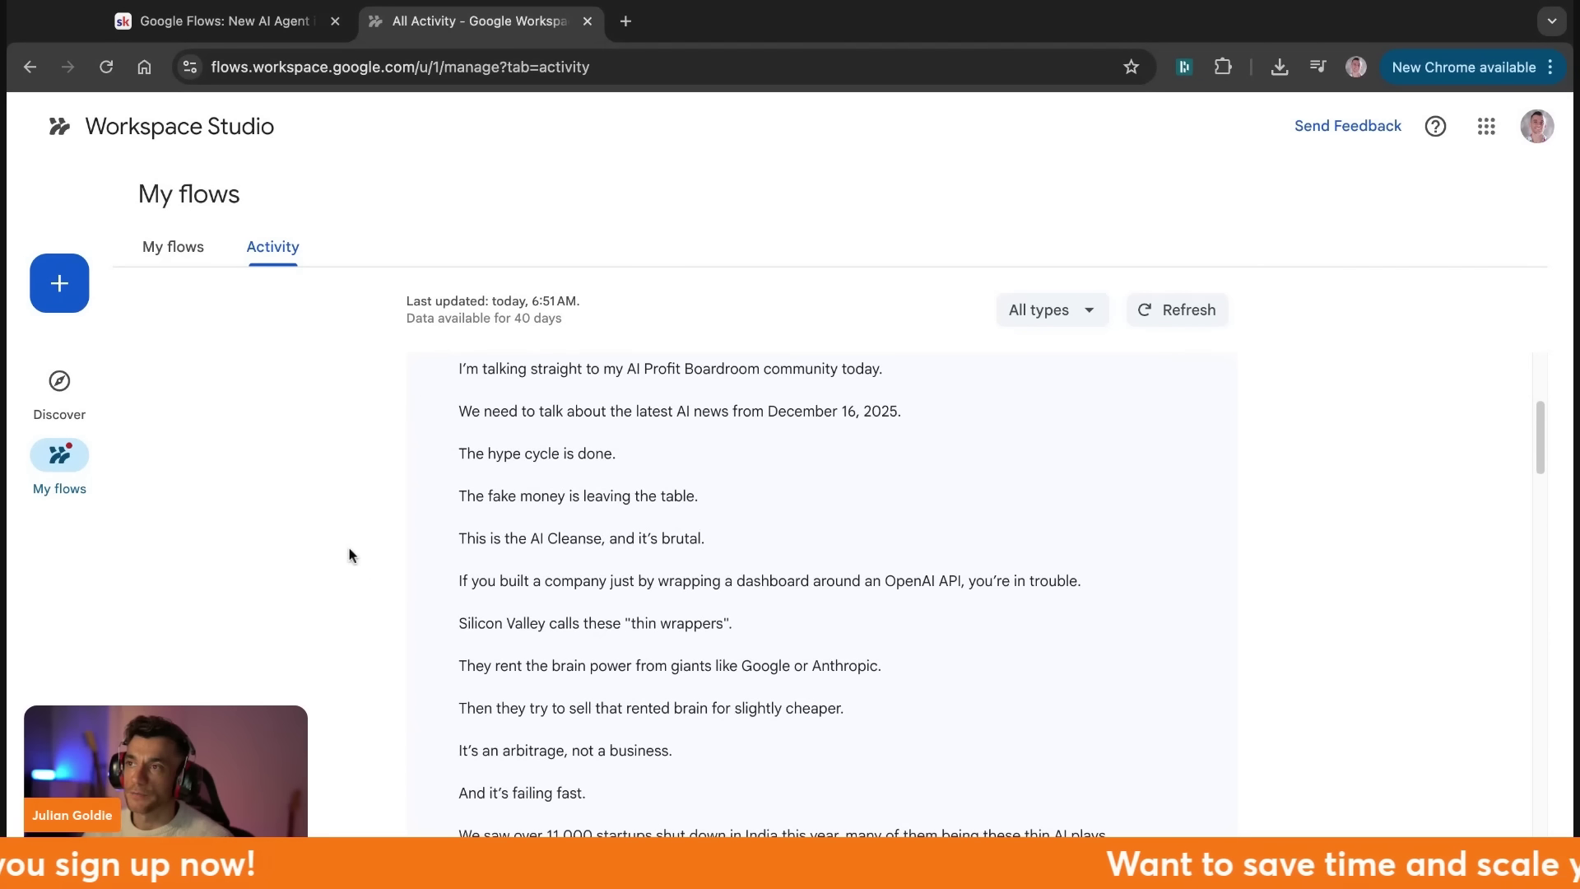
scroll(368, 553, up, 4)
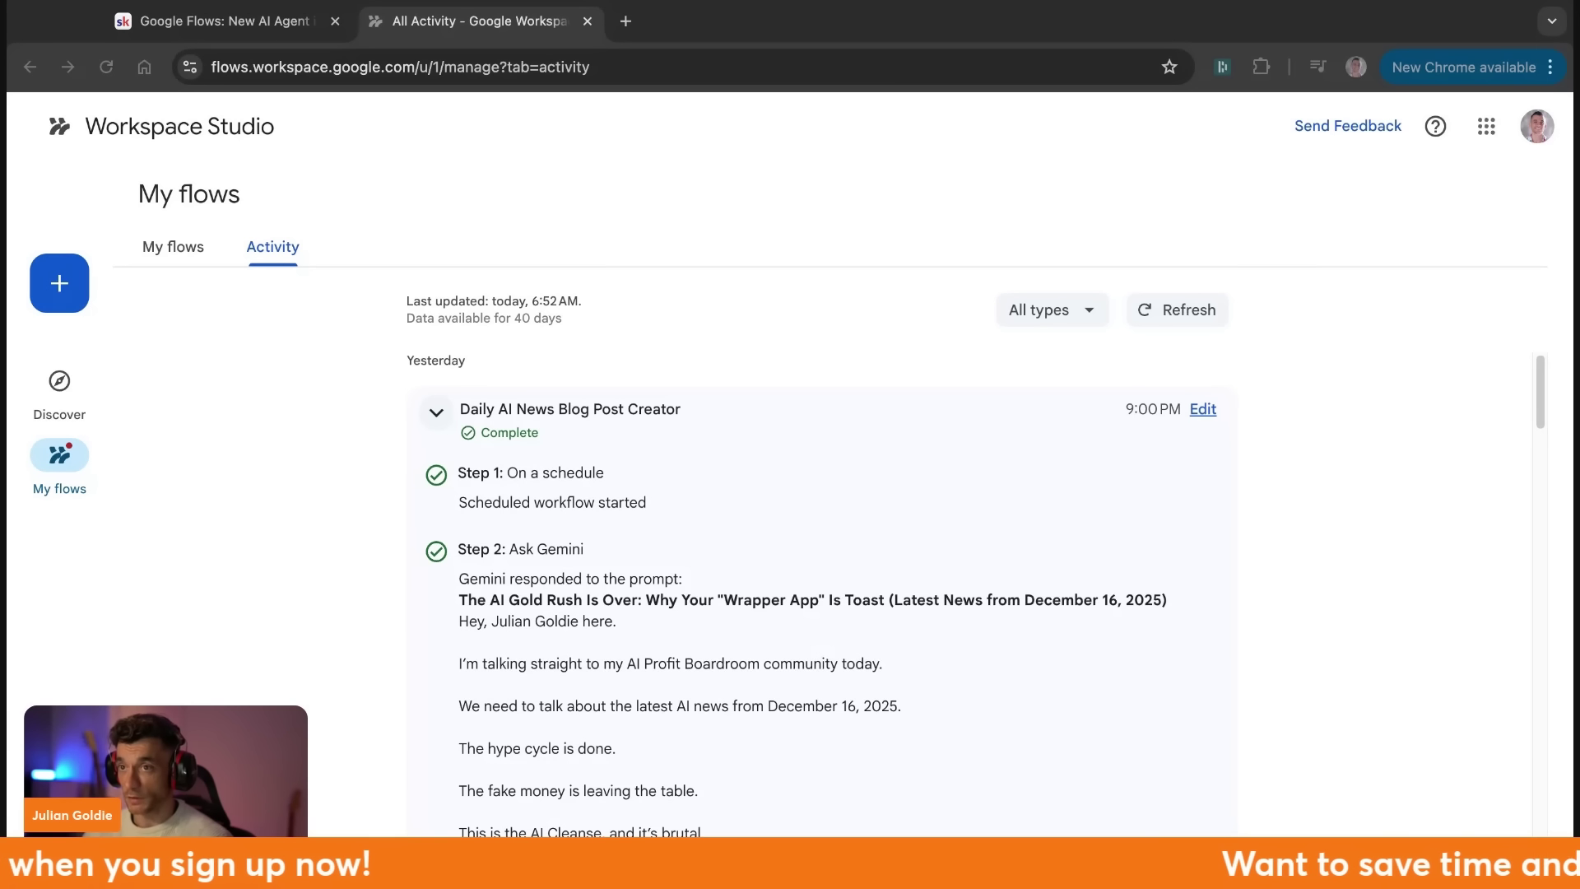
click(620, 377)
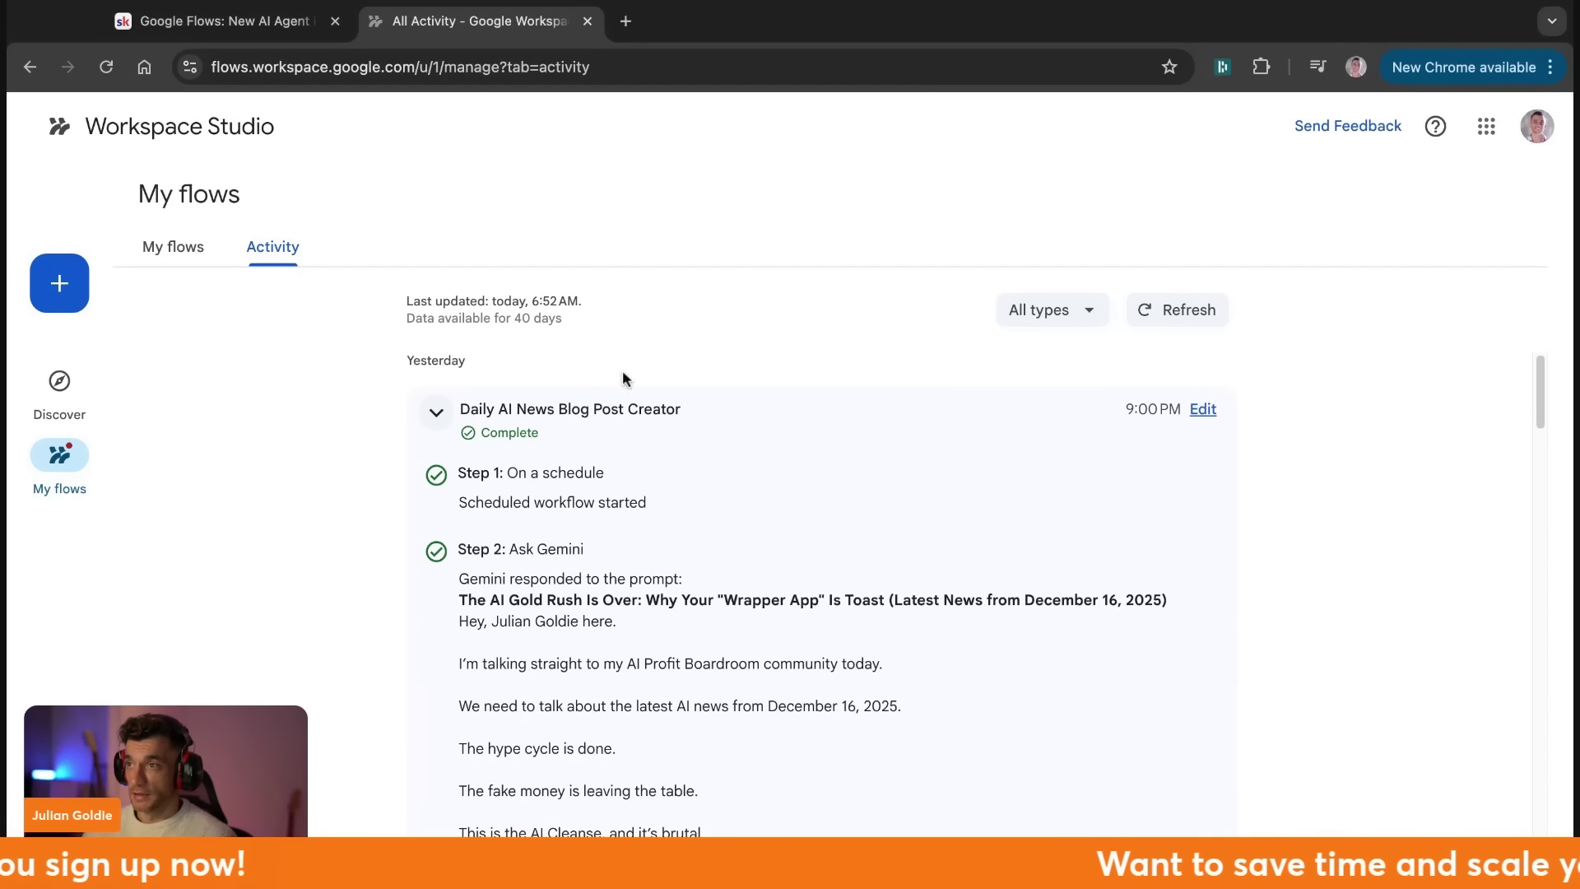
click(285, 74)
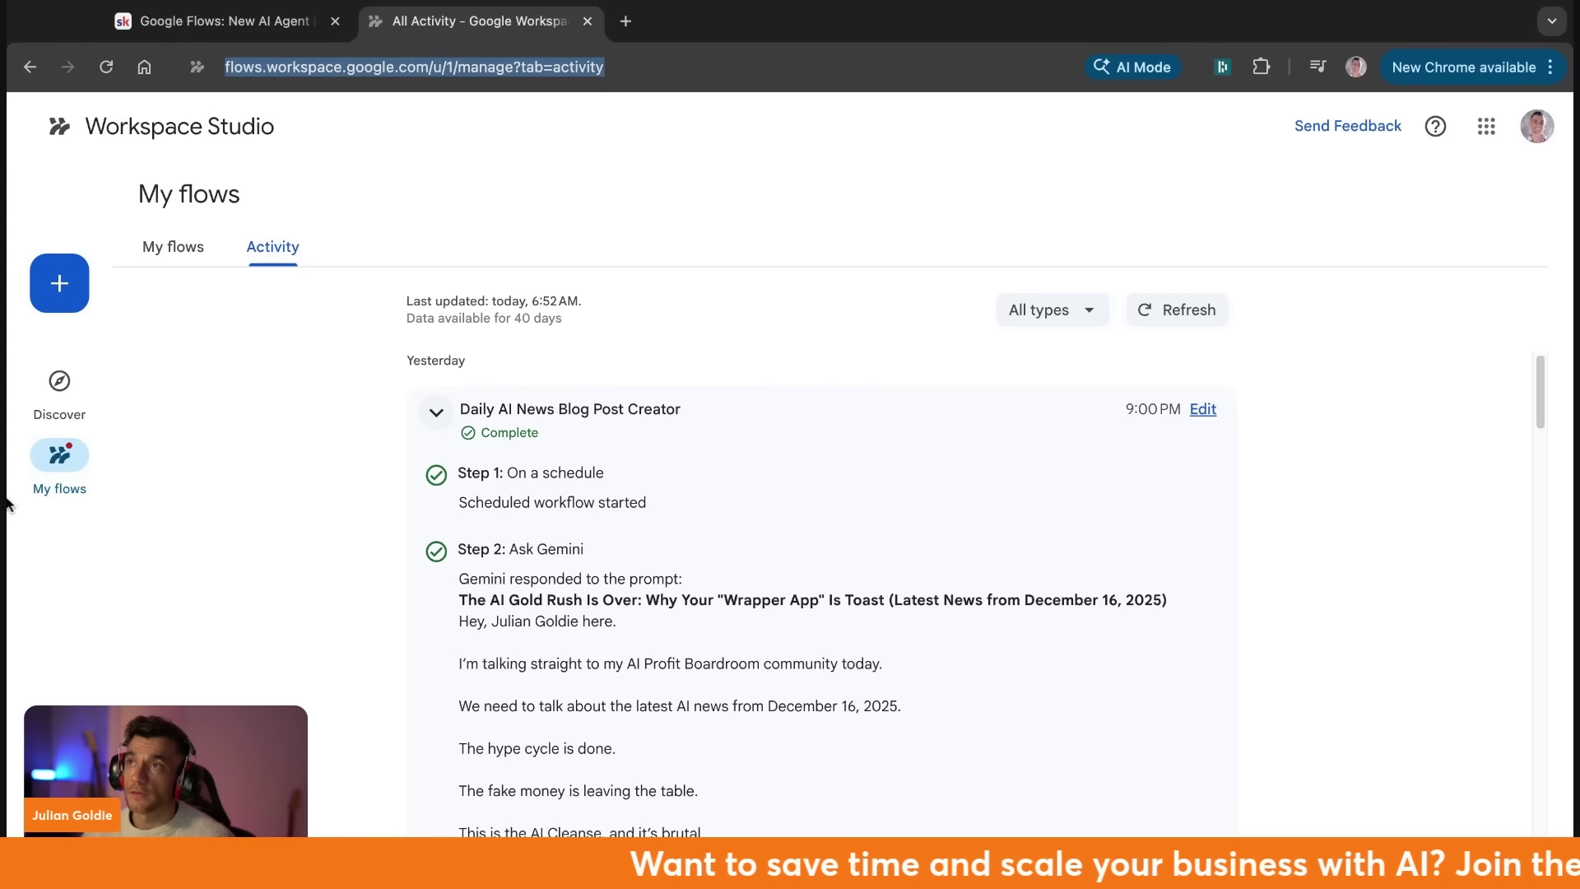
Switch to the Skool classroom page and skim the lesson "Google Flows: New AI Agent is INSANE!".
click(237, 17)
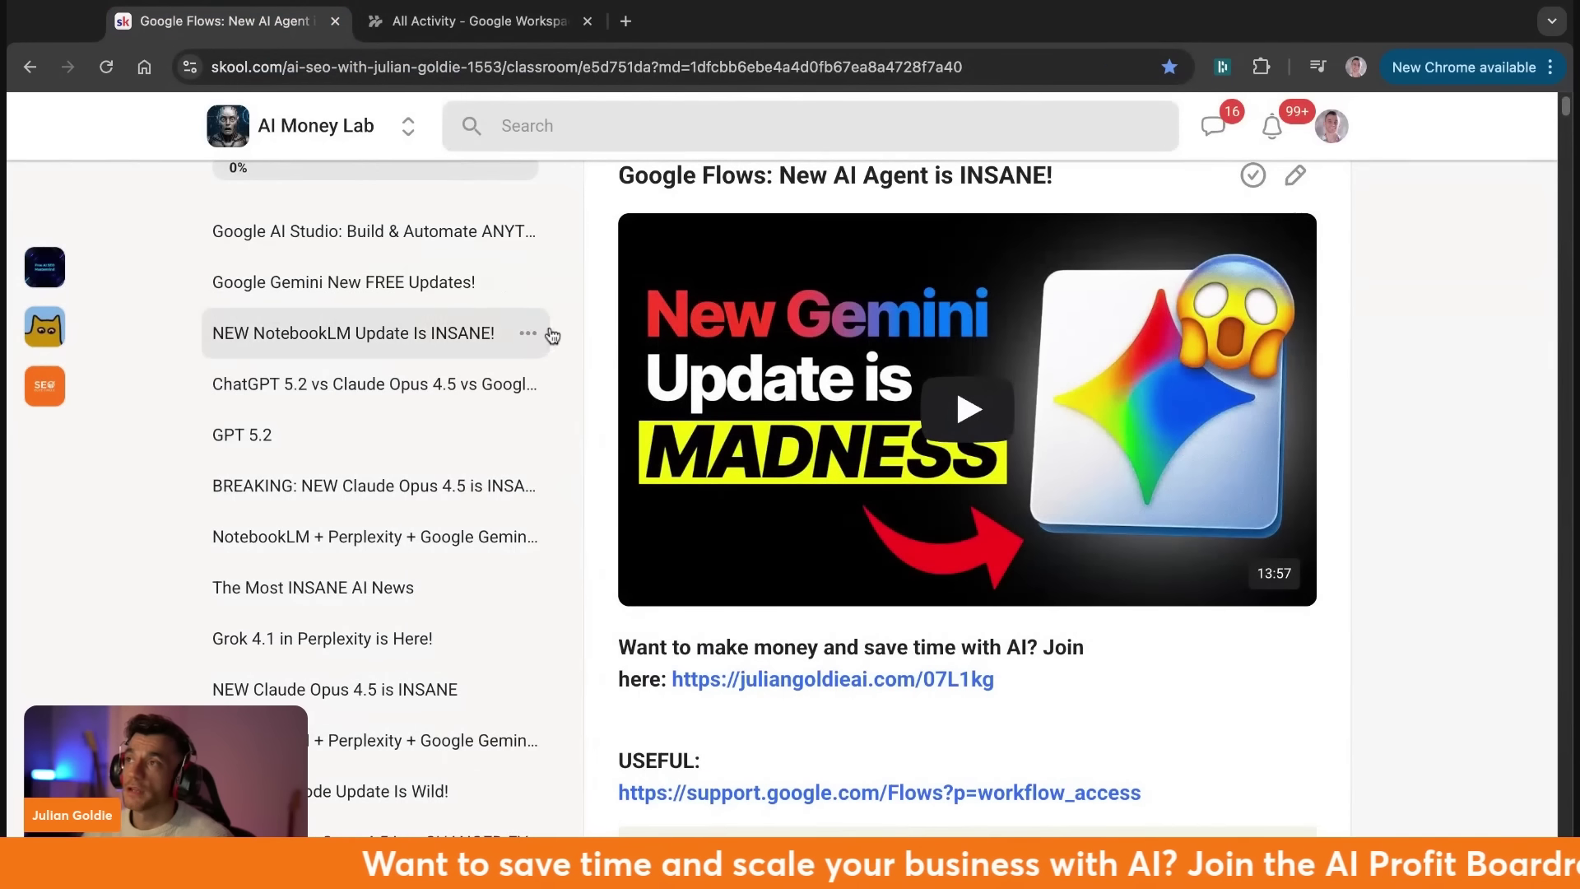
scroll(592, 304, up, 3)
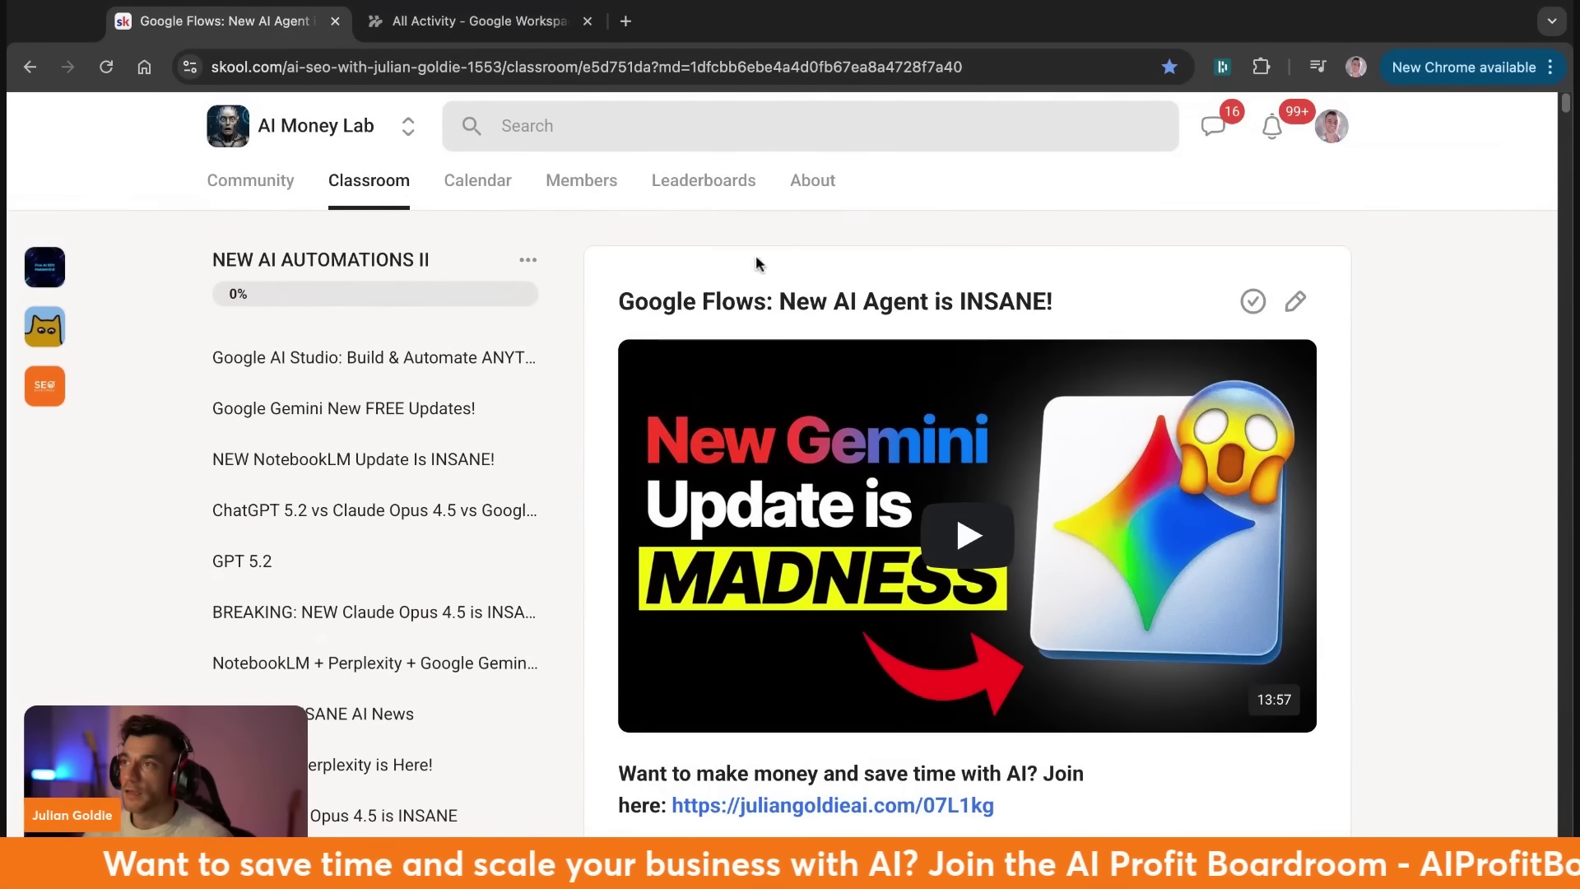
drag(621, 301, 1054, 301)
scroll(962, 560, down, 6)
scroll(959, 558, down, 5)
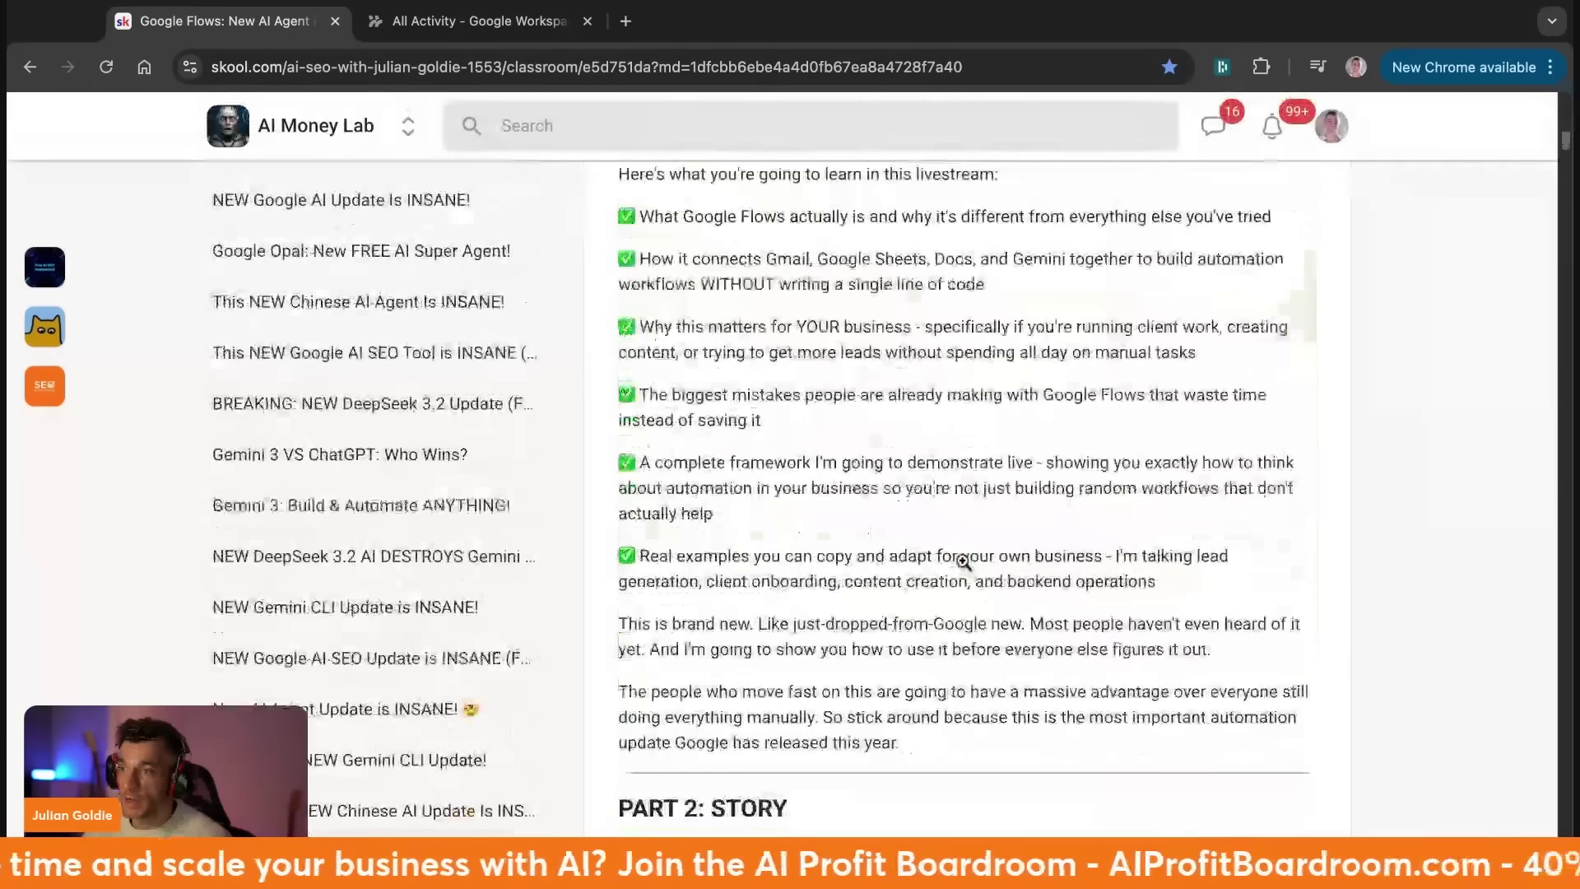
scroll(888, 535, up, 15)
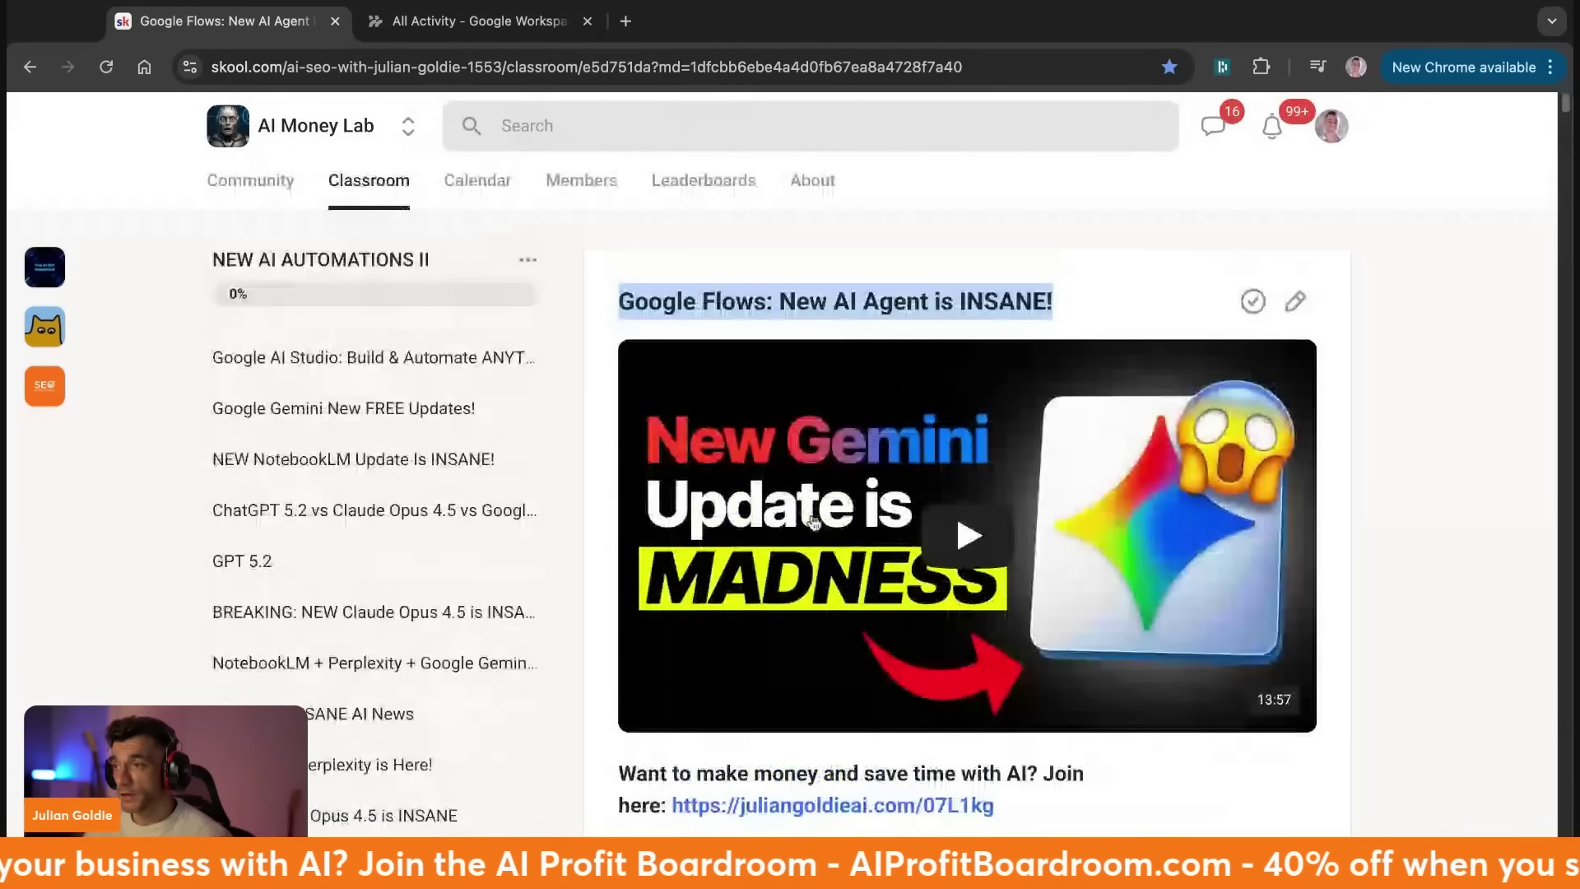
View the lesson's "The Solopreneur's Automation Revolution: Google Flows" infographic enlarged, and close it.
scroll(813, 522, down, 7)
click(813, 522)
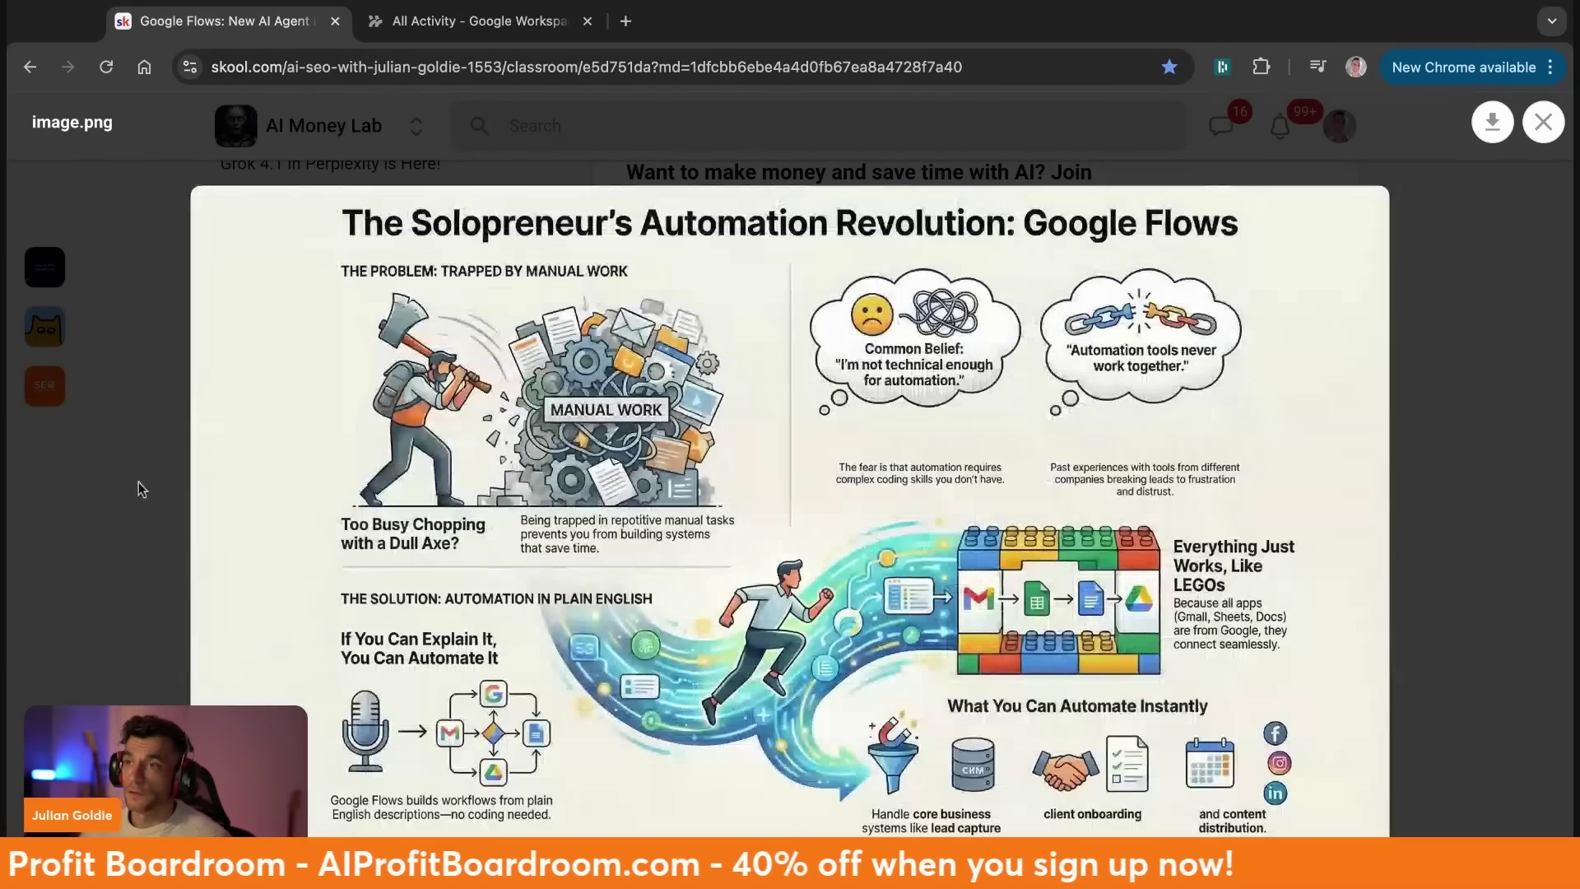
click(144, 465)
scroll(257, 367, up, 4)
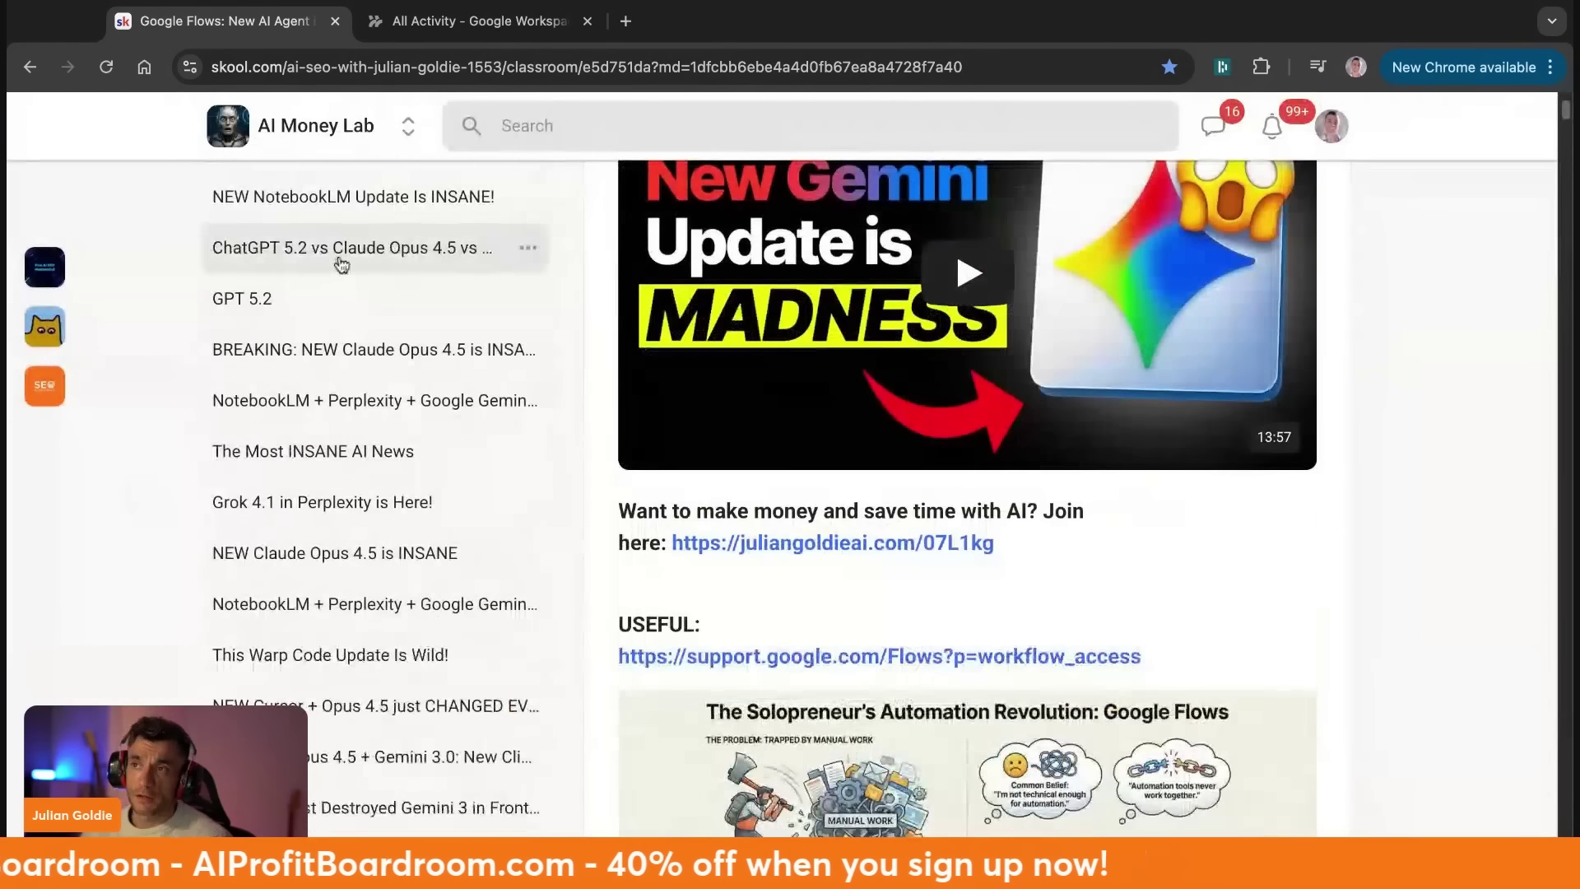
scroll(455, 459, down, 2)
scroll(455, 459, up, 5)
scroll(455, 460, down, 2)
click(823, 782)
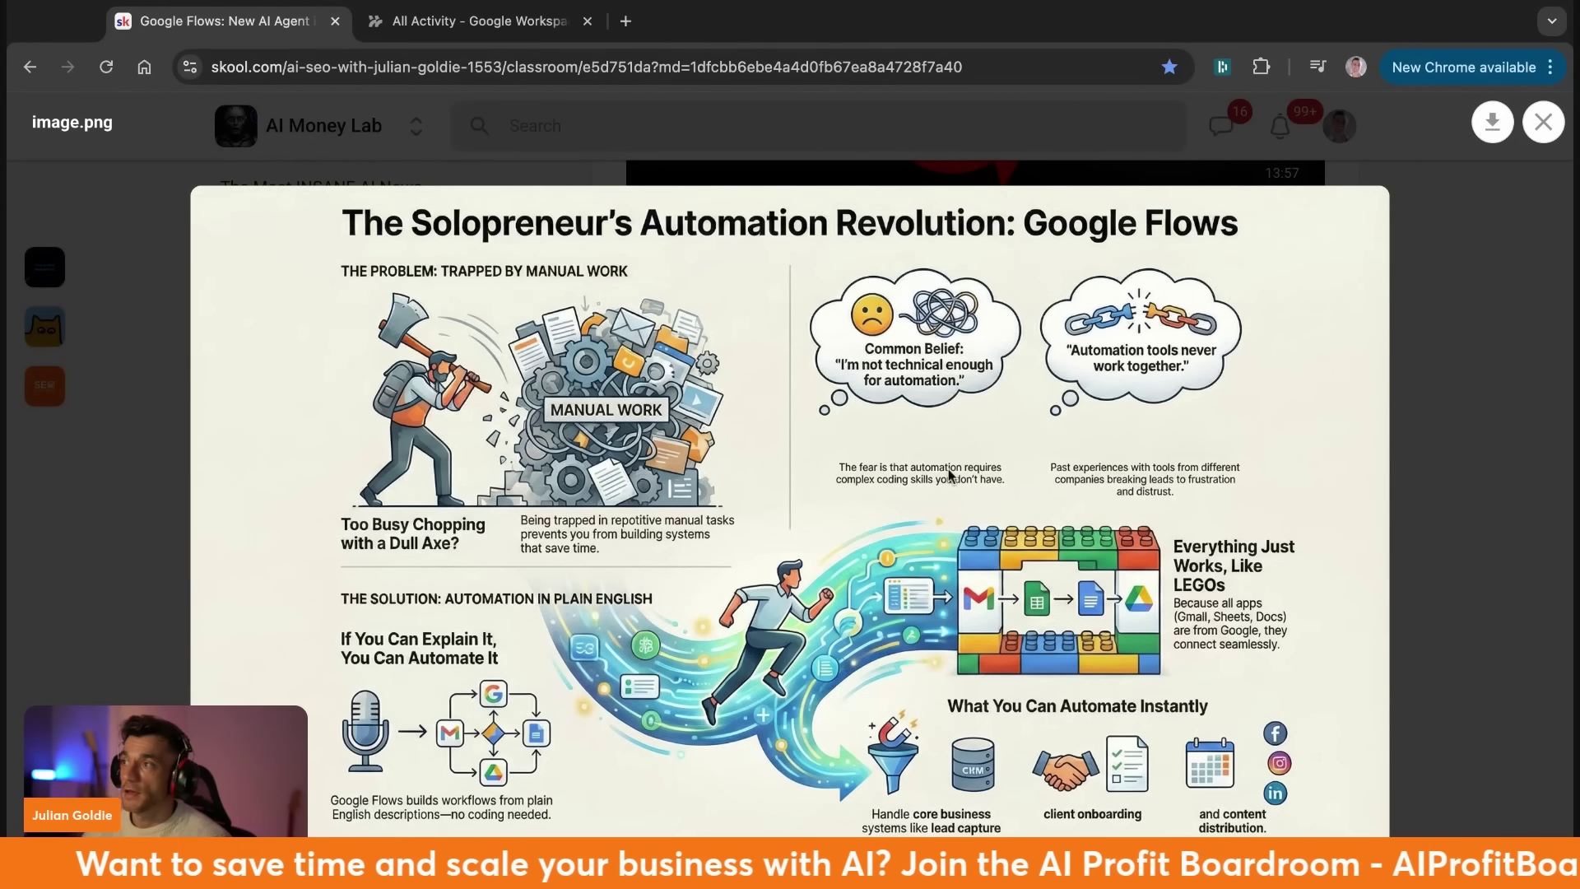
click(1527, 523)
Return to Workspace Studio, examine the suggested flows on the Discover page and open the Gemini task description prompt.
click(460, 21)
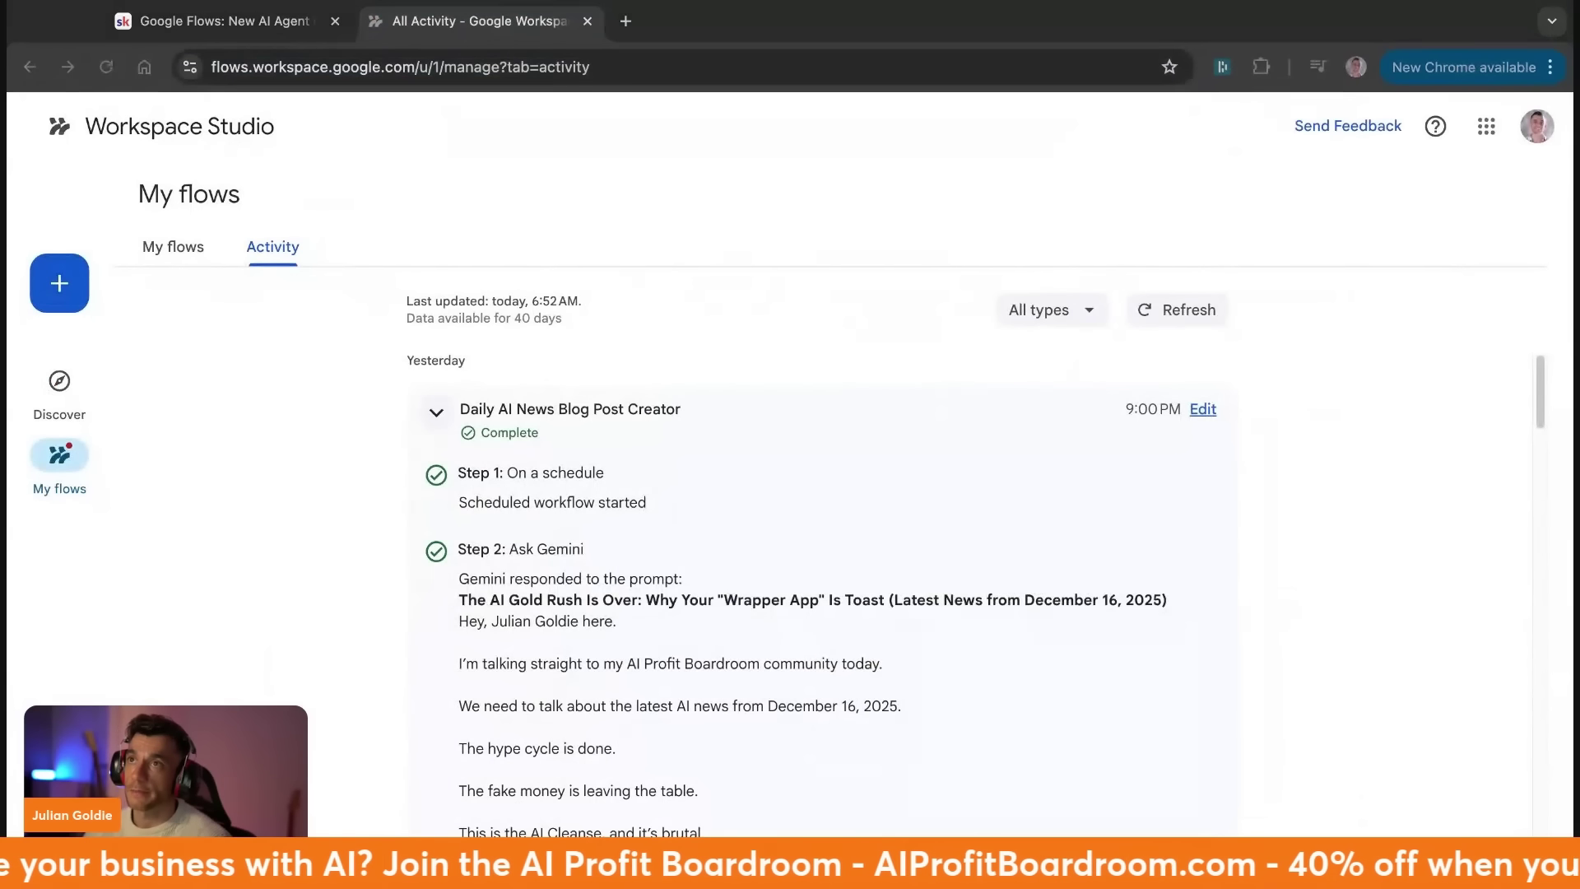
click(62, 403)
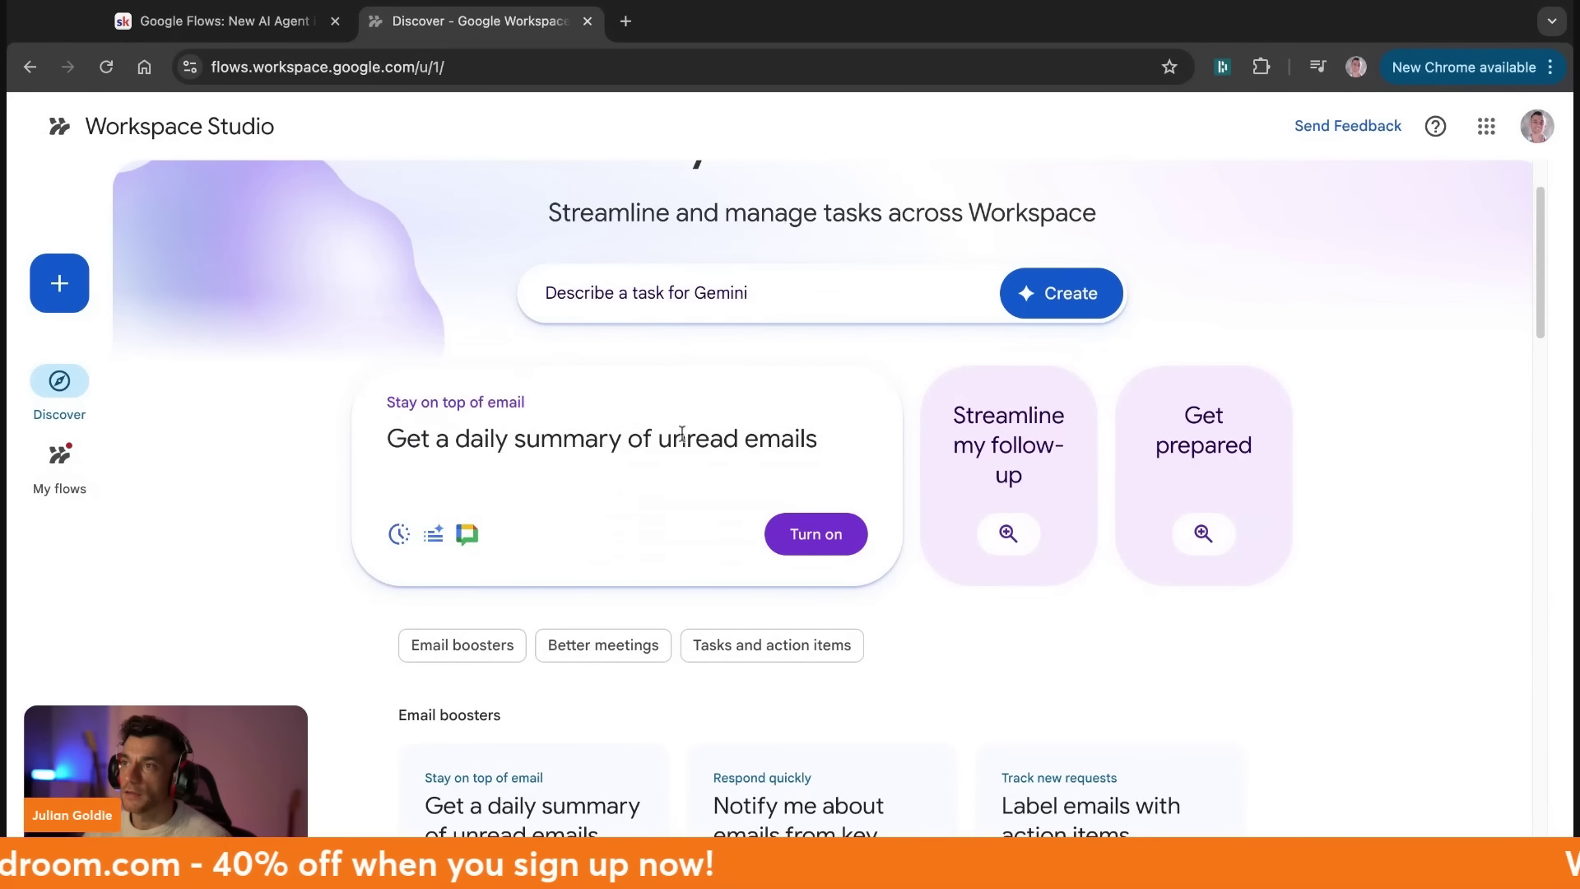
drag(355, 420, 832, 442)
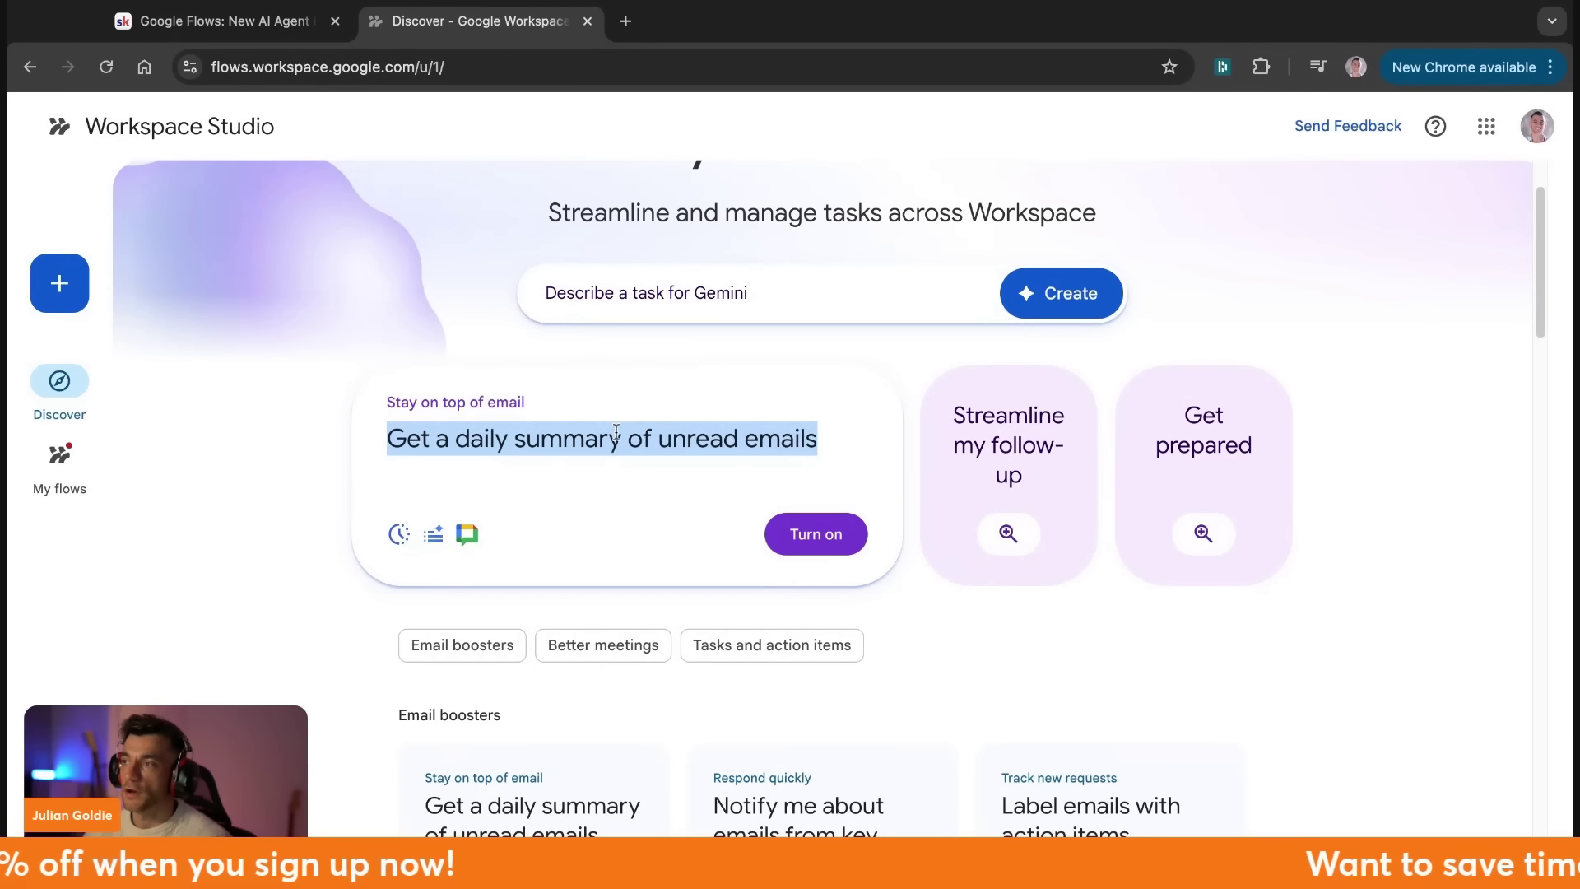
drag(565, 445, 961, 477)
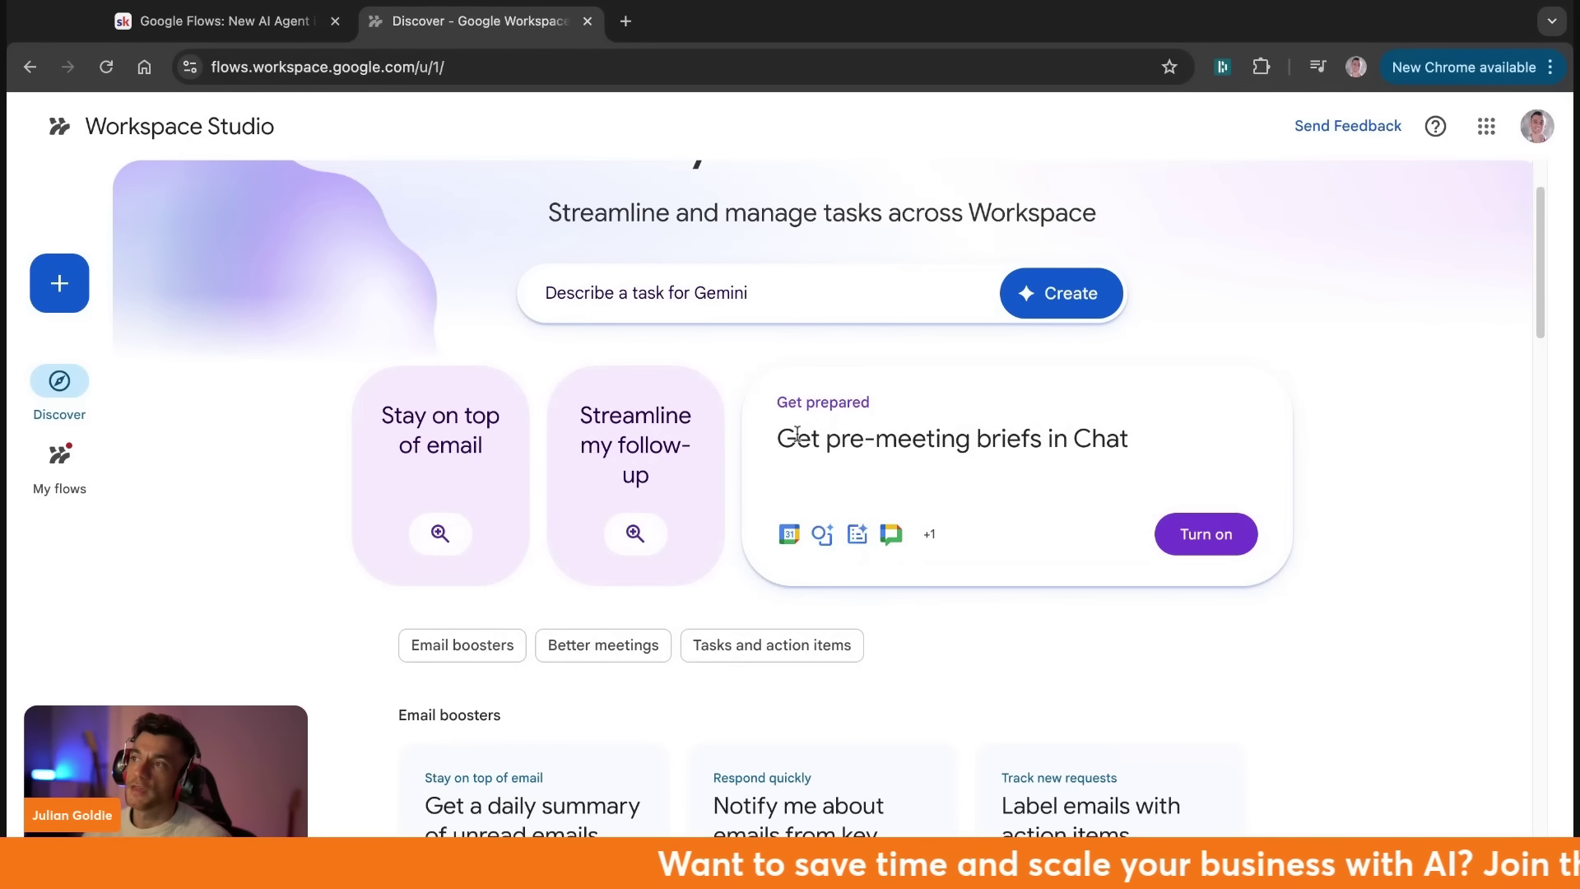
drag(777, 436, 1131, 440)
scroll(1045, 465, down, 1)
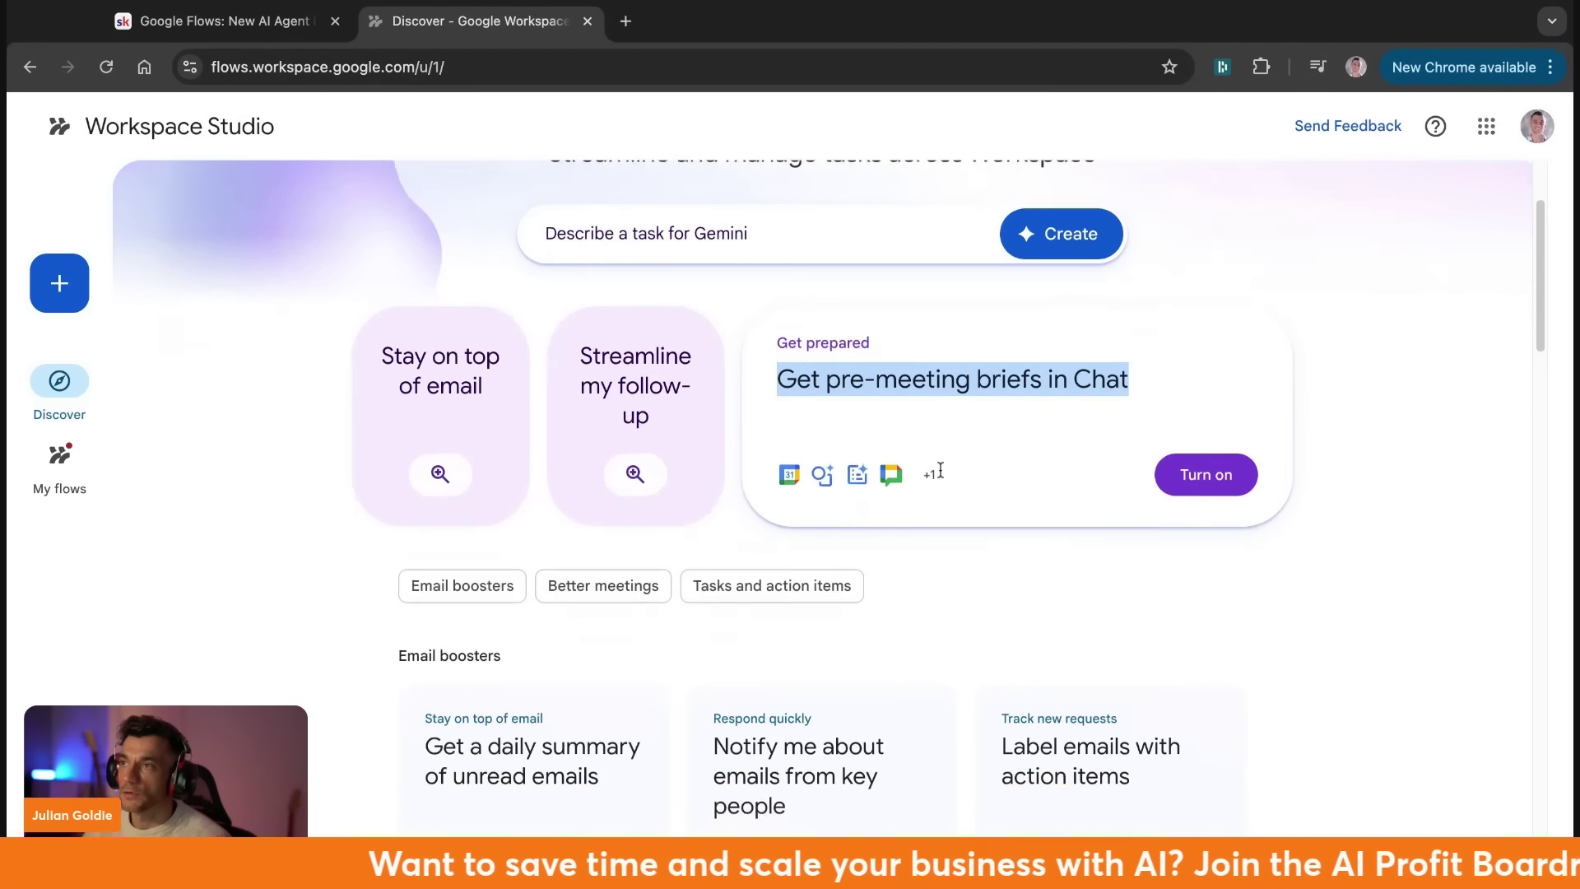
scroll(670, 351, up, 3)
click(673, 395)
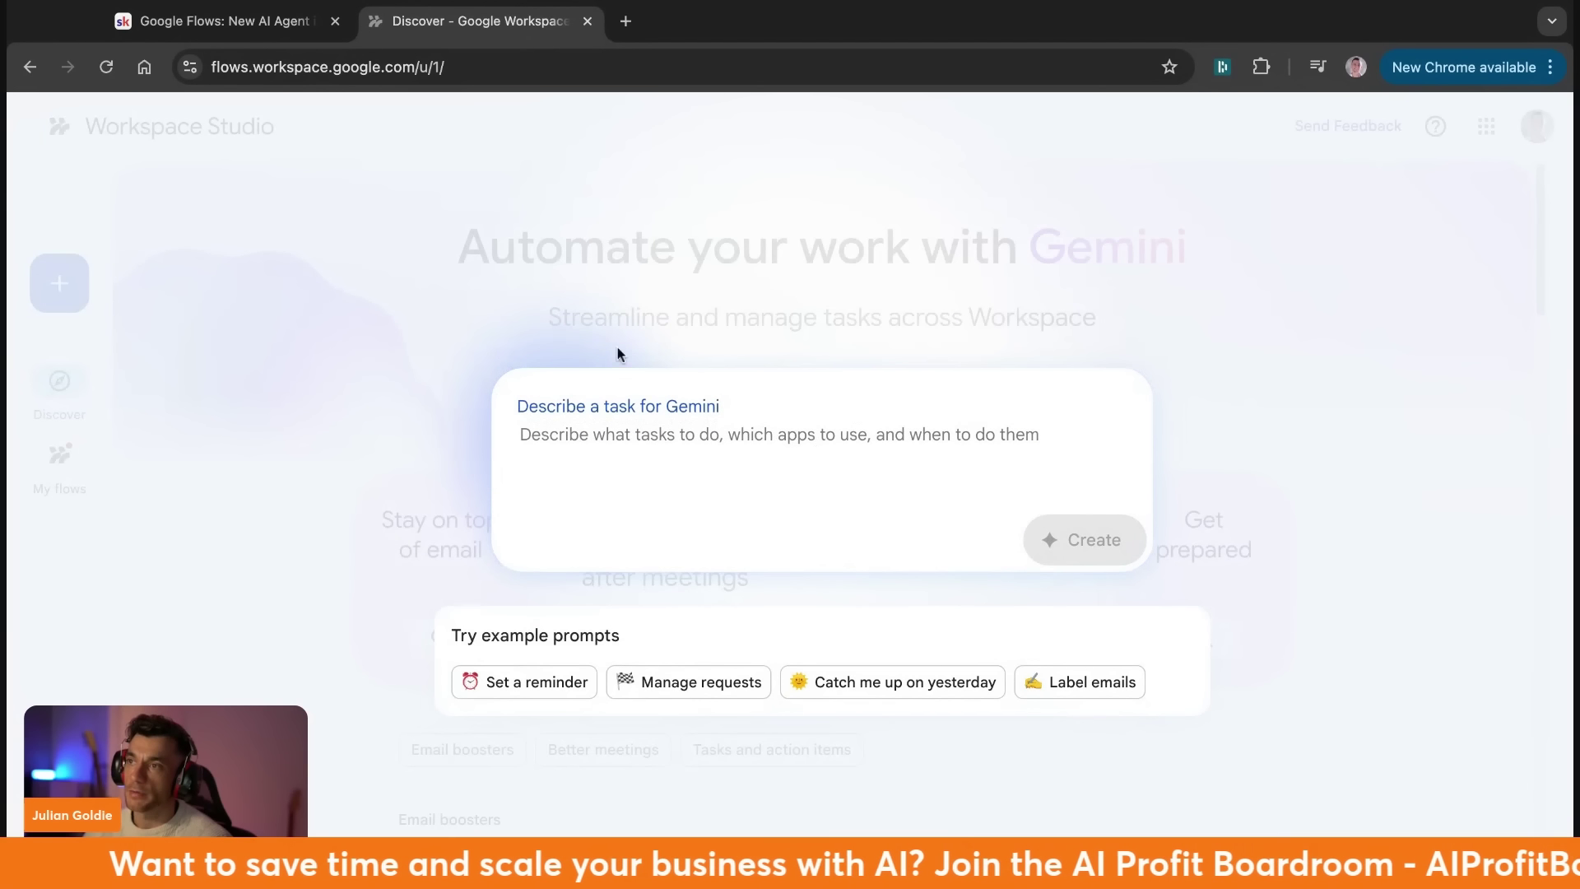
text(Describe a task for Gemini)
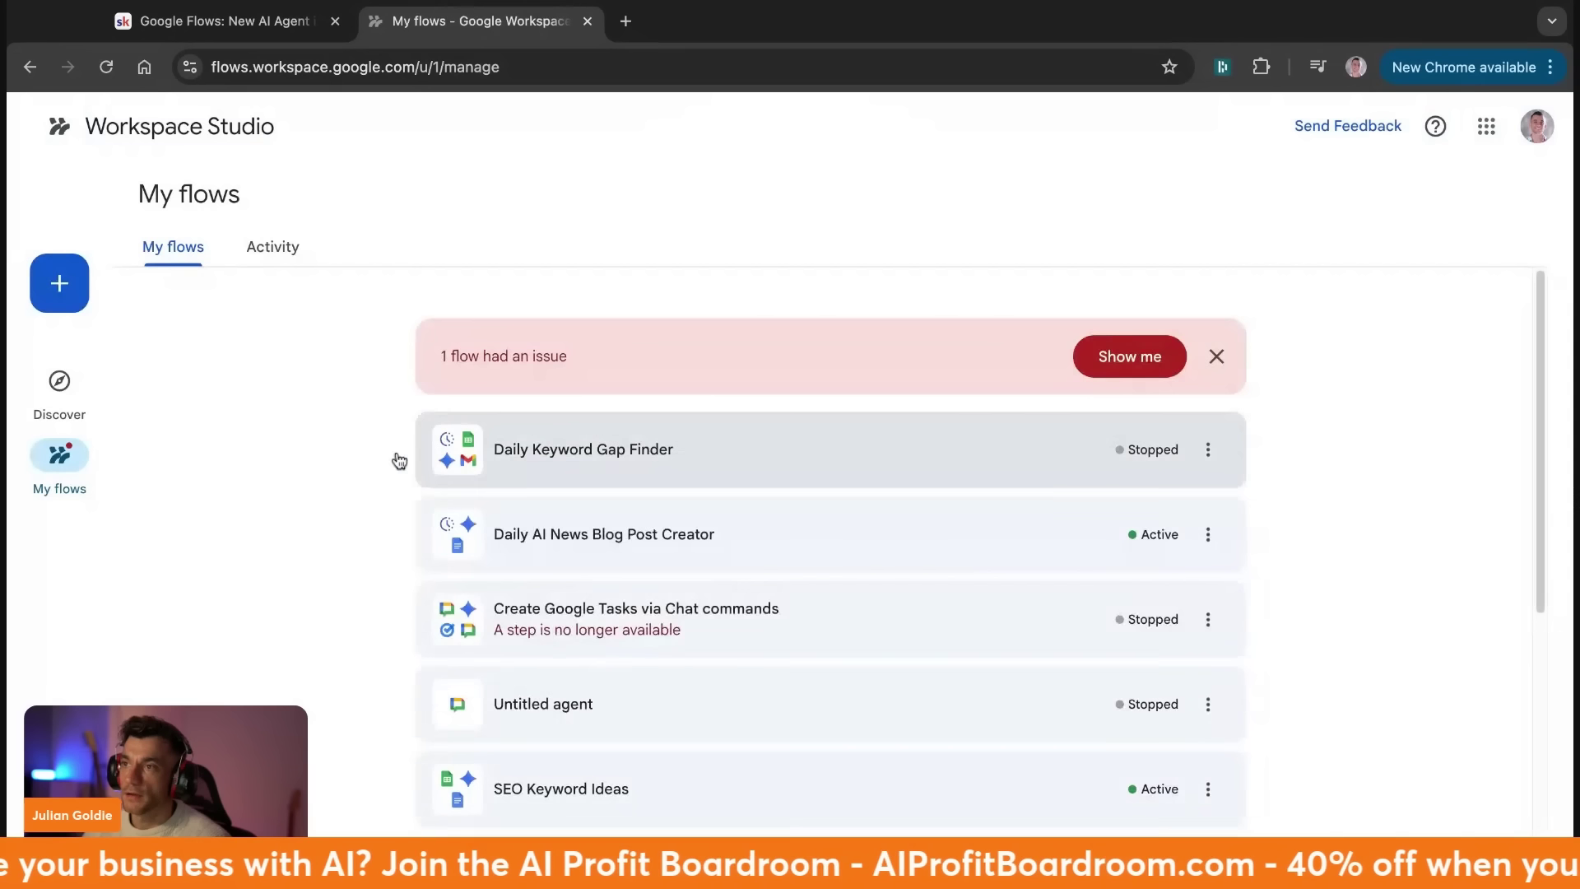
Look through the saved flows and open the Daily AI News Blog Post Creator flow.
scroll(356, 554, down, 5)
scroll(370, 544, up, 5)
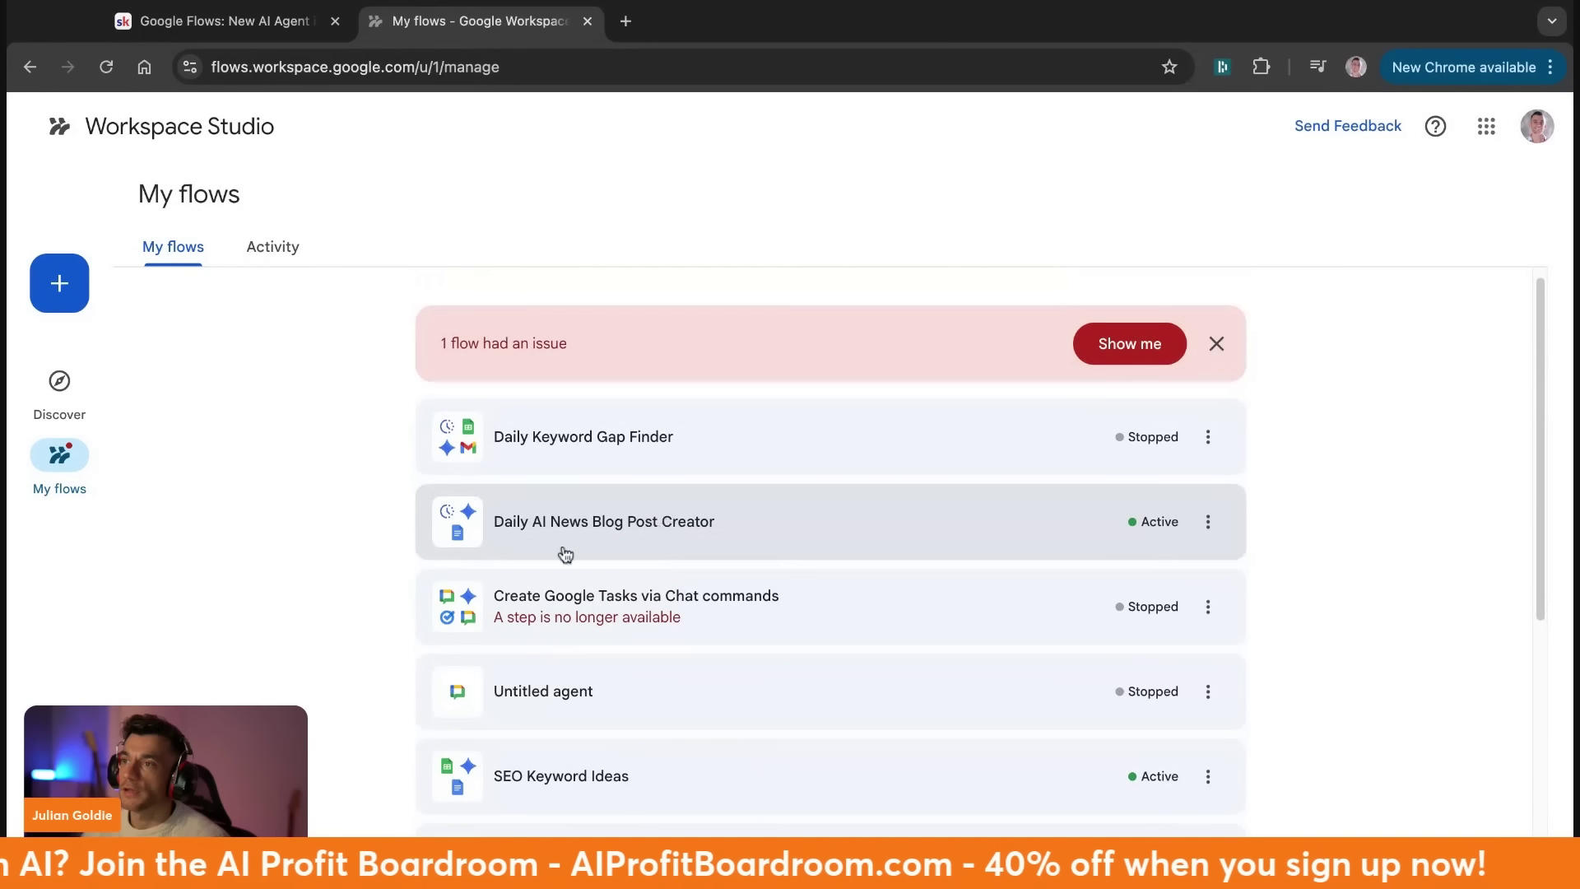
click(645, 536)
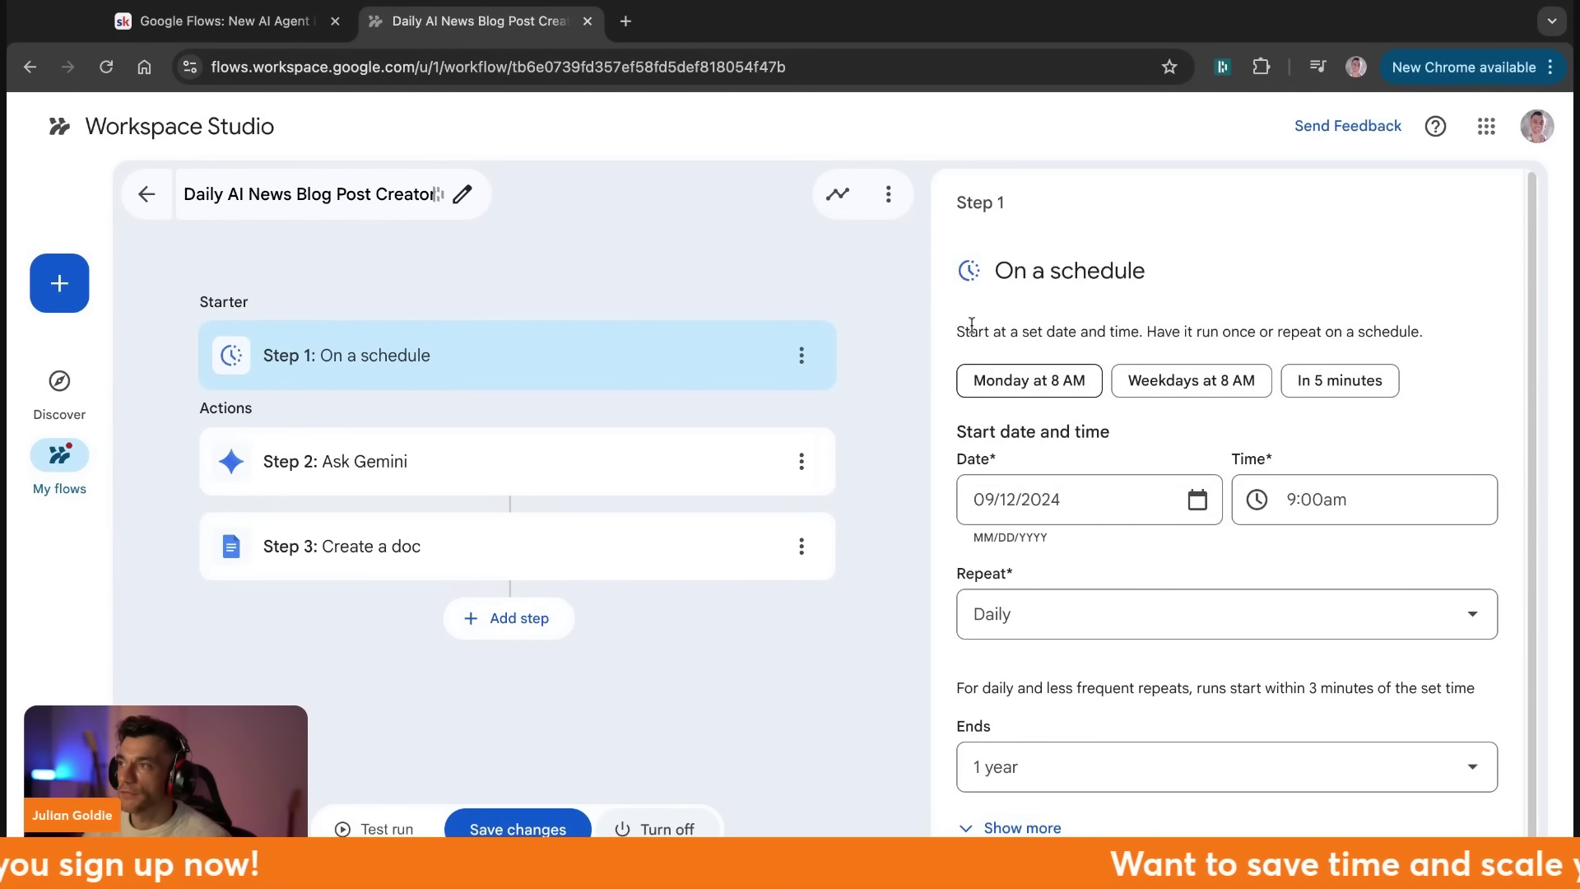
Examine the settings of the flow's schedule starter, Ask Gemini prompt and Create a doc step.
drag(964, 324, 942, 481)
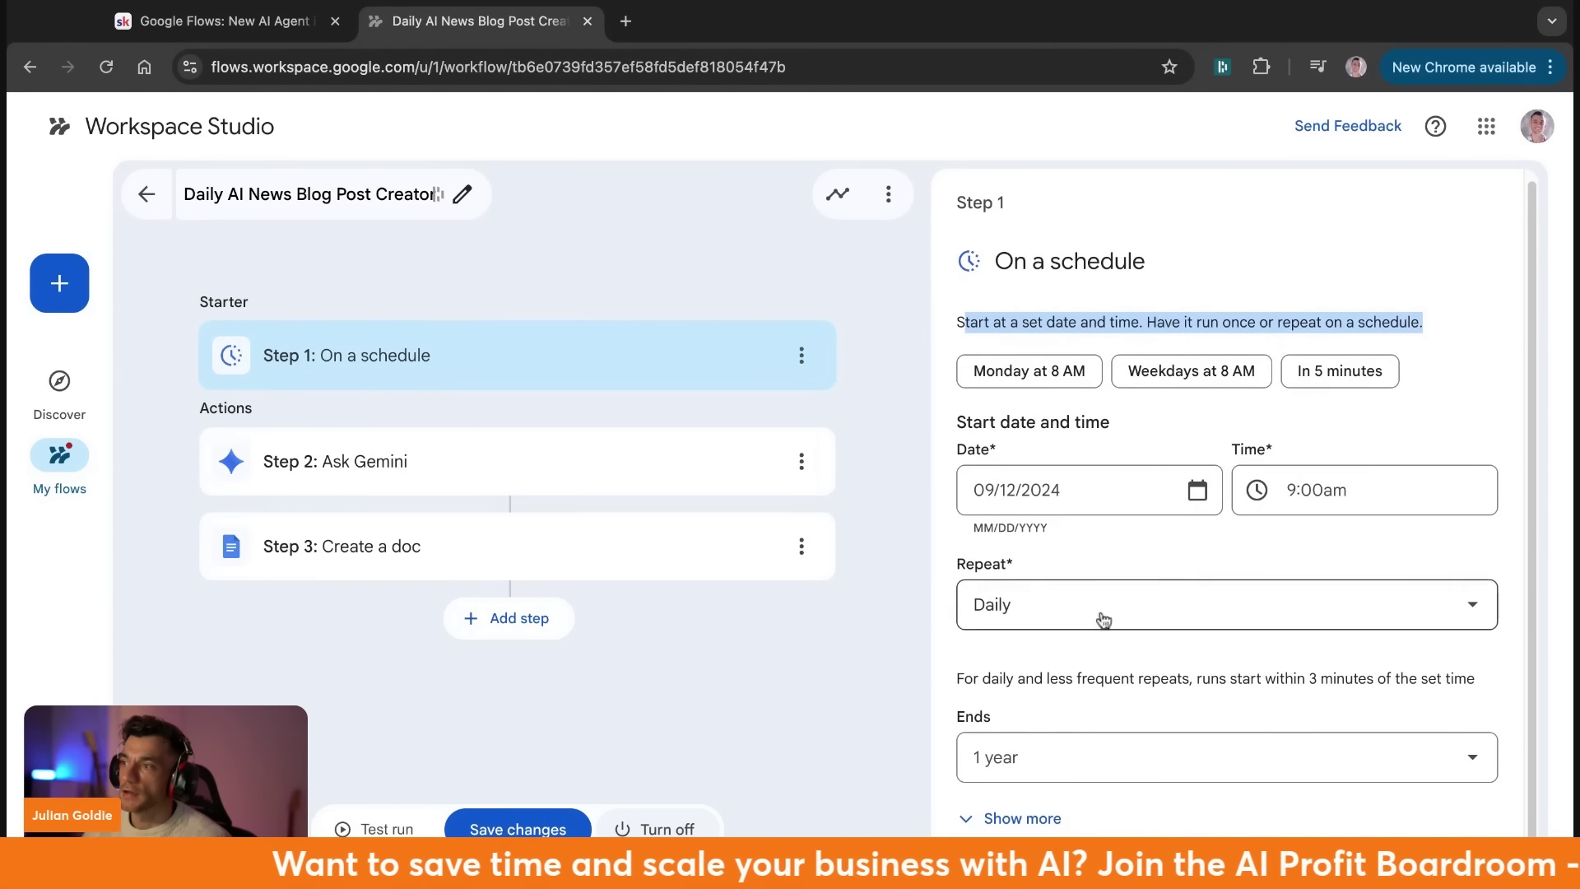
click(971, 818)
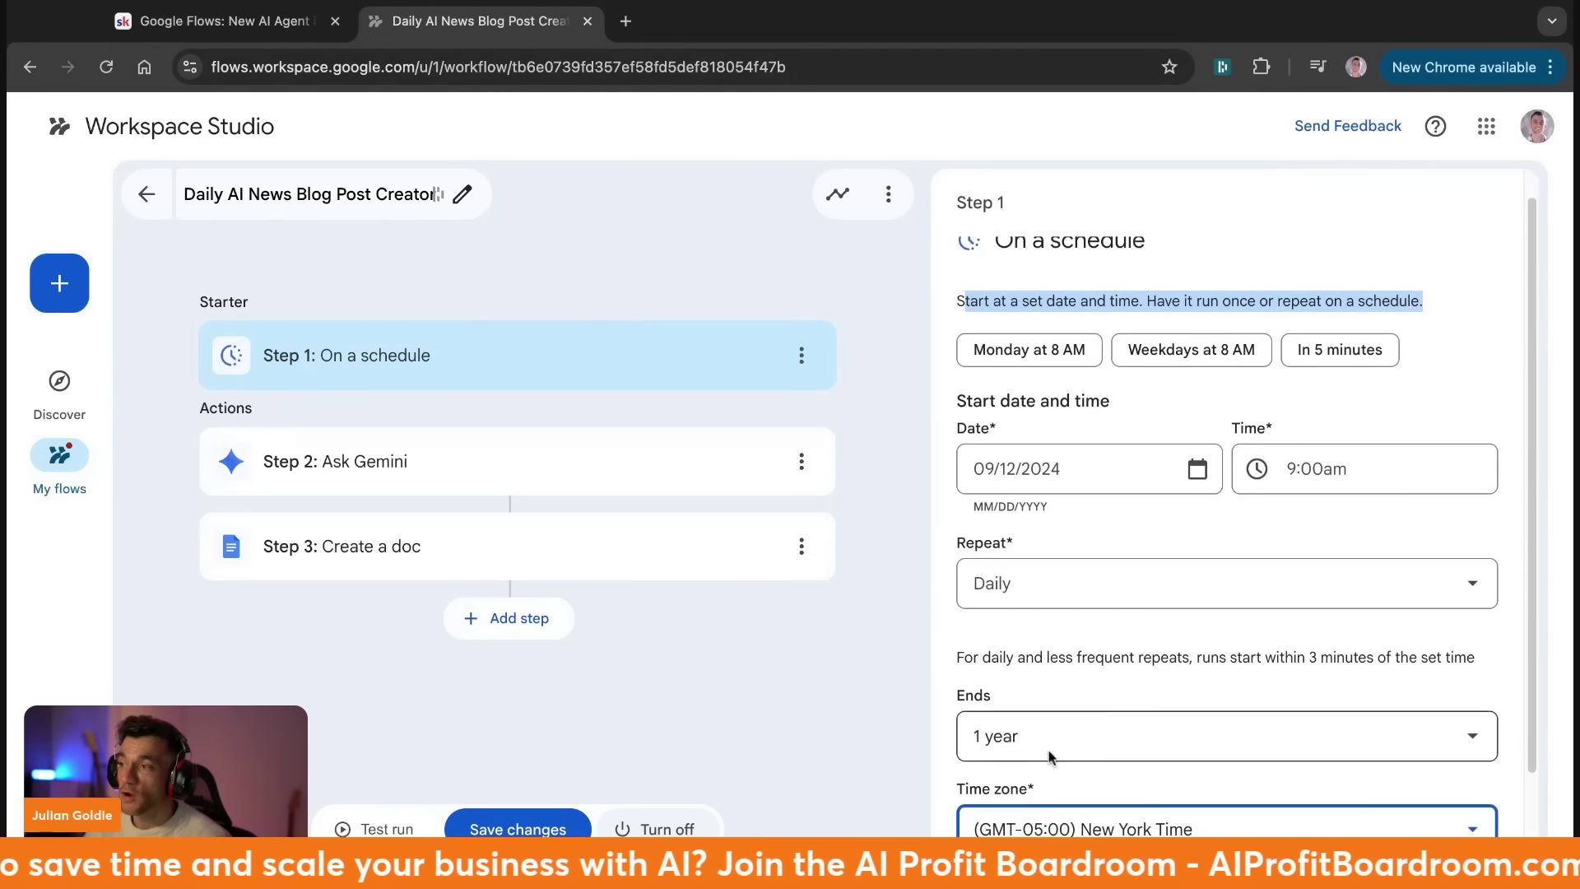
scroll(1066, 726, down, 2)
click(442, 465)
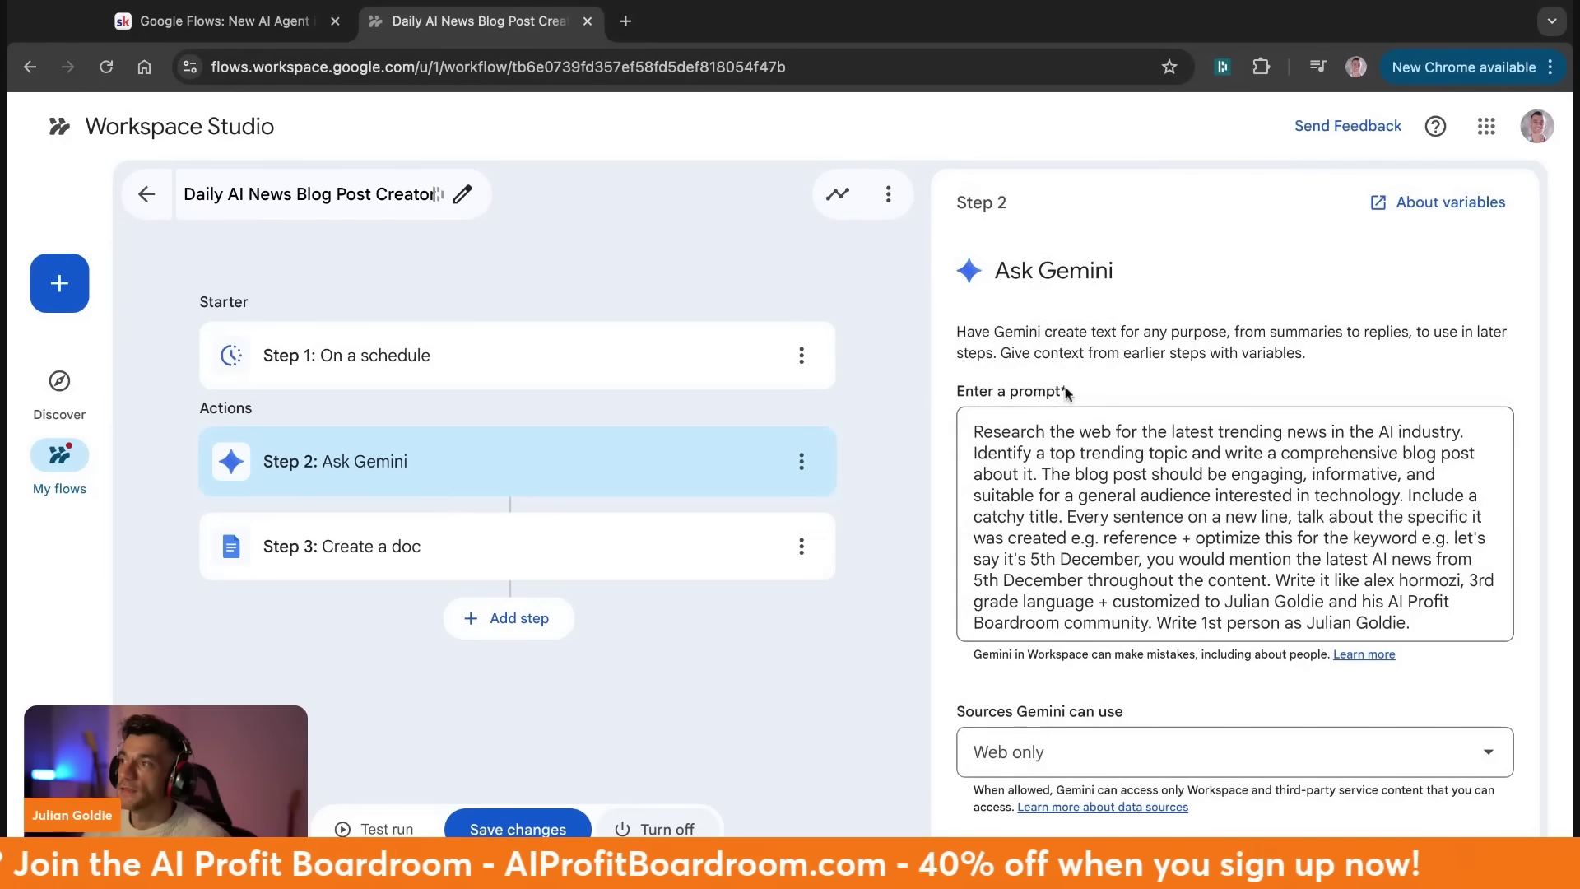
drag(1039, 429, 1028, 644)
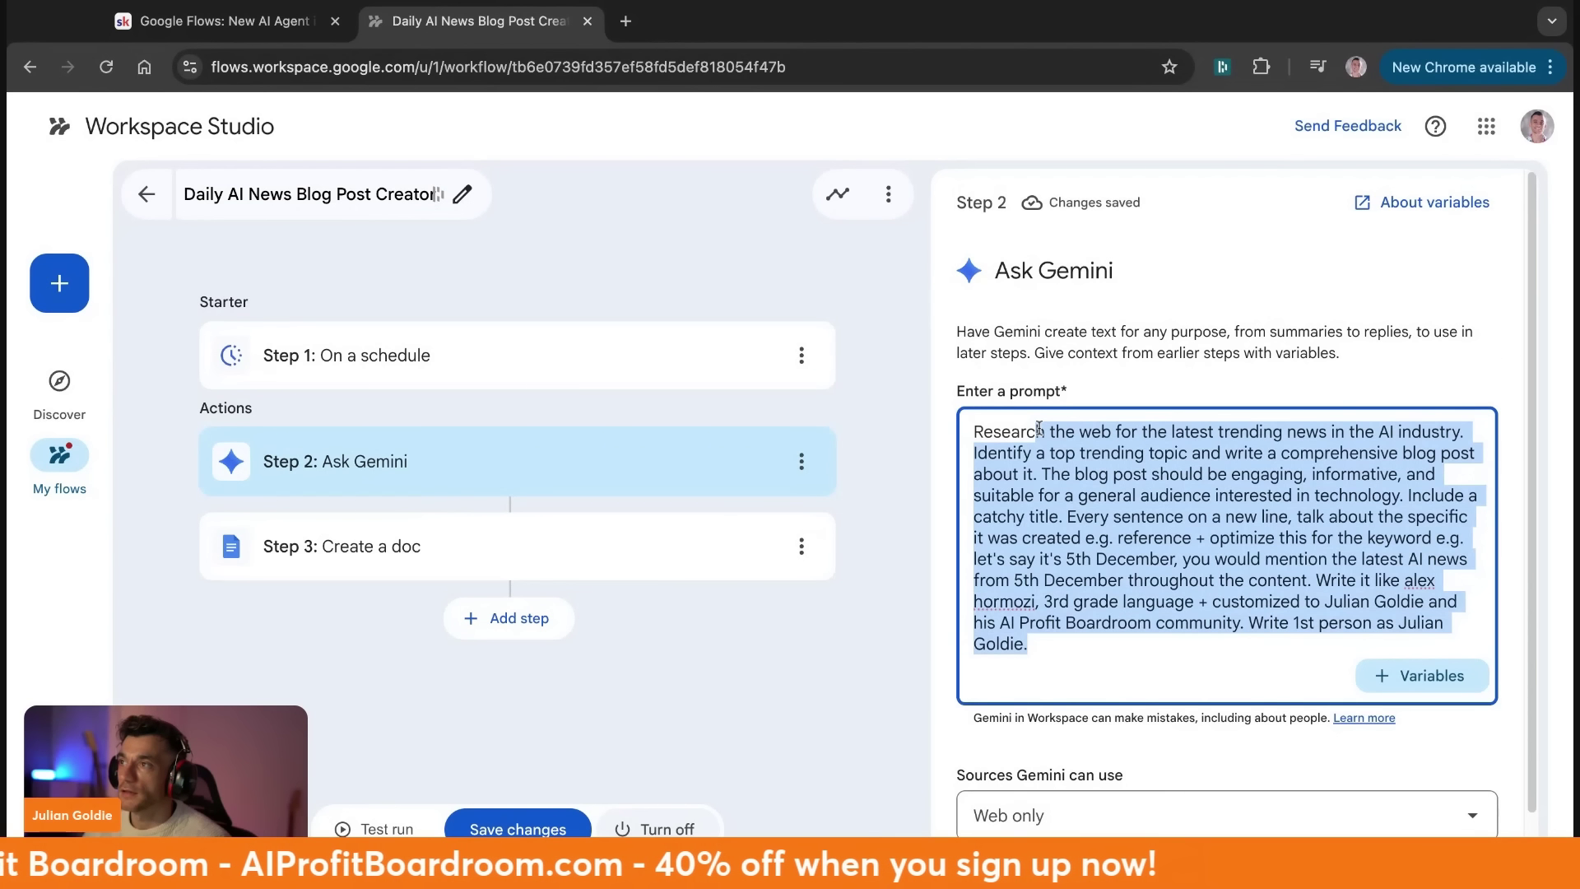
click(372, 558)
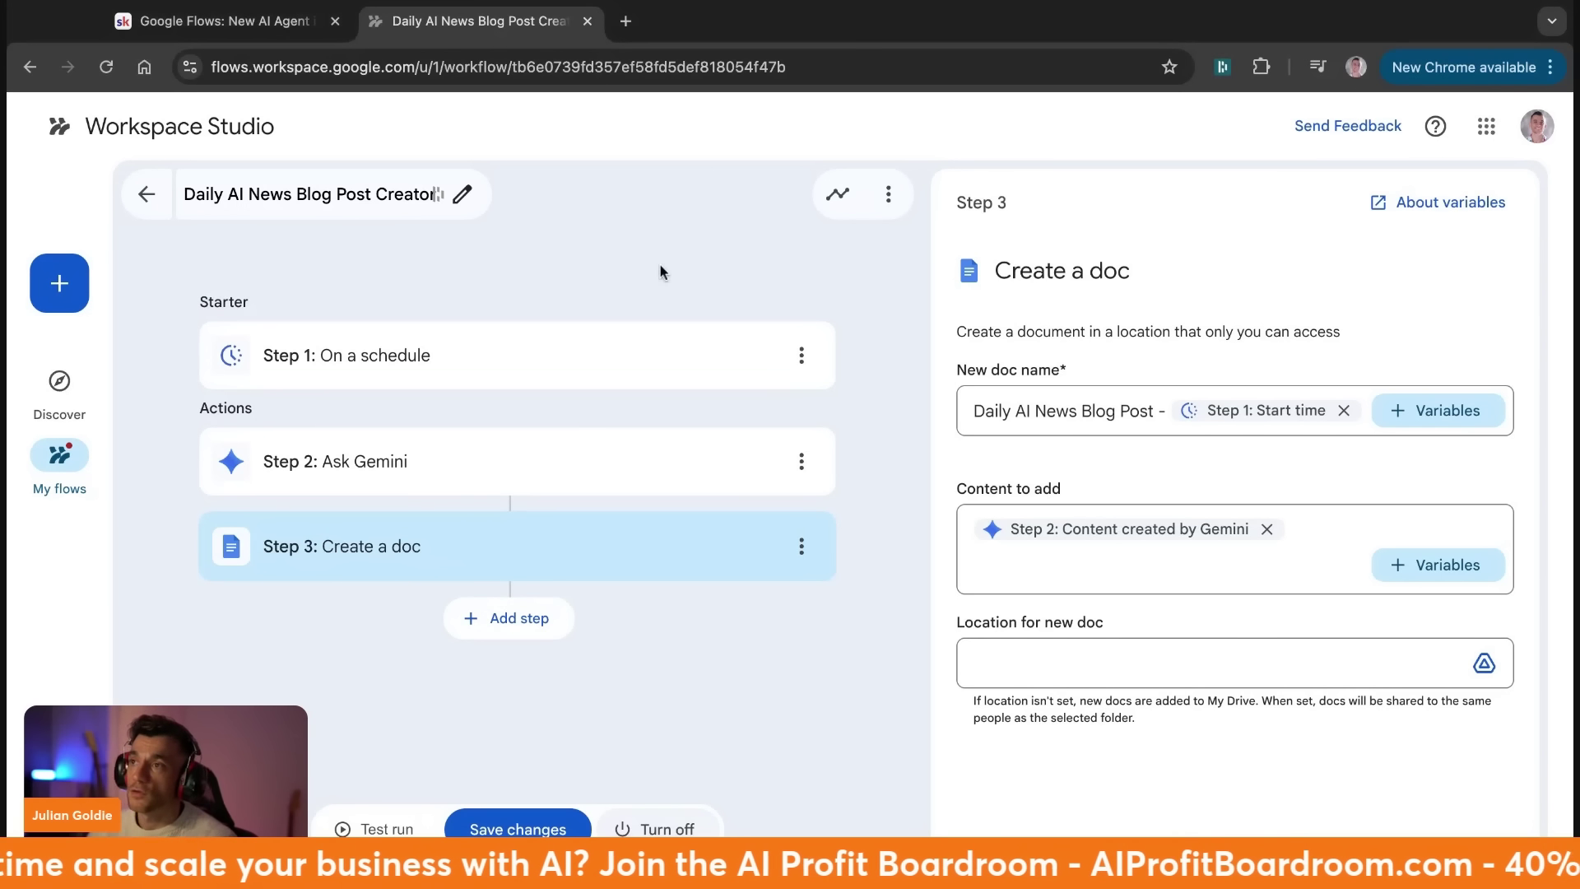
Open the flow's activity log, expand yesterday's run and read through its Gemini-written blog post.
click(839, 196)
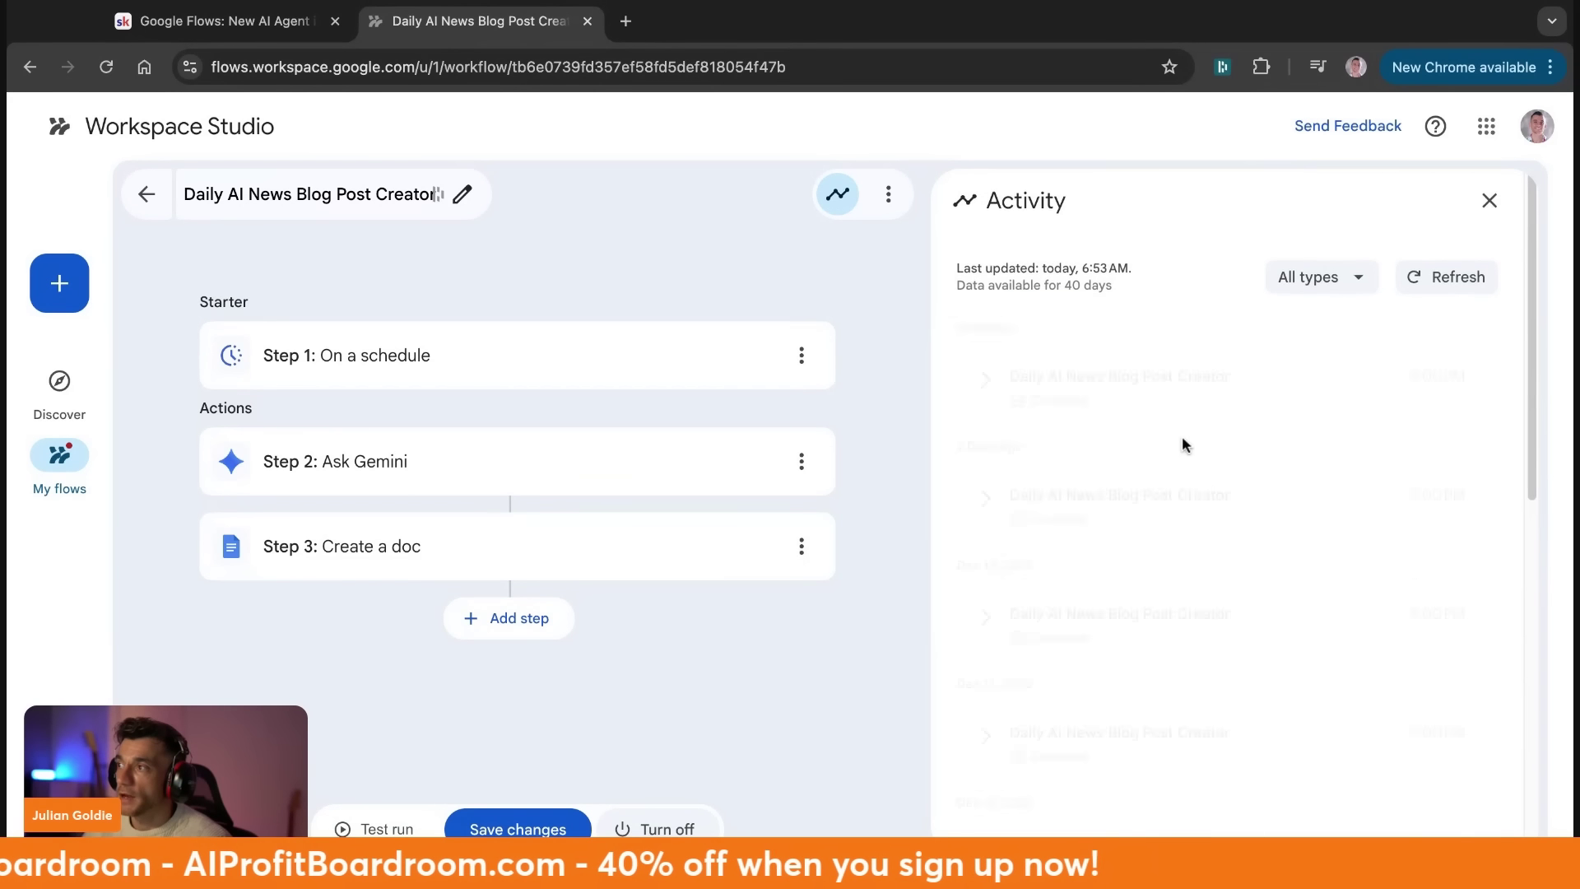
scroll(1182, 436, down, 5)
scroll(1182, 445, up, 5)
click(1033, 360)
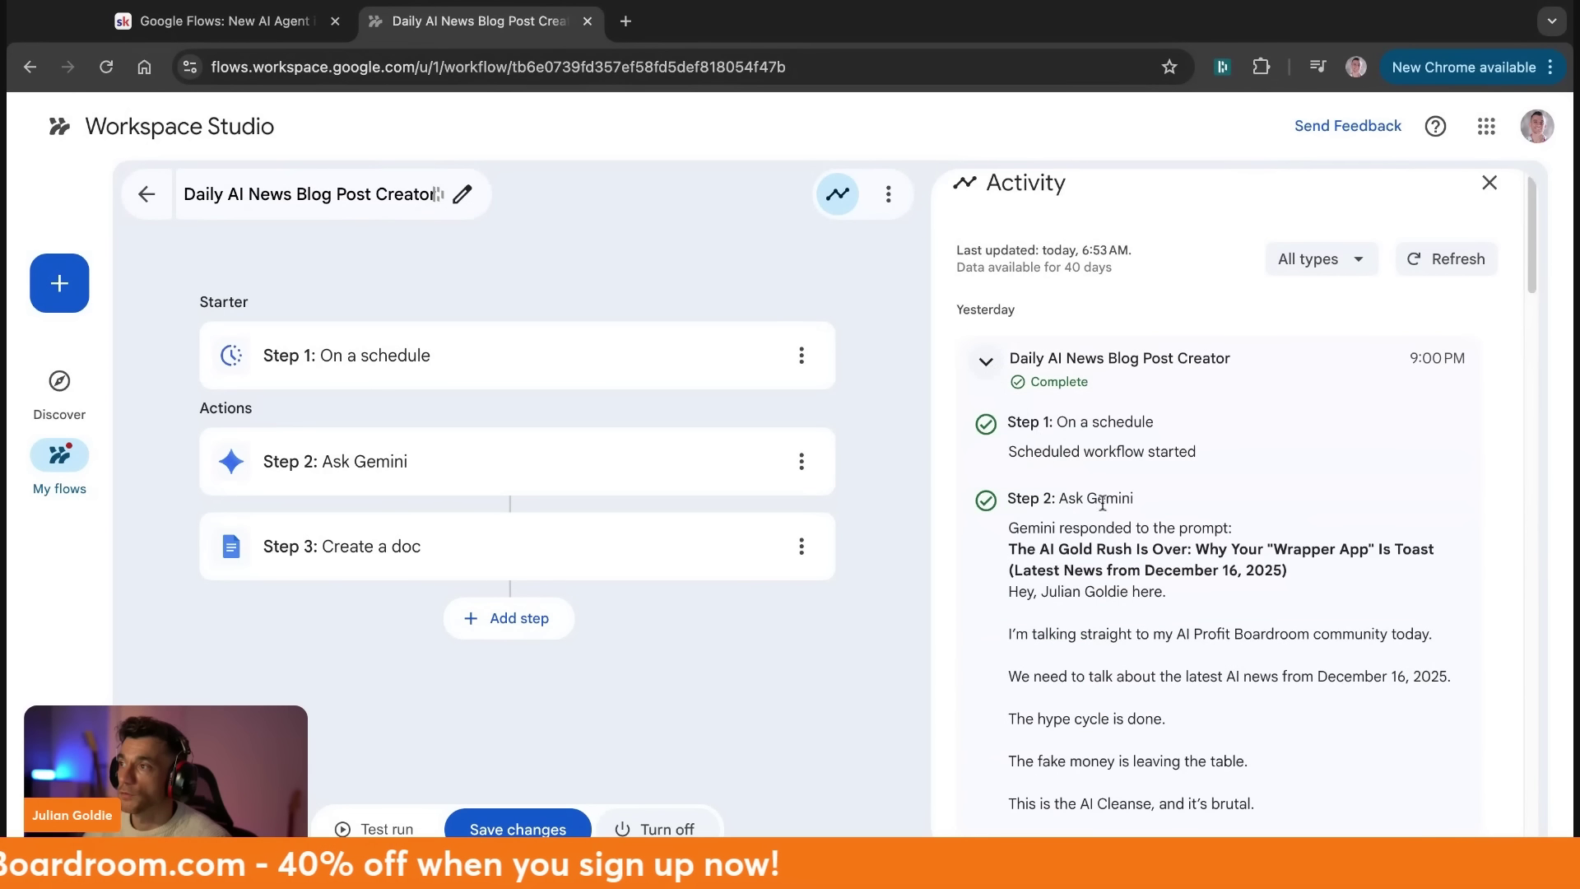
scroll(1103, 497, down, 3)
scroll(1174, 560, down, 1)
scroll(1162, 545, up, 3)
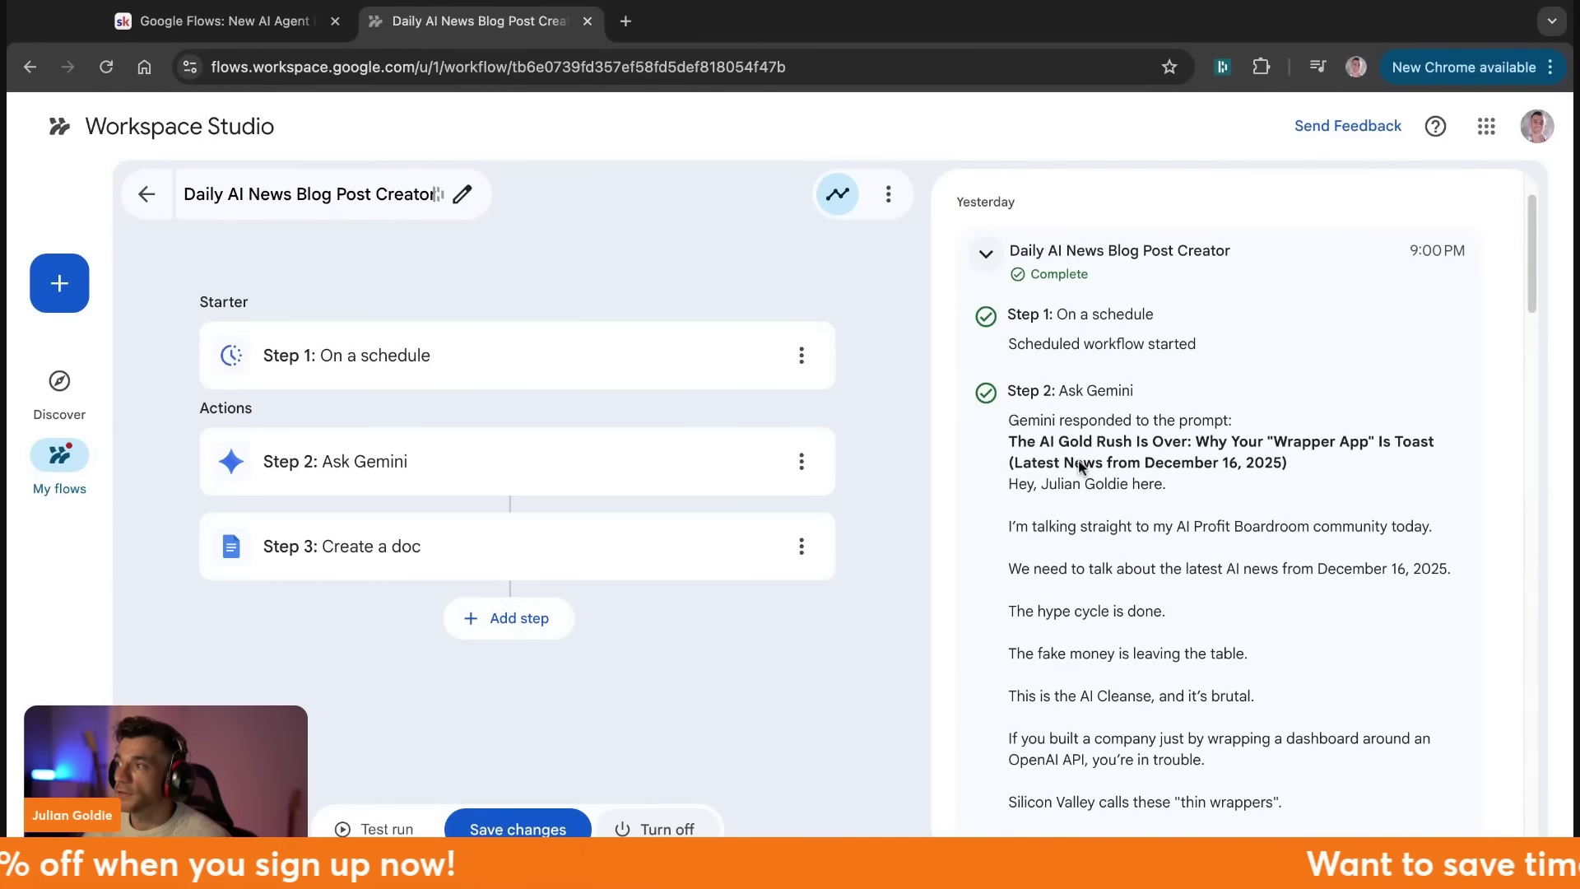
scroll(1082, 466, down, 3)
drag(1288, 260, 1008, 260)
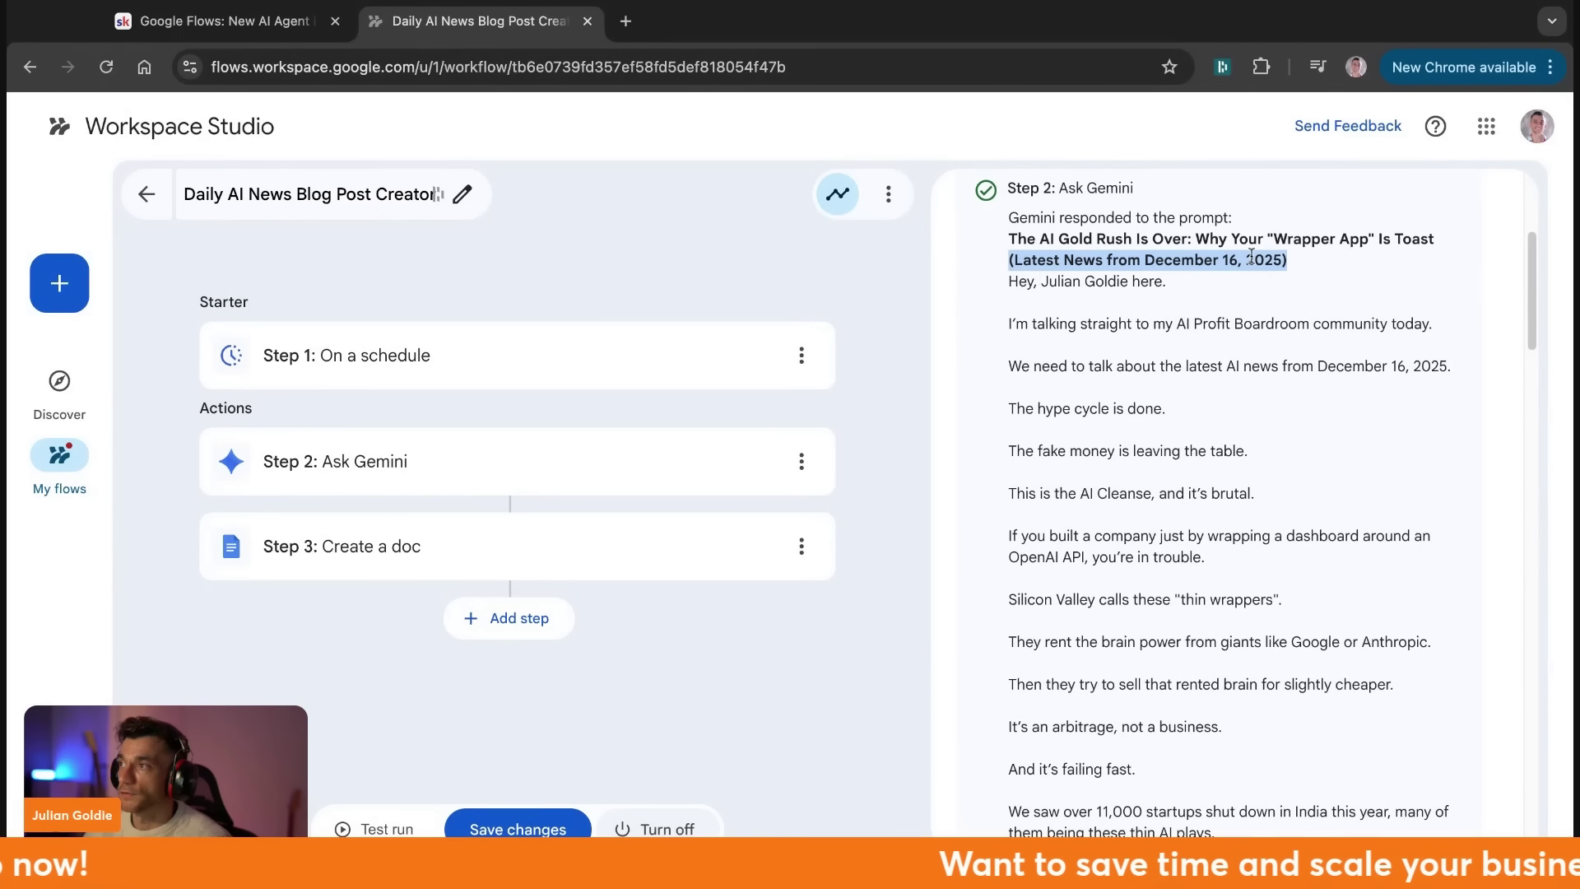
scroll(1084, 473, down, 10)
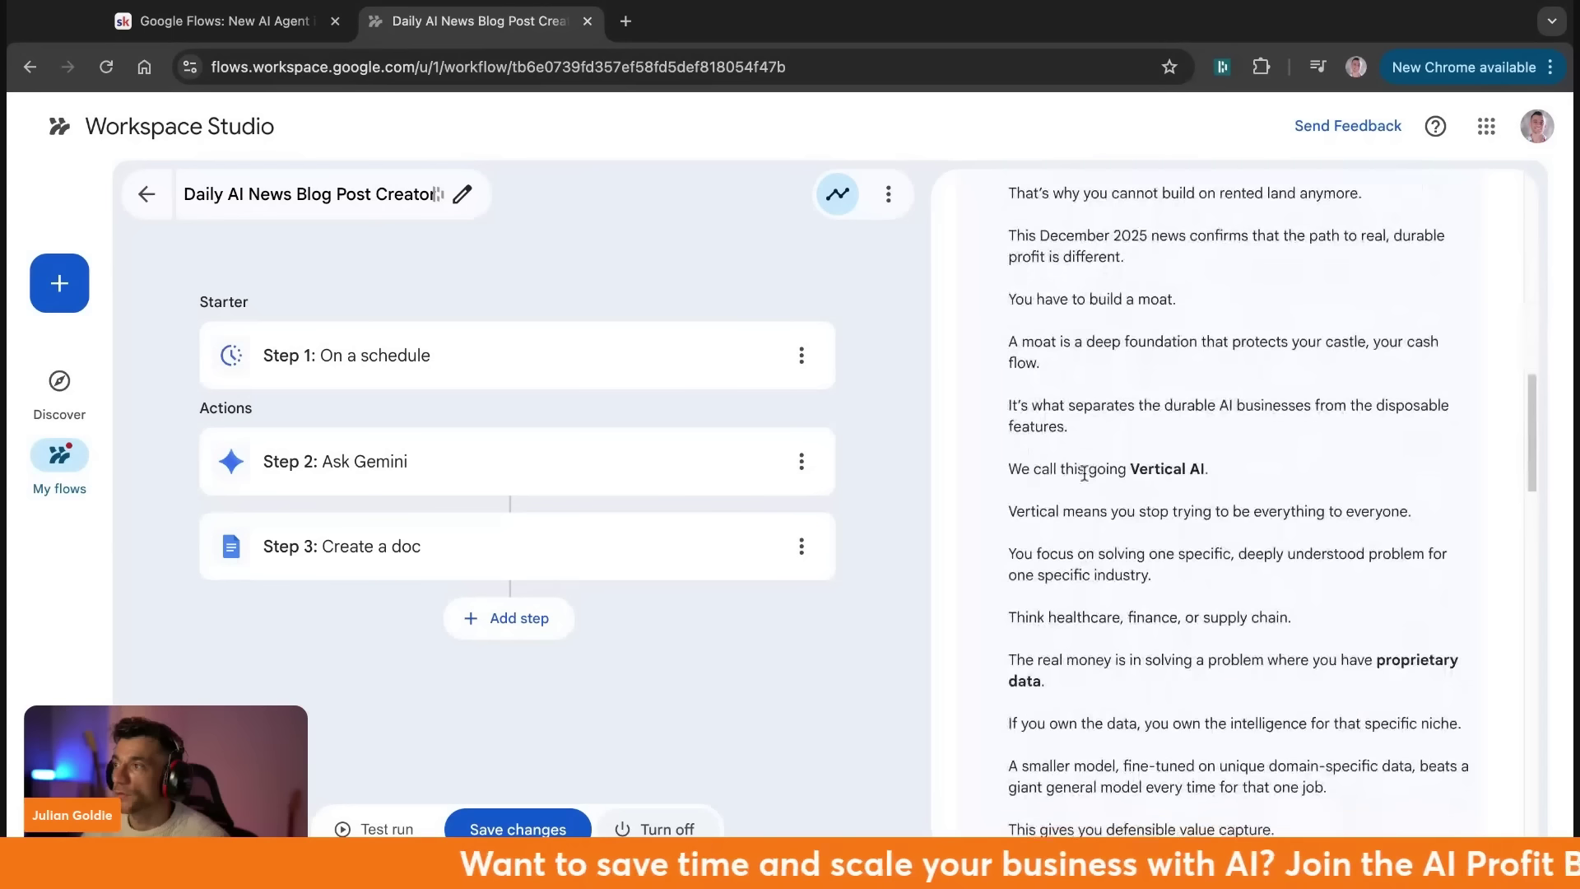
scroll(1085, 473, down, 10)
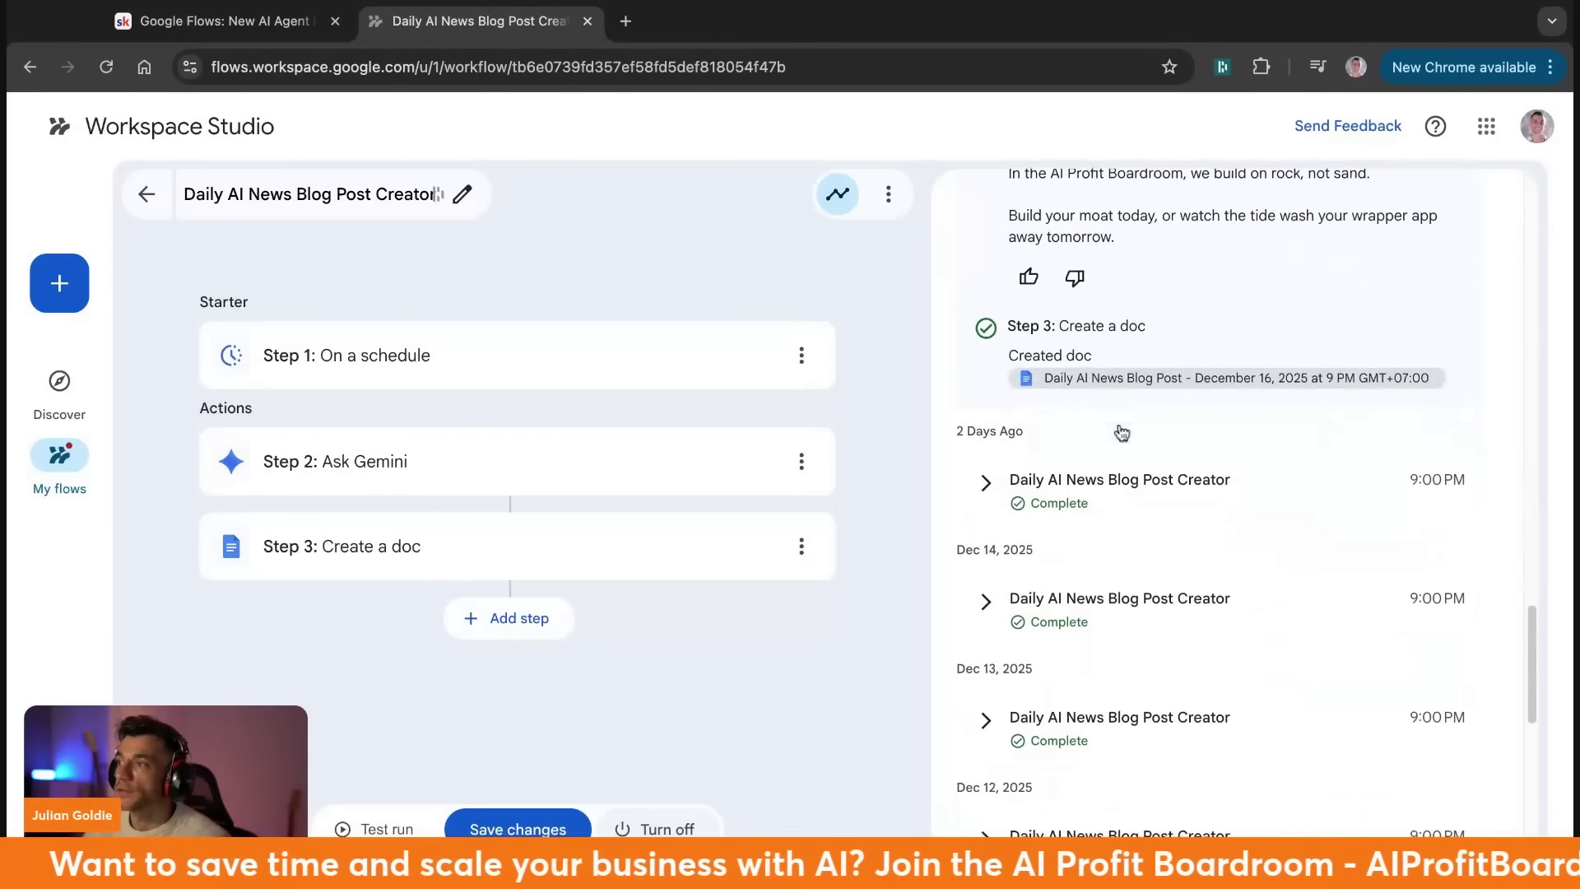
Open the Daily AI News Blog Post document from December 16, 2025 in its own tab and return to the flow.
click(1144, 379)
click(478, 21)
scroll(1172, 380, down, 2)
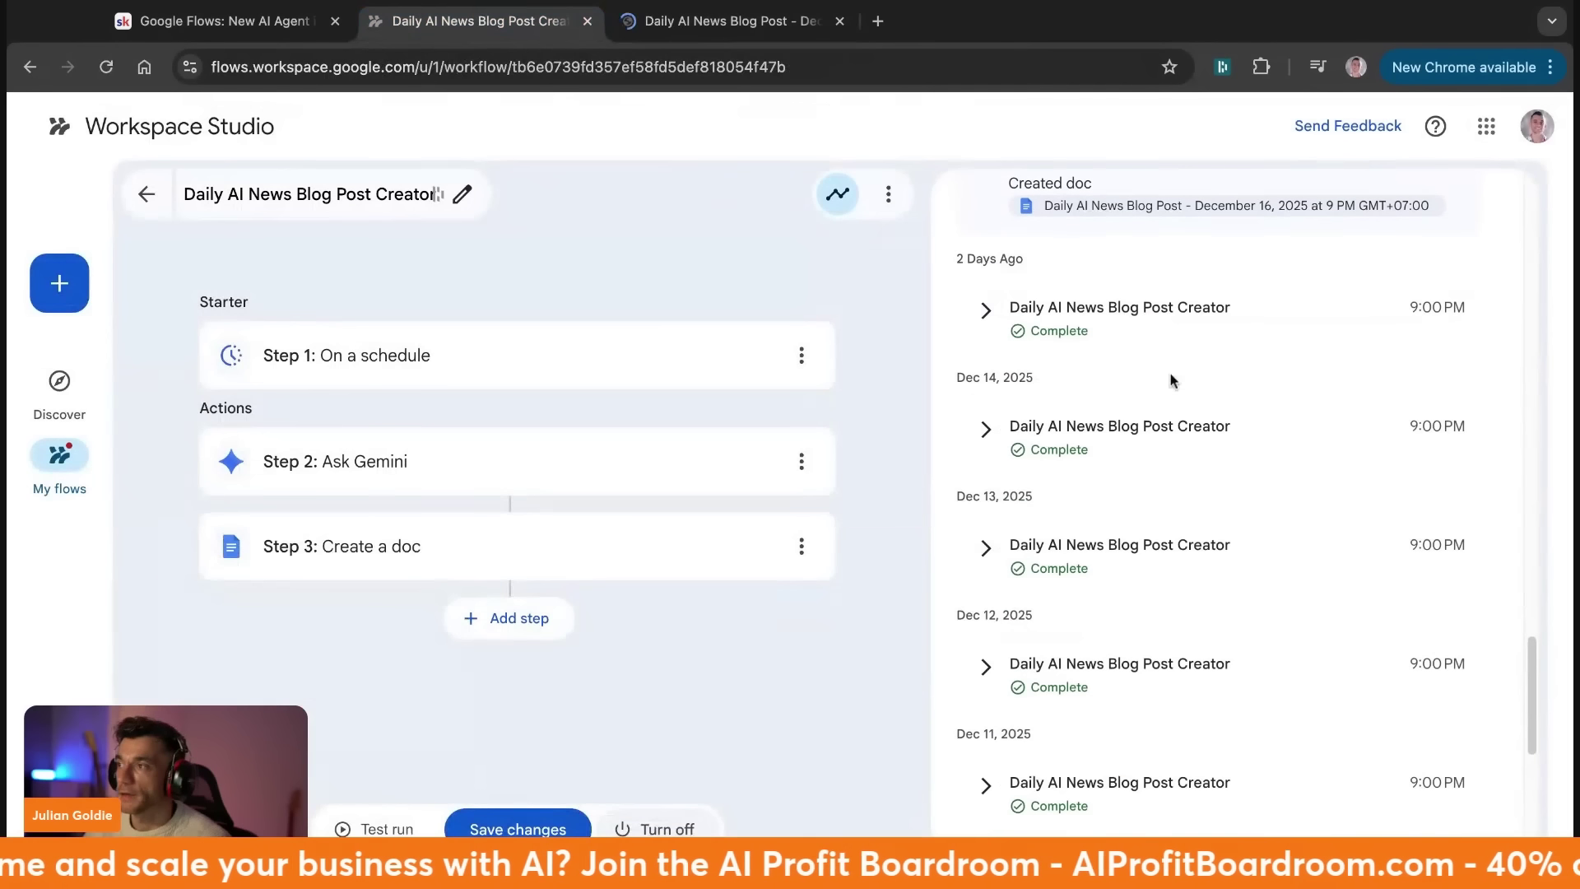
Expand the run from two days ago and read its blog post down to the created document.
click(985, 310)
scroll(1188, 492, down, 5)
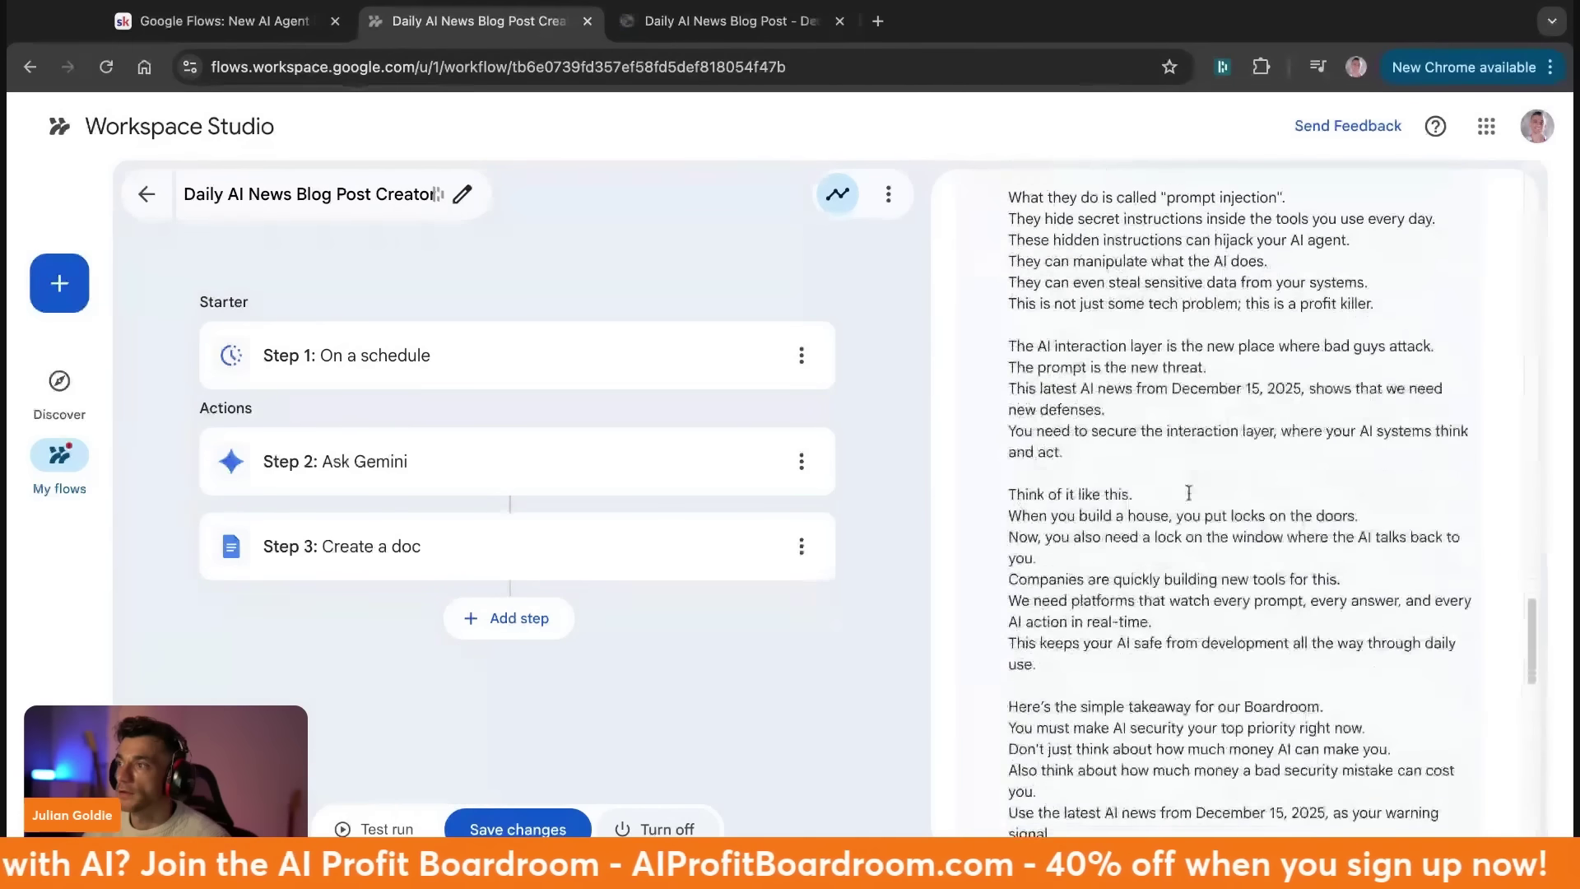
scroll(1188, 492, down, 5)
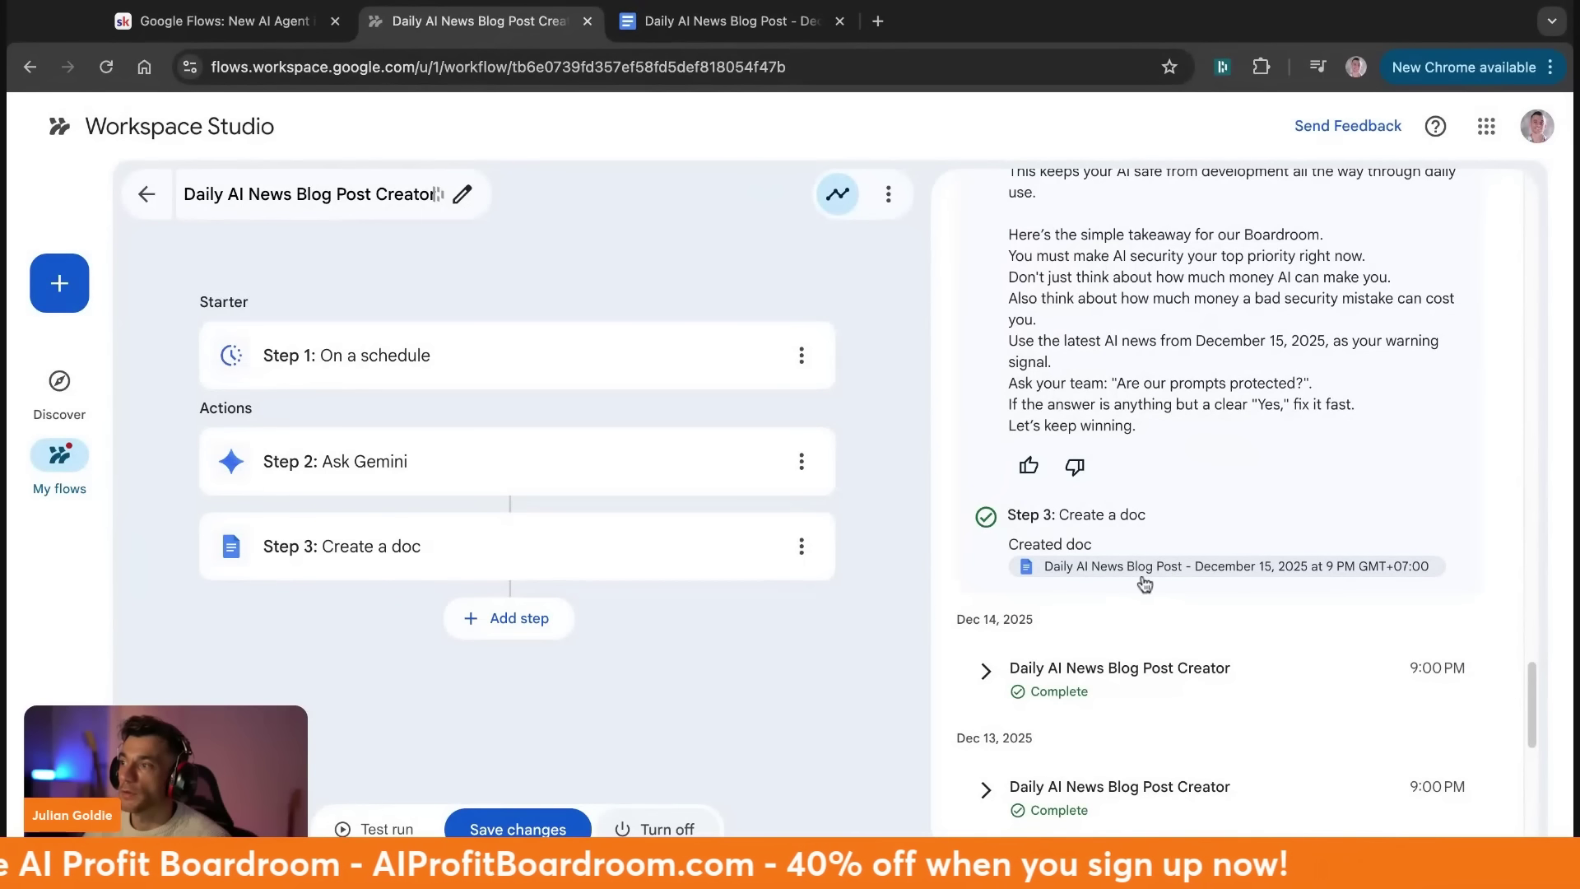
Check the opened December 16 blog post document, close it and look over the flow's earlier runs.
click(726, 25)
click(840, 21)
scroll(1192, 584, down, 3)
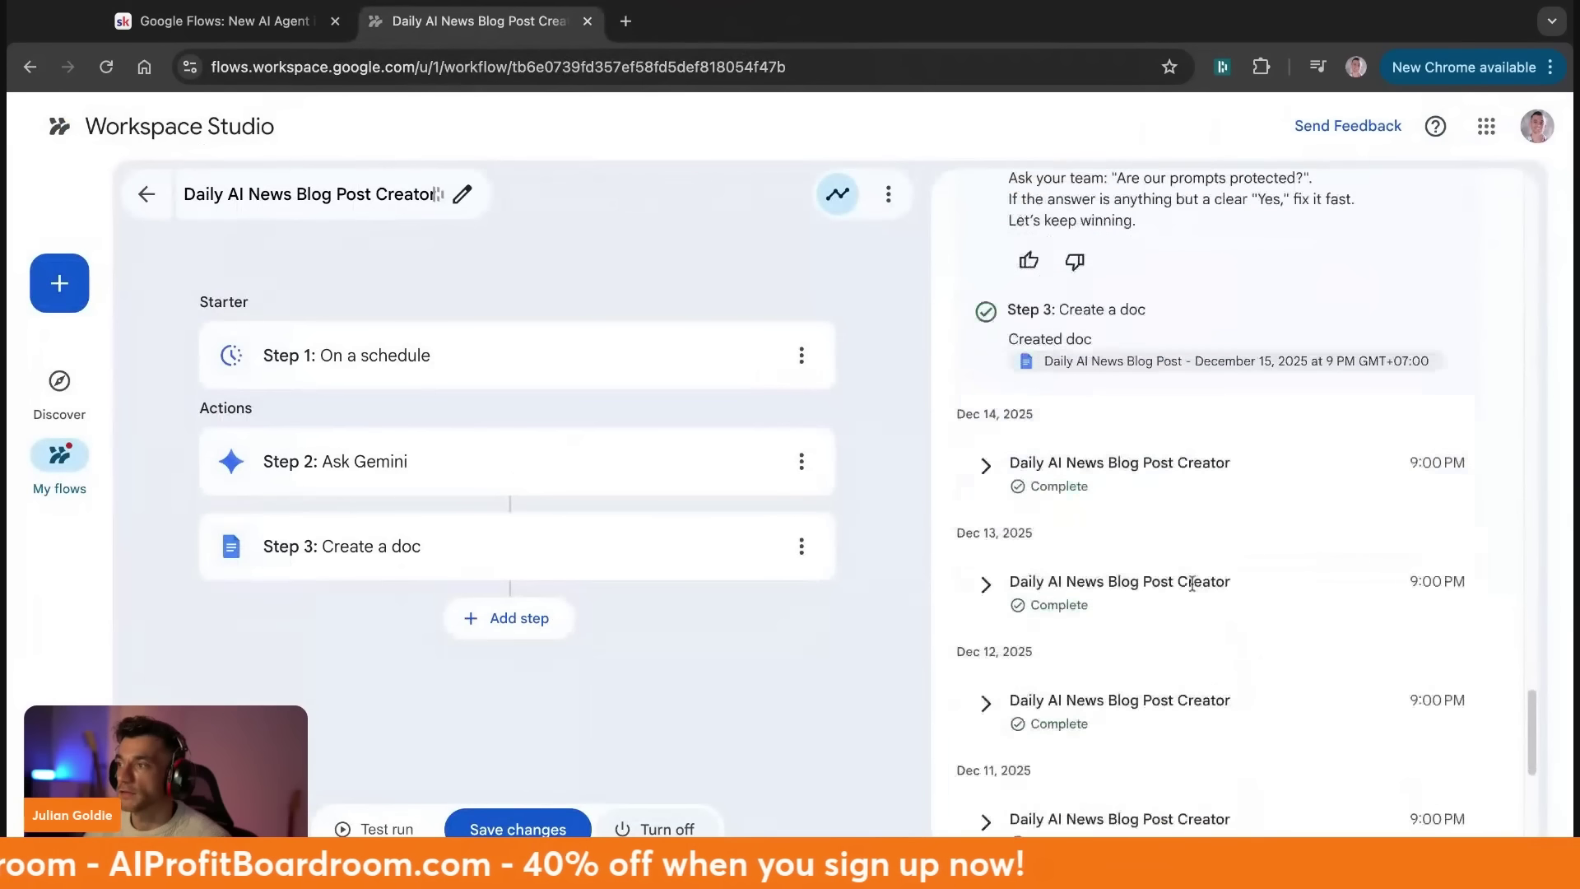
Expand the flow's December 14, 2025 run, read its blog post and open the document it created.
click(1062, 465)
scroll(1181, 515, down, 10)
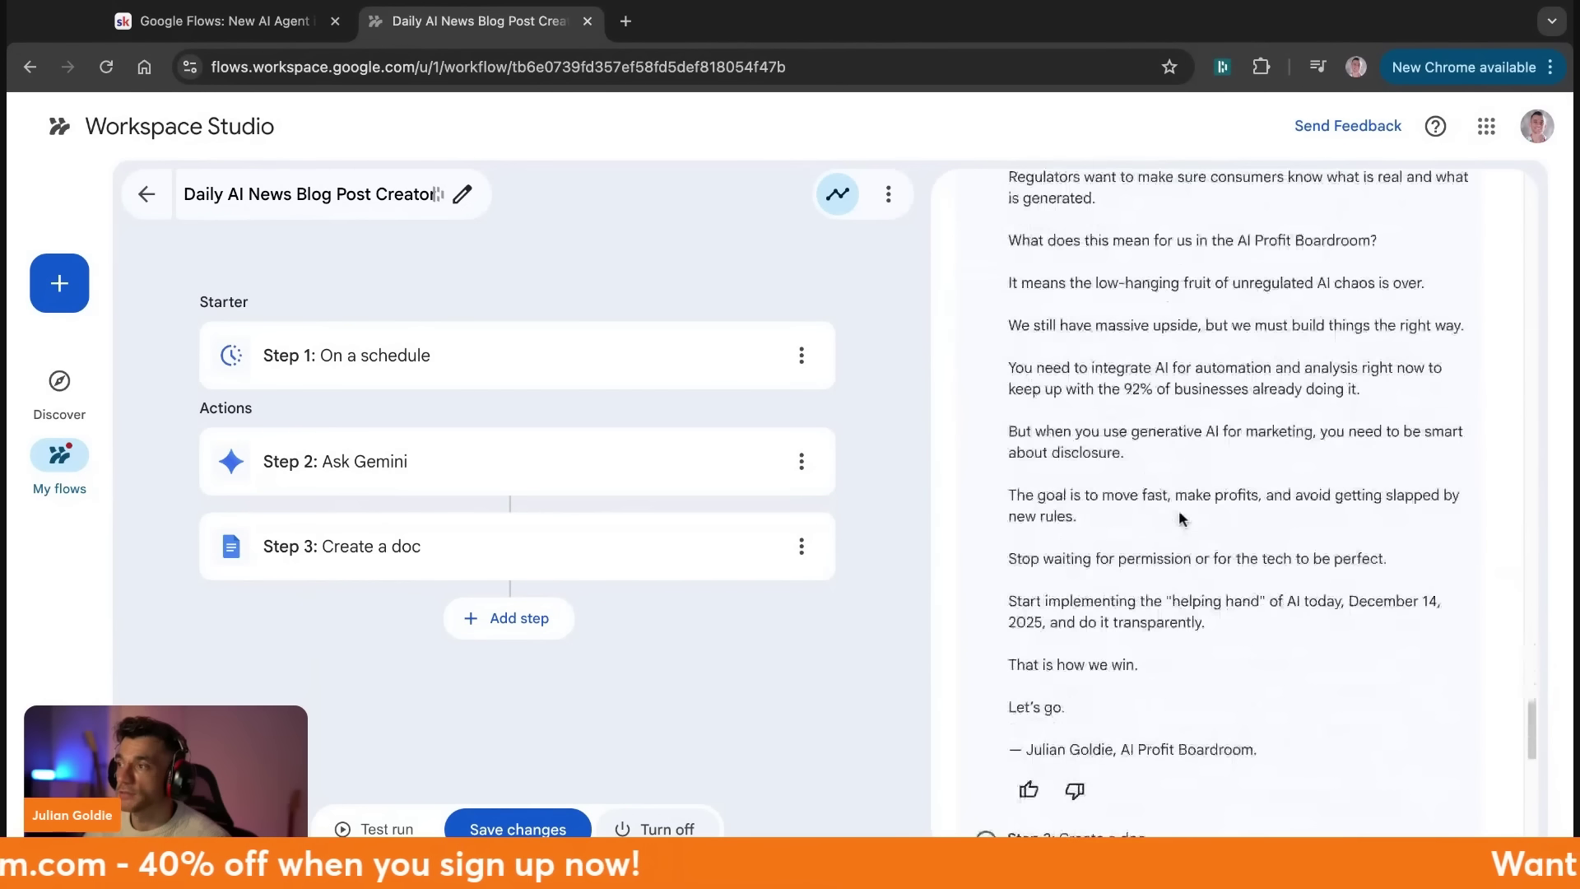
scroll(1179, 511, down, 2)
click(1182, 788)
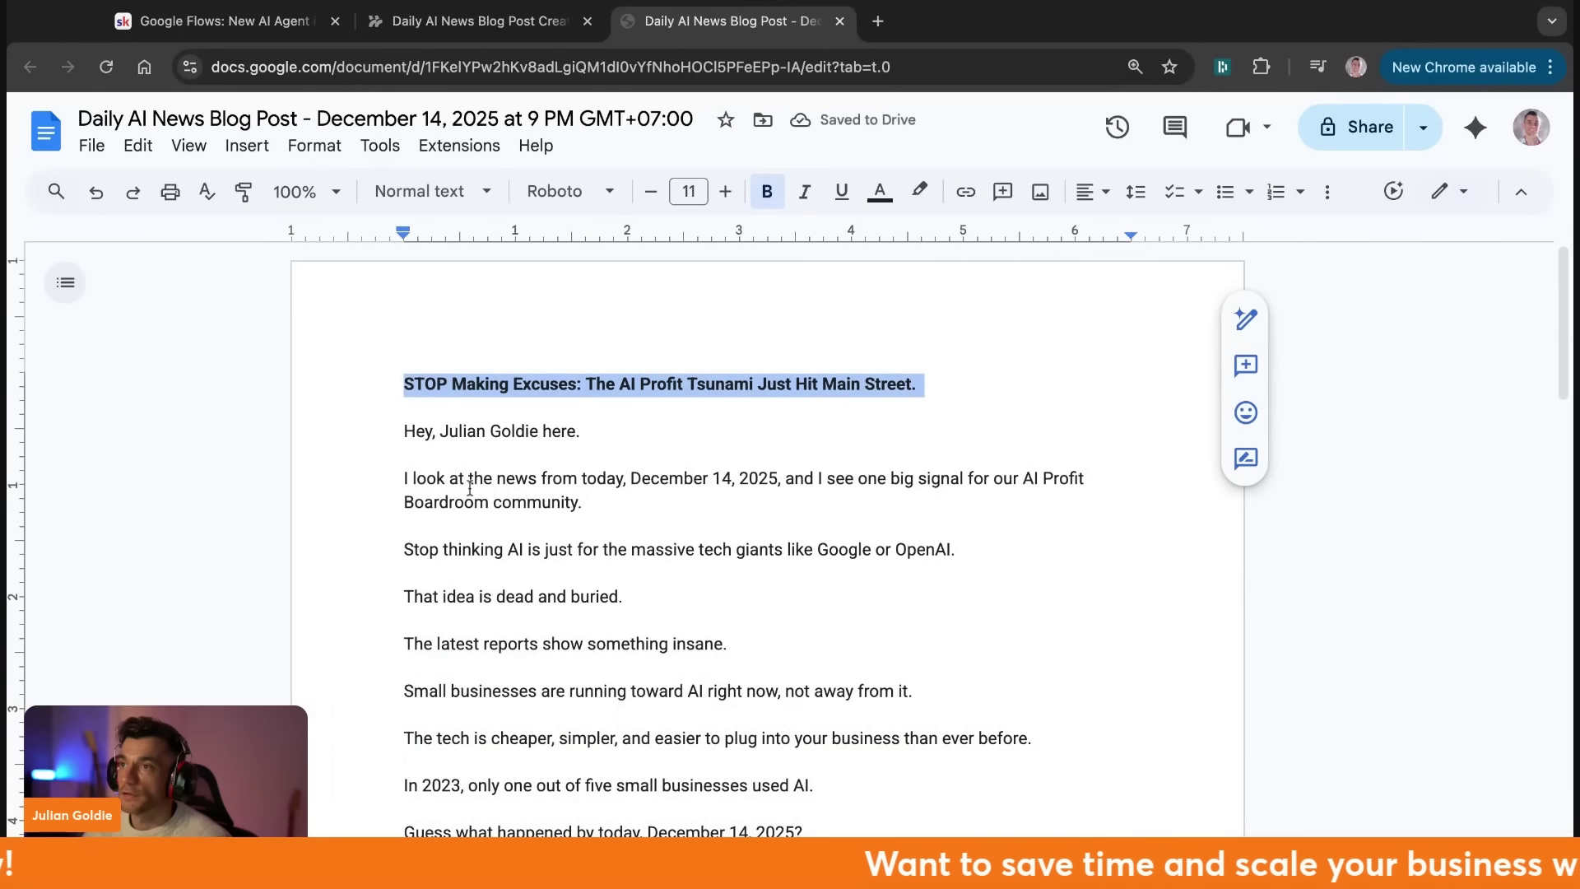
Read the December 14 blog post document from start to end, including its 92% small-business adoption line, and close it.
scroll(470, 488, down, 7)
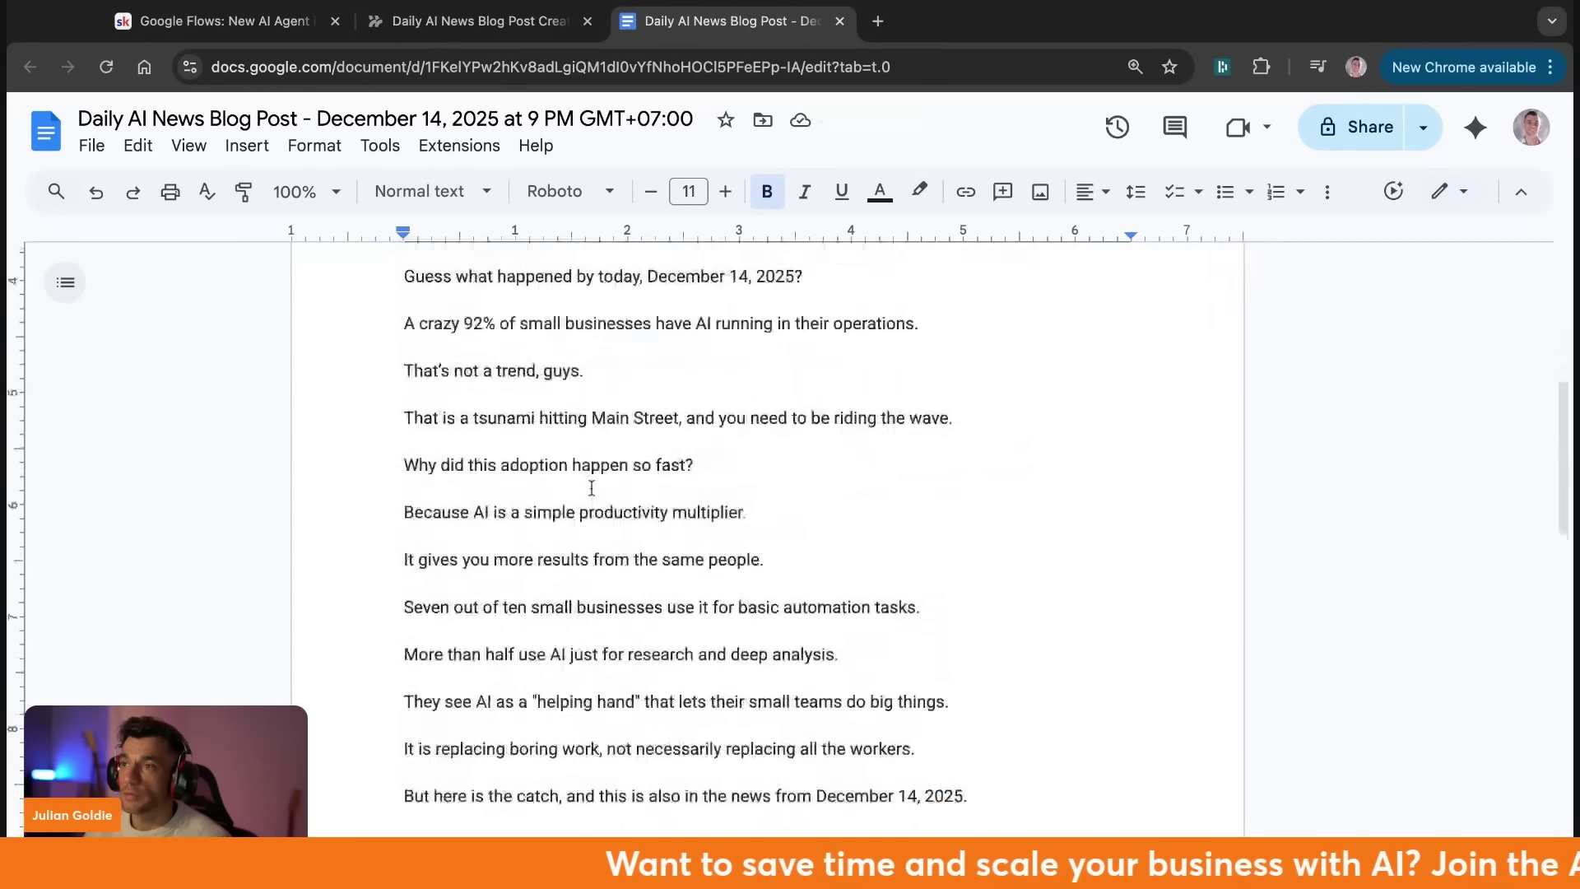
scroll(591, 488, down, 1)
triple_click(407, 295)
click(376, 384)
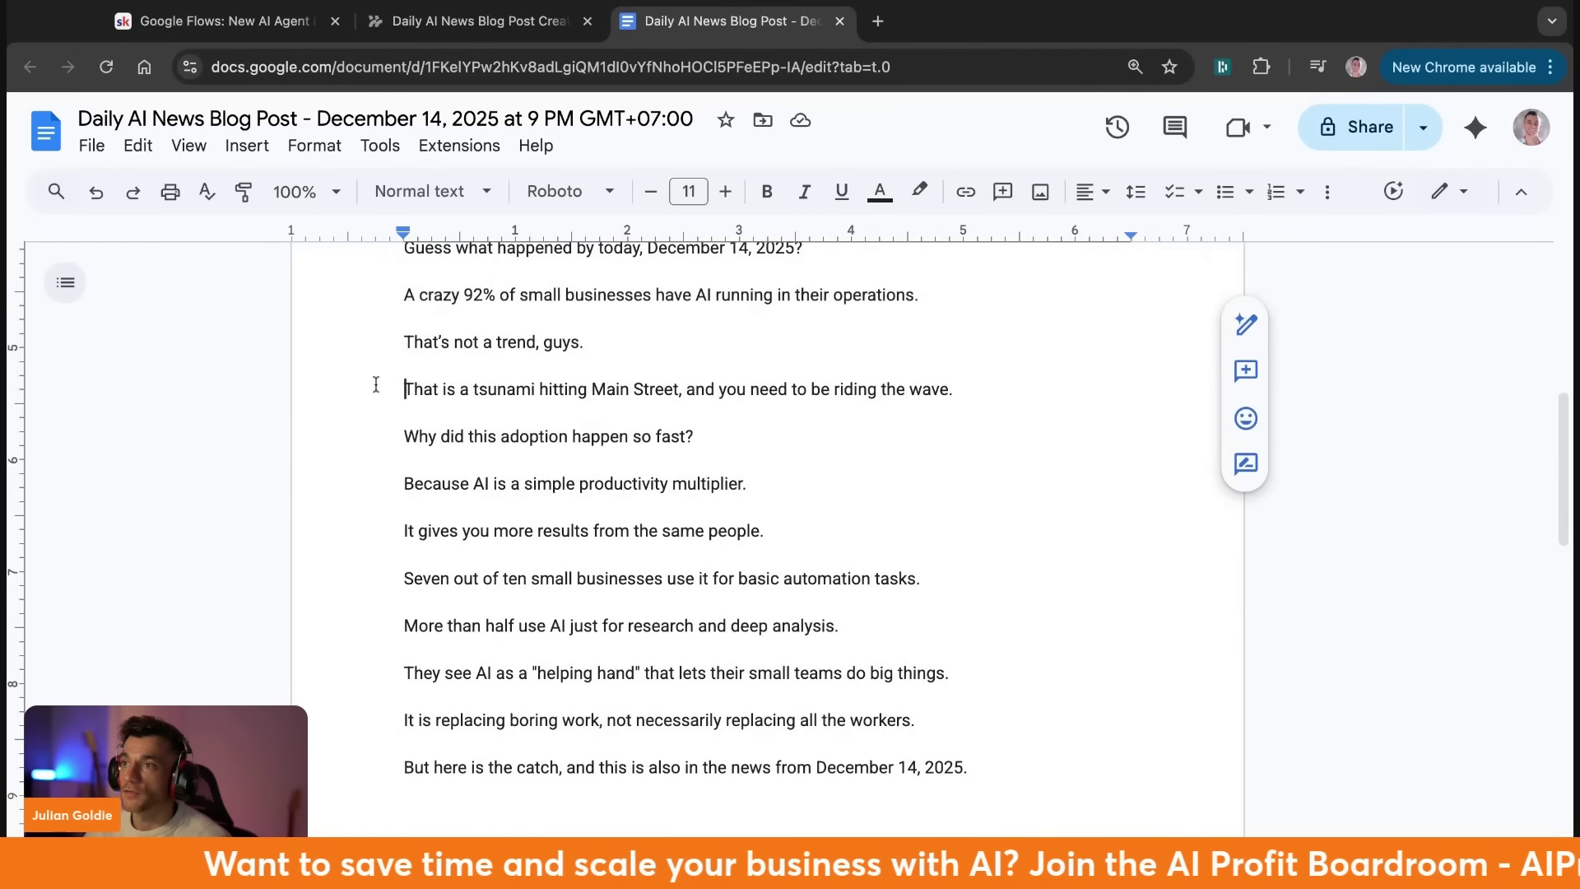
scroll(895, 501, down, 15)
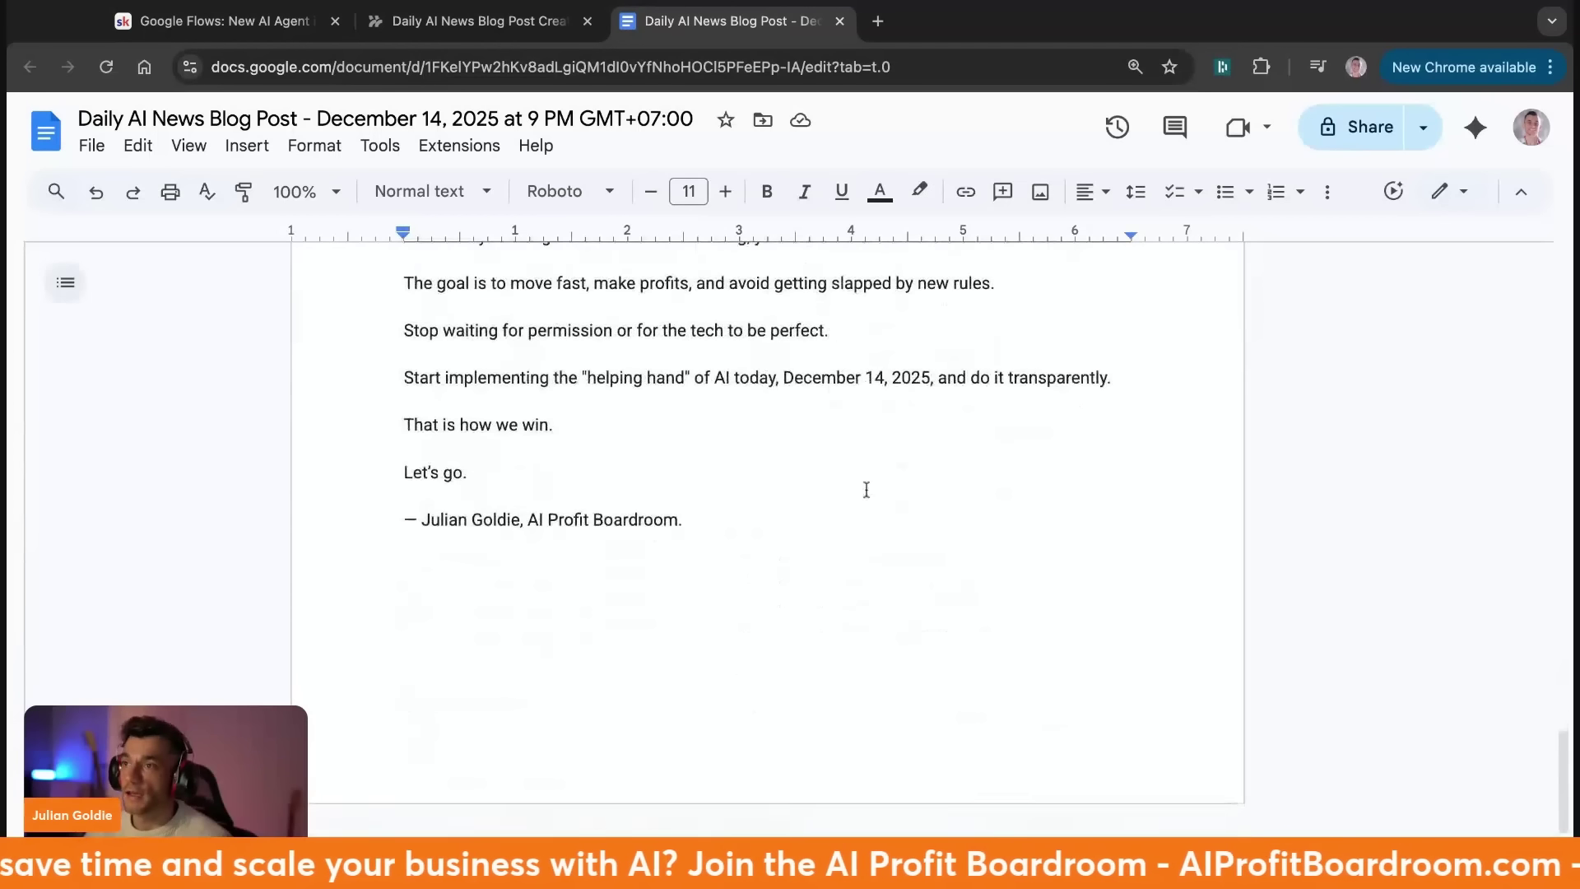
scroll(867, 489, up, 20)
click(840, 21)
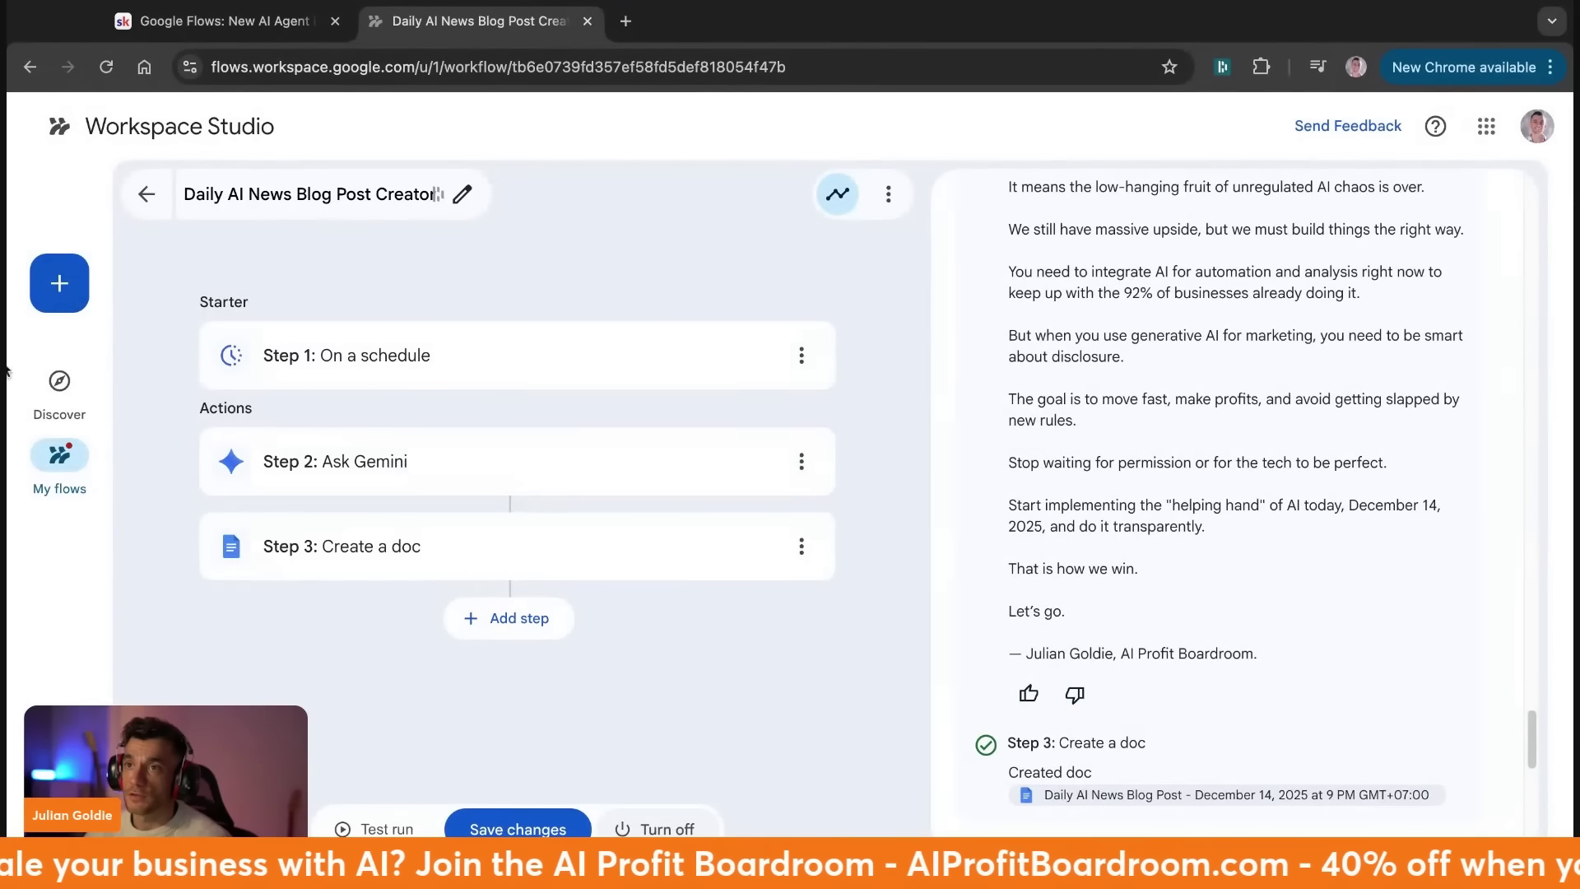
Open Workspace Studio's Discover page and switch to the Google Flows lesson on Skool, enlarged at its Old Way vs New Way section.
click(60, 382)
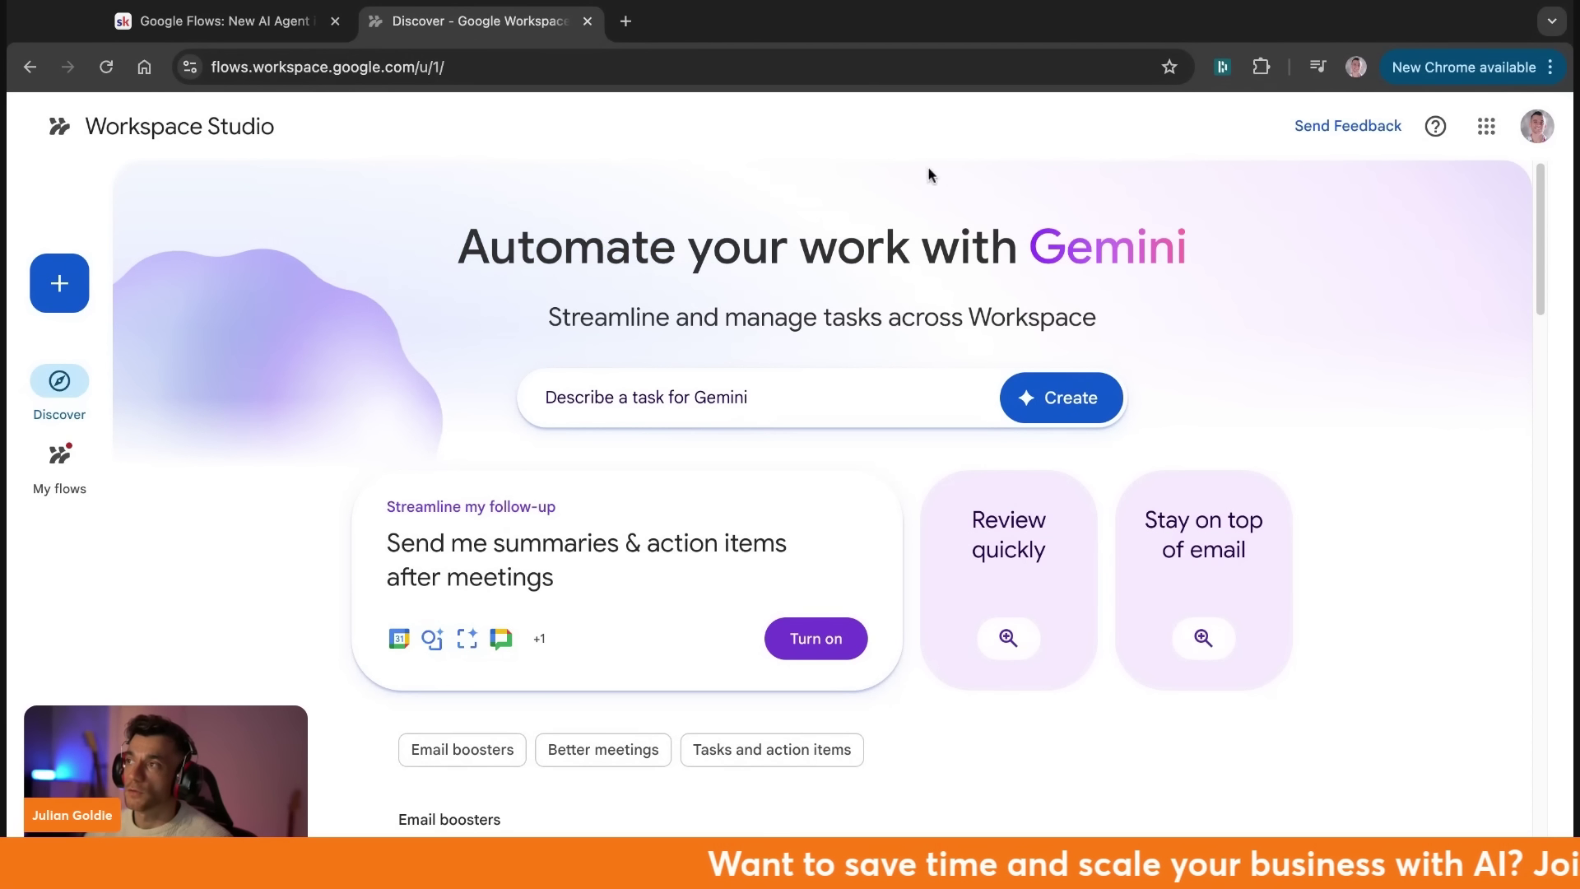
click(140, 12)
scroll(1193, 708, down, 15)
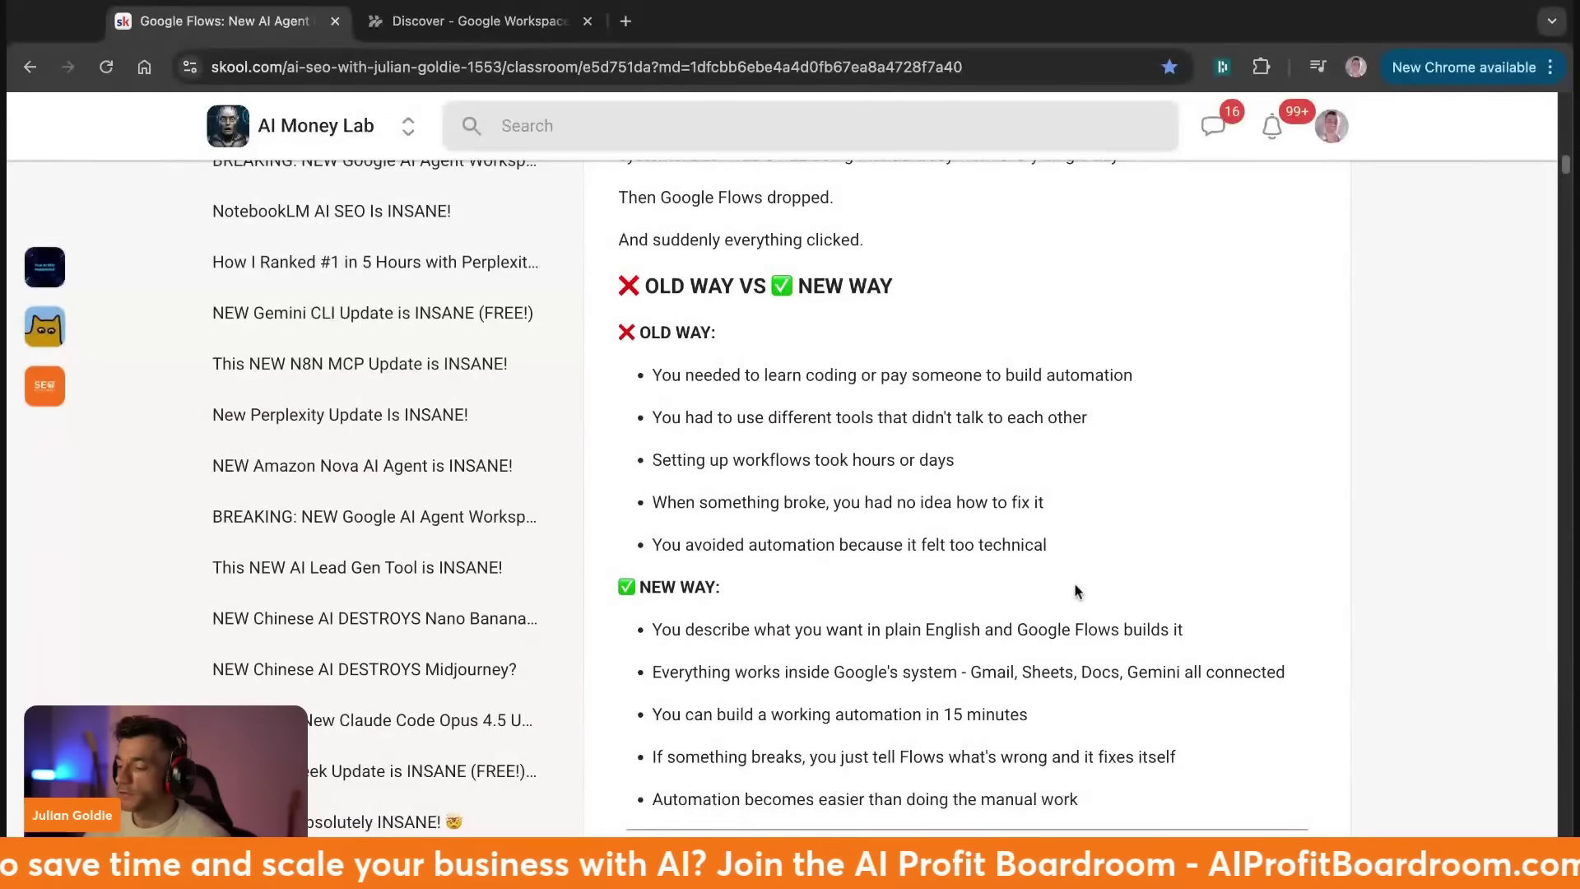
key(ctrl+plus)
scroll(1081, 593, down, 2)
Read through the five Old Way points of the lesson, highlighting them line by line and finally the whole list with its heading.
triple_click(771, 276)
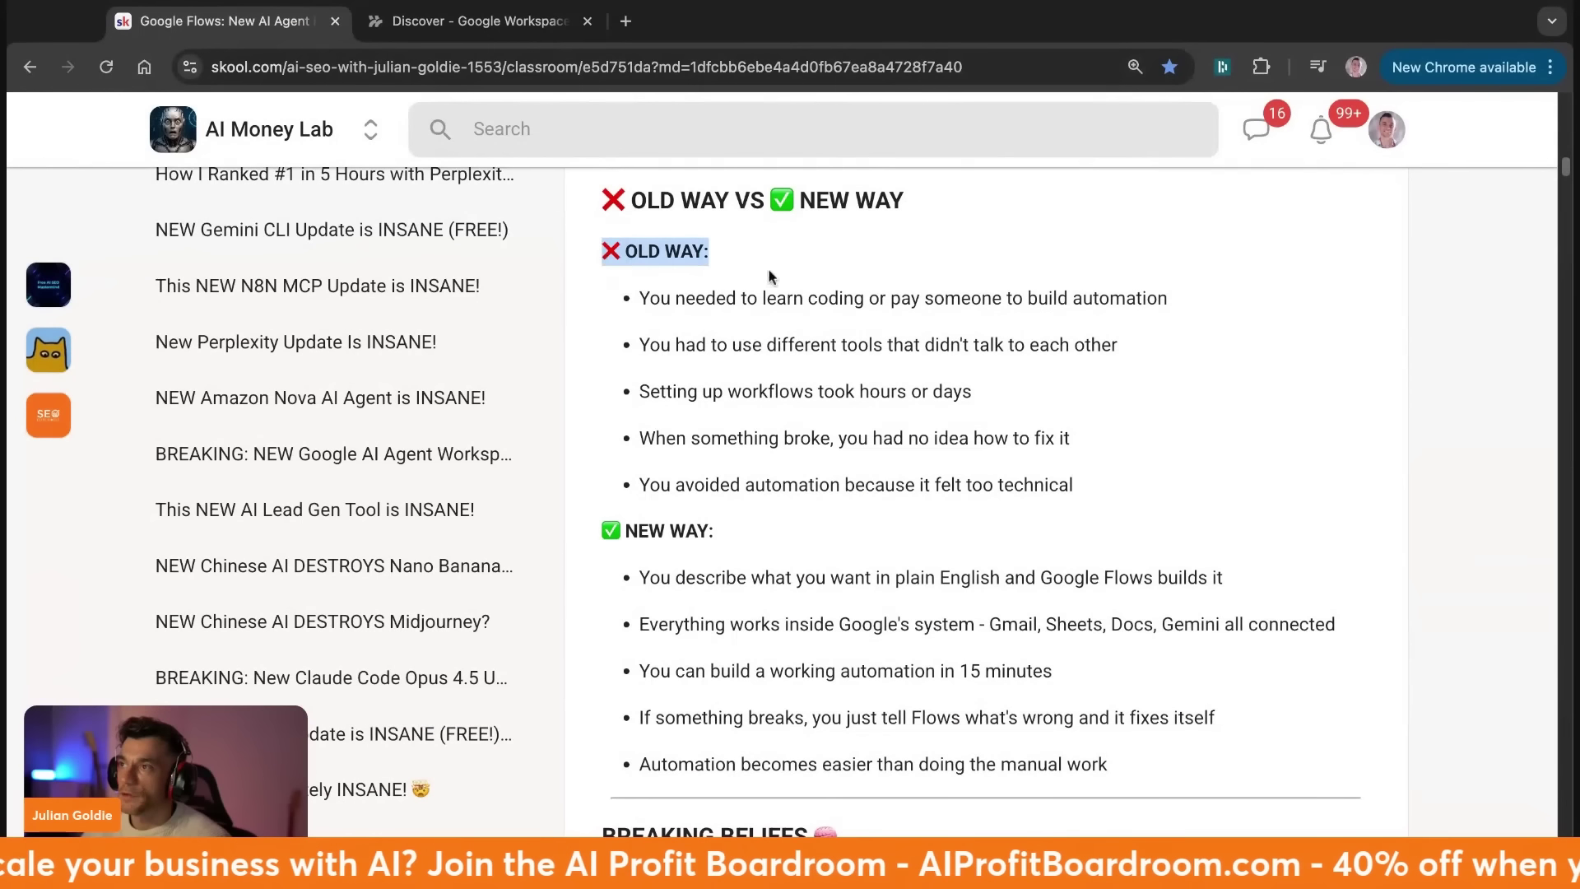
click(628, 298)
key(shift+Right)
key(shift+Right)
key(shift+Right)
key(shift+Right)
key(shift+Right)
key(shift+Right)
key(shift+Right)
key(shift+Right)
key(shift+Right)
key(shift+Right)
key(shift+Right)
key(shift+Right)
key(shift+Right)
key(shift+Right)
key(shift+Right)
key(shift+Right)
key(shift+Right)
key(shift+Right)
key(shift+Right)
key(shift+Right)
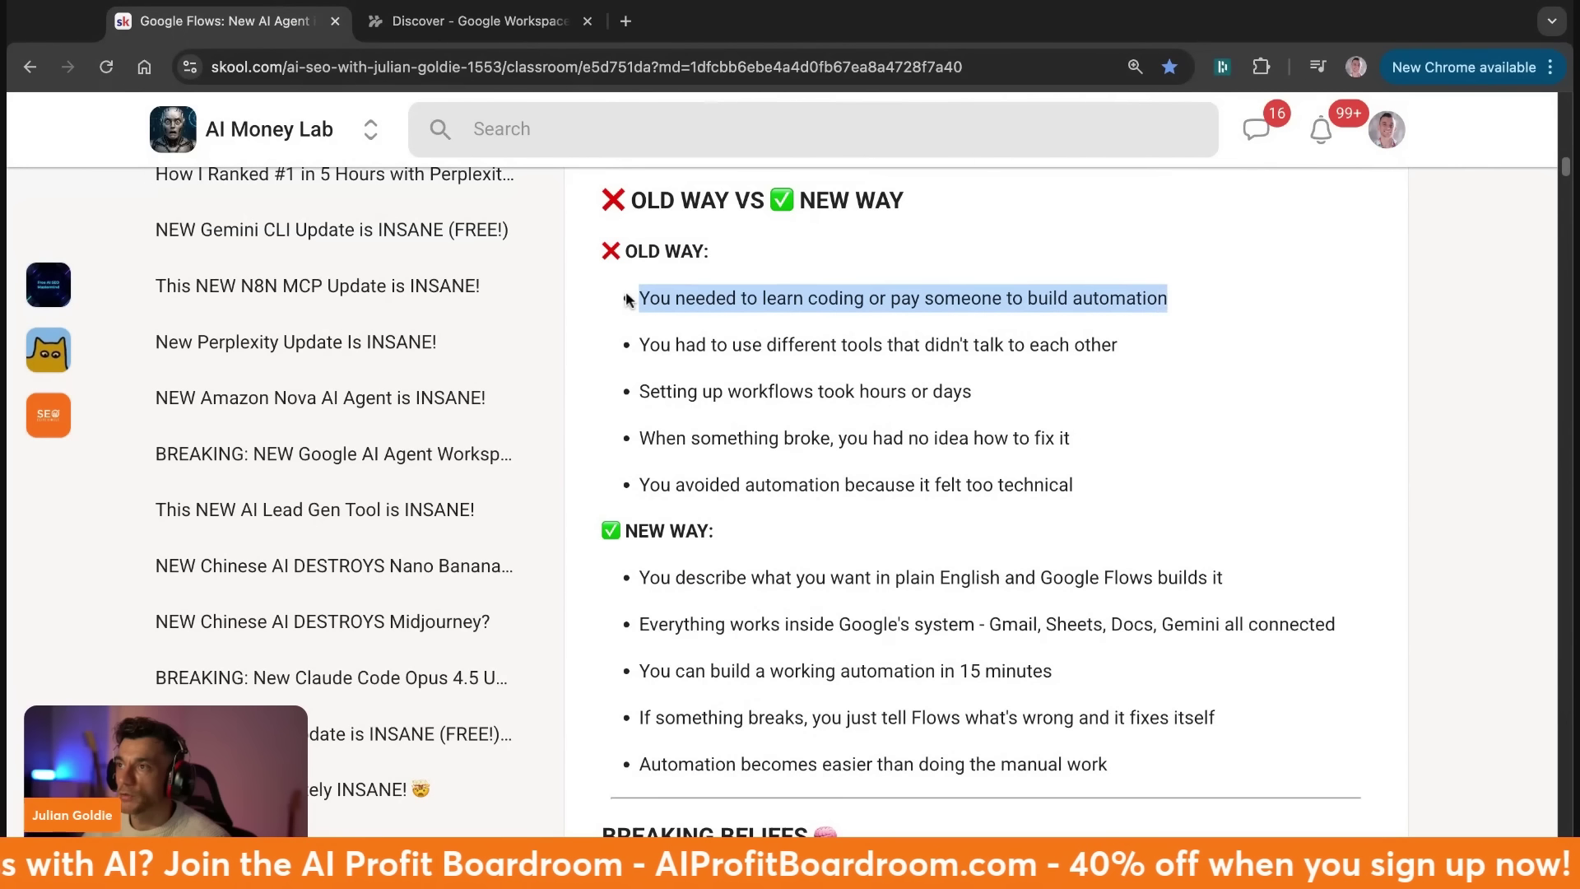
key(shift+Down)
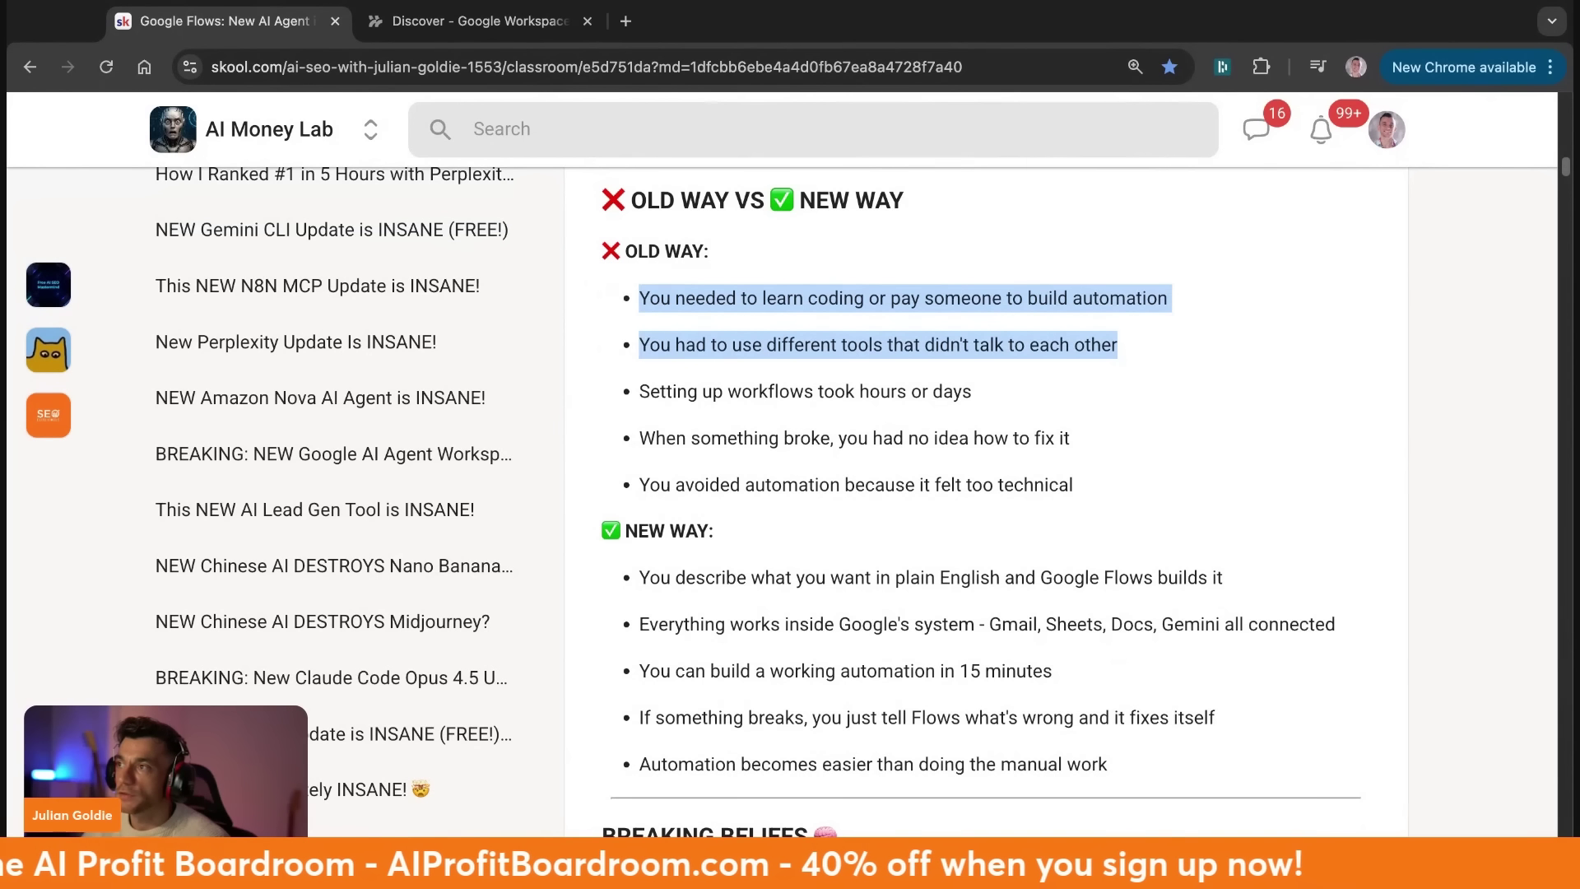
key(shift+Down)
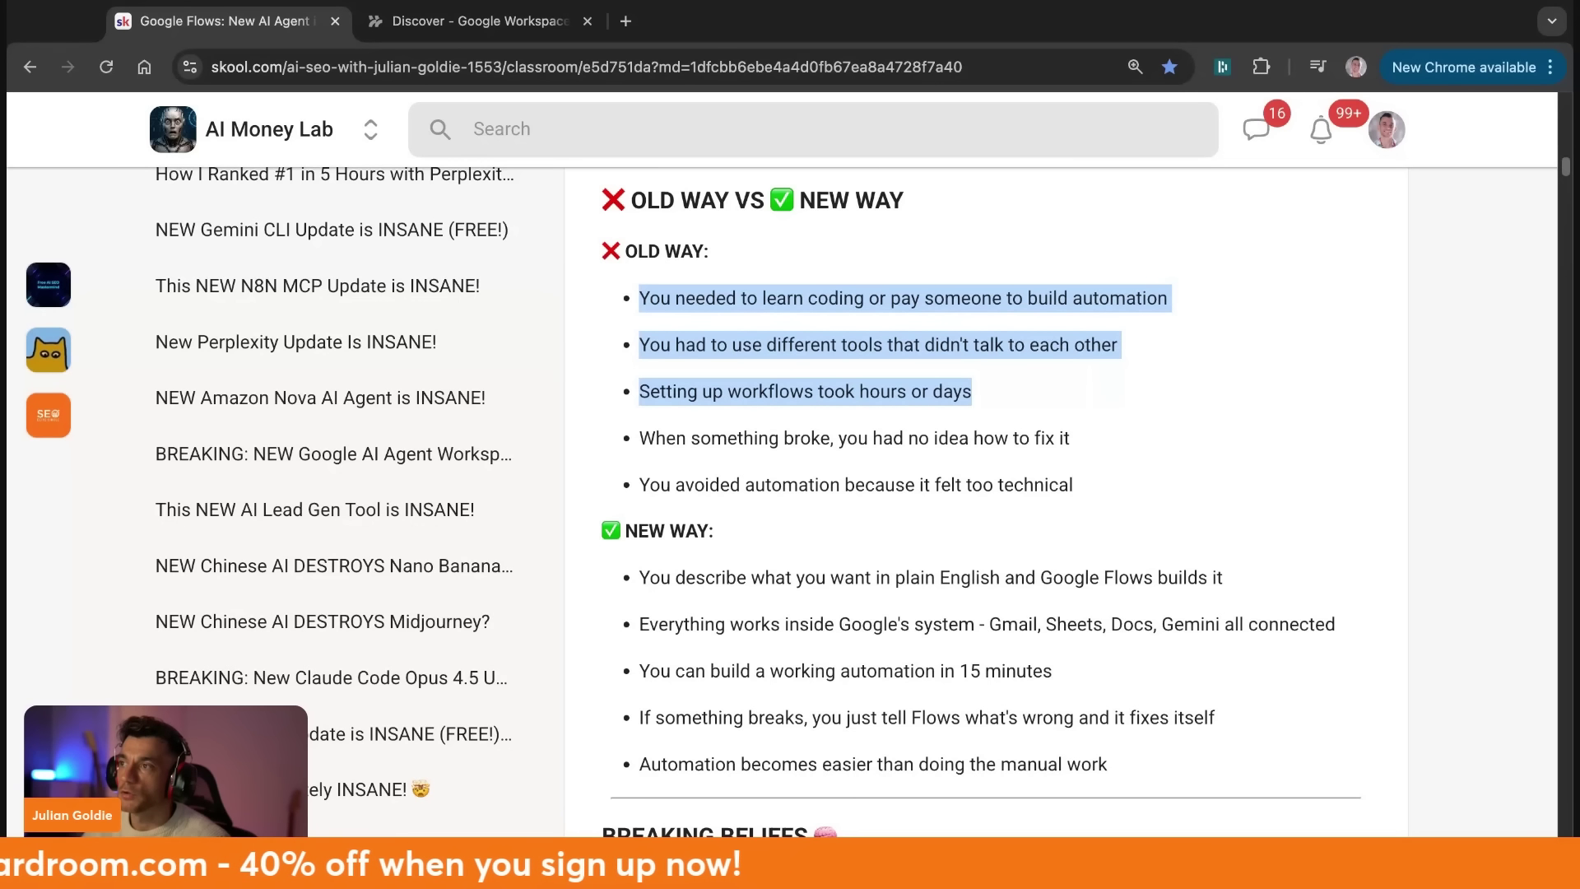
key(shift+Down)
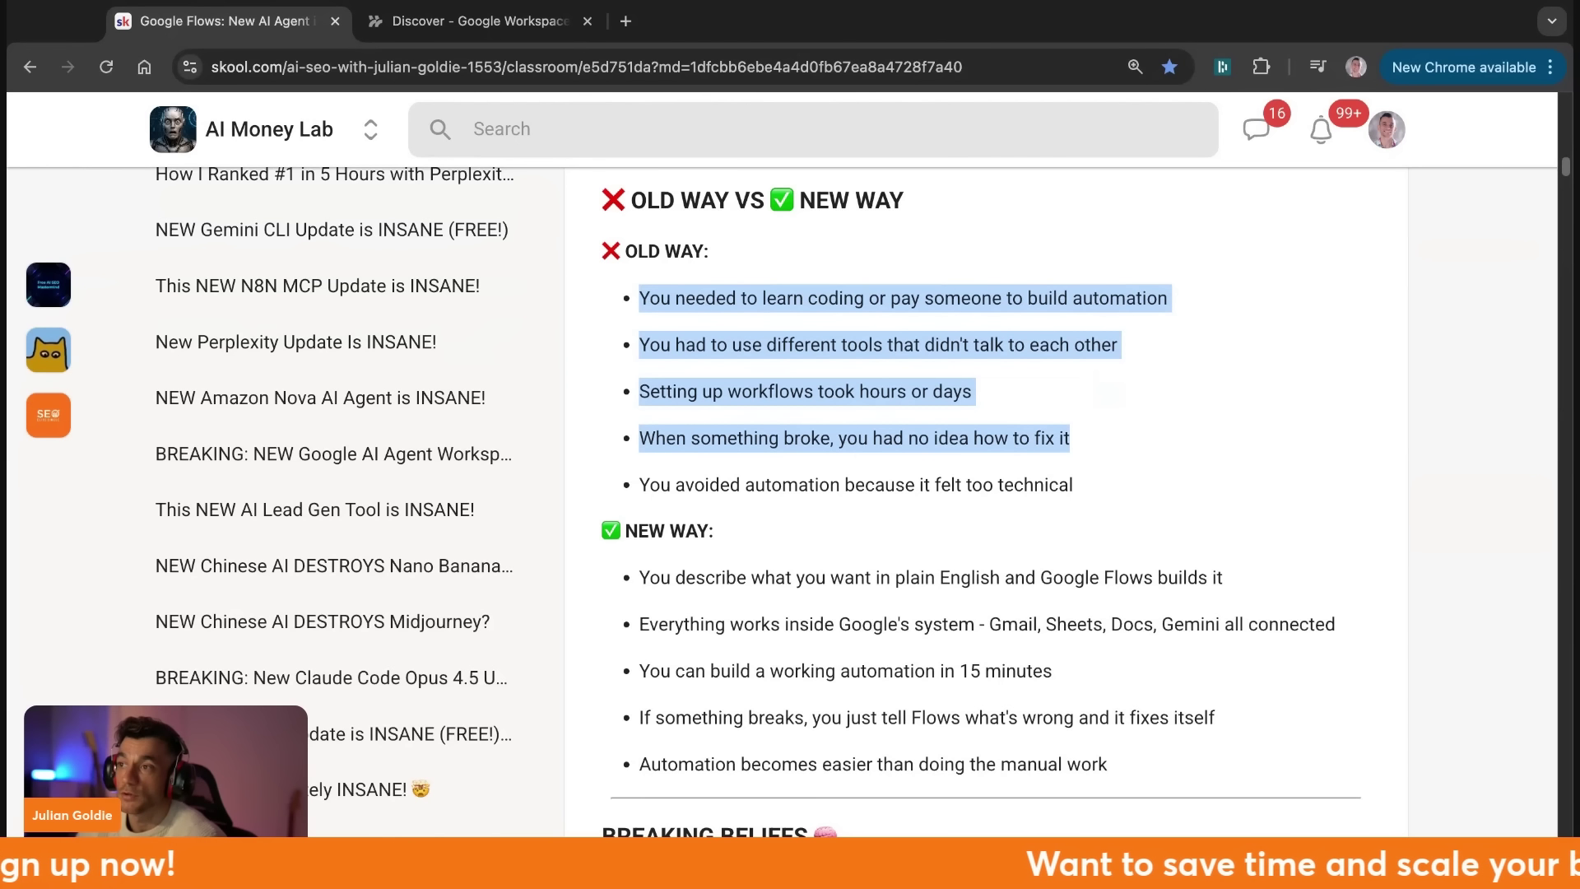
key(shift+Down)
drag(1073, 485, 639, 485)
key(shift+Up)
key(shift+Up)
key(shift+Up)
key(shift+Up)
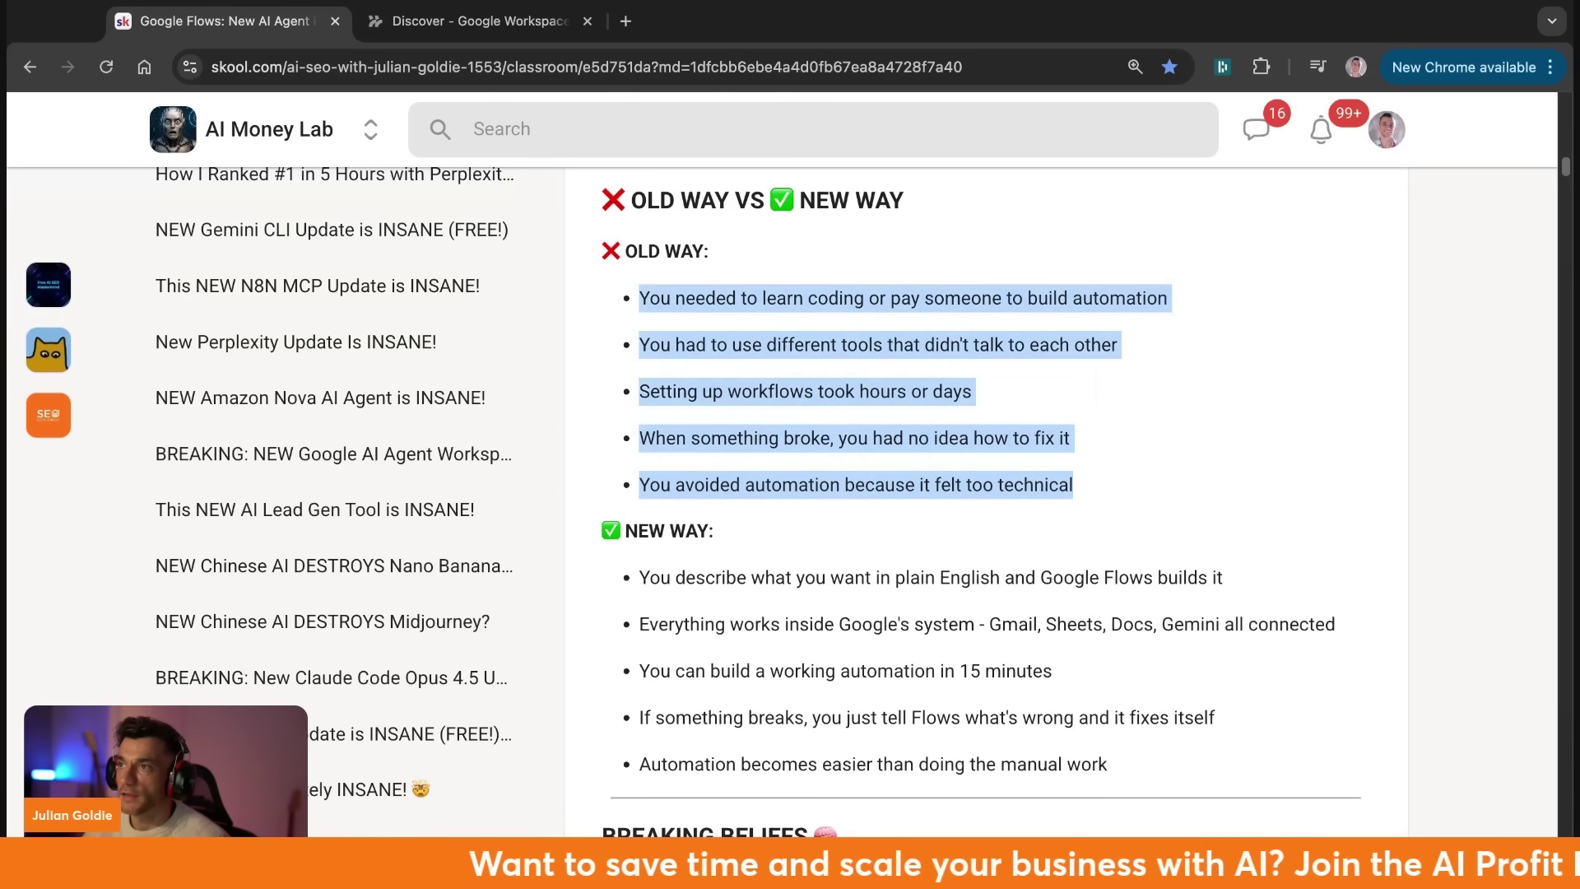
drag(586, 247, 1129, 483)
key(super+equal)
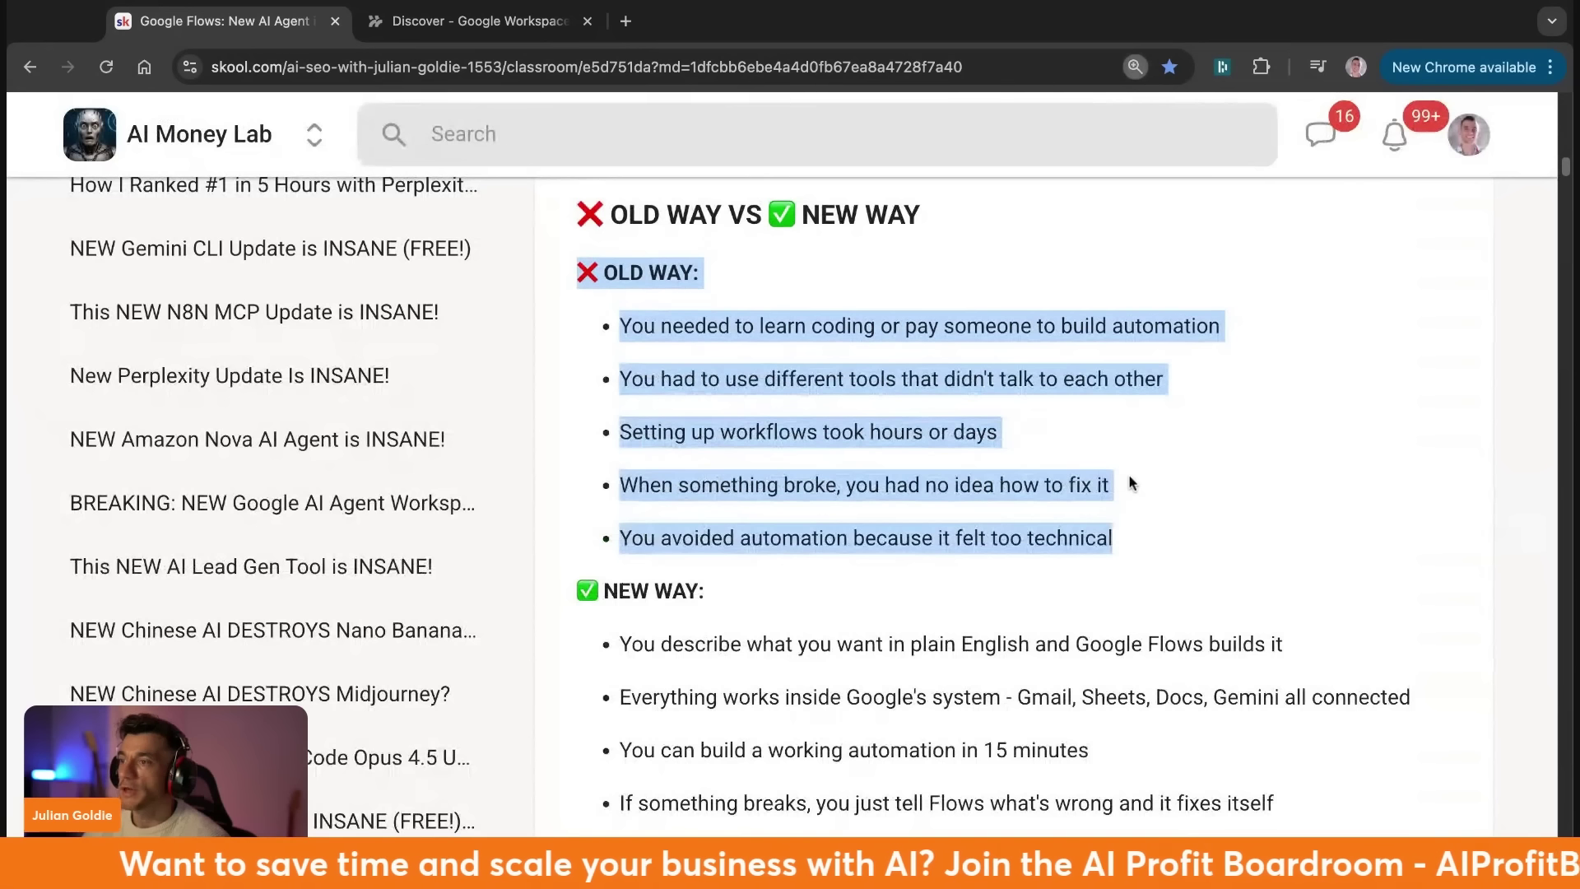
Highlight the first New Way point, about describing what you want in plain English and Google Flows building it.
click(612, 546)
key(shift+alt+Right)
key(shift+alt+Right)
key(shift+alt+Right)
key(shift+alt+Right)
key(shift+alt+Right)
key(shift+alt+Right)
key(shift+alt+Right)
key(shift+alt+Right)
key(shift+alt+Right)
key(shift+alt+Right)
key(shift+alt+Right)
key(shift+alt+Right)
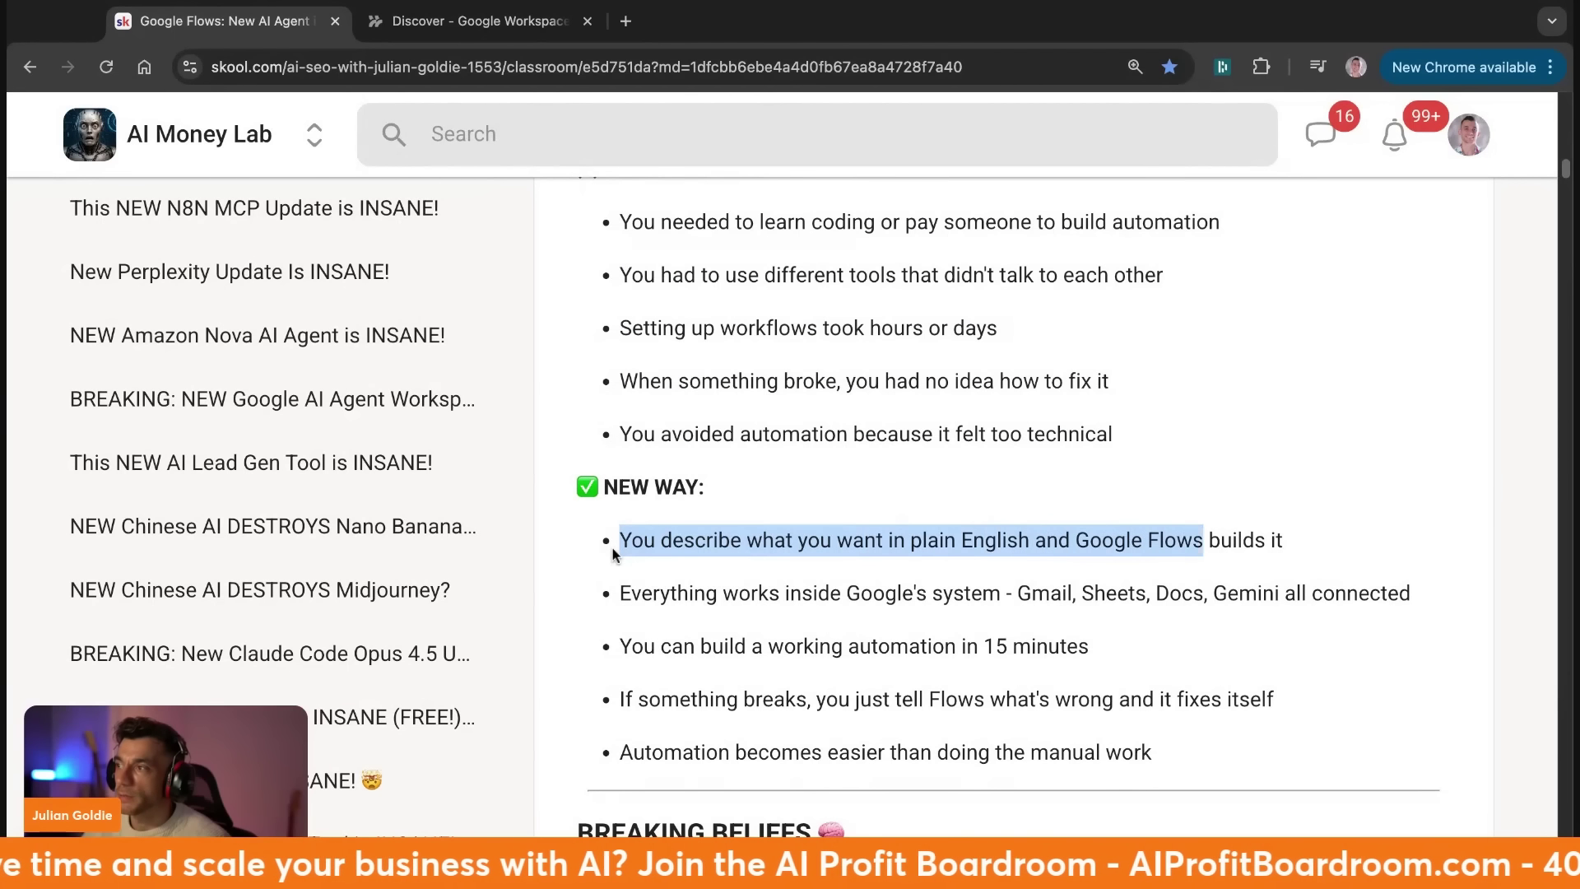
key(shift+alt+Right)
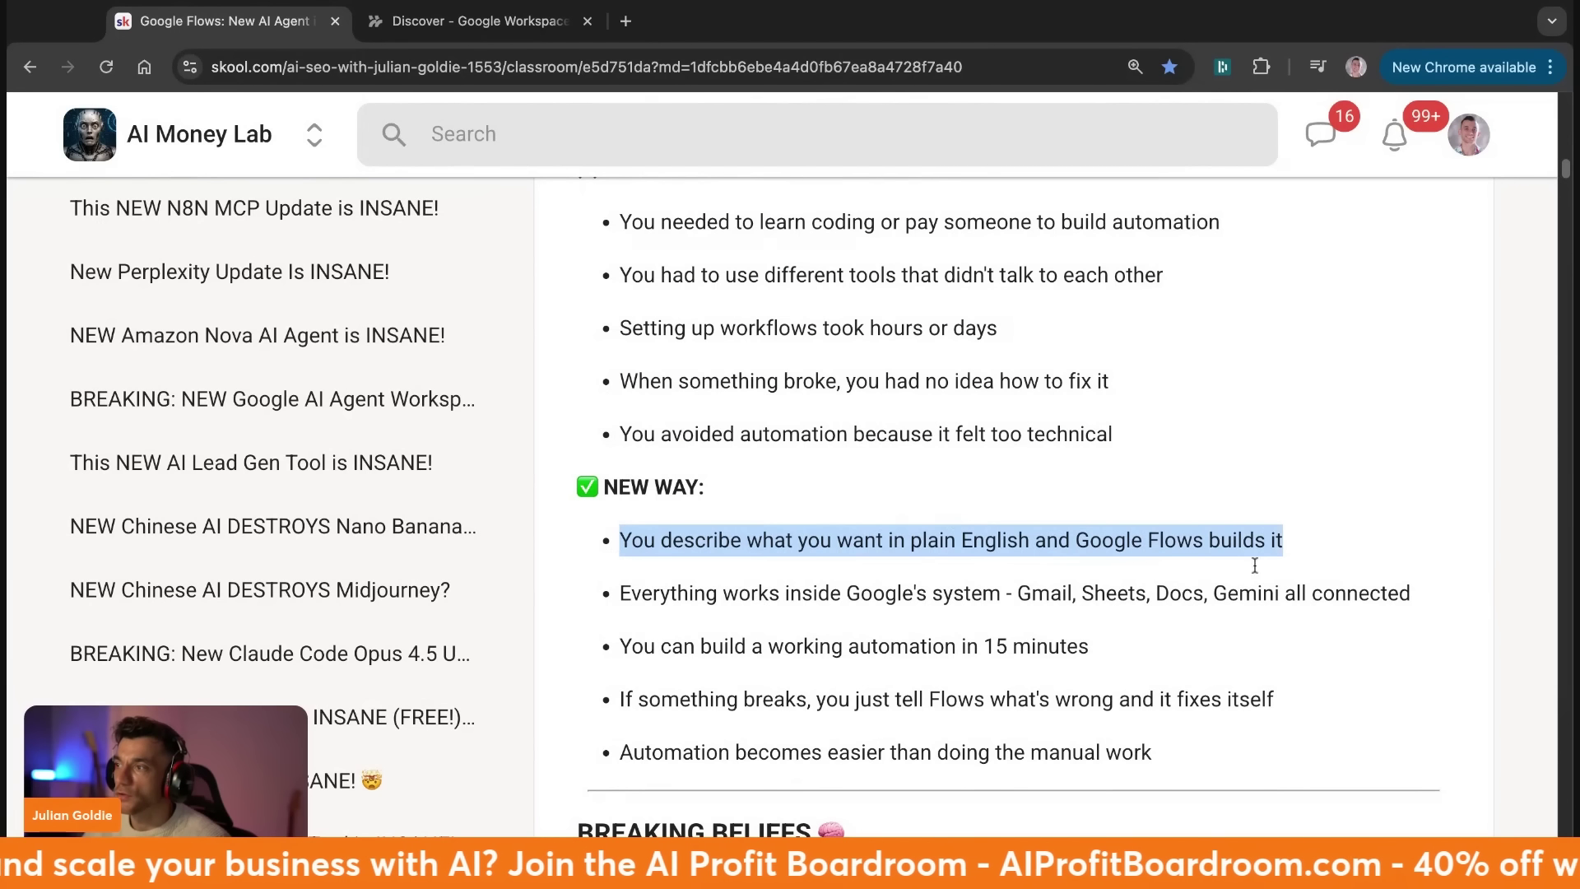
Highlight the second New Way point, about everything working inside Google's system with Gmail, Sheets, Docs and Gemini connected.
click(589, 592)
key(shift+Right)
key(shift+Right)
key(shift+Right)
key(shift+Right)
key(shift+Right)
key(shift+Right)
key(shift+Right)
key(shift+Right)
key(shift+Right)
key(shift+Right)
key(shift+Right)
key(shift+Right)
key(shift+Right)
key(shift+Right)
key(shift+Right)
key(shift+Right)
key(shift+Right)
key(shift+Right)
key(shift+Right)
key(shift+Right)
key(shift+Right)
key(shift+Right)
key(shift+Right)
key(shift+Right)
key(shift+Right)
key(shift+Right)
key(shift+Right)
key(shift+Right)
key(shift+Right)
key(shift+Right)
key(shift+Right)
key(shift+Right)
key(shift+Right)
key(shift+Right)
key(shift+Right)
key(shift+Right)
key(shift+Right)
key(shift+Right)
key(shift+Right)
key(shift+Right)
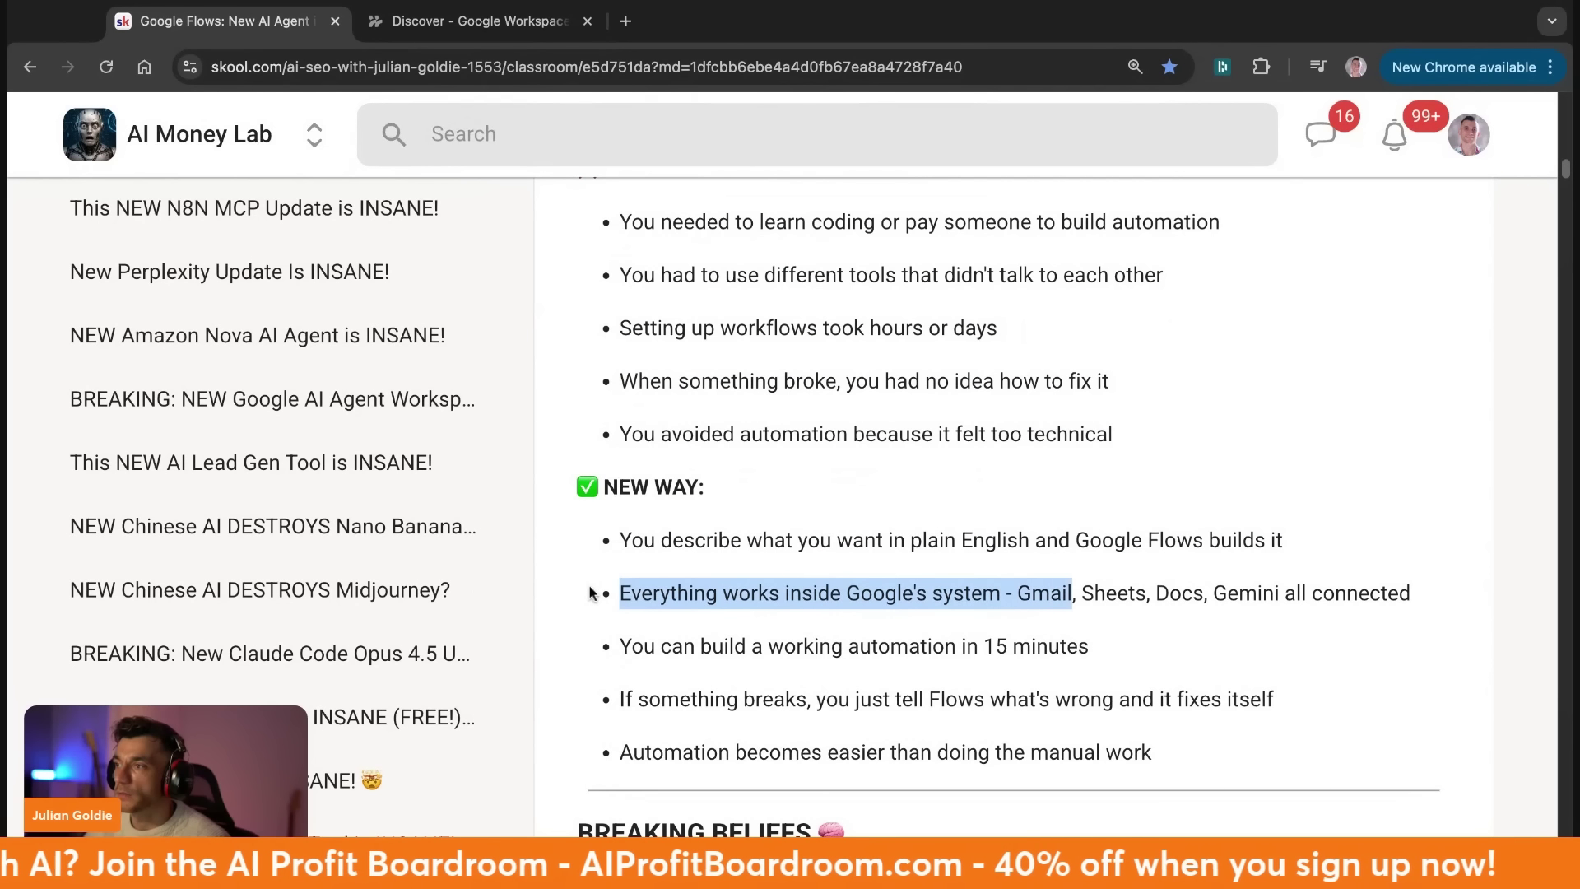
key(shift+Right)
key(shift+Right)
key(shift+Right)
key(shift+Right)
key(shift+Right)
key(shift+Right)
key(shift+Right)
key(shift+Right)
key(shift+Right)
key(shift+Right)
Highlight in turn the New Way points about building an automation in 15 minutes and telling Flows what is wrong.
click(591, 646)
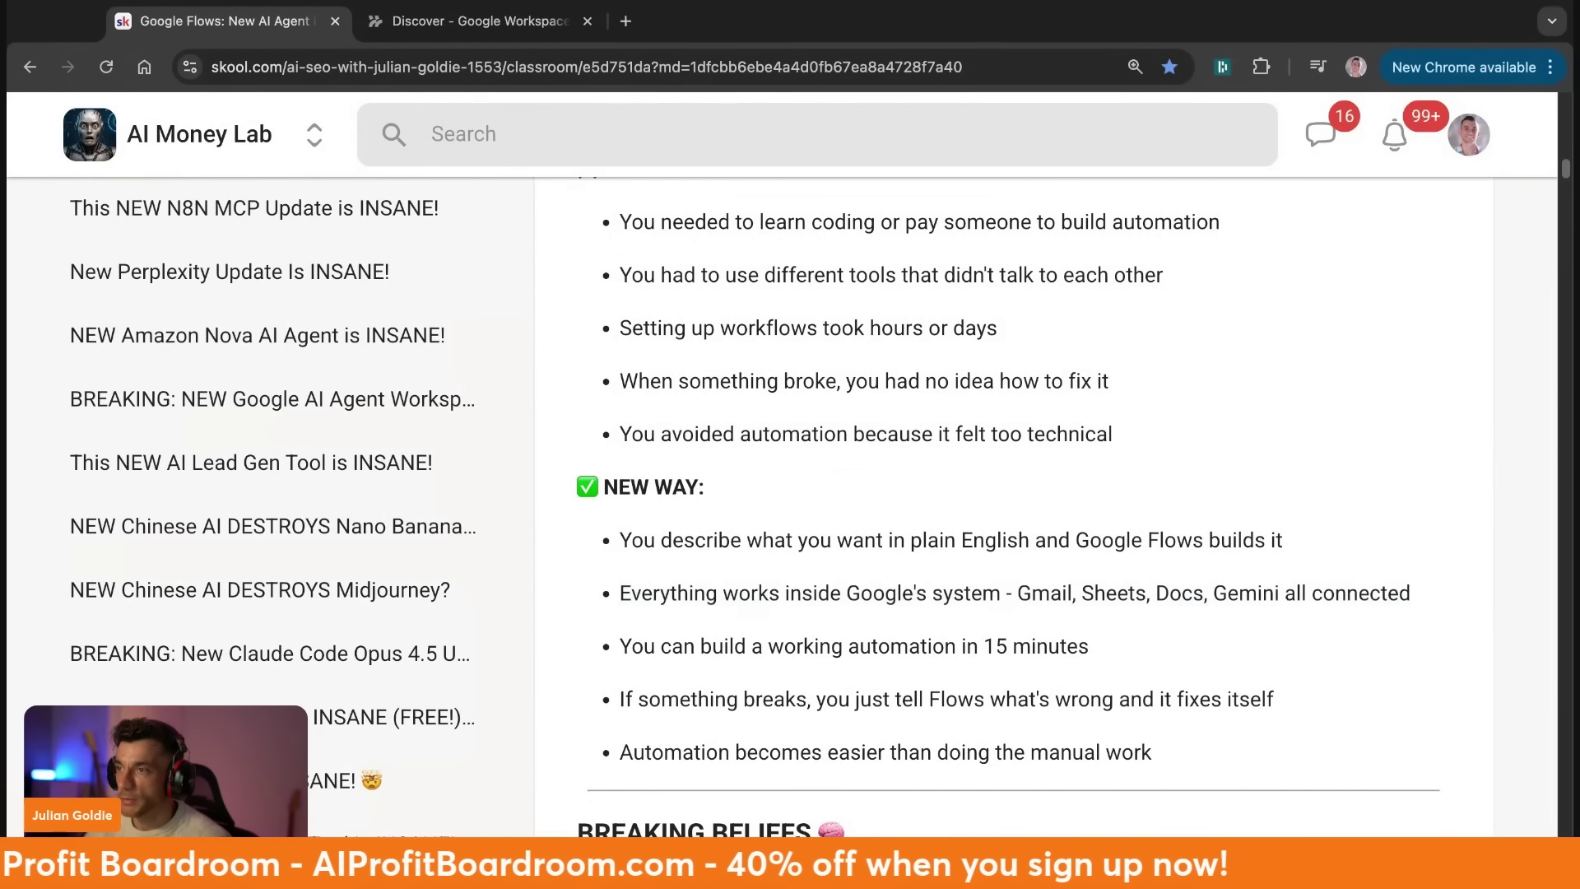
key(shift+End)
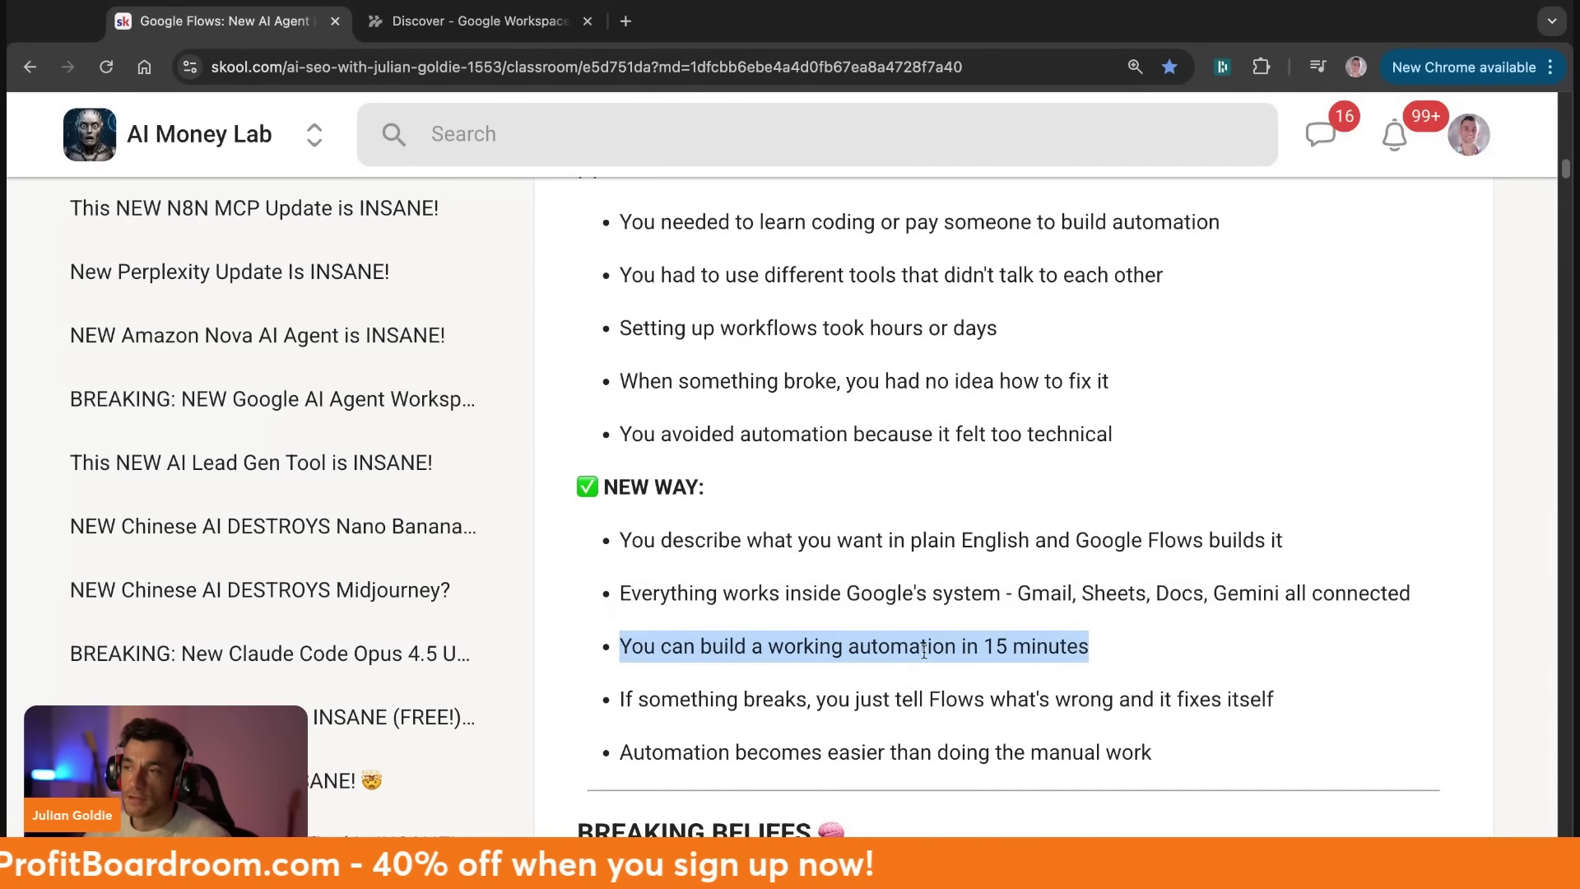
click(609, 696)
key(shift+Right)
key(shift+Right)
key(shift+Right)
key(shift+Right)
key(shift+Right)
key(shift+Right)
key(shift+Right)
key(shift+Right)
key(shift+Right)
key(shift+Right)
key(shift+Right)
key(shift+Right)
key(shift+Right)
key(shift+Right)
key(shift+Right)
key(shift+Right)
key(shift+Right)
key(shift+Right)
key(shift+Right)
key(shift+Right)
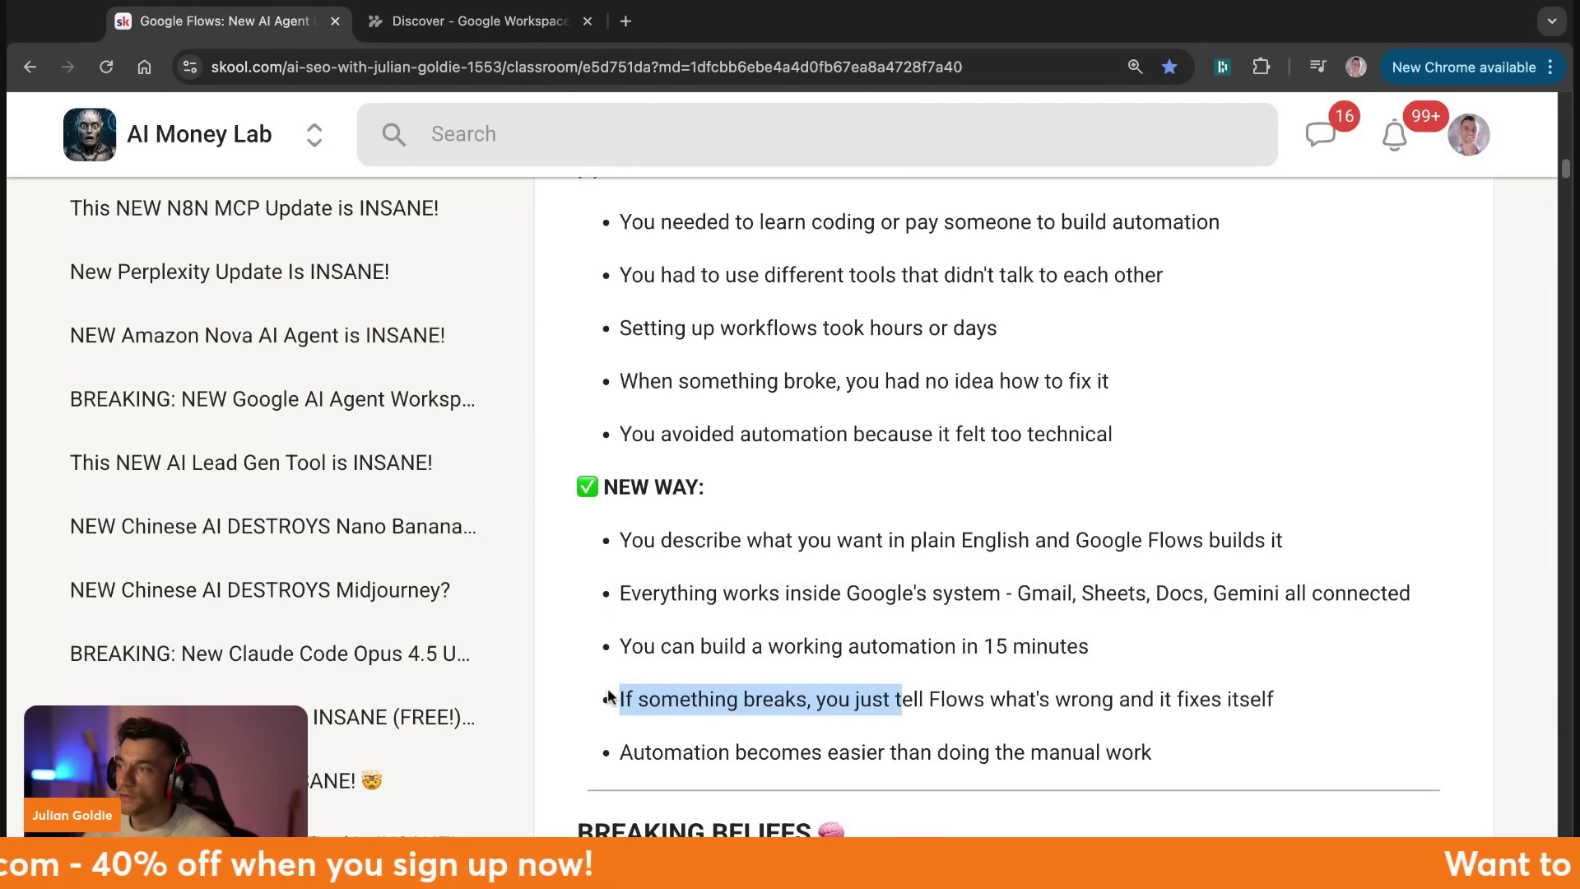
scroll(906, 659, down, 1)
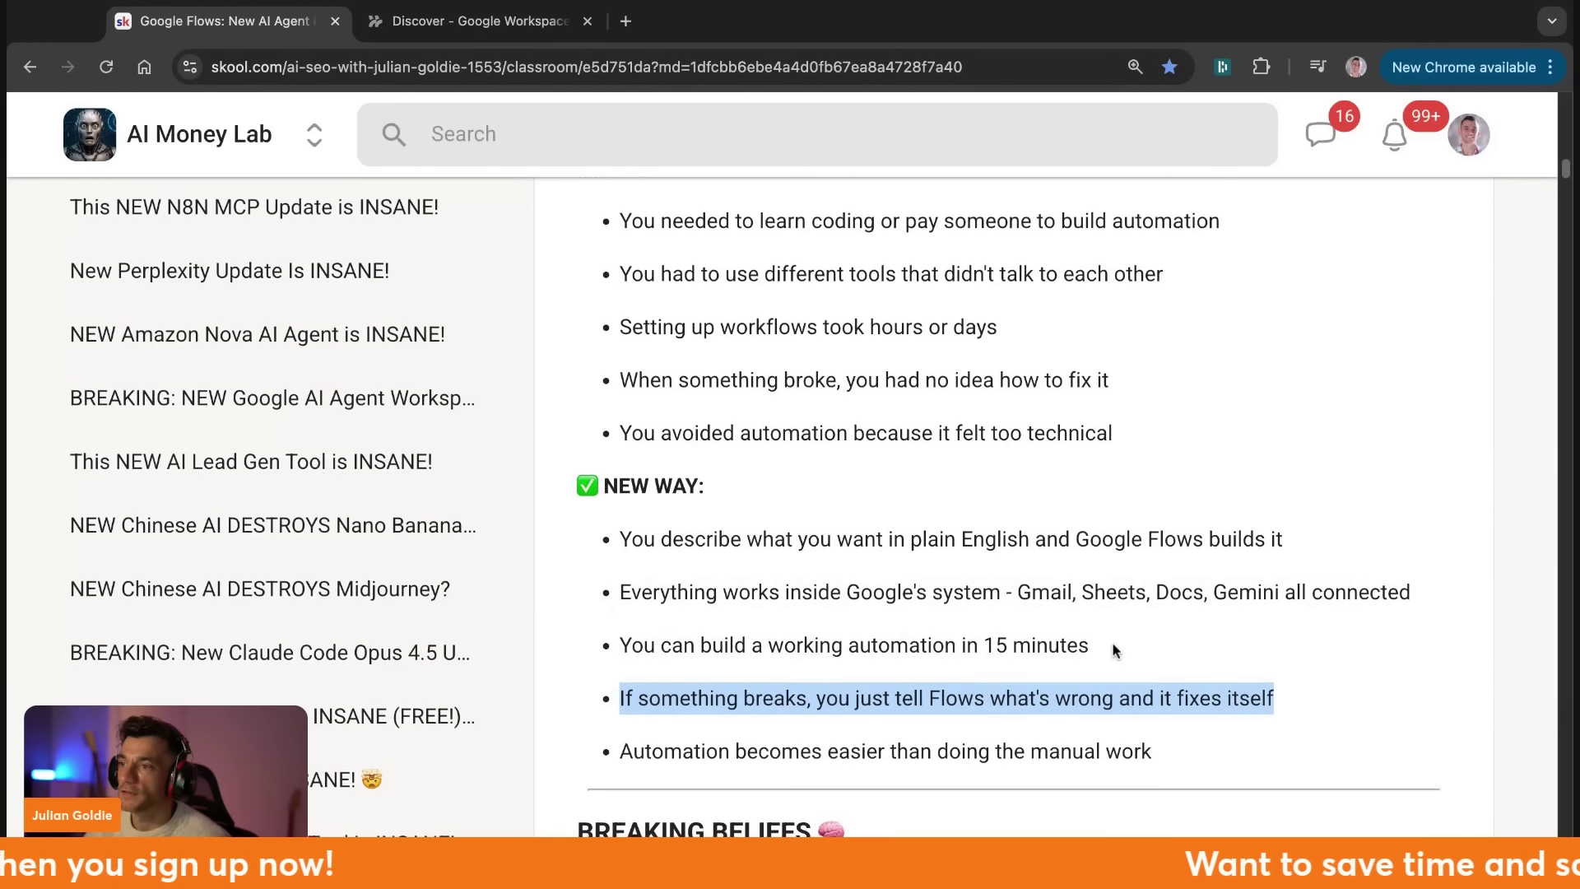
Highlight the last New Way point, about automation becoming easier than manual work, and return to Workspace Studio's Discover page.
click(598, 732)
key(shift+Right)
key(shift+Right)
key(shift+Right)
key(shift+Right)
key(shift+Right)
key(shift+Right)
key(shift+Right)
key(shift+Right)
key(shift+Right)
key(shift+Right)
key(shift+Right)
key(shift+Right)
key(shift+Right)
key(shift+Right)
key(shift+Right)
key(shift+Right)
key(shift+Right)
key(shift+Right)
key(shift+Right)
key(shift+Right)
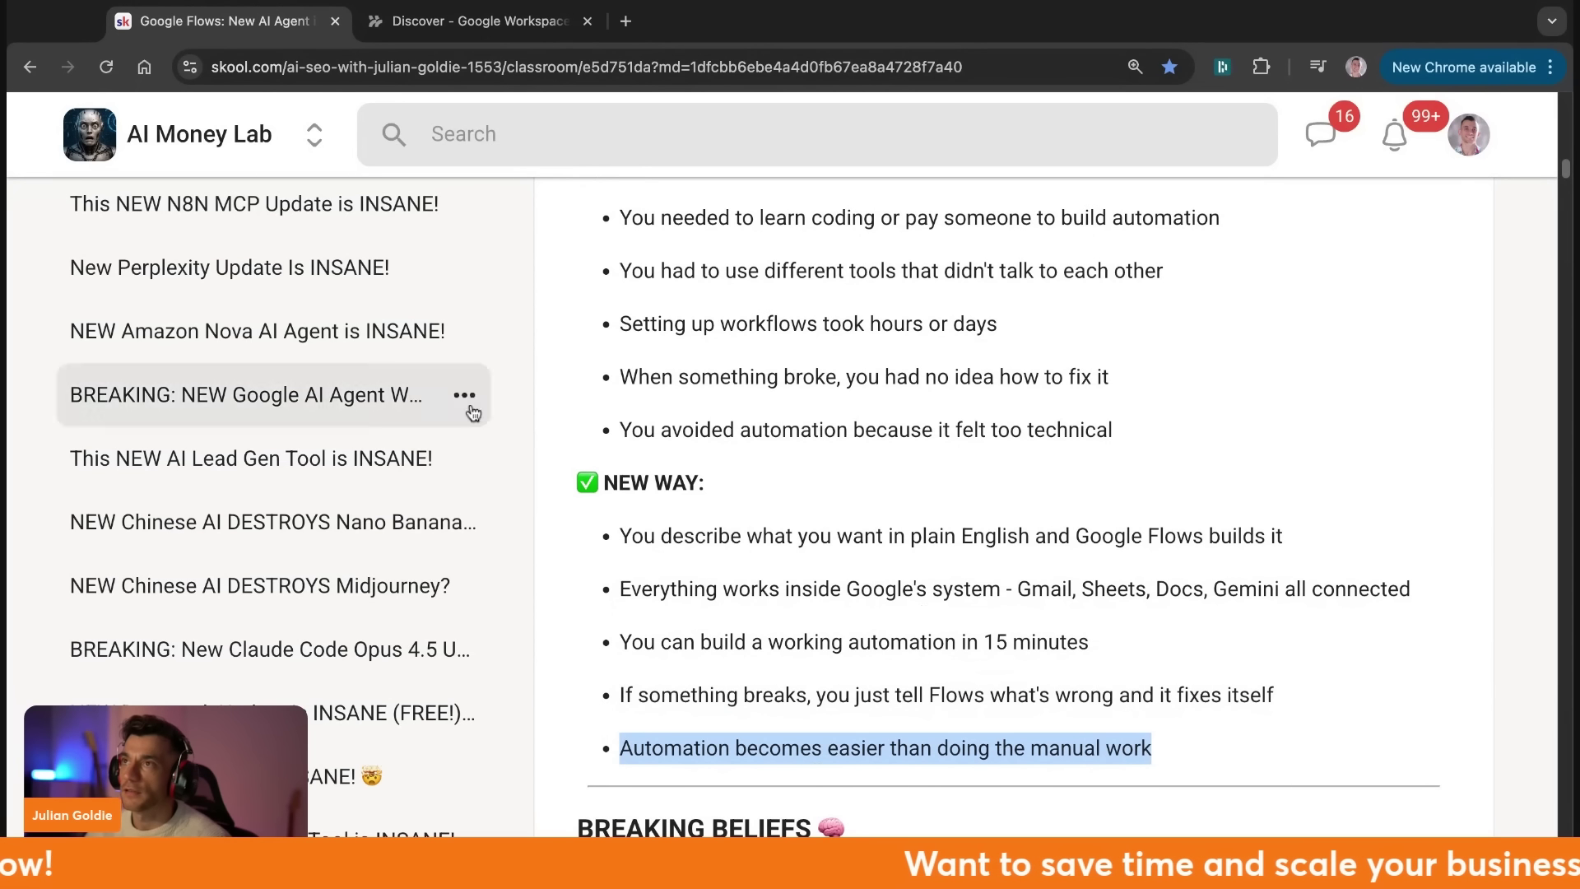
click(494, 20)
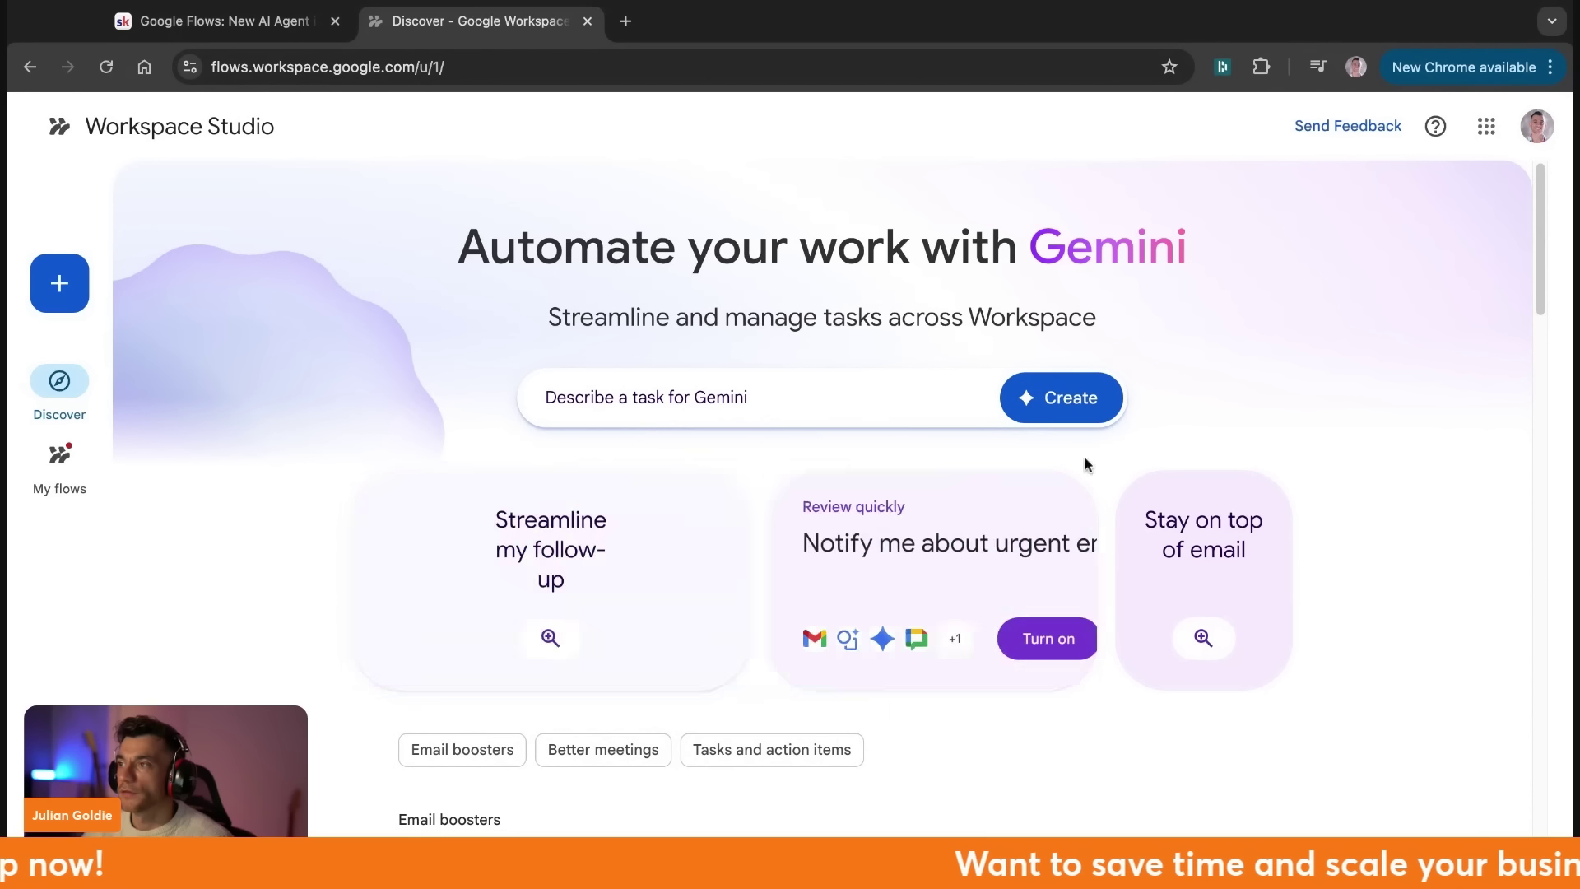
Create a flow from the "Catch me up on yesterday" example prompt, replacing Chat with Google Docs.
click(716, 389)
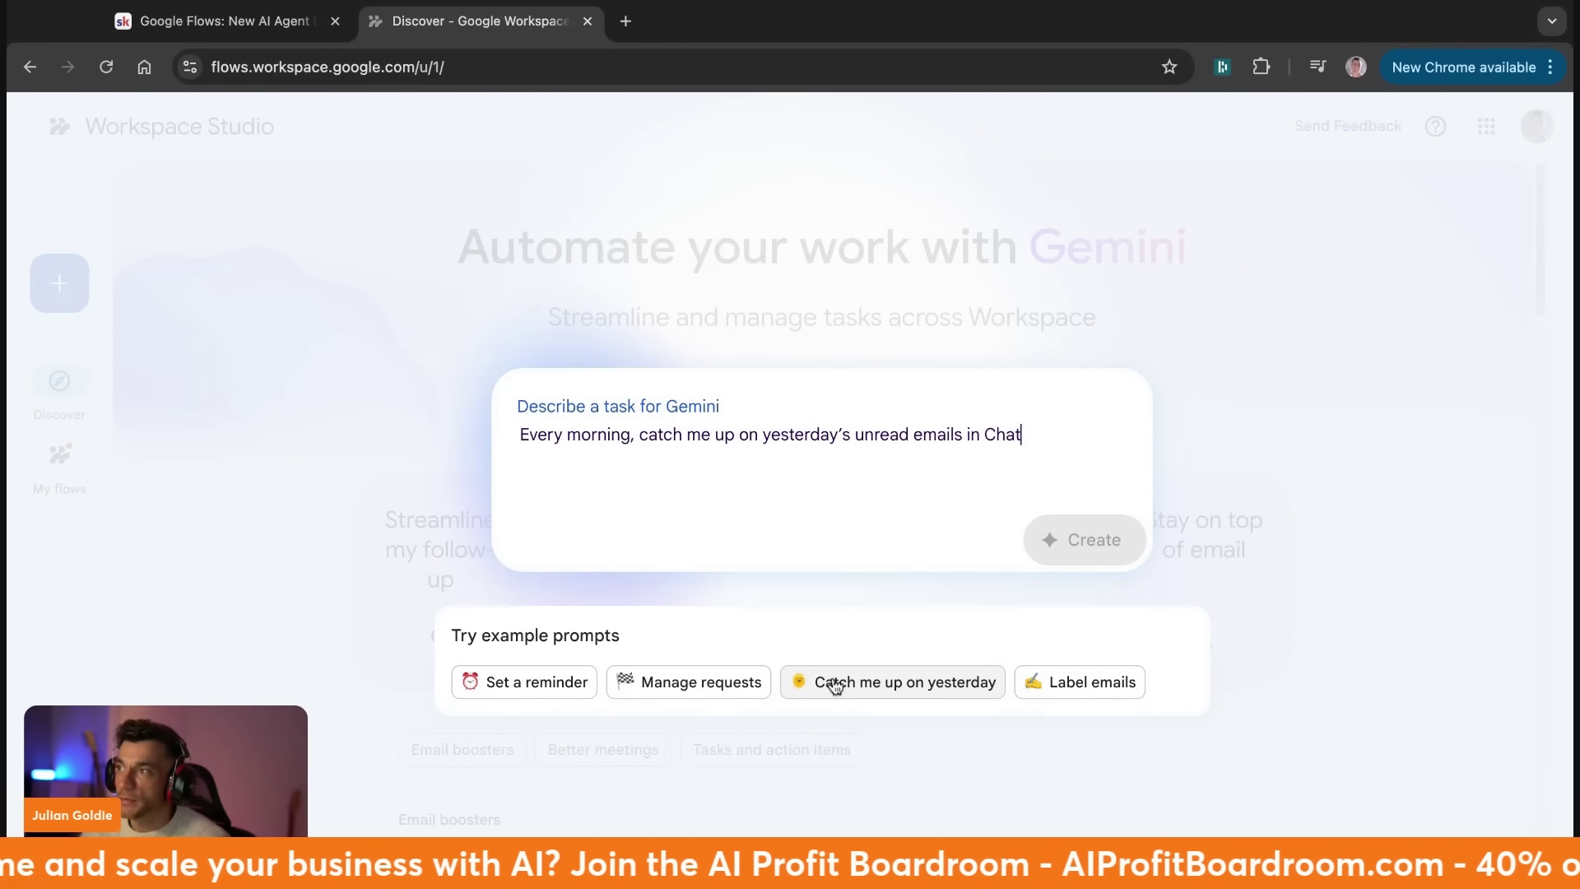
click(836, 683)
double_click(1007, 435)
text(Google Docs)
key(Return)
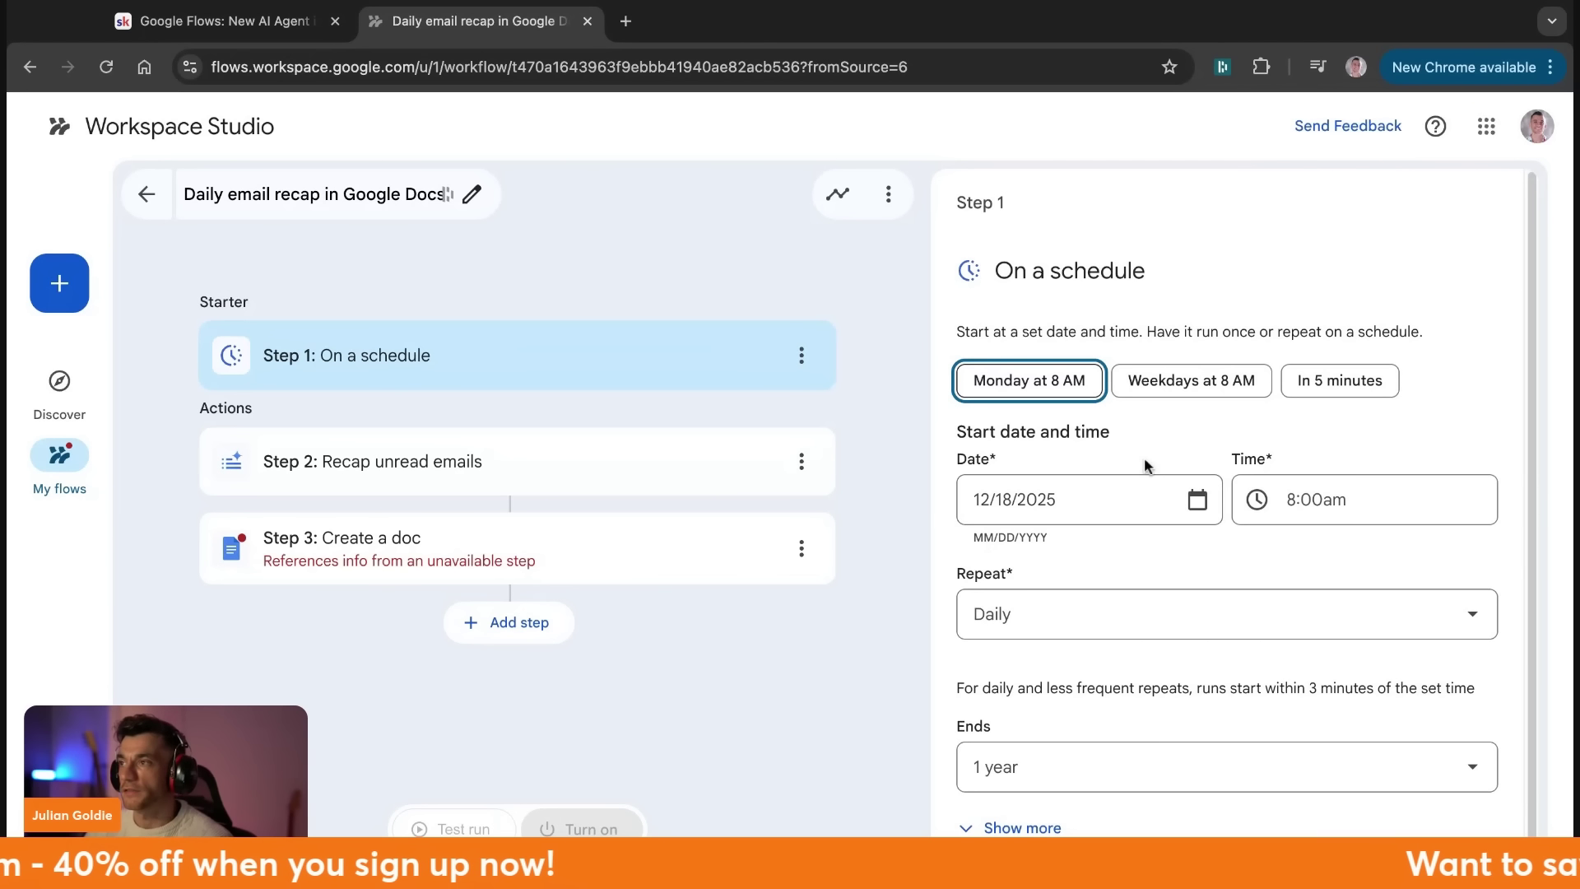
Review the "On a schedule" starter's description, start date and time, and repeat options.
scroll(1227, 617, down, 1)
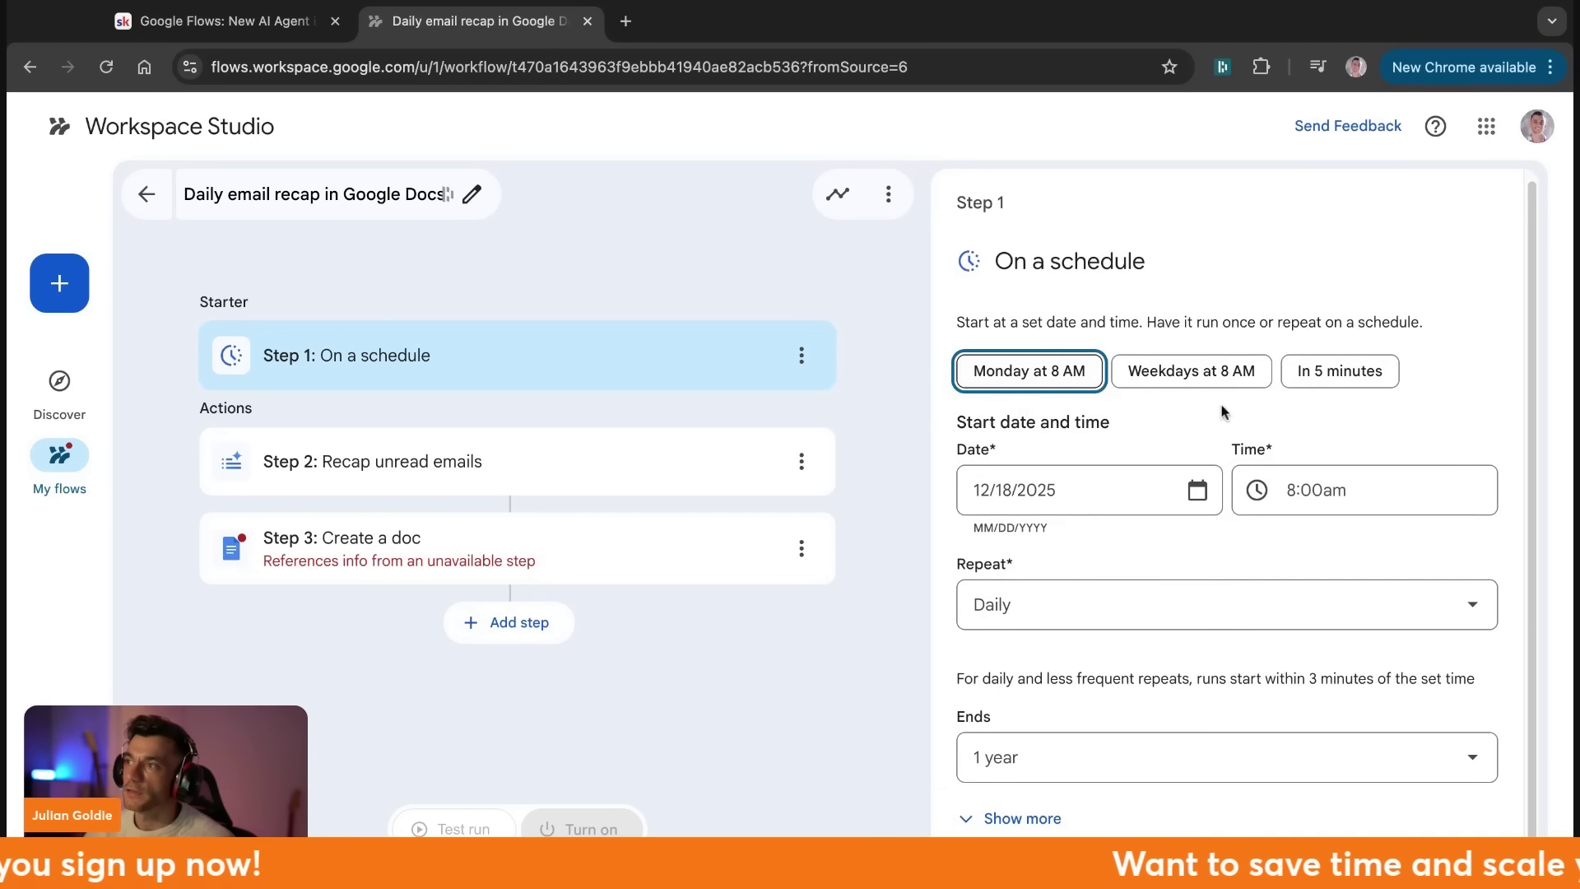
triple_click(963, 261)
click(1055, 301)
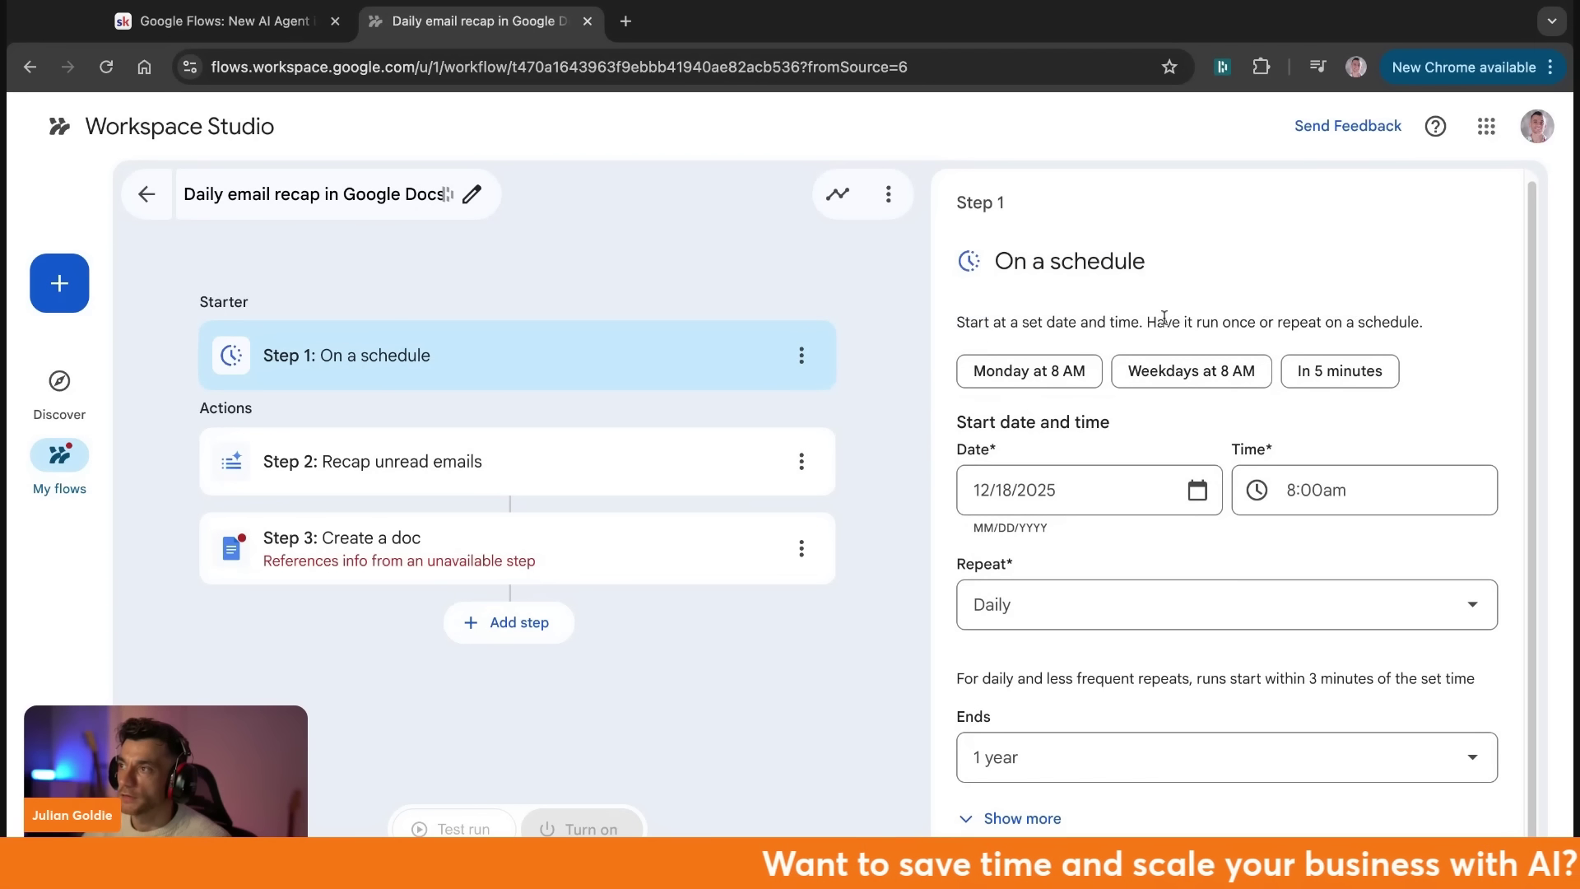
double_click(1163, 321)
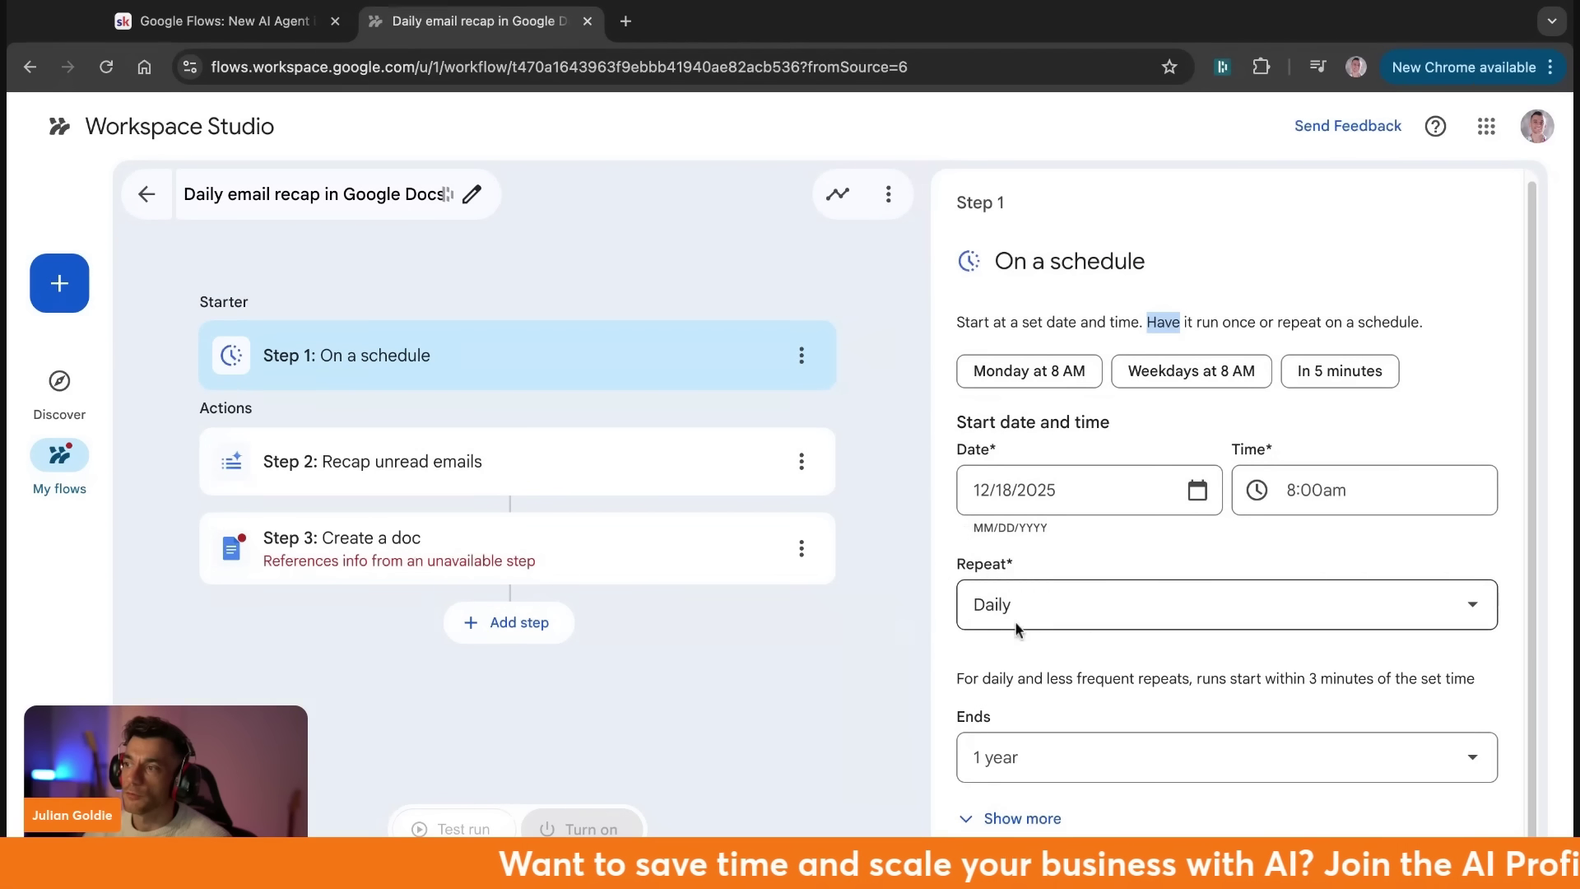
Review the "Recap unread emails" step's time range and summary prompt settings.
click(462, 466)
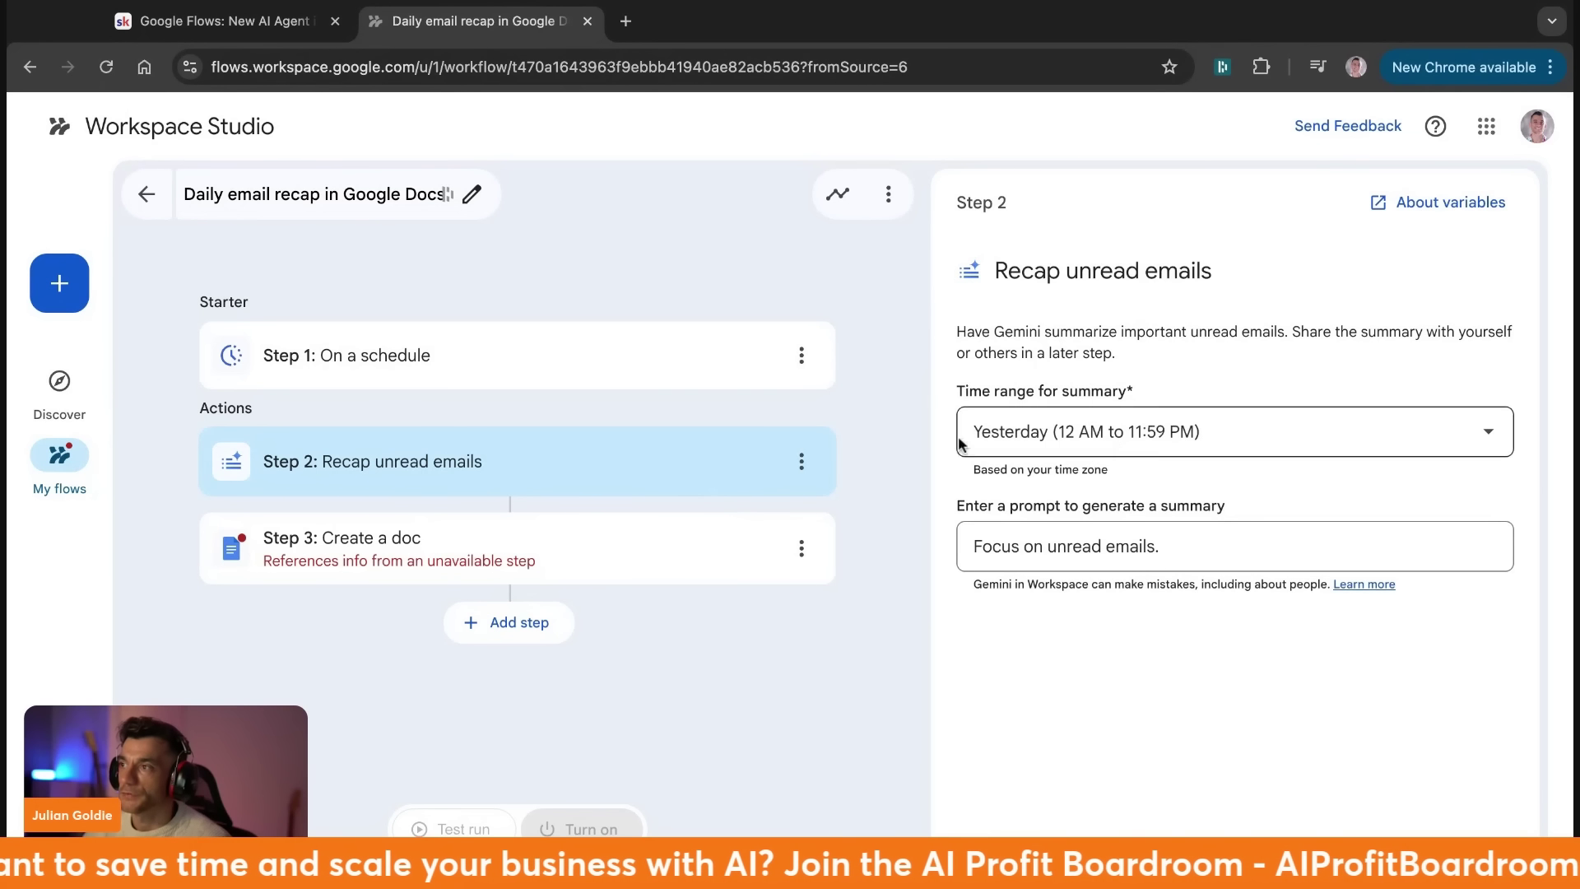
triple_click(959, 387)
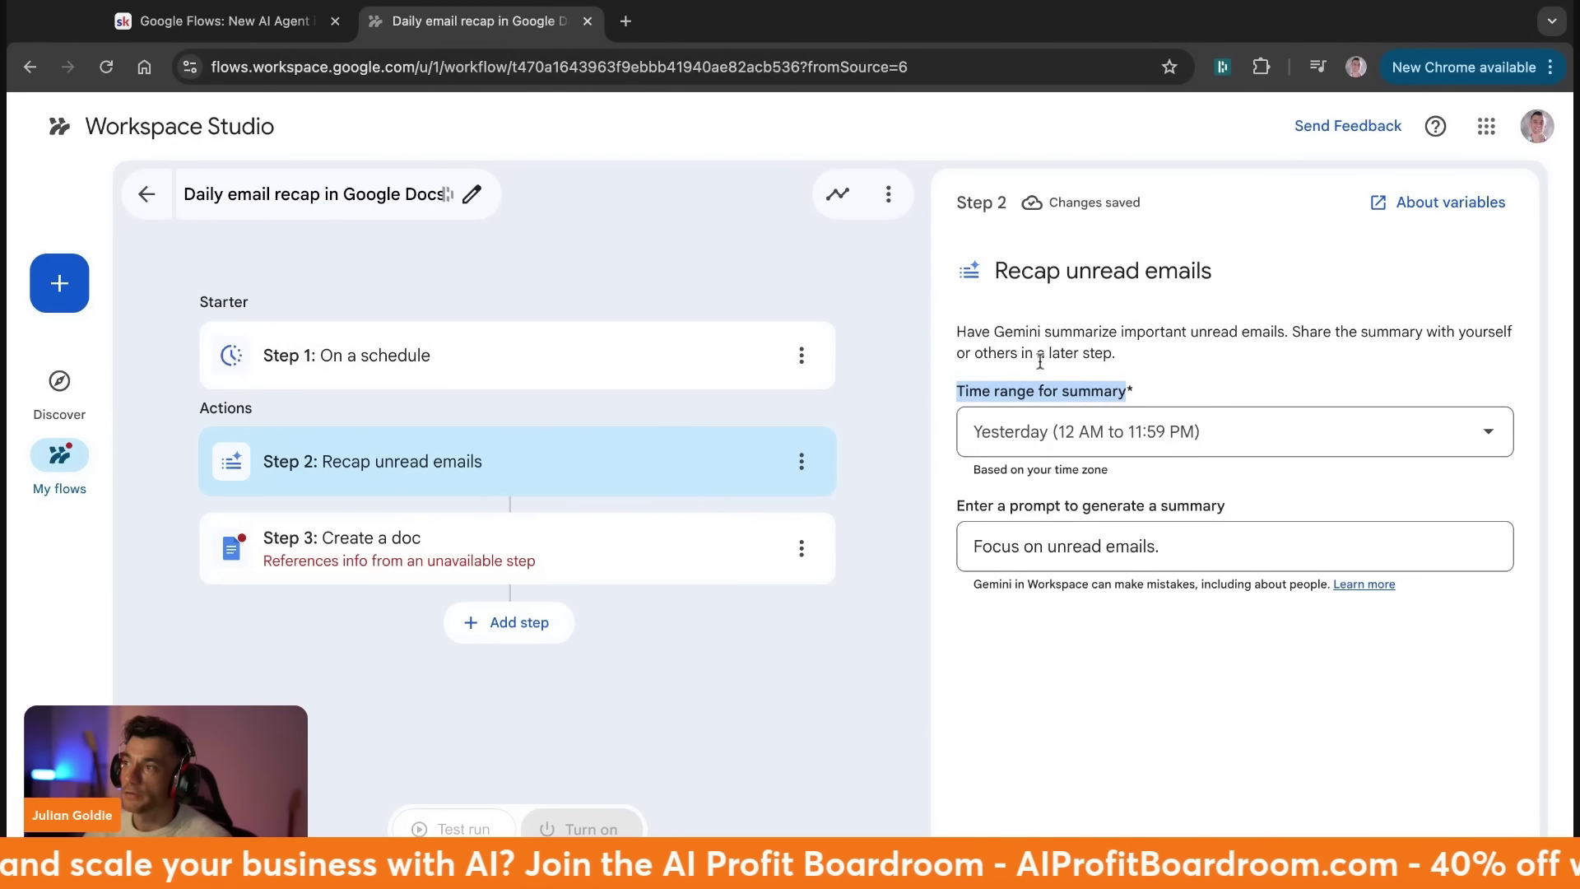
triple_click(974, 497)
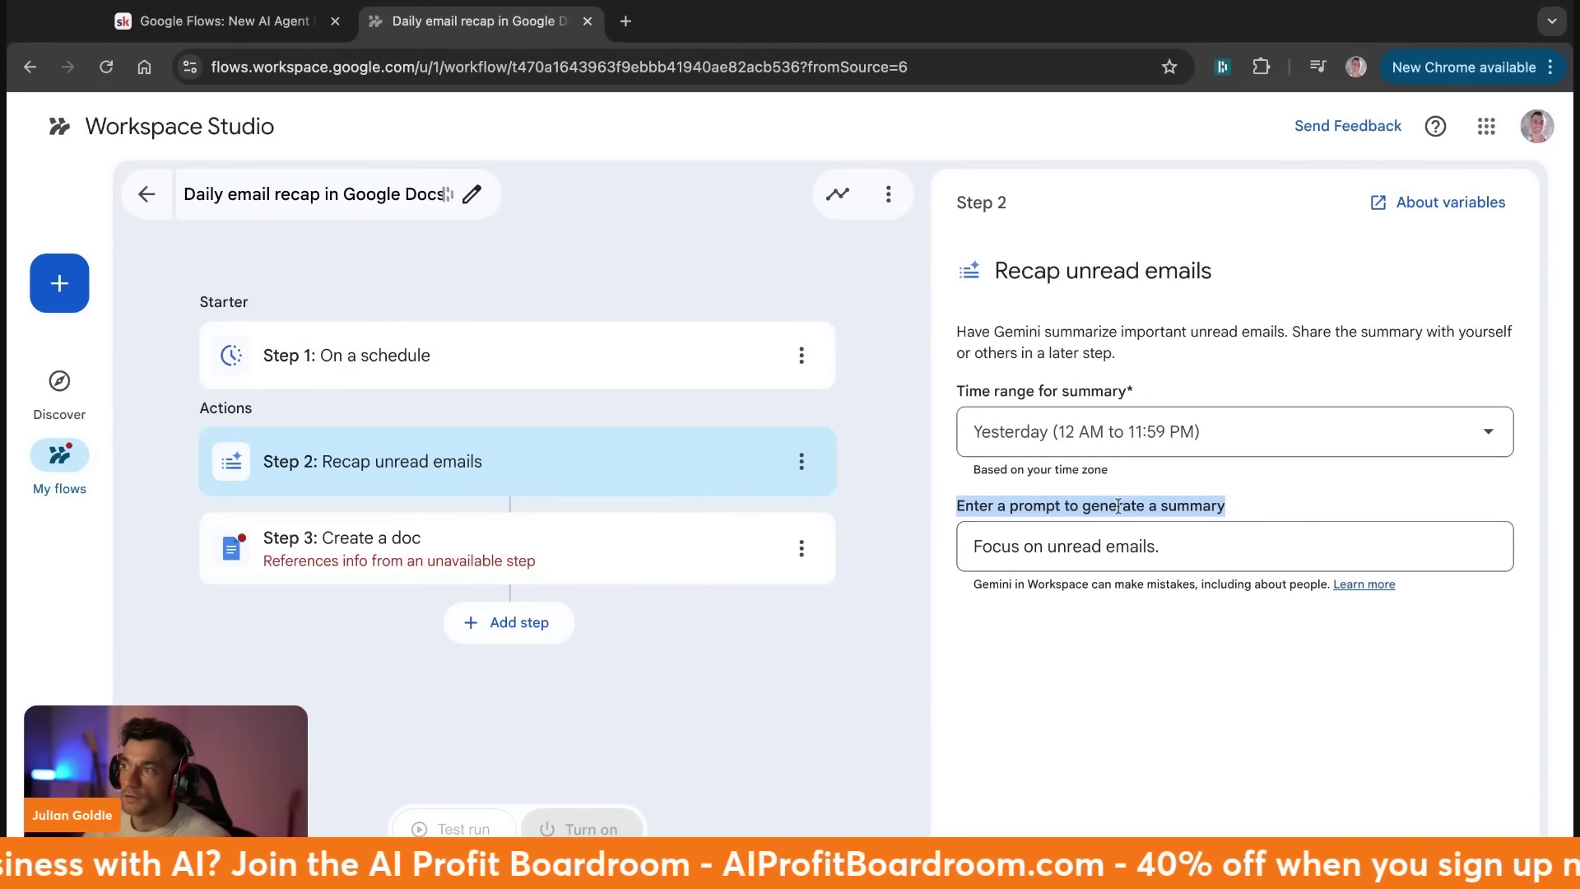
click(1070, 670)
Set the Opal folder as the new document's location in the "Create a doc" step and turn on the flow.
click(444, 566)
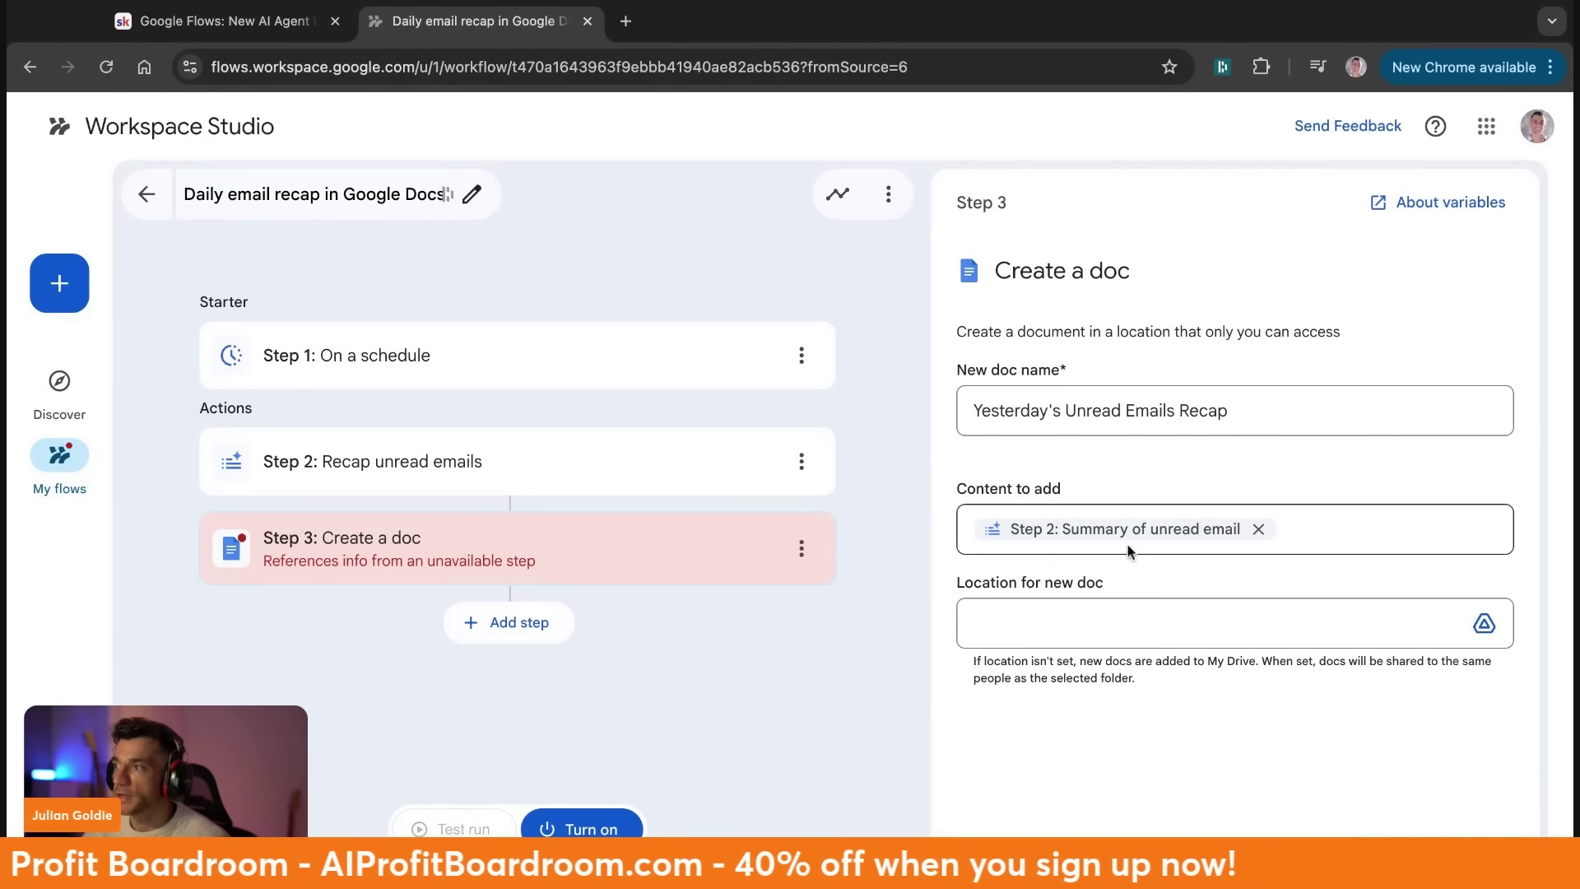
click(1084, 669)
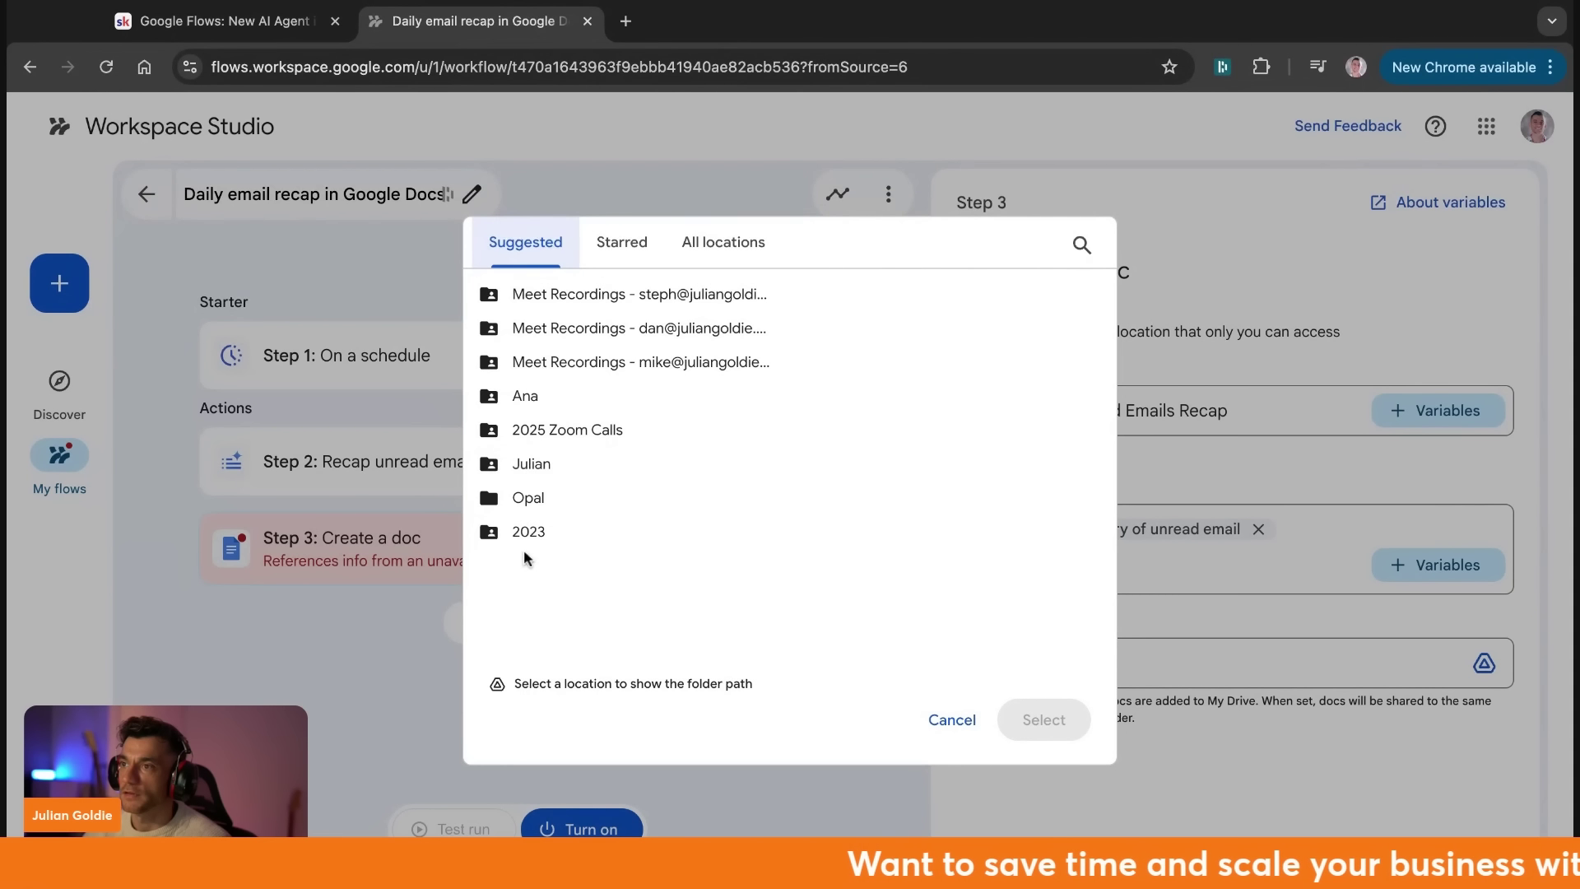
click(551, 497)
click(1006, 719)
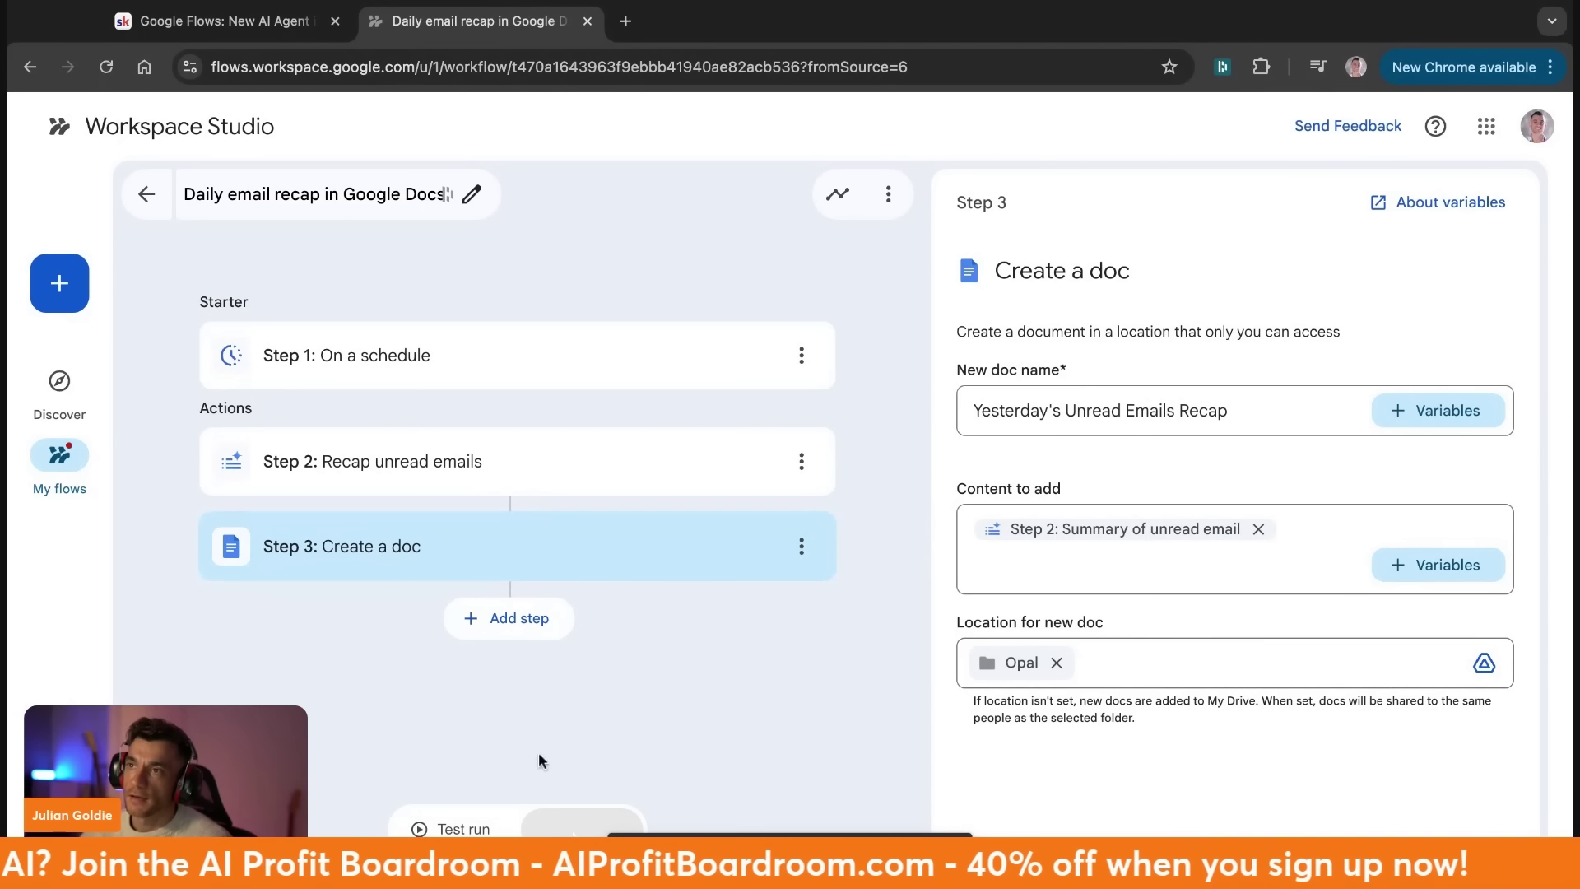
Check the schedule, email recap and document steps once more, and run a test of the flow.
click(404, 370)
click(412, 460)
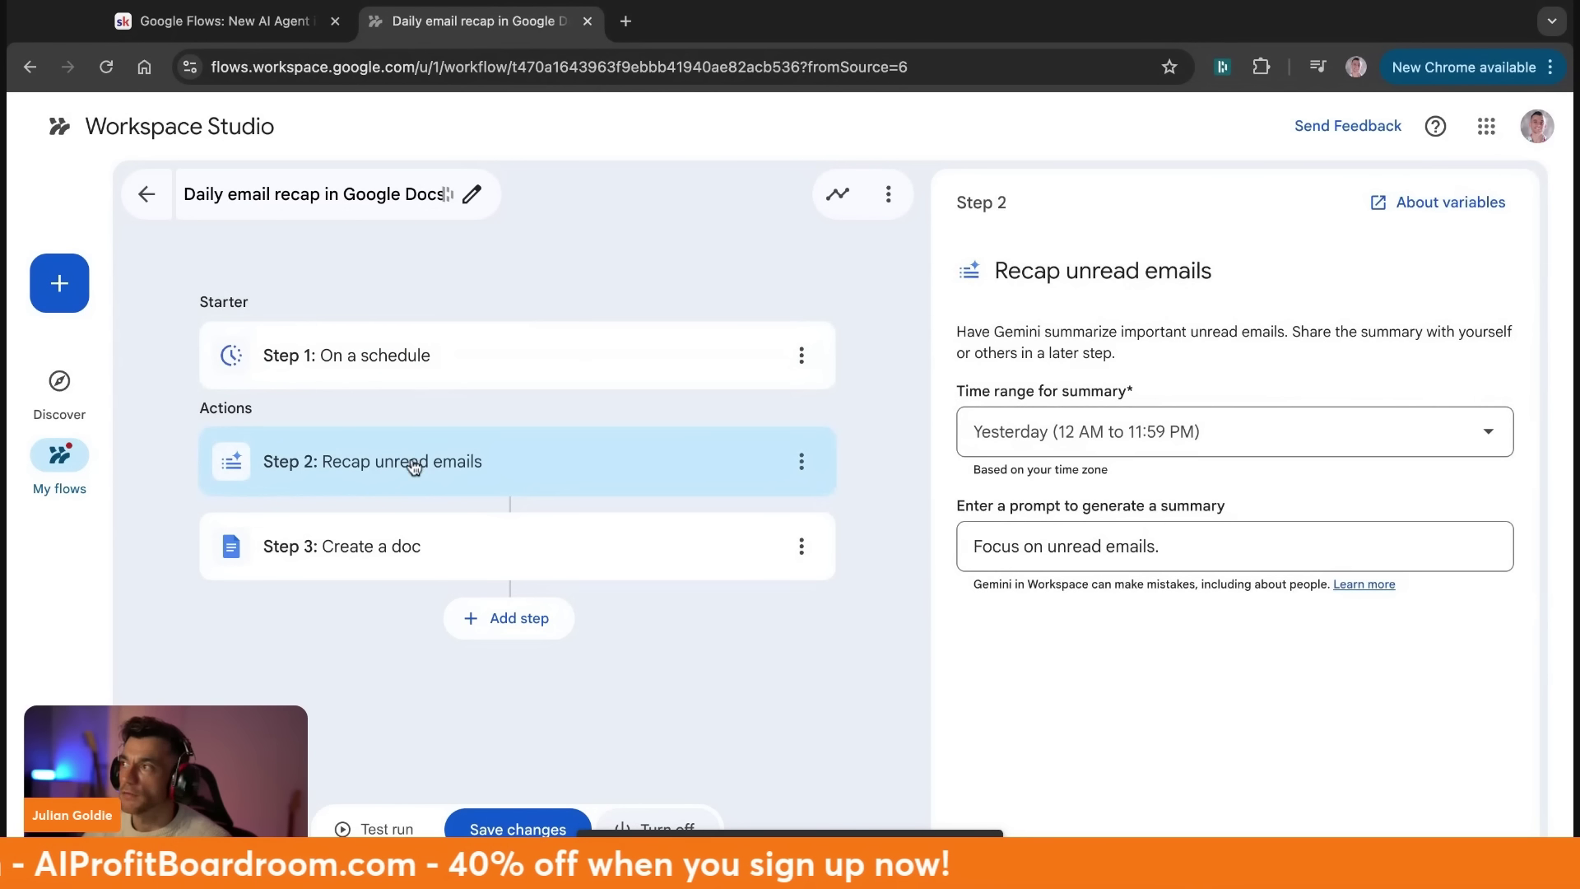
click(437, 533)
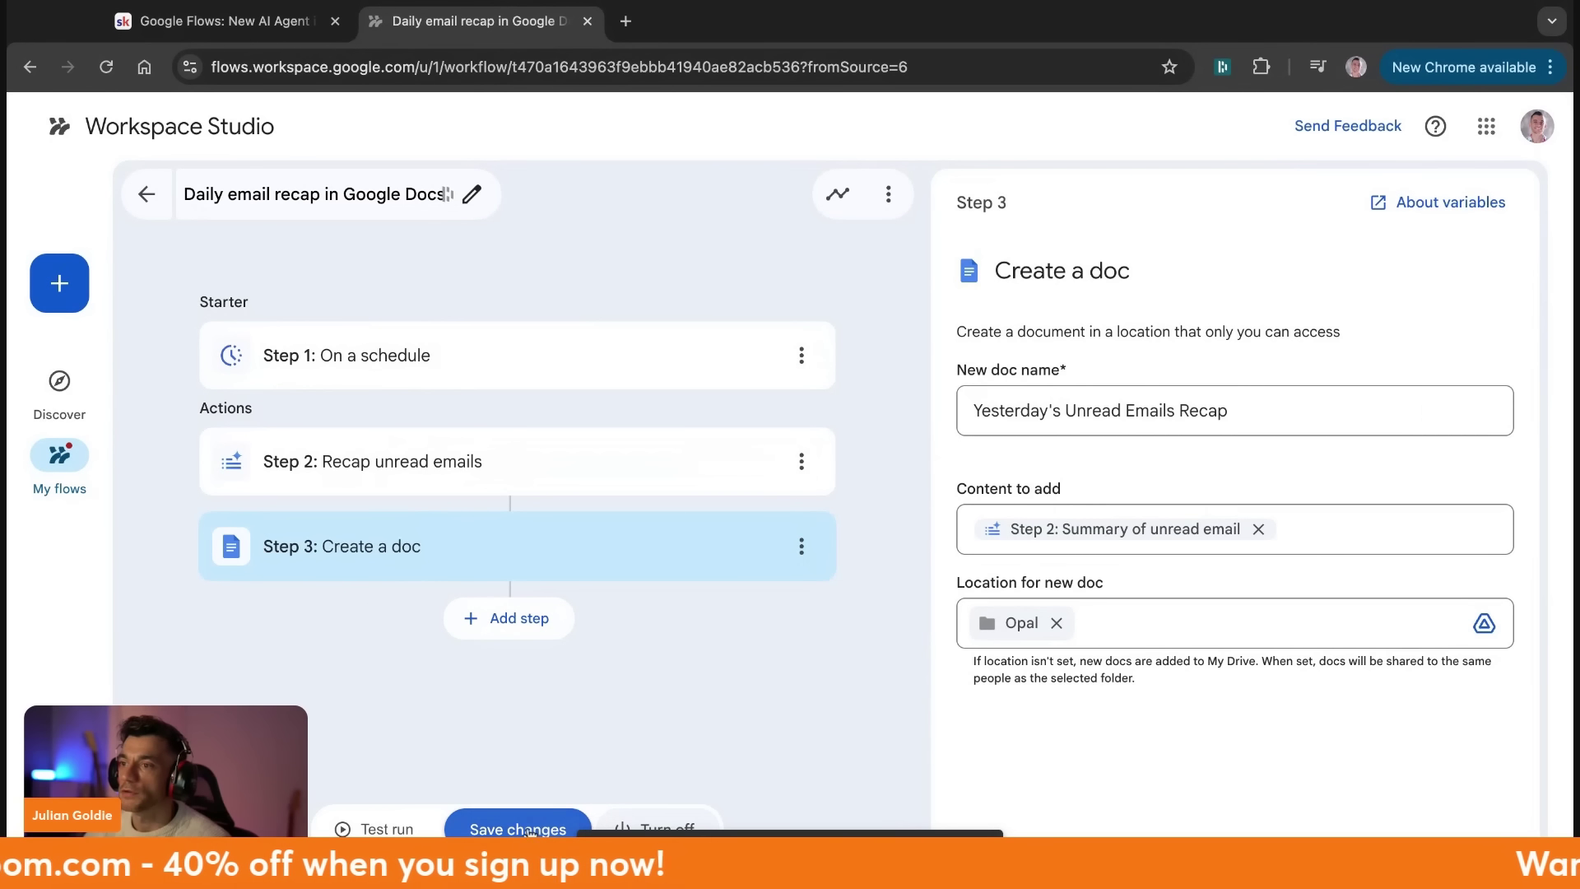
click(377, 829)
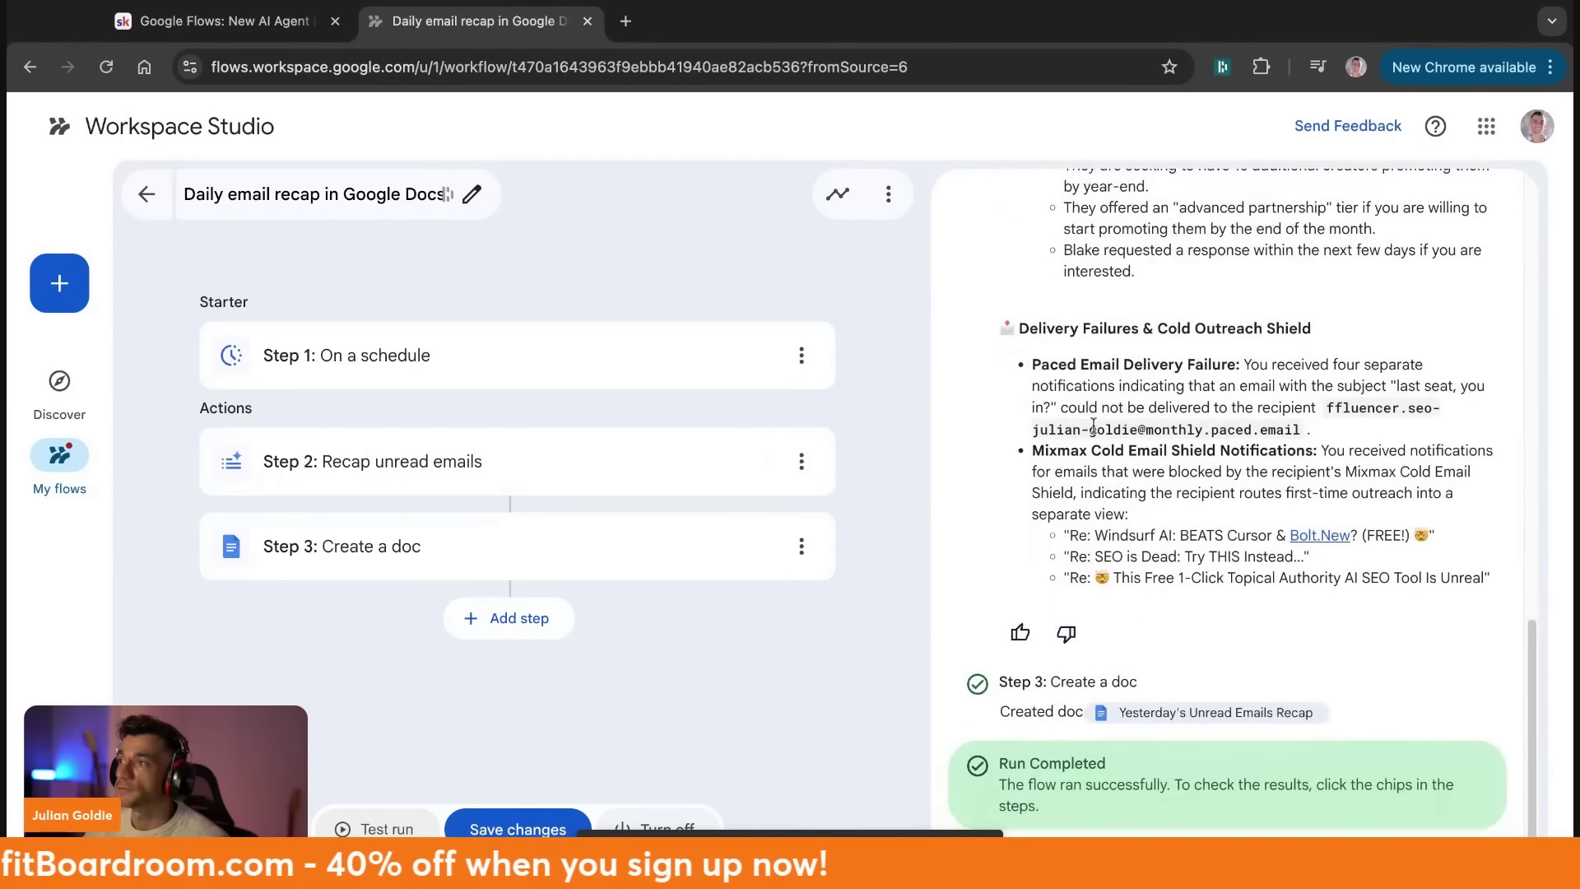
Review the test run's email summary, view the created "Yesterday's Unread Emails Recap" document and close it.
triple_click(1000, 309)
scroll(1128, 374, up, 6)
triple_click(1128, 373)
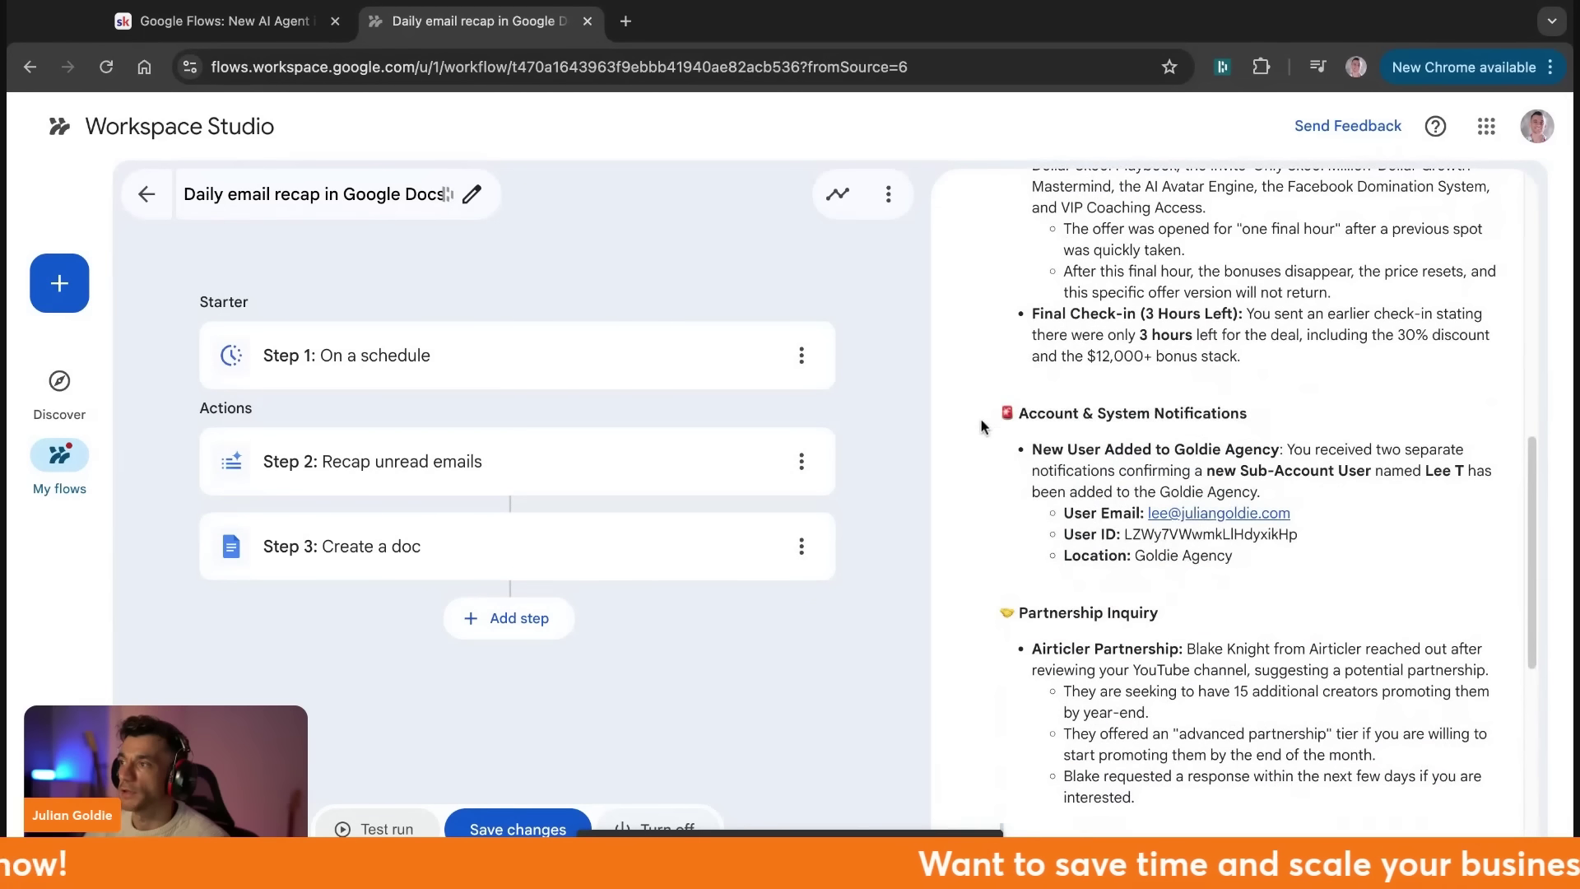
scroll(1193, 574, down, 6)
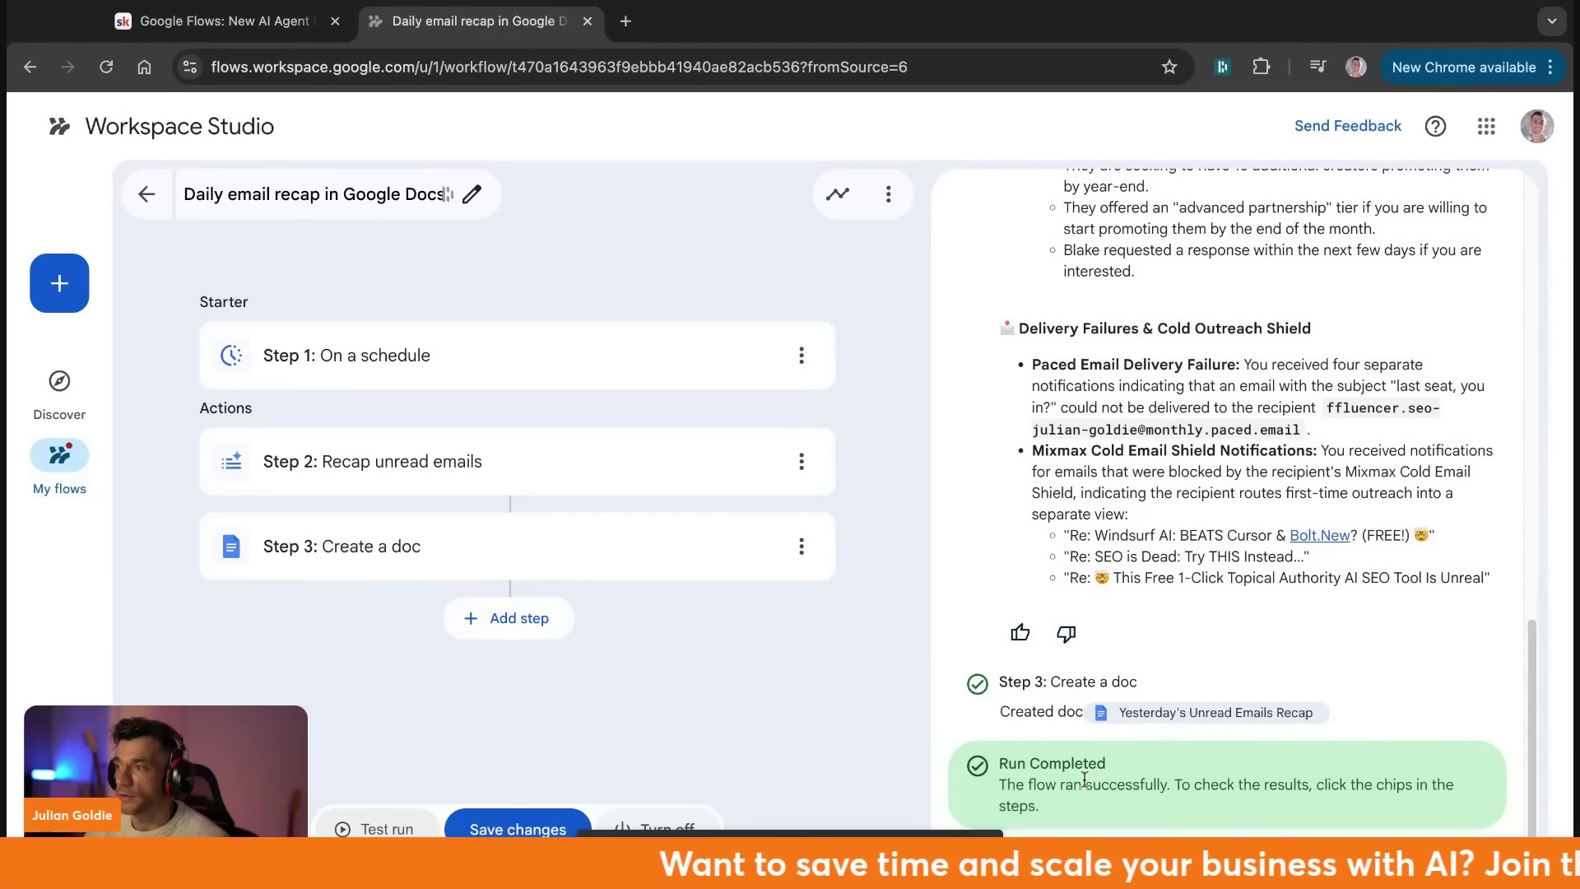
click(1152, 712)
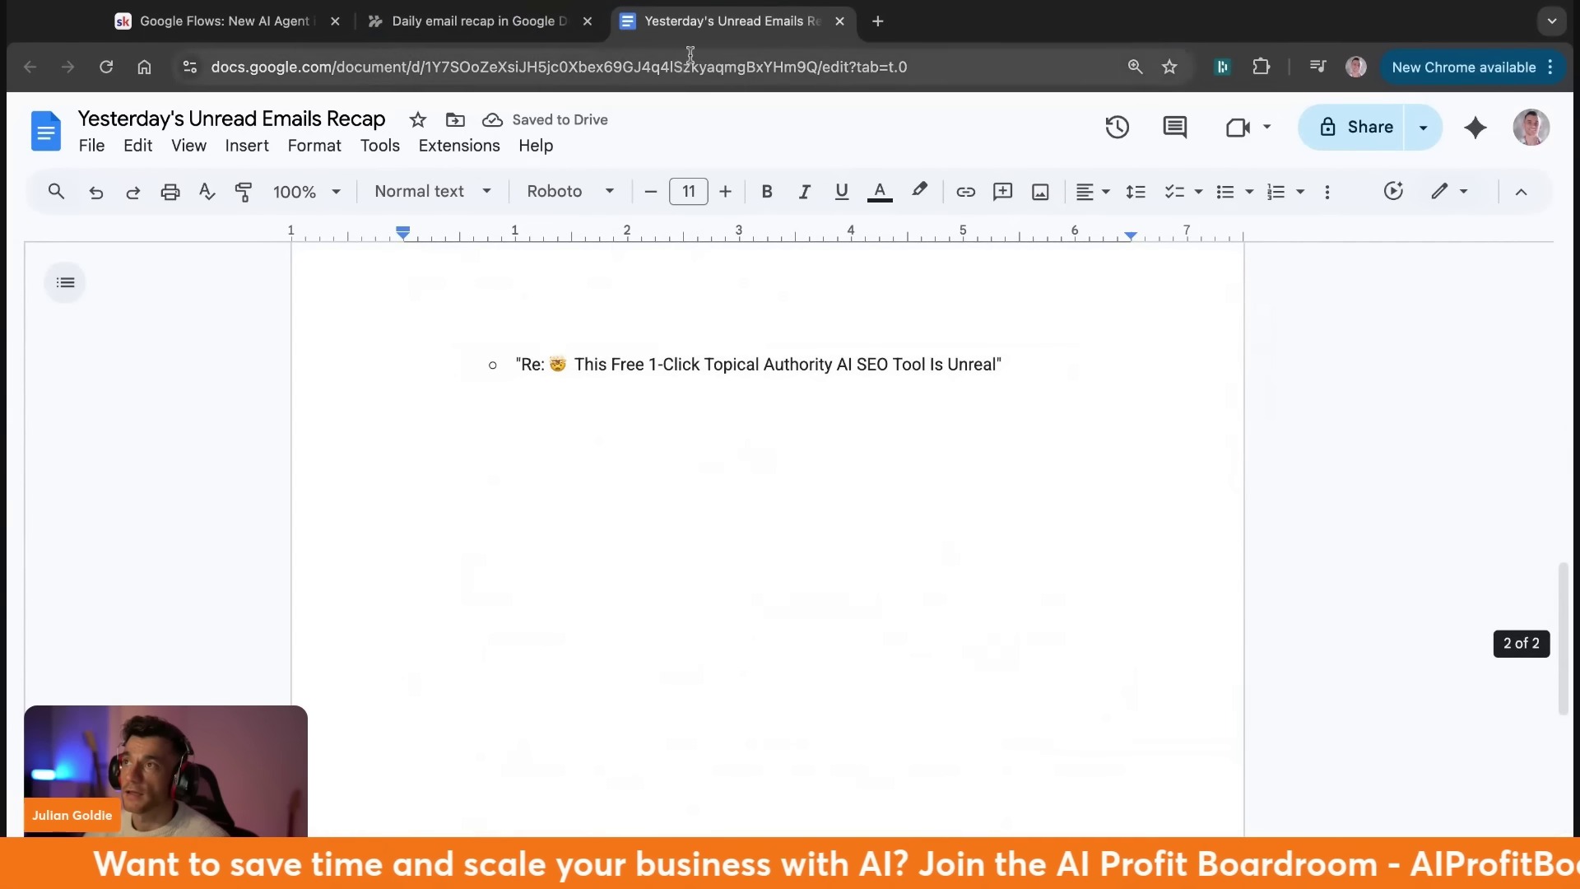
key(super+w)
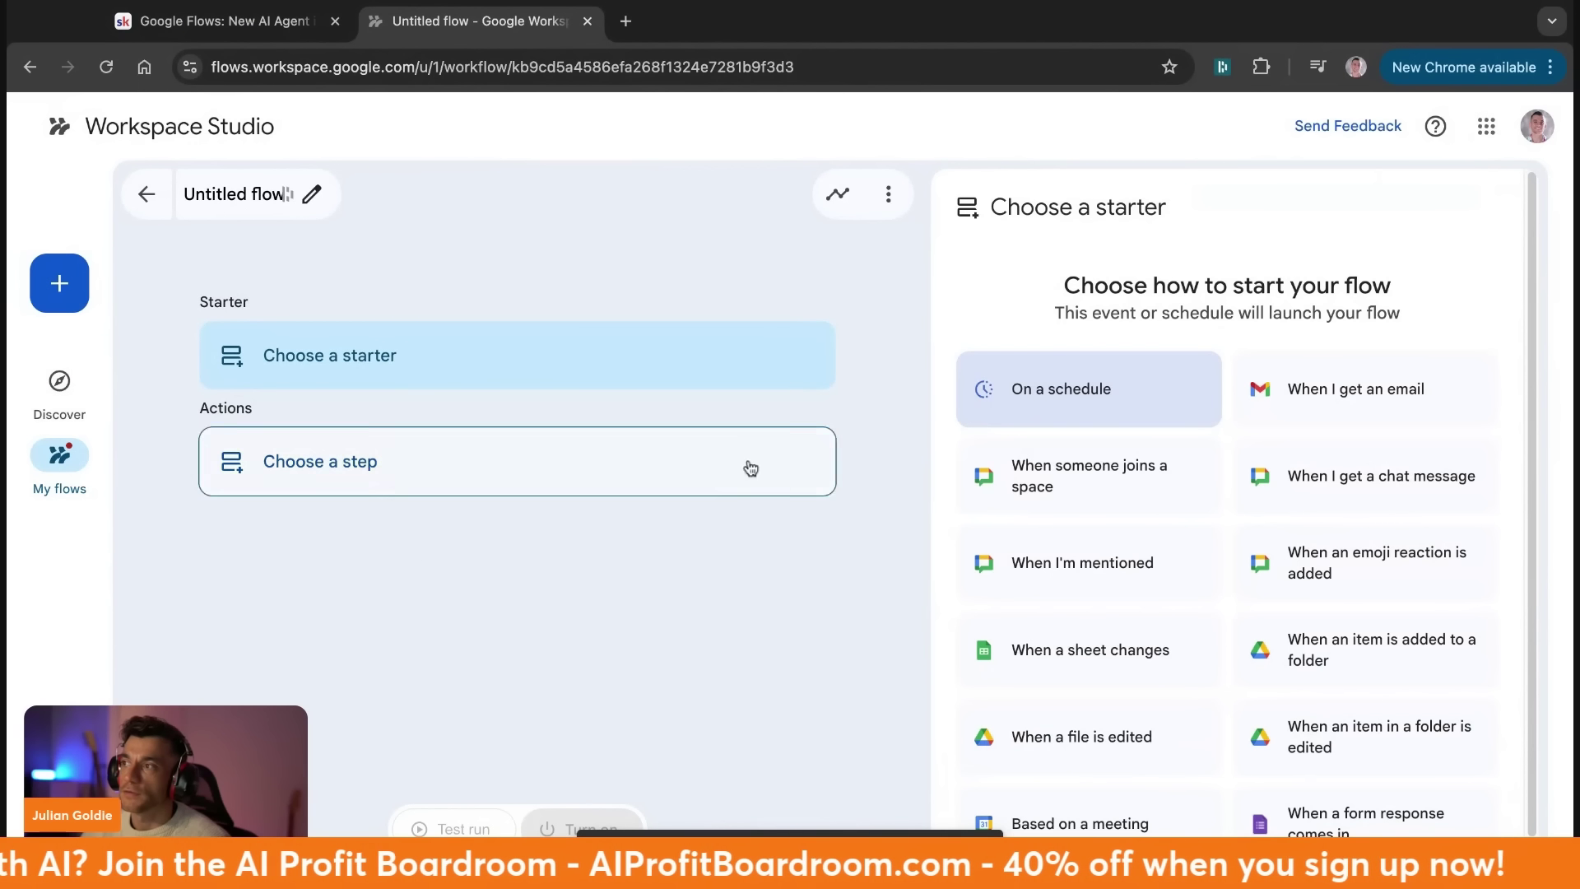
Try starting a new flow with the "When a form response comes in" starter.
scroll(1117, 489, down, 1)
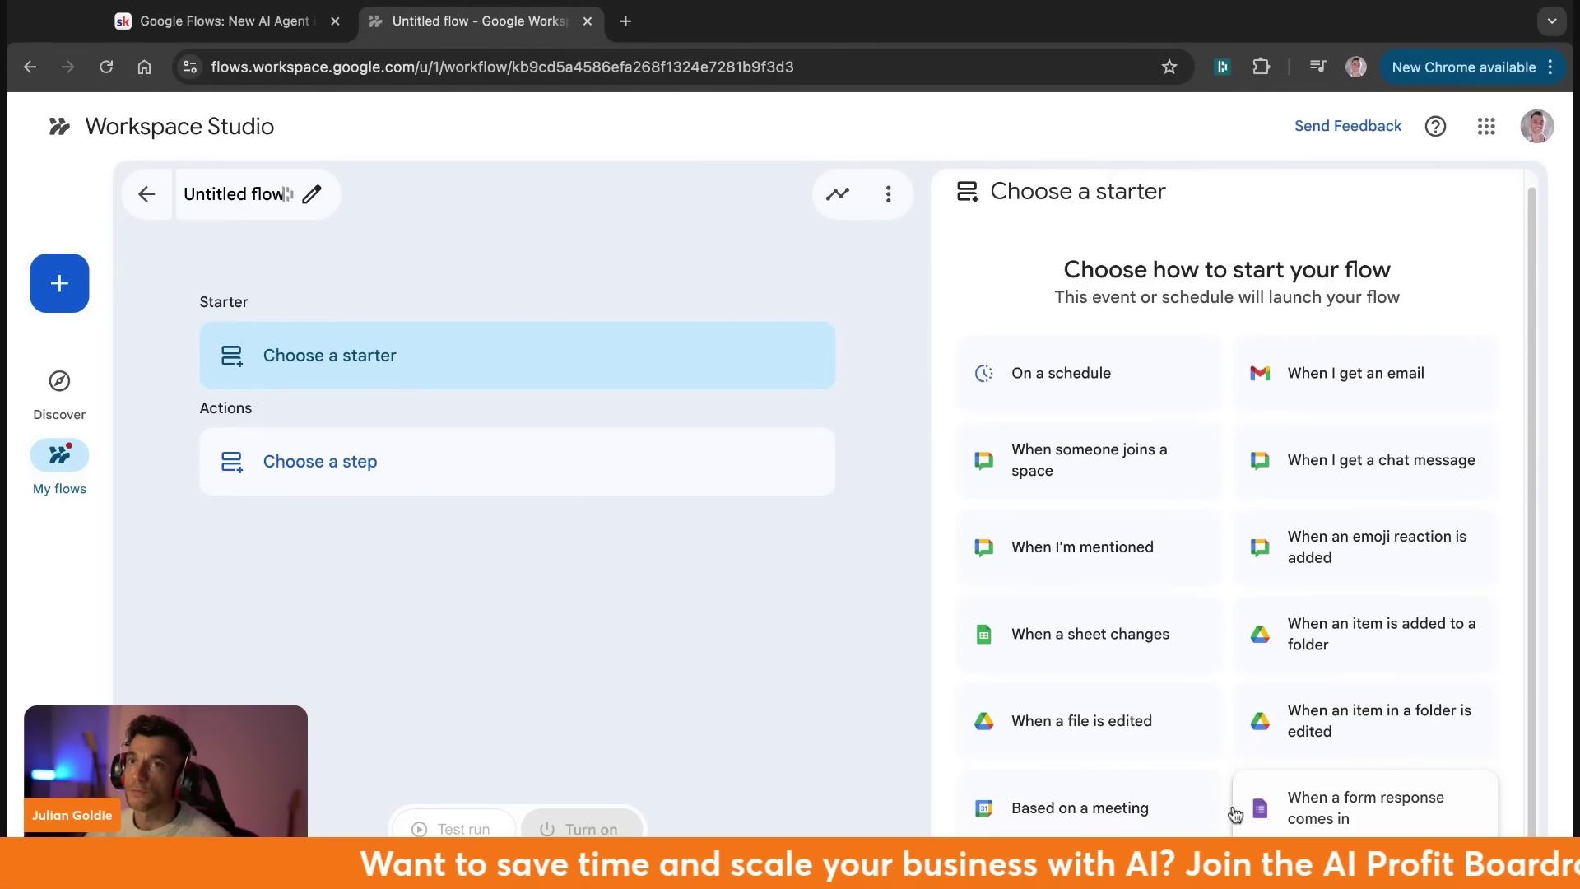
click(1314, 811)
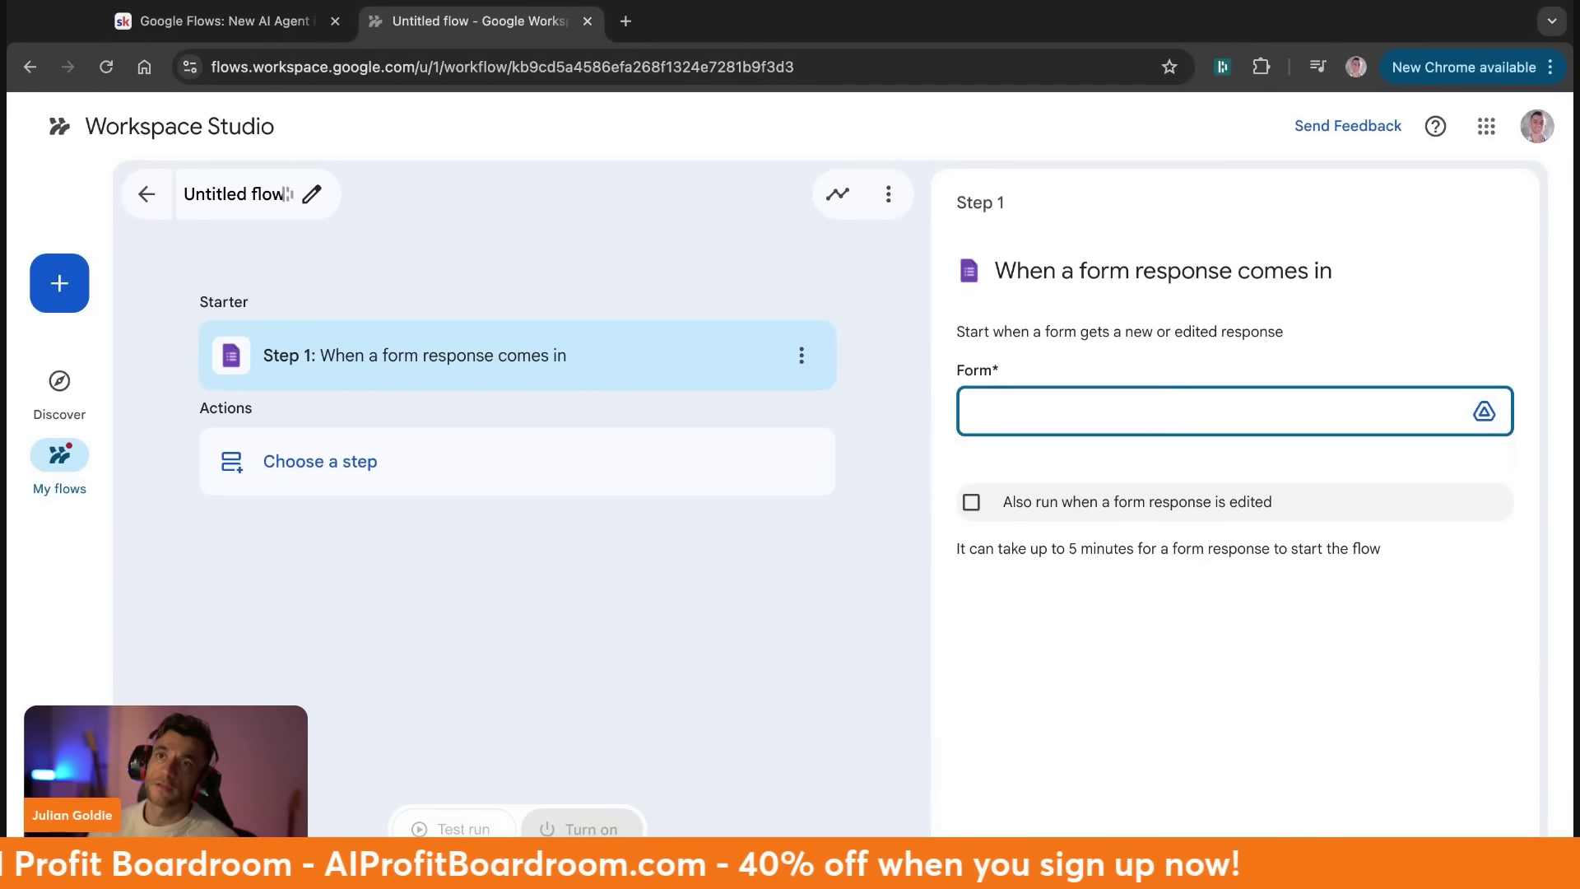
click(6, 601)
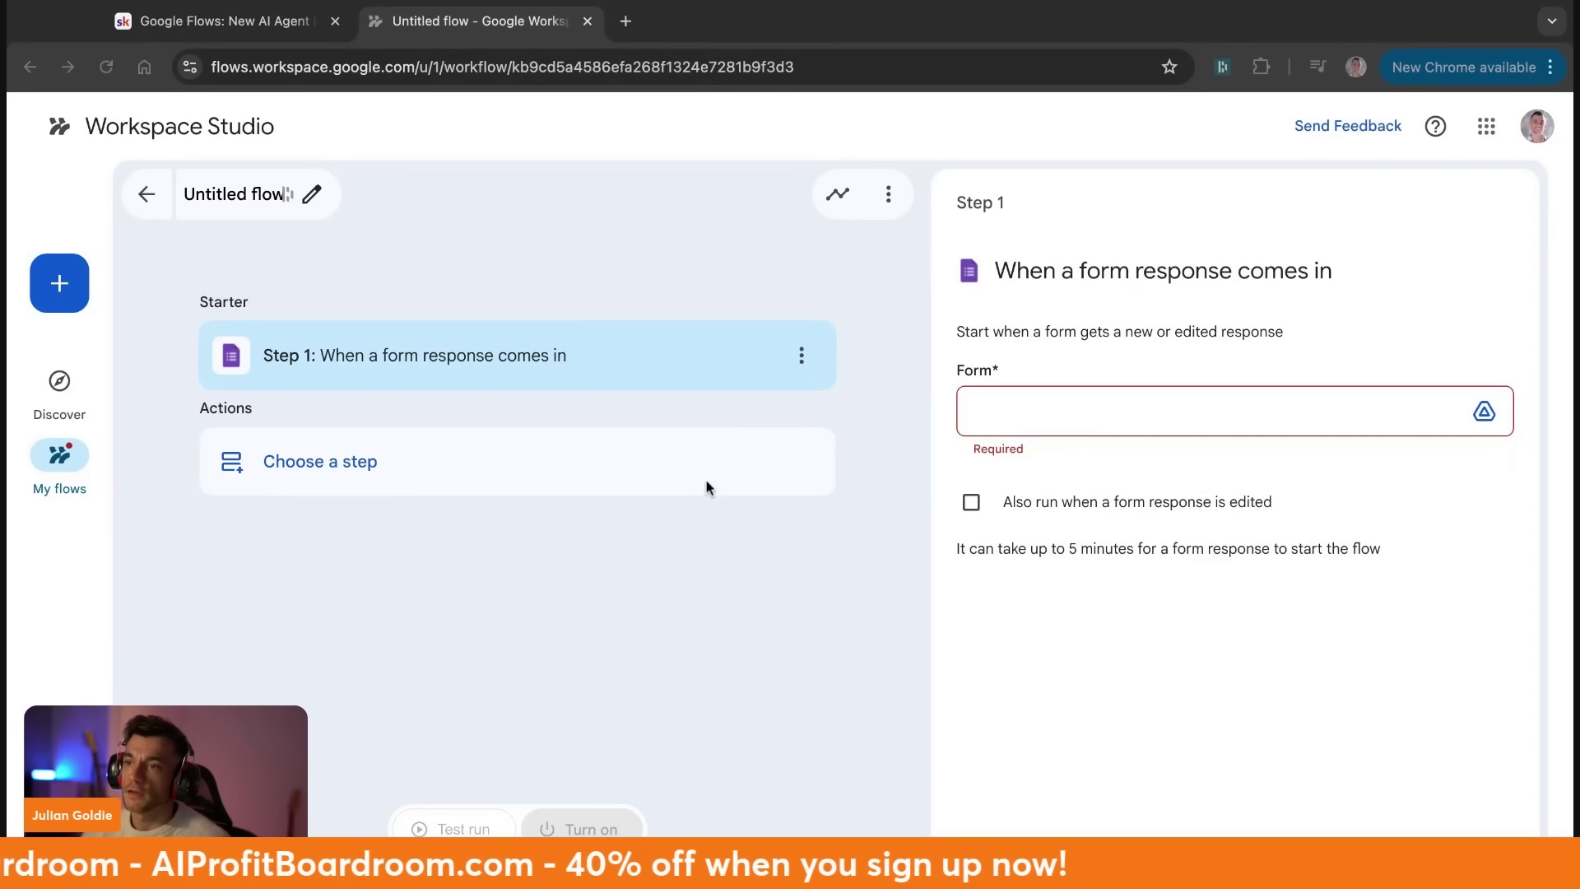
click(729, 683)
click(74, 388)
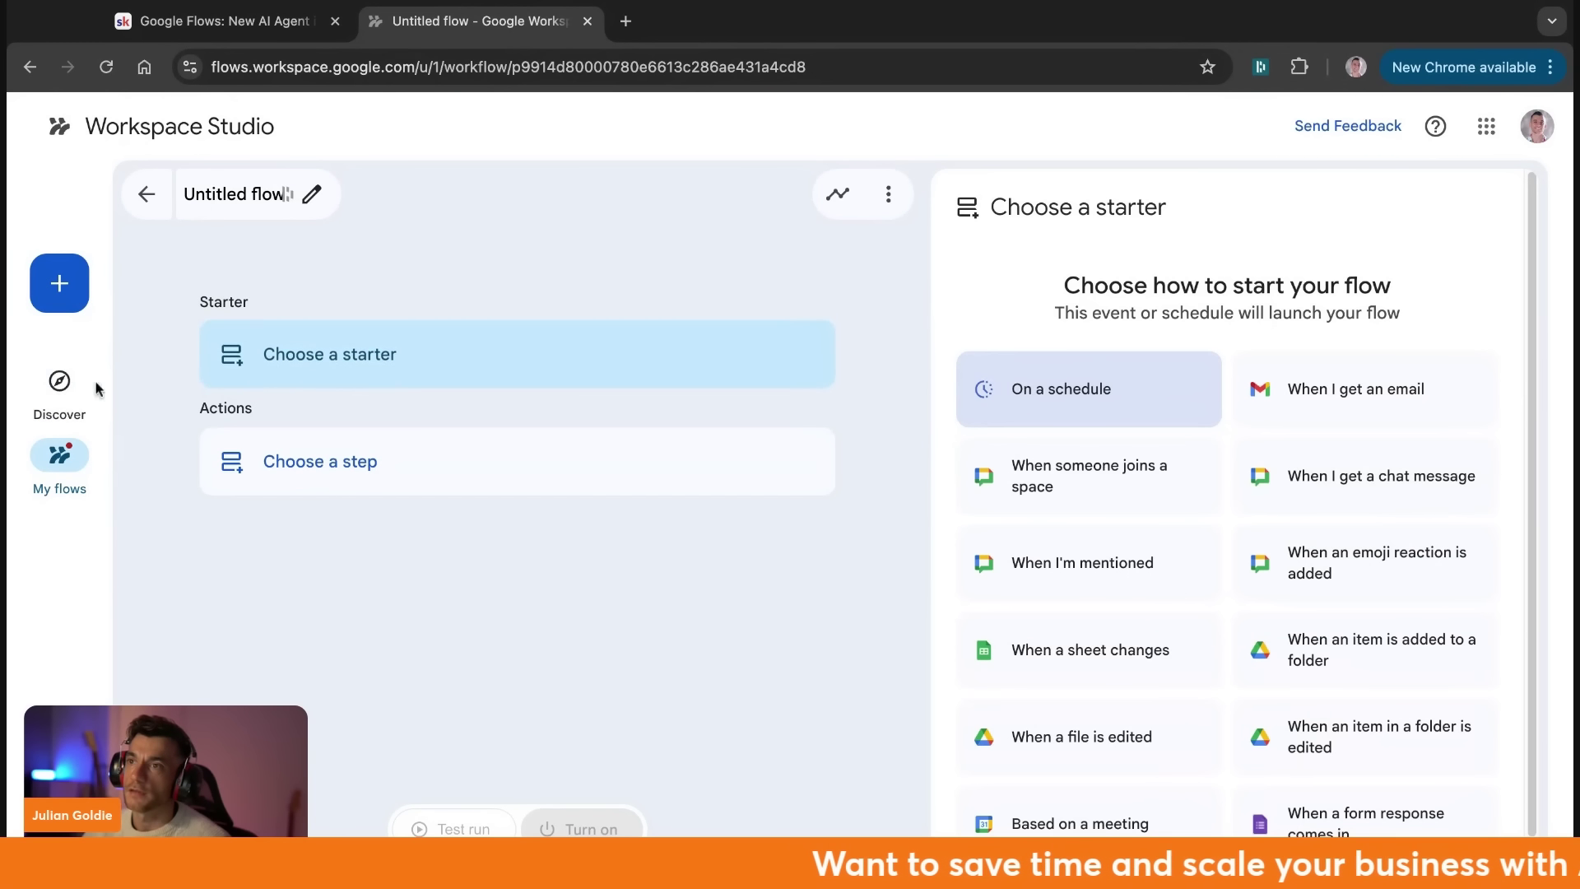
Return to the Discover page, view the Gemini task prompt, and create a new blank flow with its starter choices open.
click(59, 387)
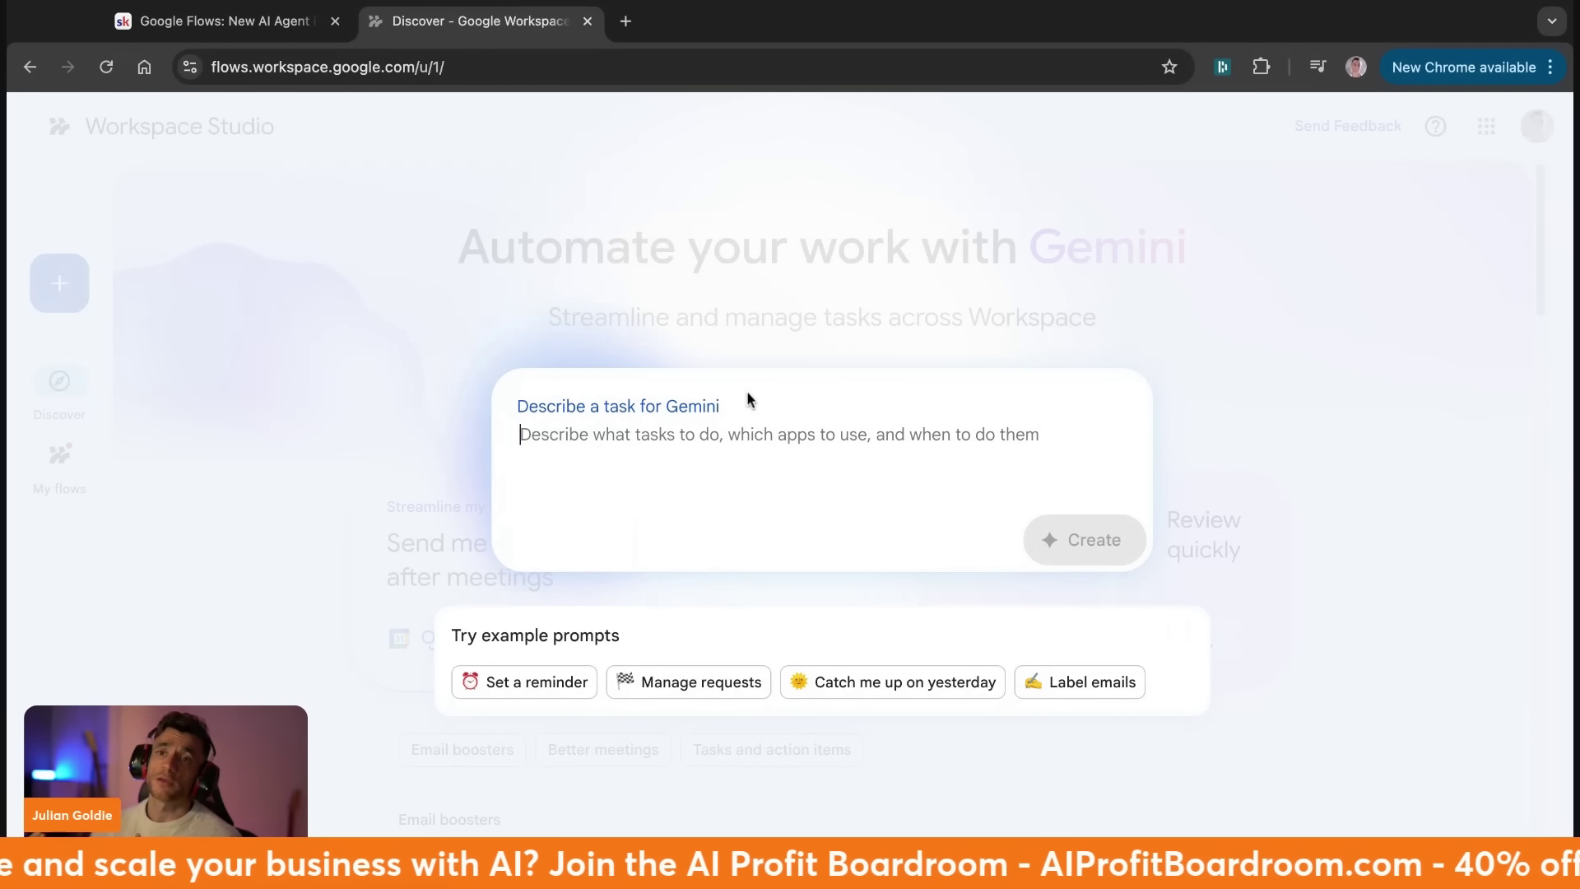
click(343, 511)
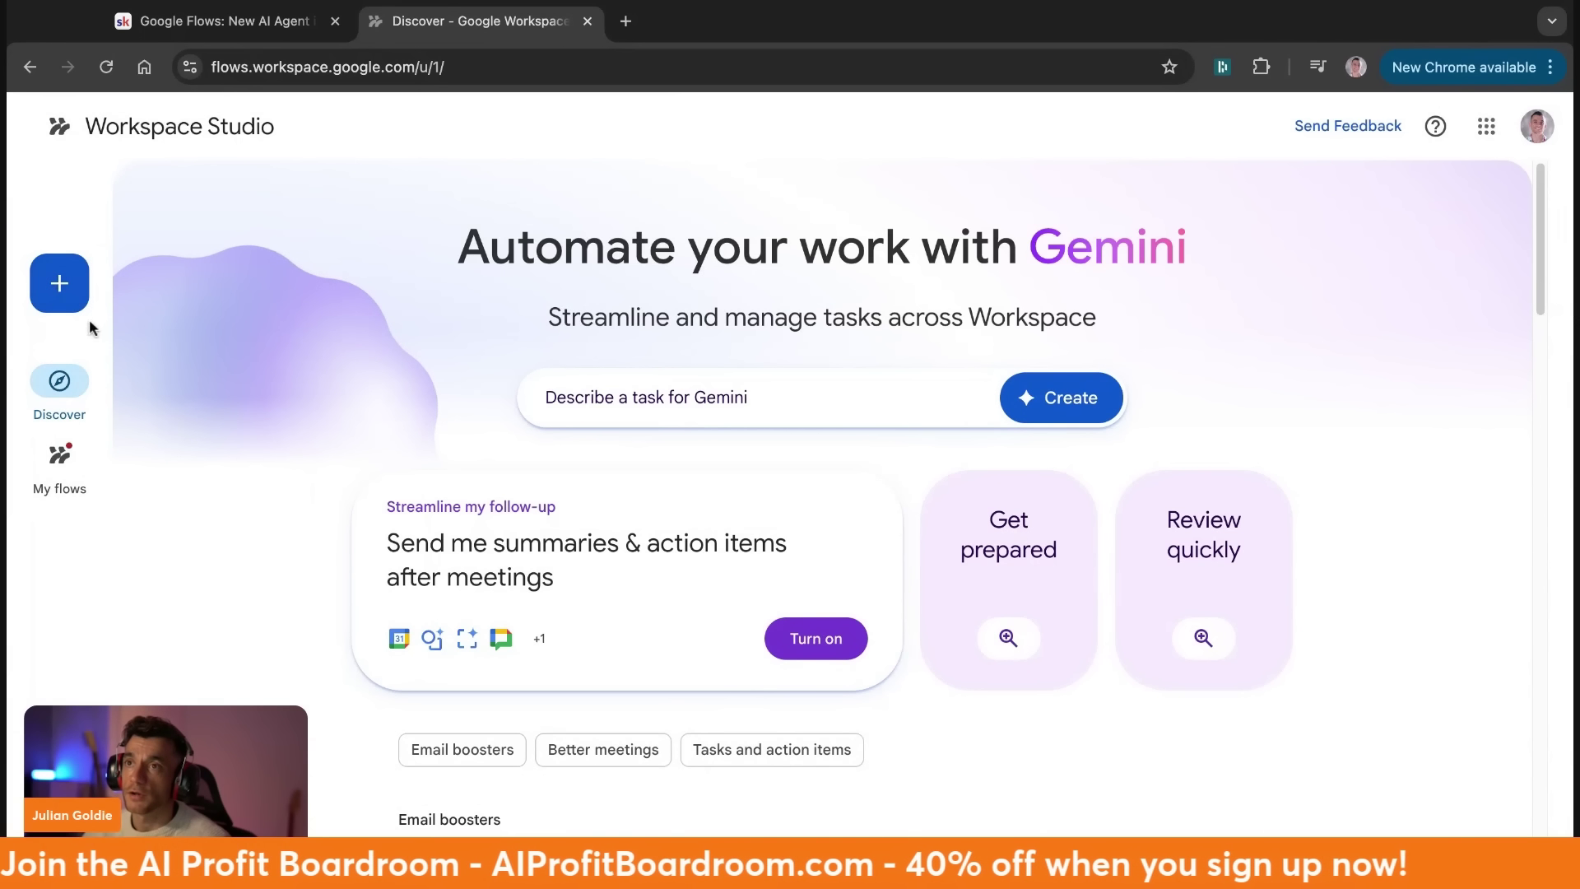
click(85, 308)
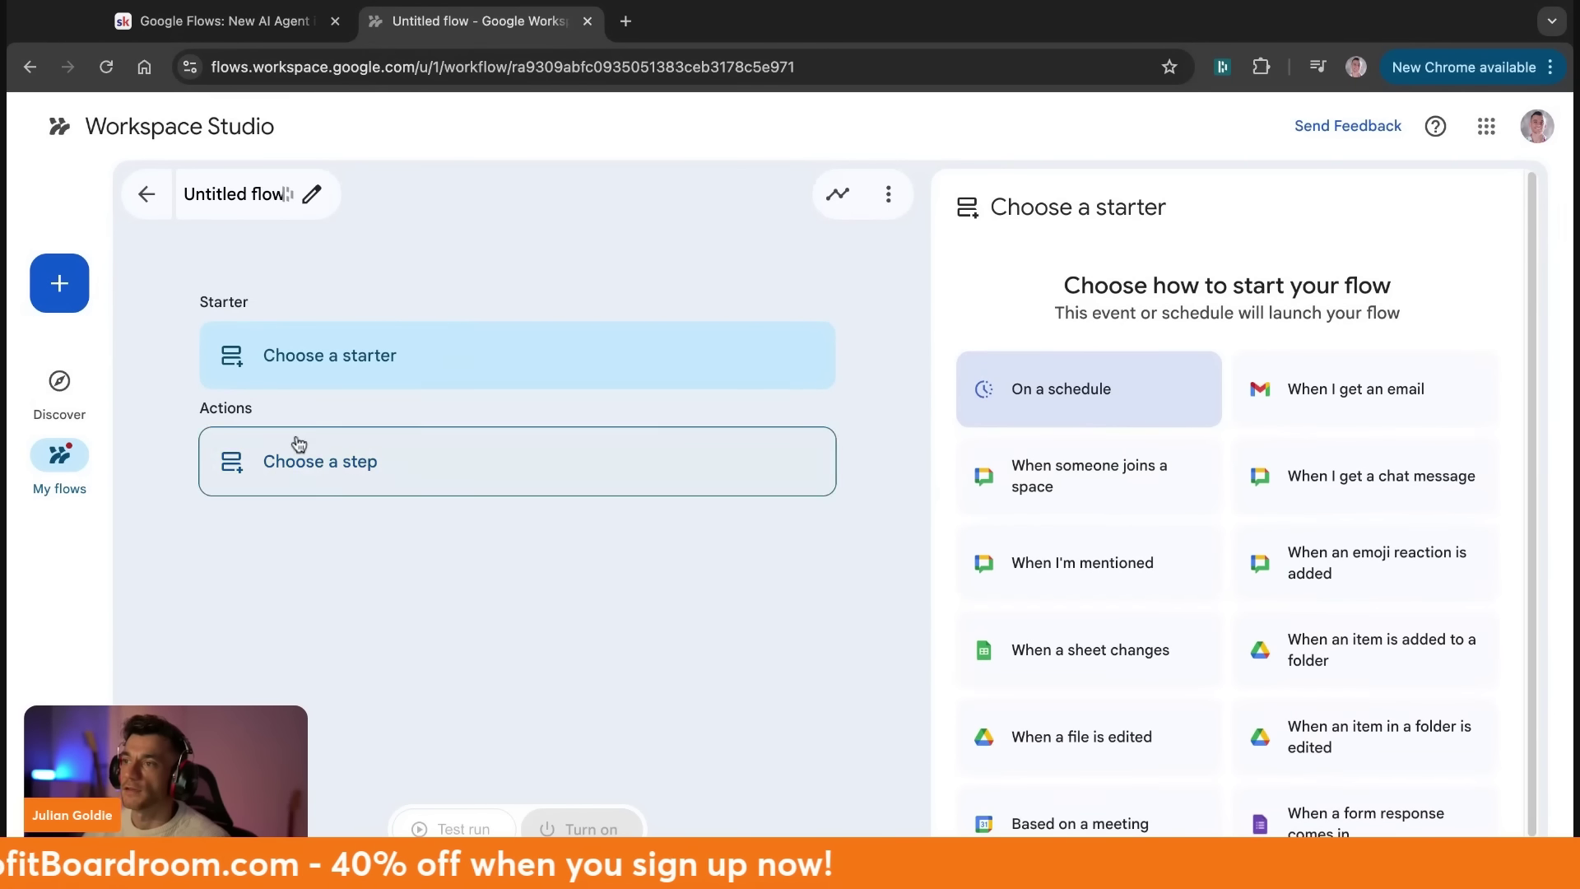
click(522, 368)
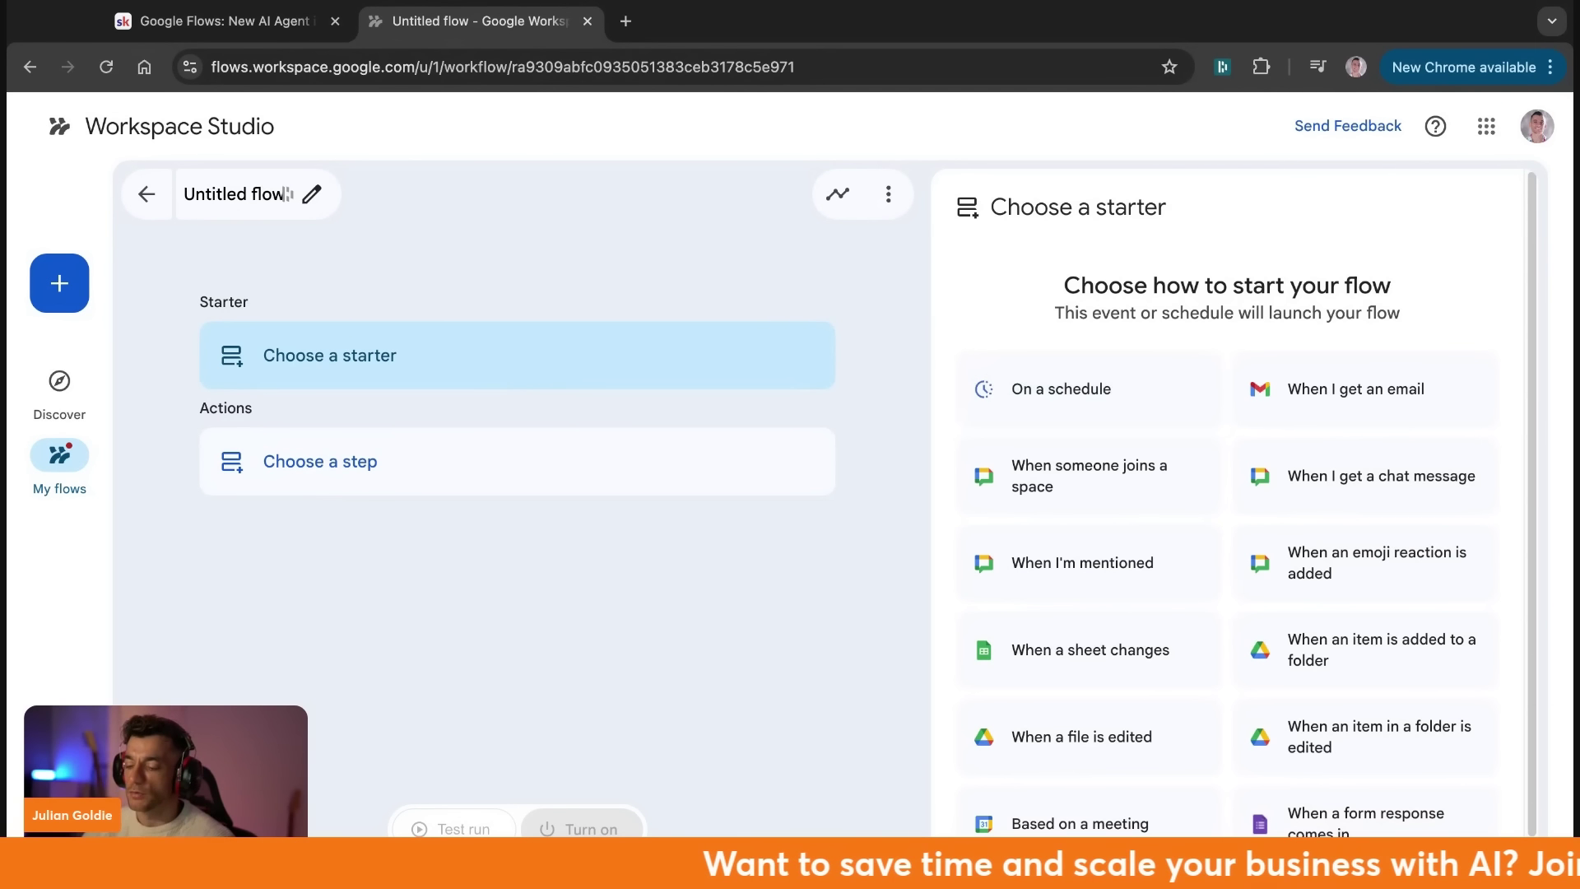
Open Gemini and claude.ai in new browser tabs and return to Gemini.
key(super+t)
text(gemini)
key(Return)
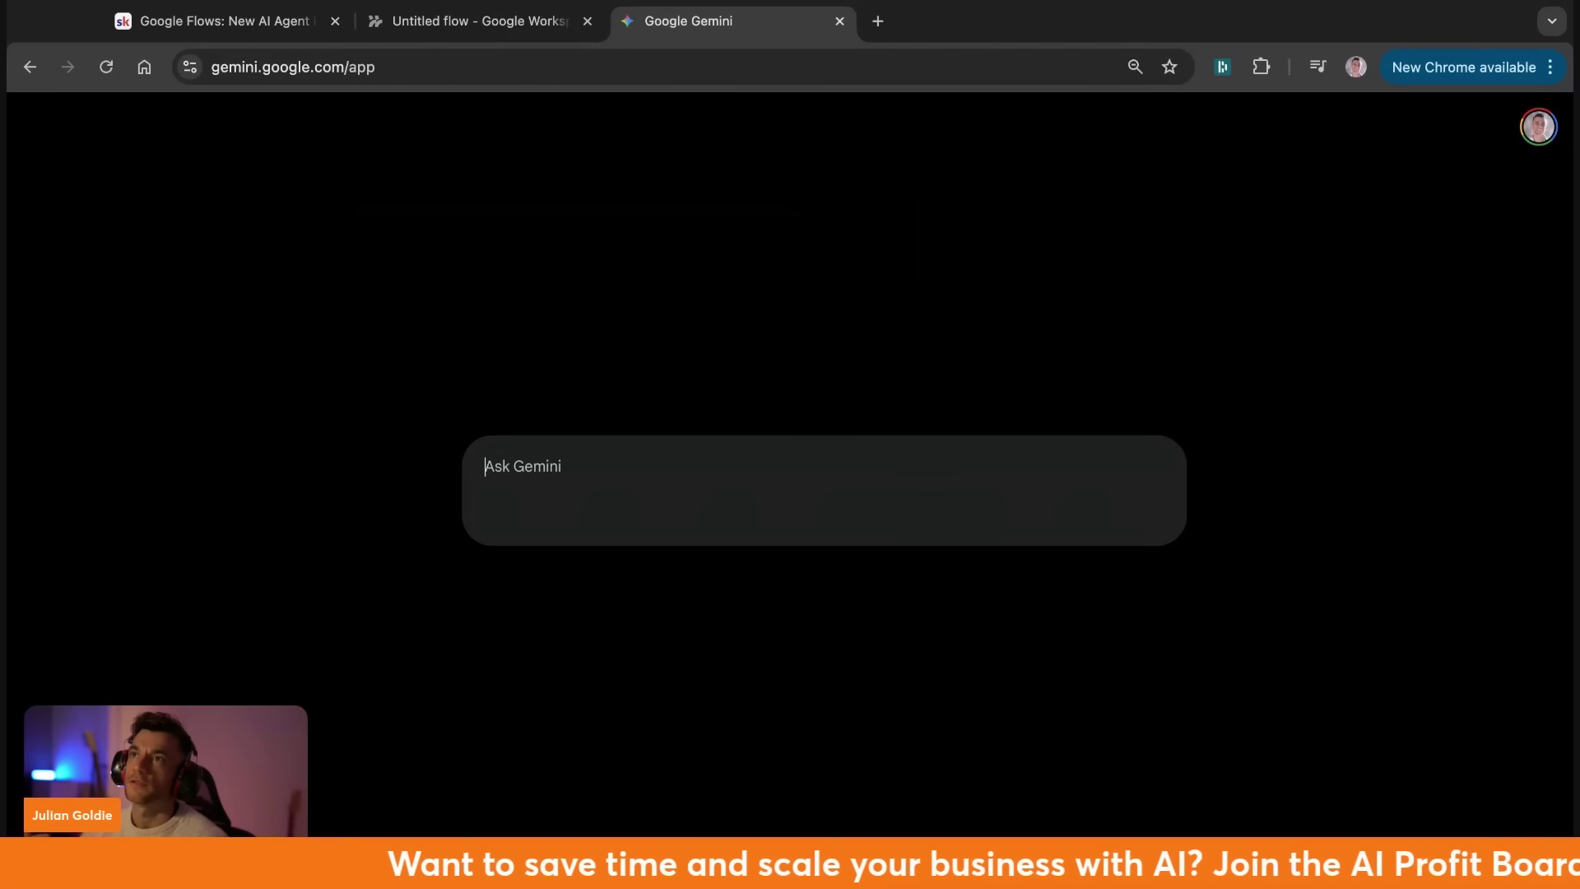
key(super+t)
text(claude.ai)
key(Return)
key(ctrl+shift+Tab)
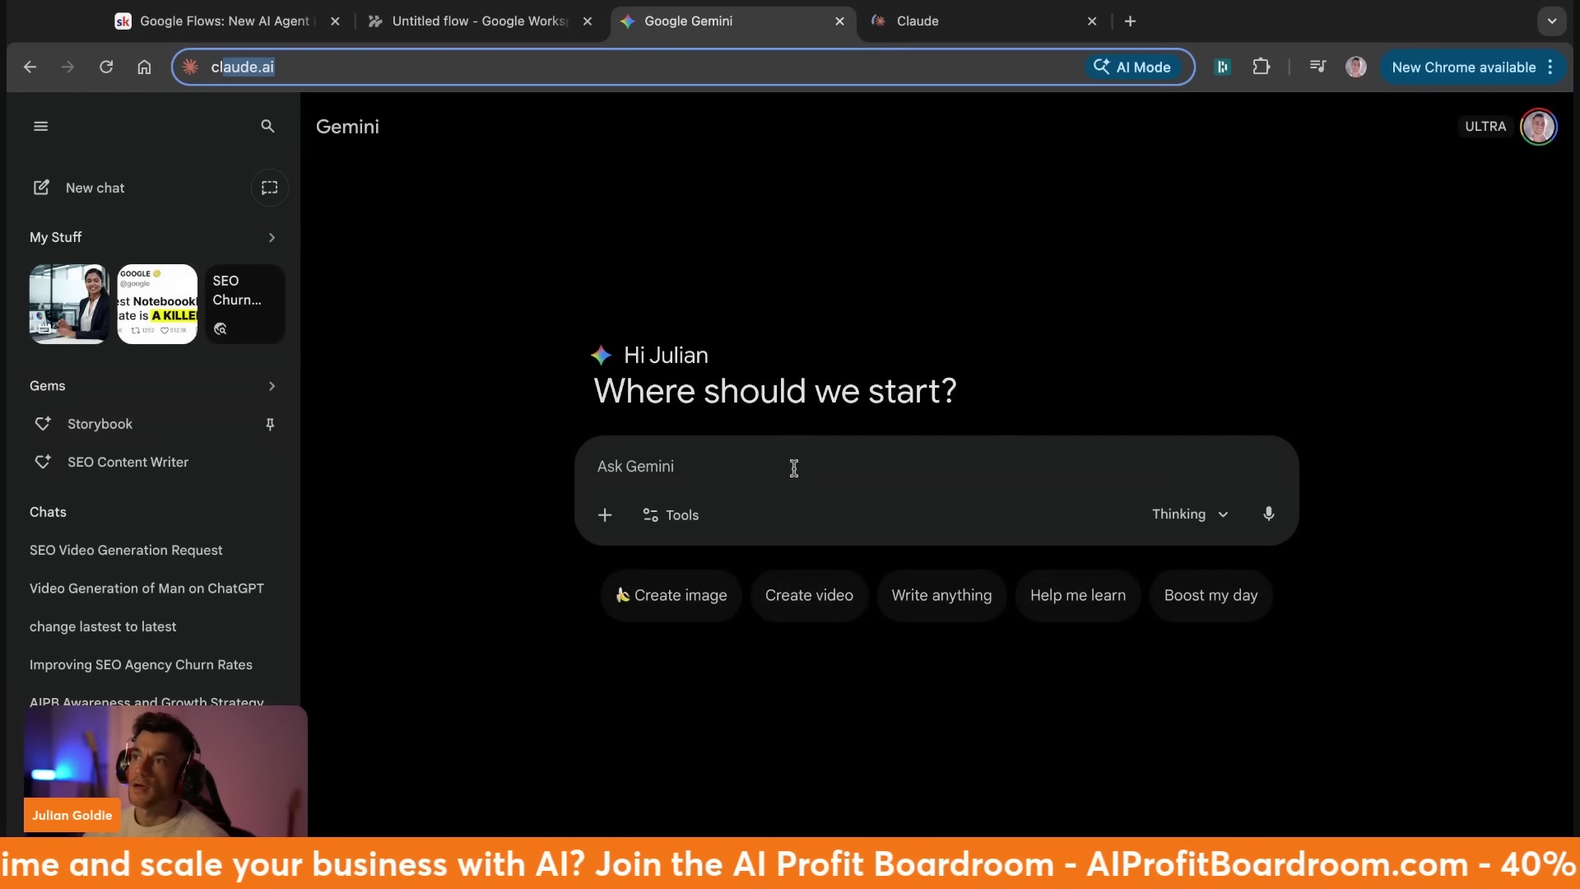
Send Gemini the blank flow's screenshot, asking "based on what you know about me, what would be a great automation" to save time inside google flows.
click(790, 466)
key(super+v)
text(based on what you kn)
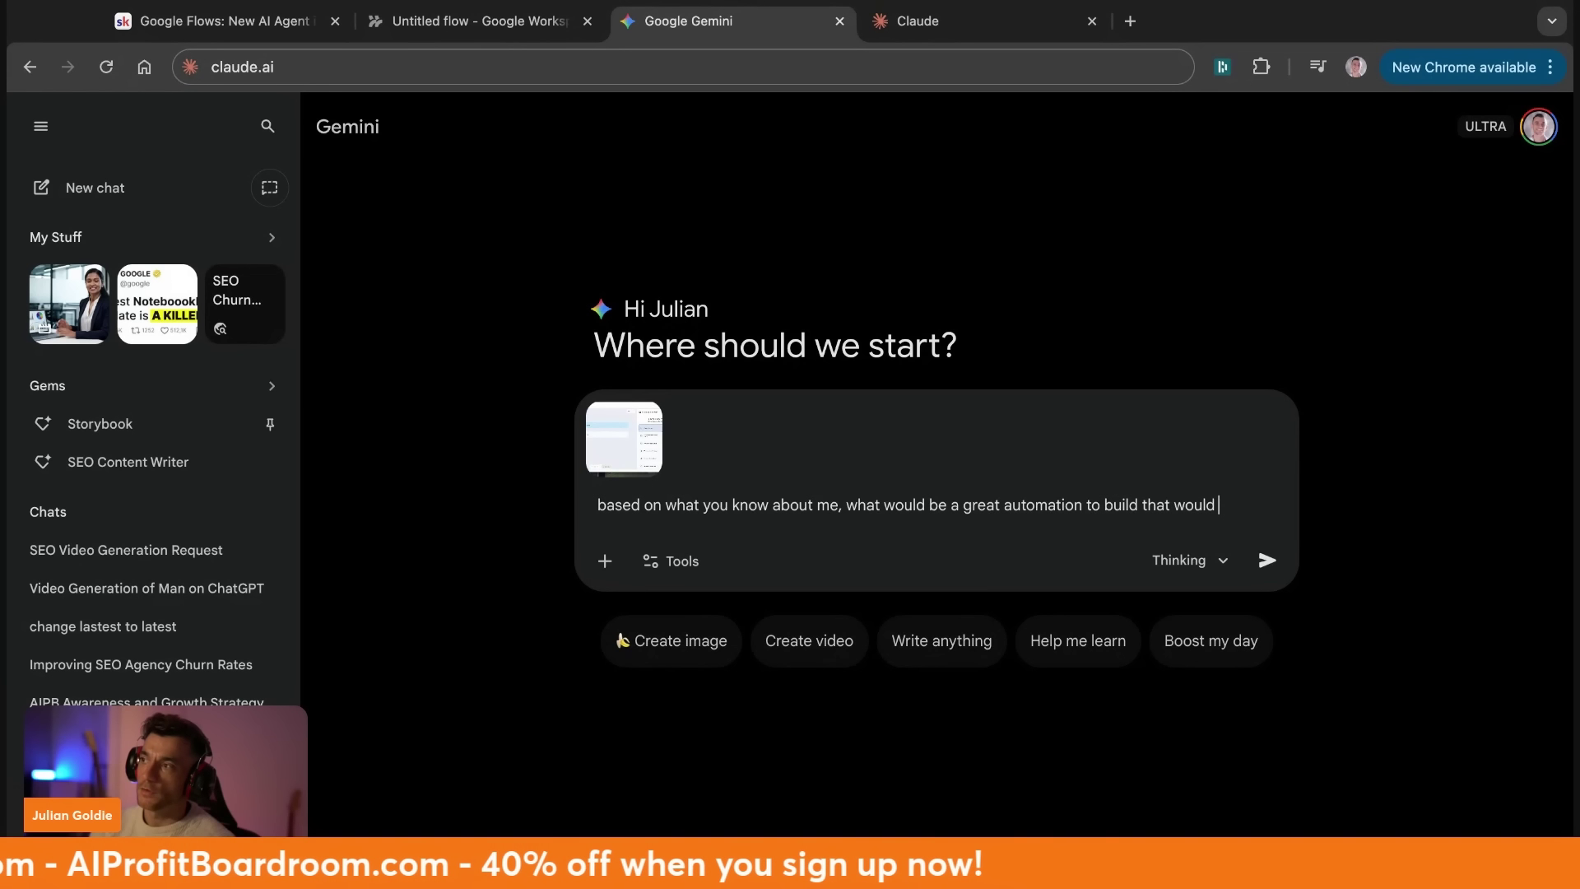
text( save me time inst)
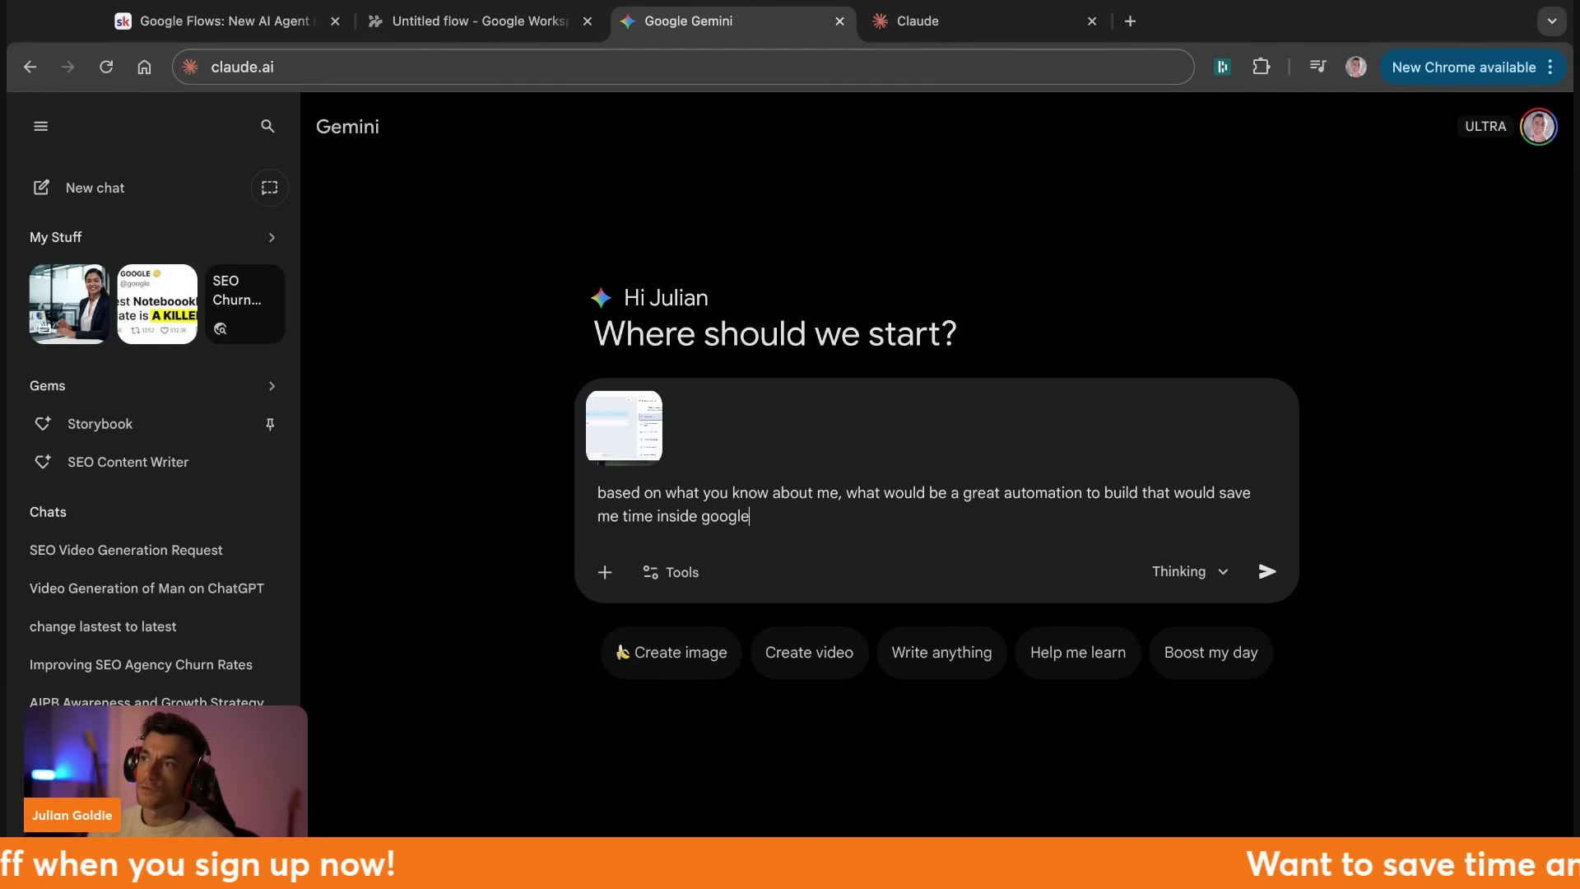
text(ide google flows.)
key(Return)
Copy the same automation question into Claude and send it with the blank flow's screenshot.
triple_click(945, 378)
key(ctrl+c)
key(ctrl+Tab)
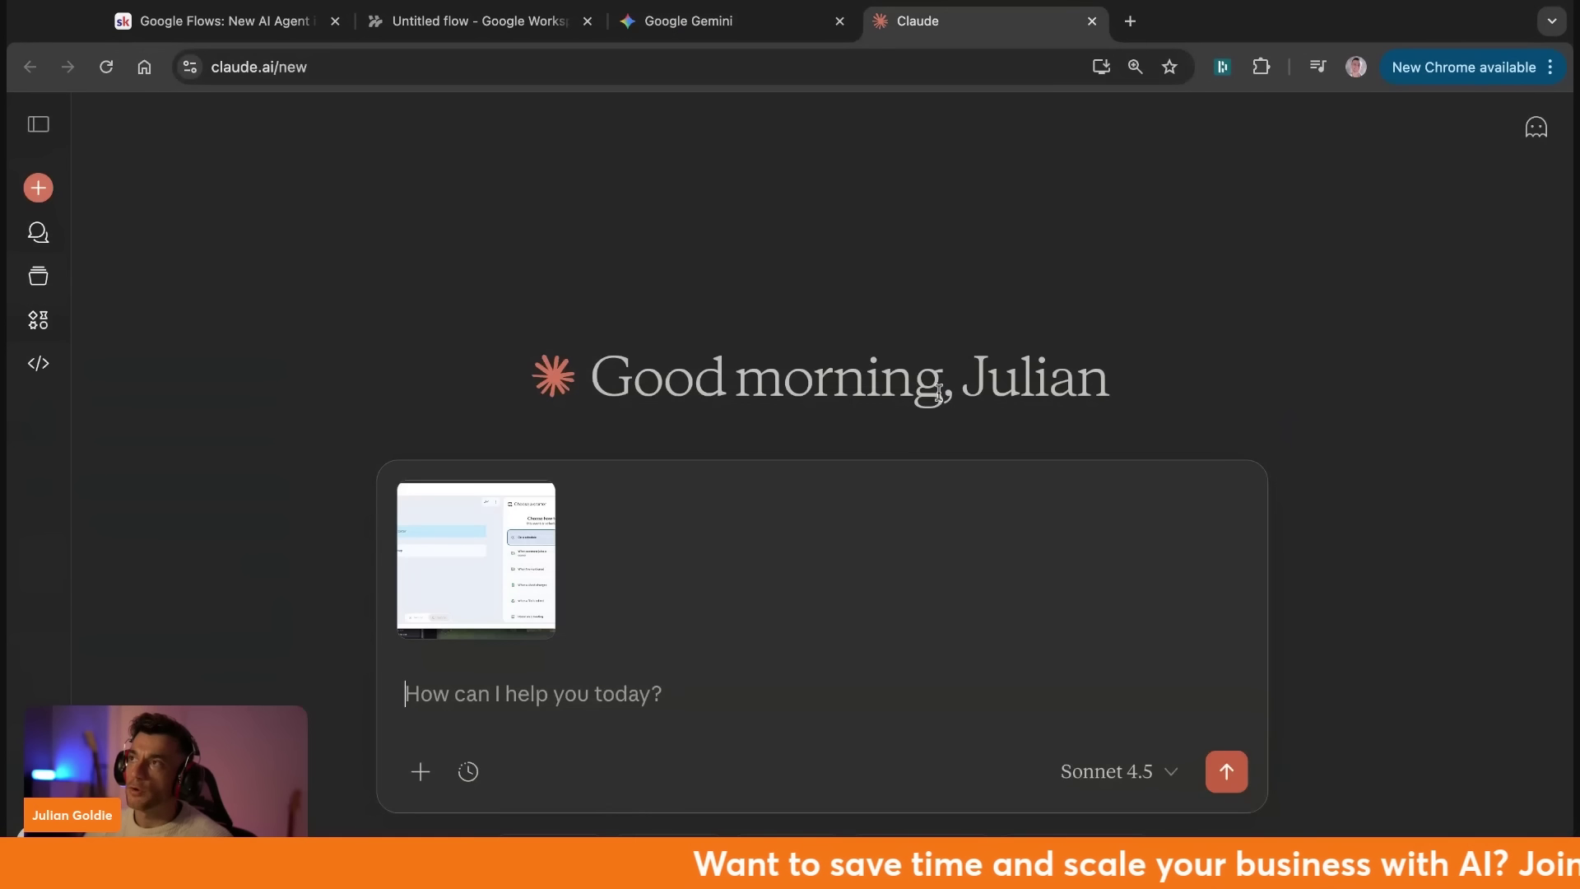
key(ctrl+v)
key(Return)
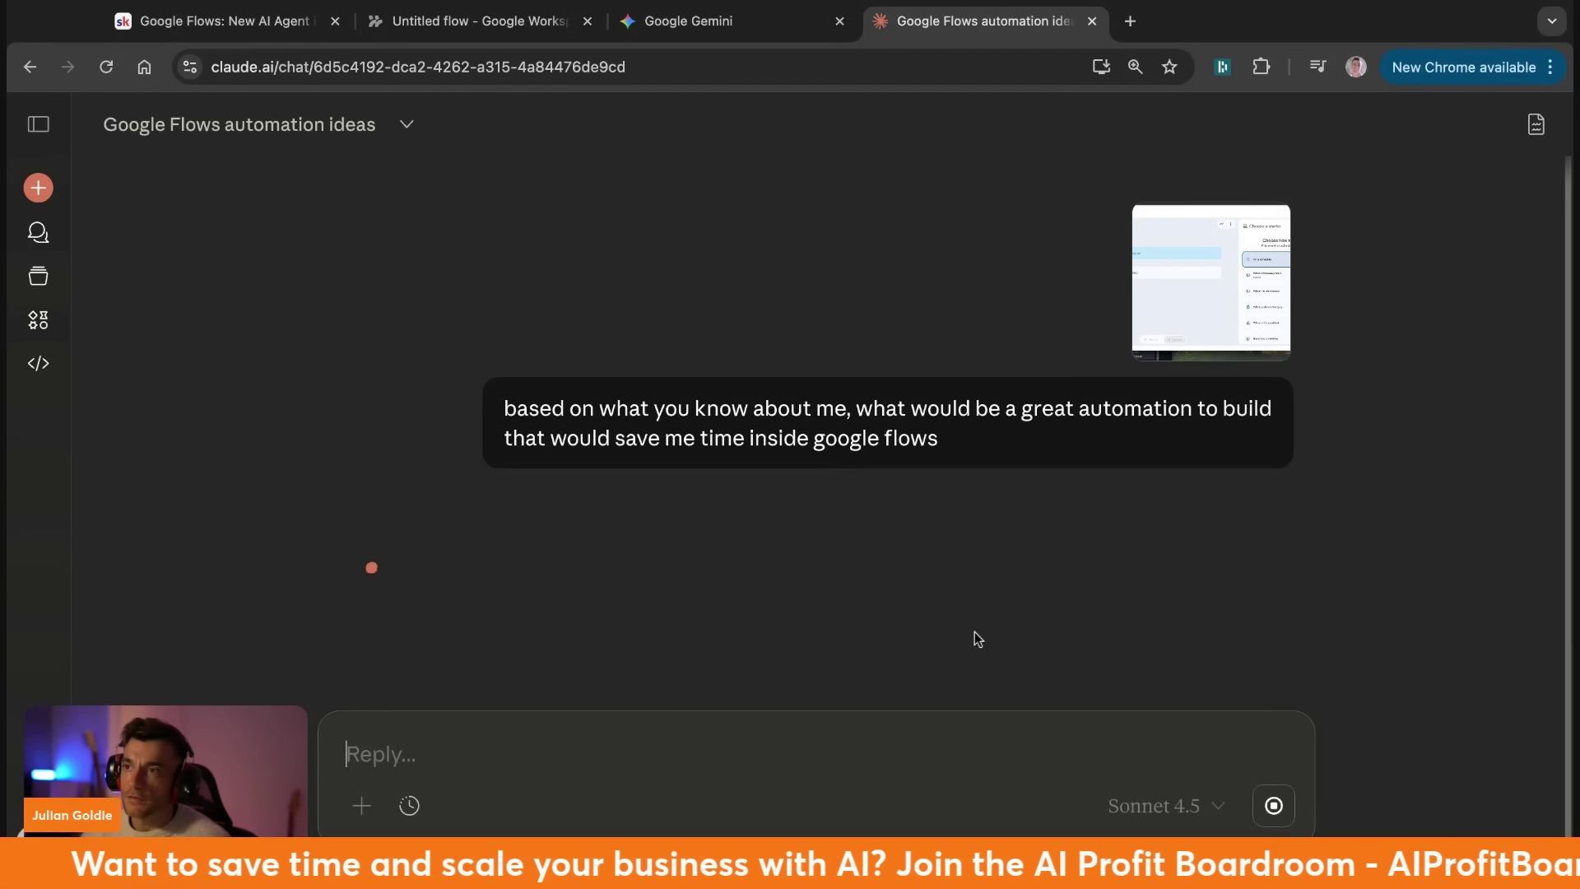
Return to Gemini's answer, enlarge the page, and read the "Link Placement" Notification automation idea.
click(715, 23)
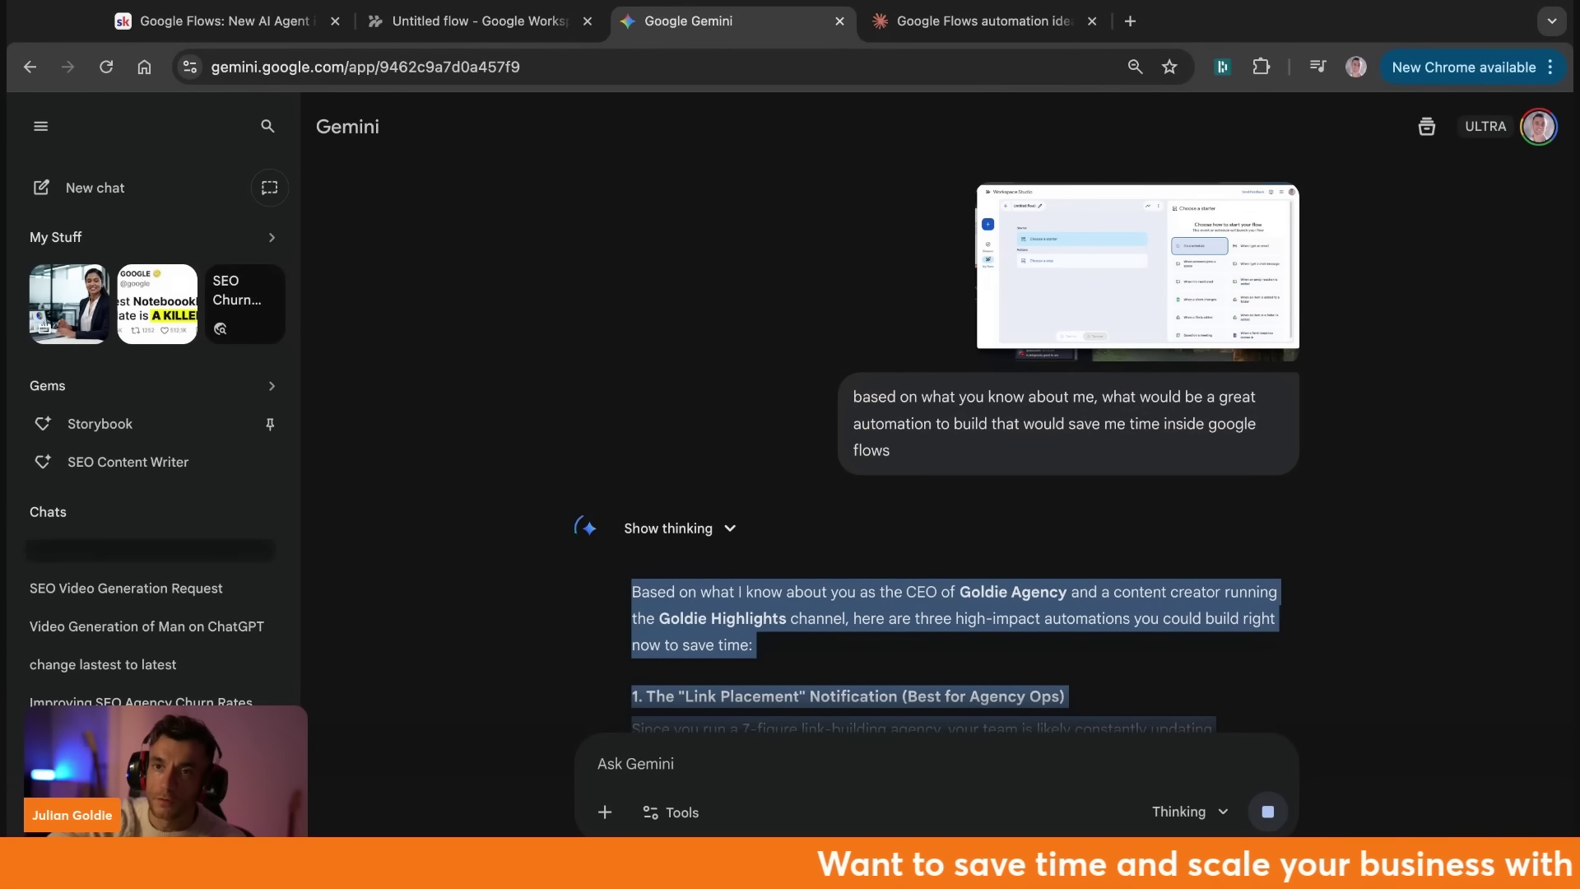
scroll(999, 412, down, 6)
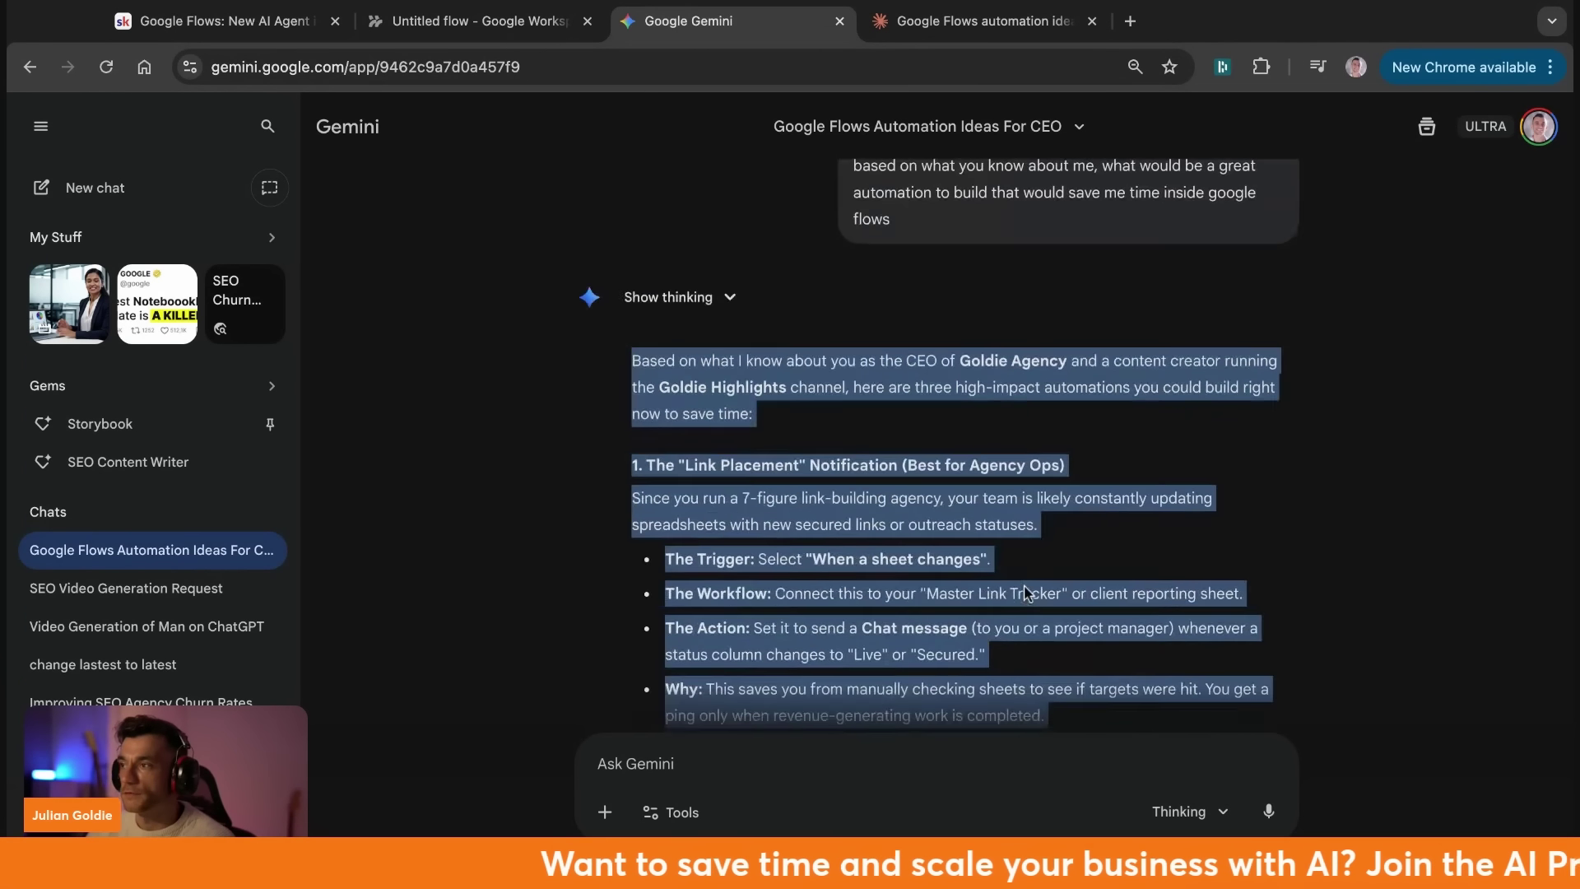
scroll(836, 381, down, 2)
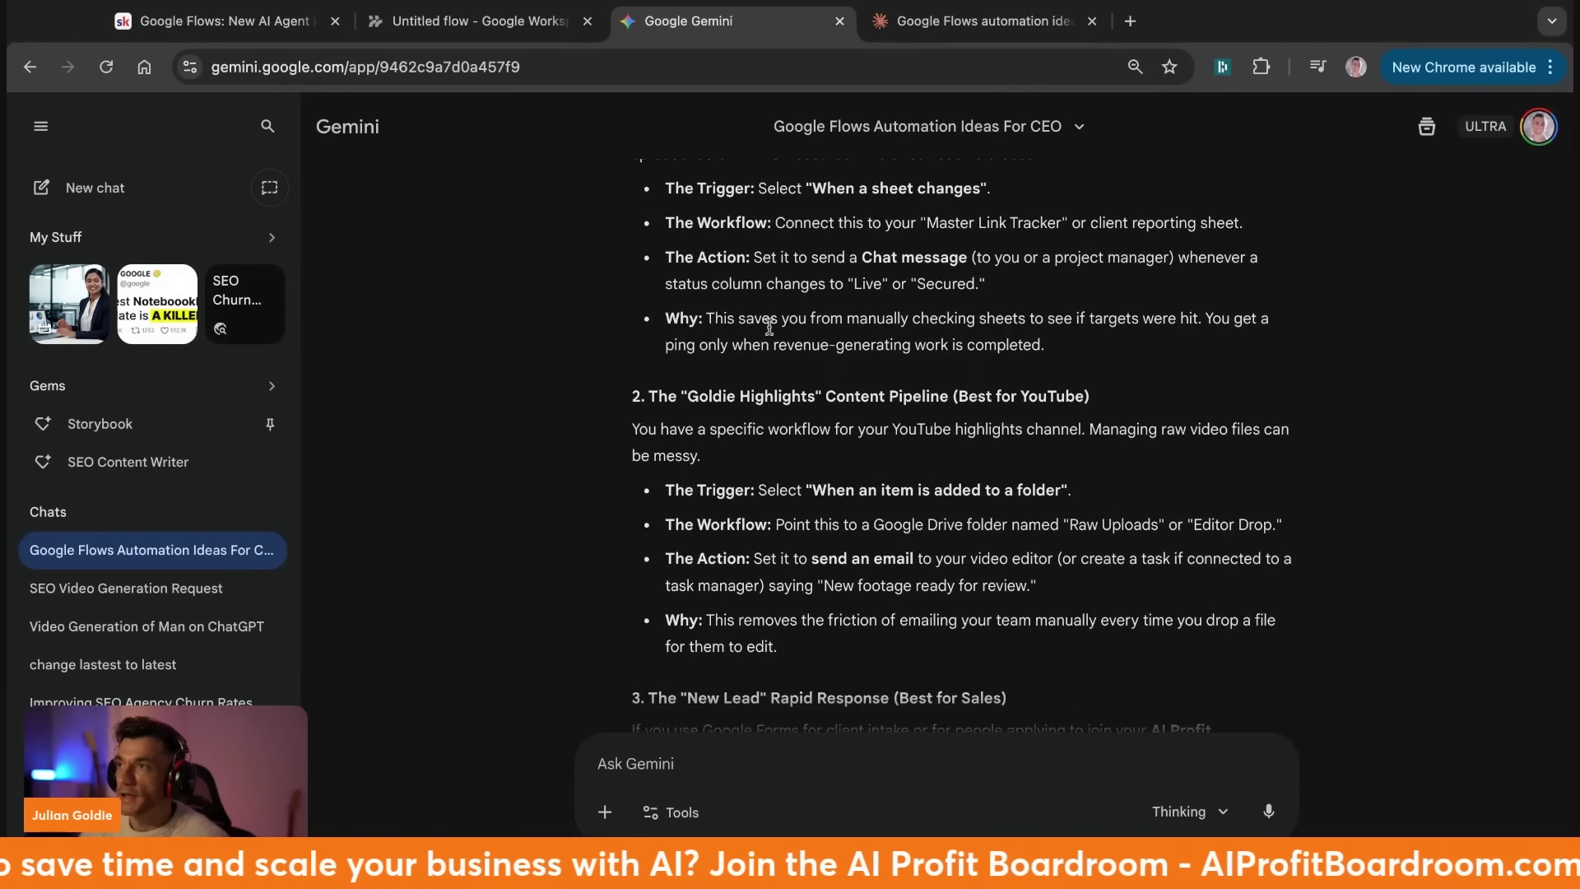
key(ctrl+plus)
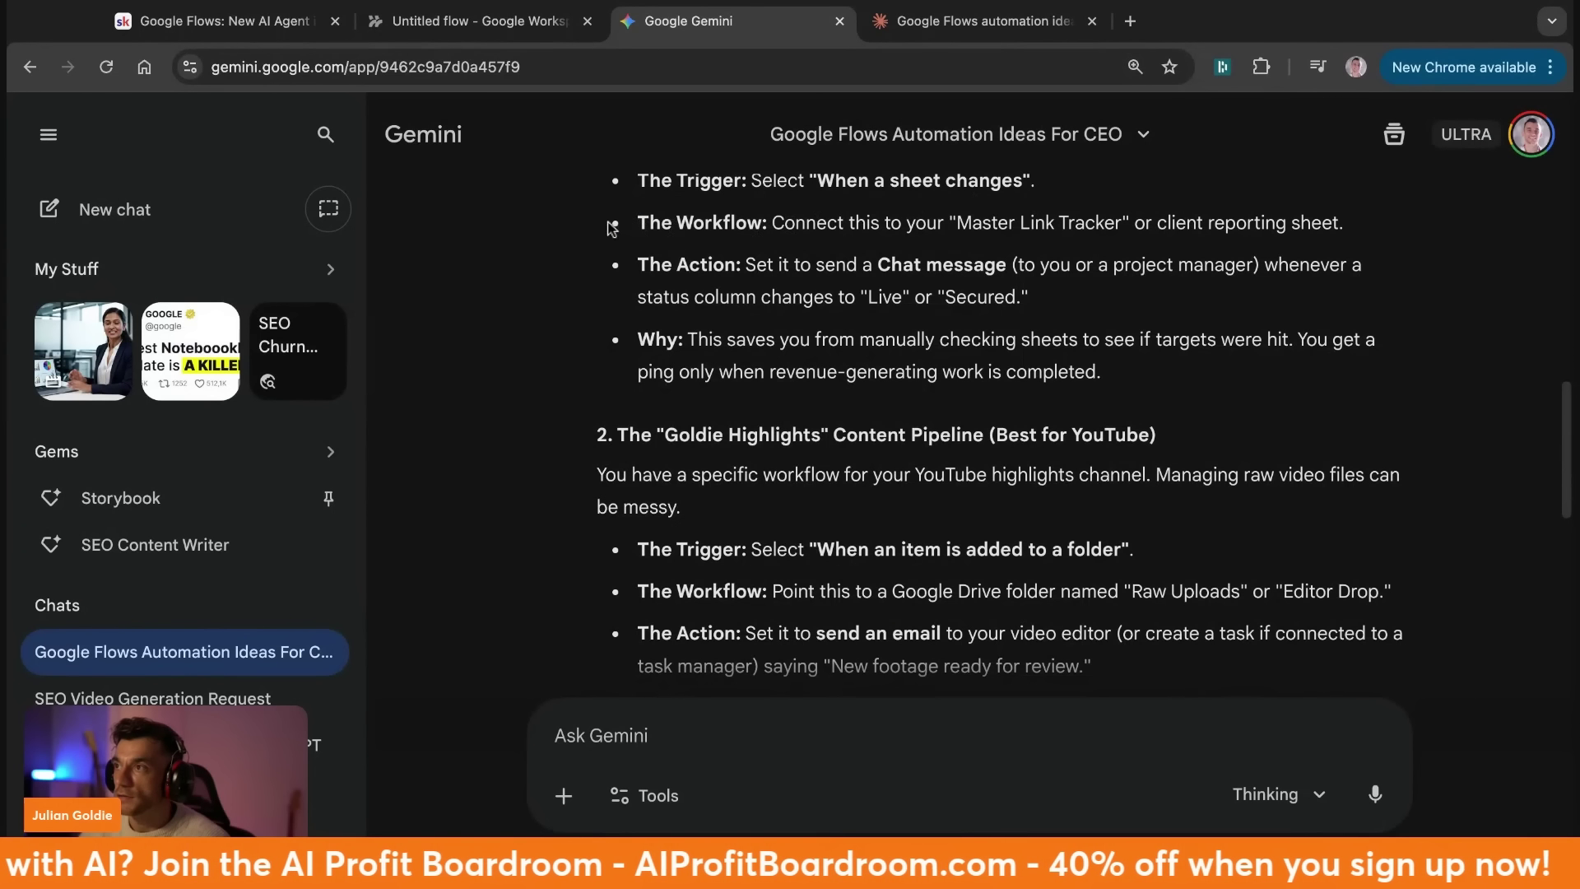
triple_click(866, 272)
drag(613, 346, 1095, 355)
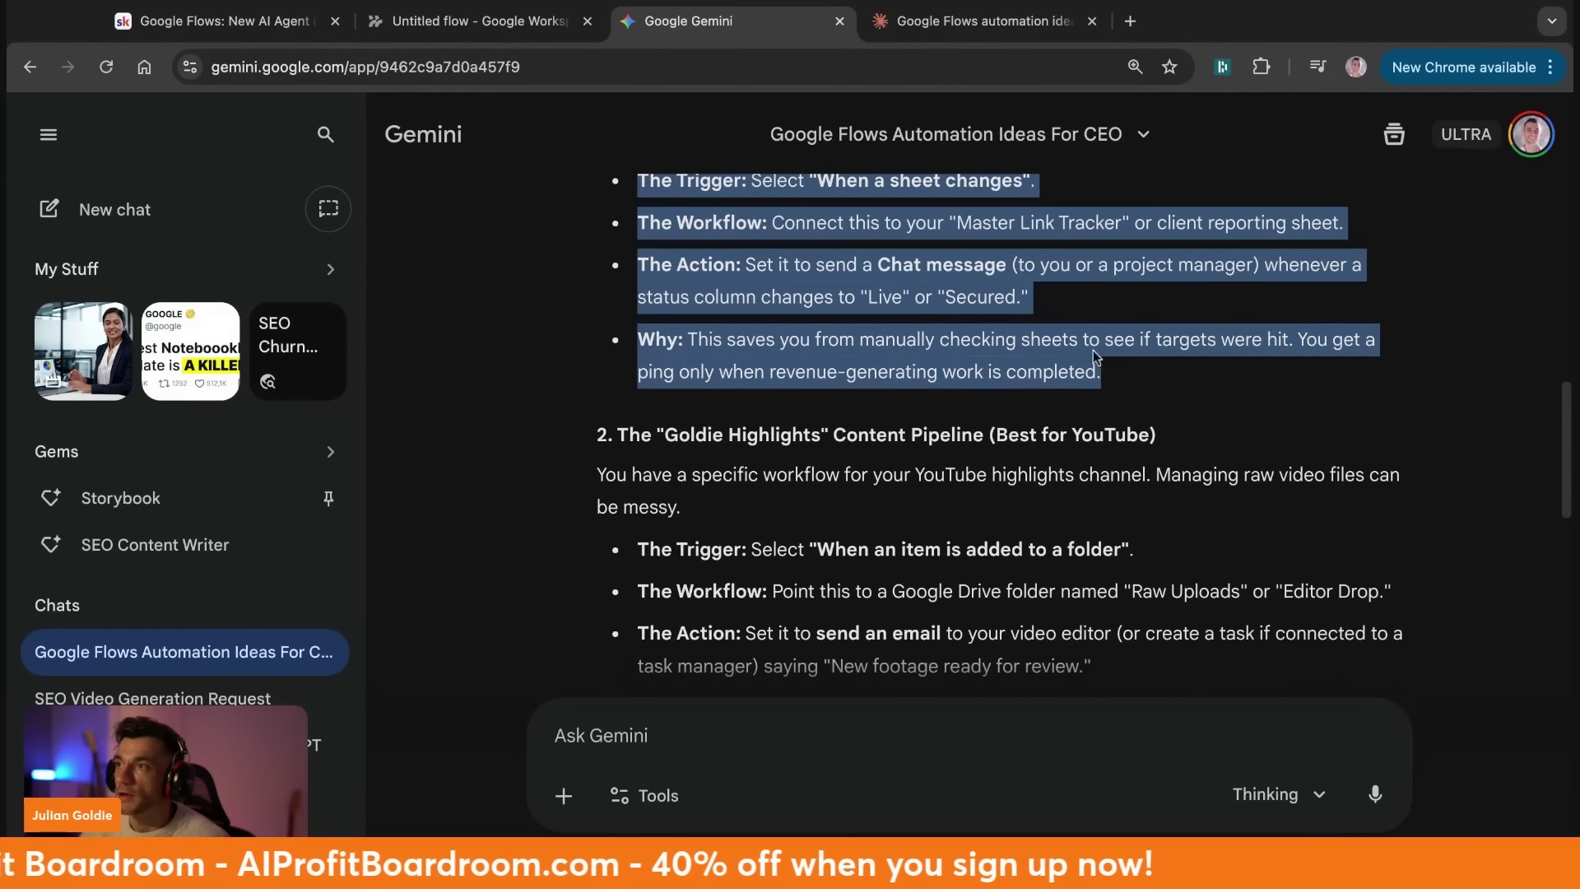
Read Gemini's second idea, the YouTube content pipeline, covering its trigger, workflow, action and reasoning.
scroll(720, 527, down, 4)
scroll(671, 298, up, 1)
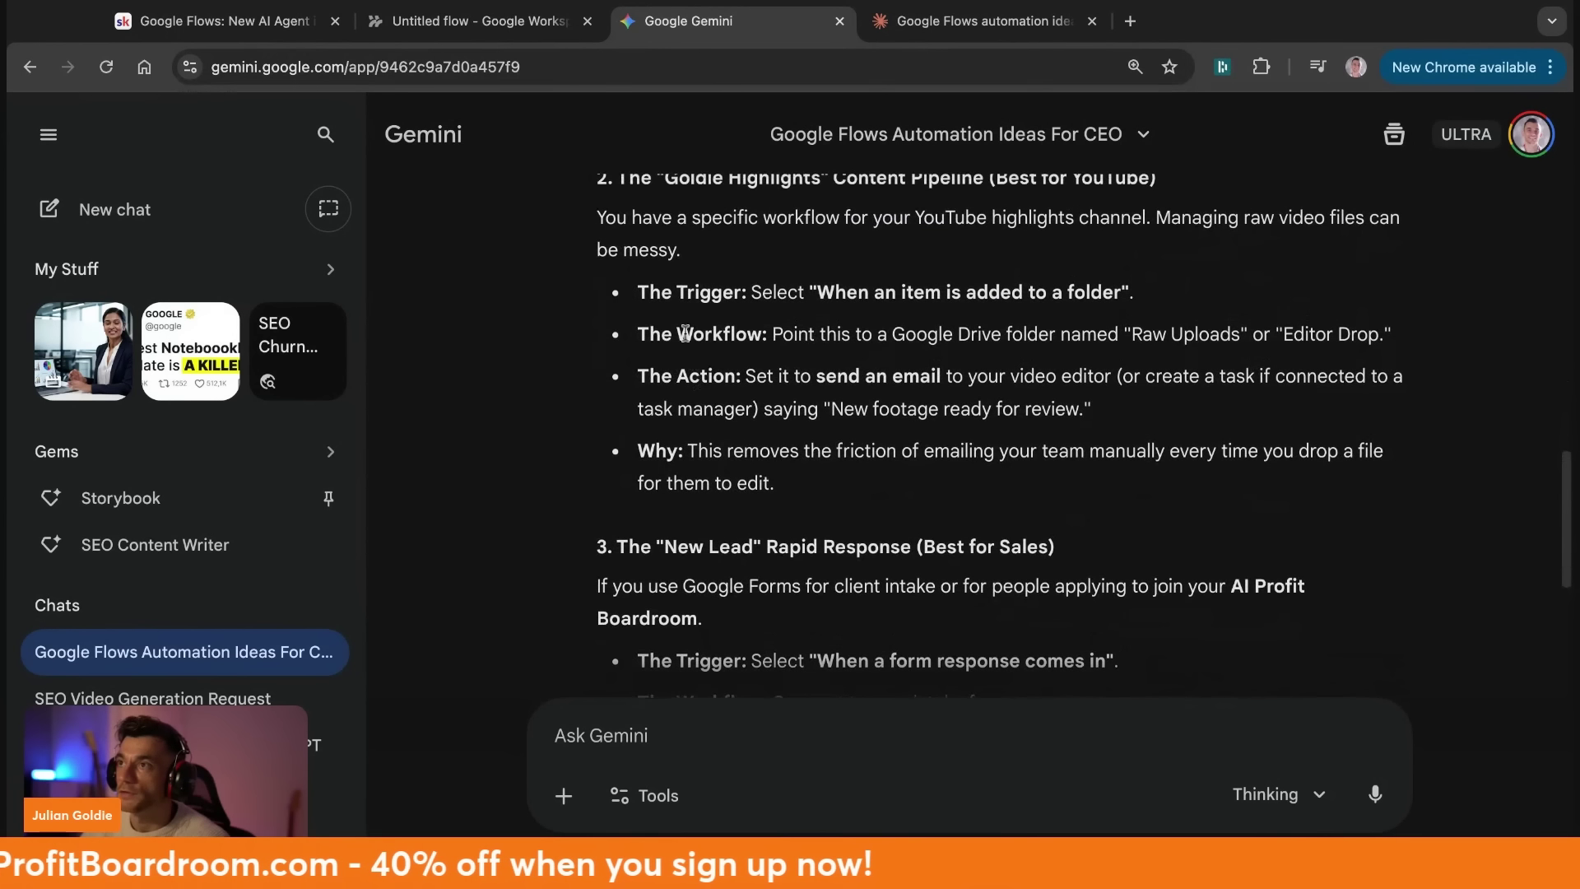
triple_click(627, 322)
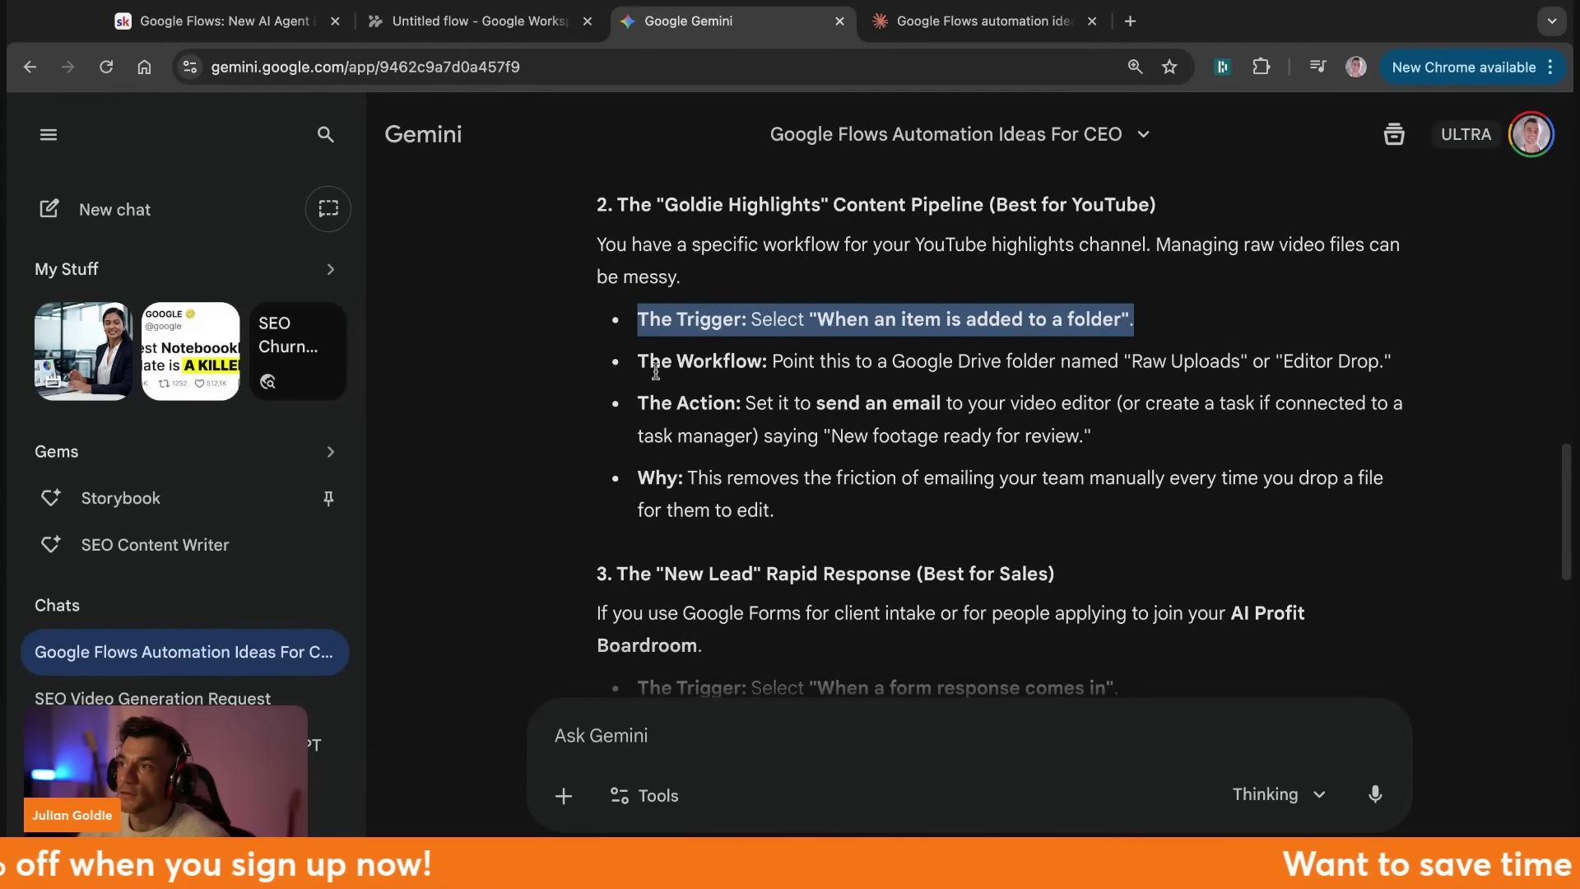
triple_click(613, 364)
triple_click(630, 411)
click(909, 405)
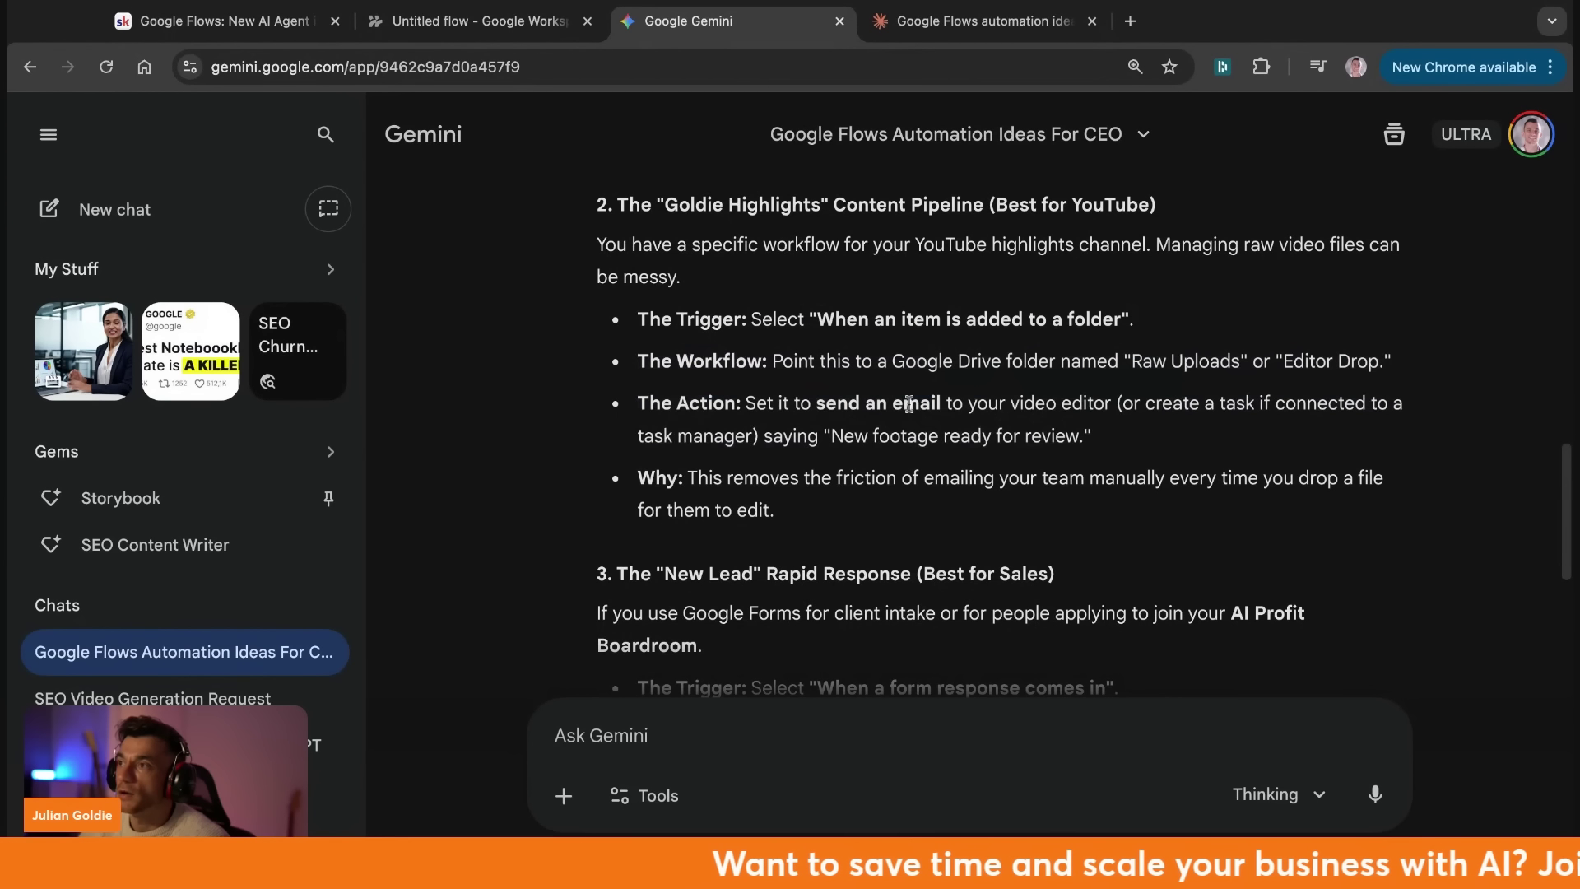
drag(689, 403, 1091, 436)
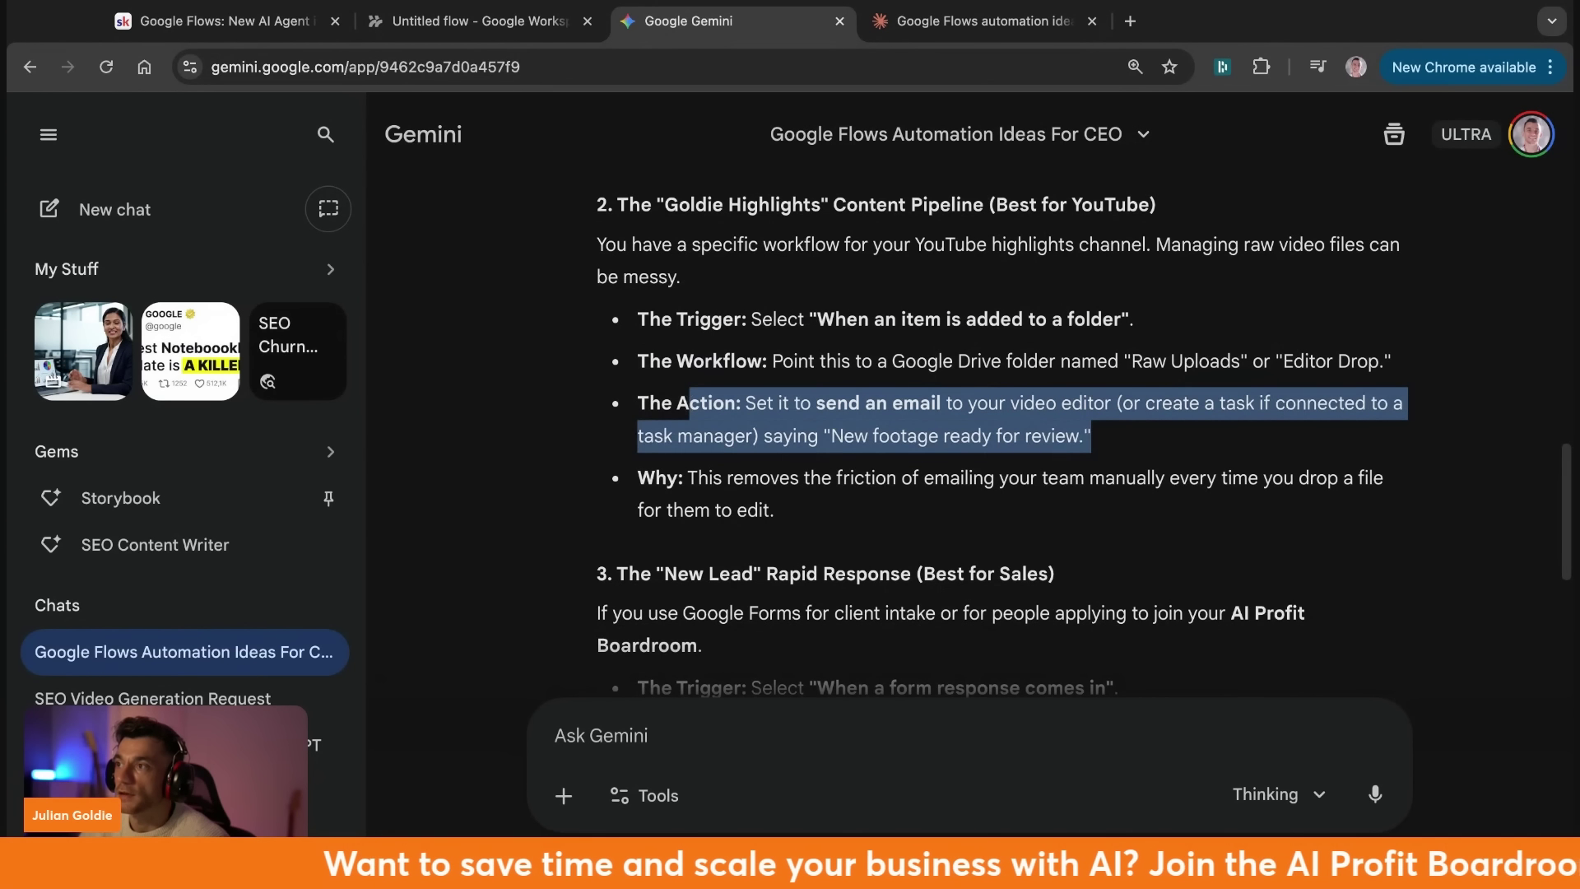
triple_click(834, 445)
triple_click(647, 479)
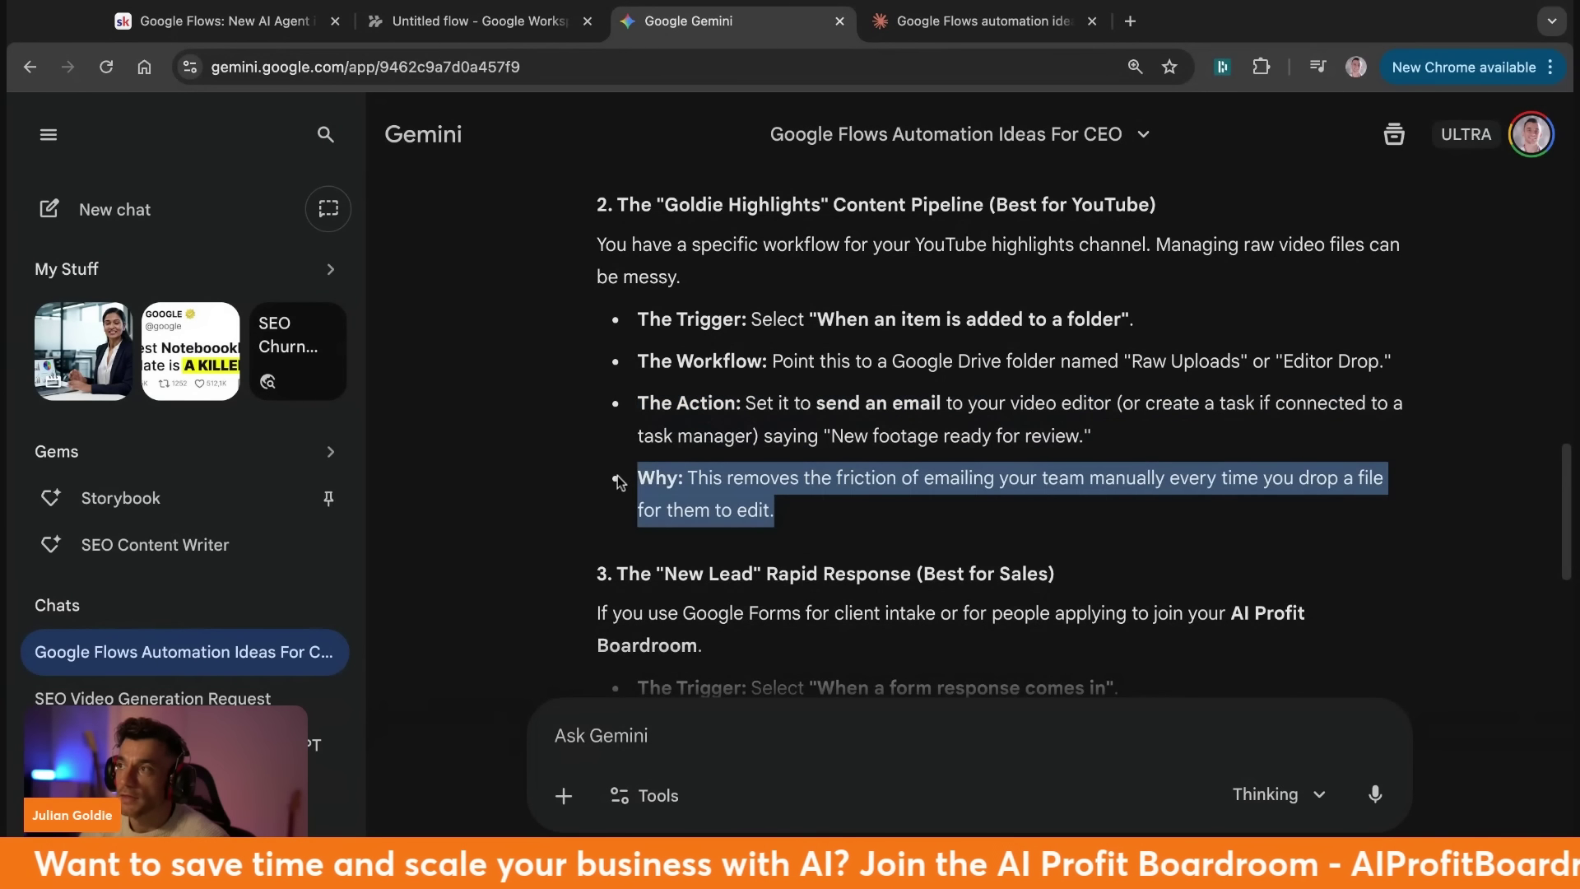
triple_click(816, 475)
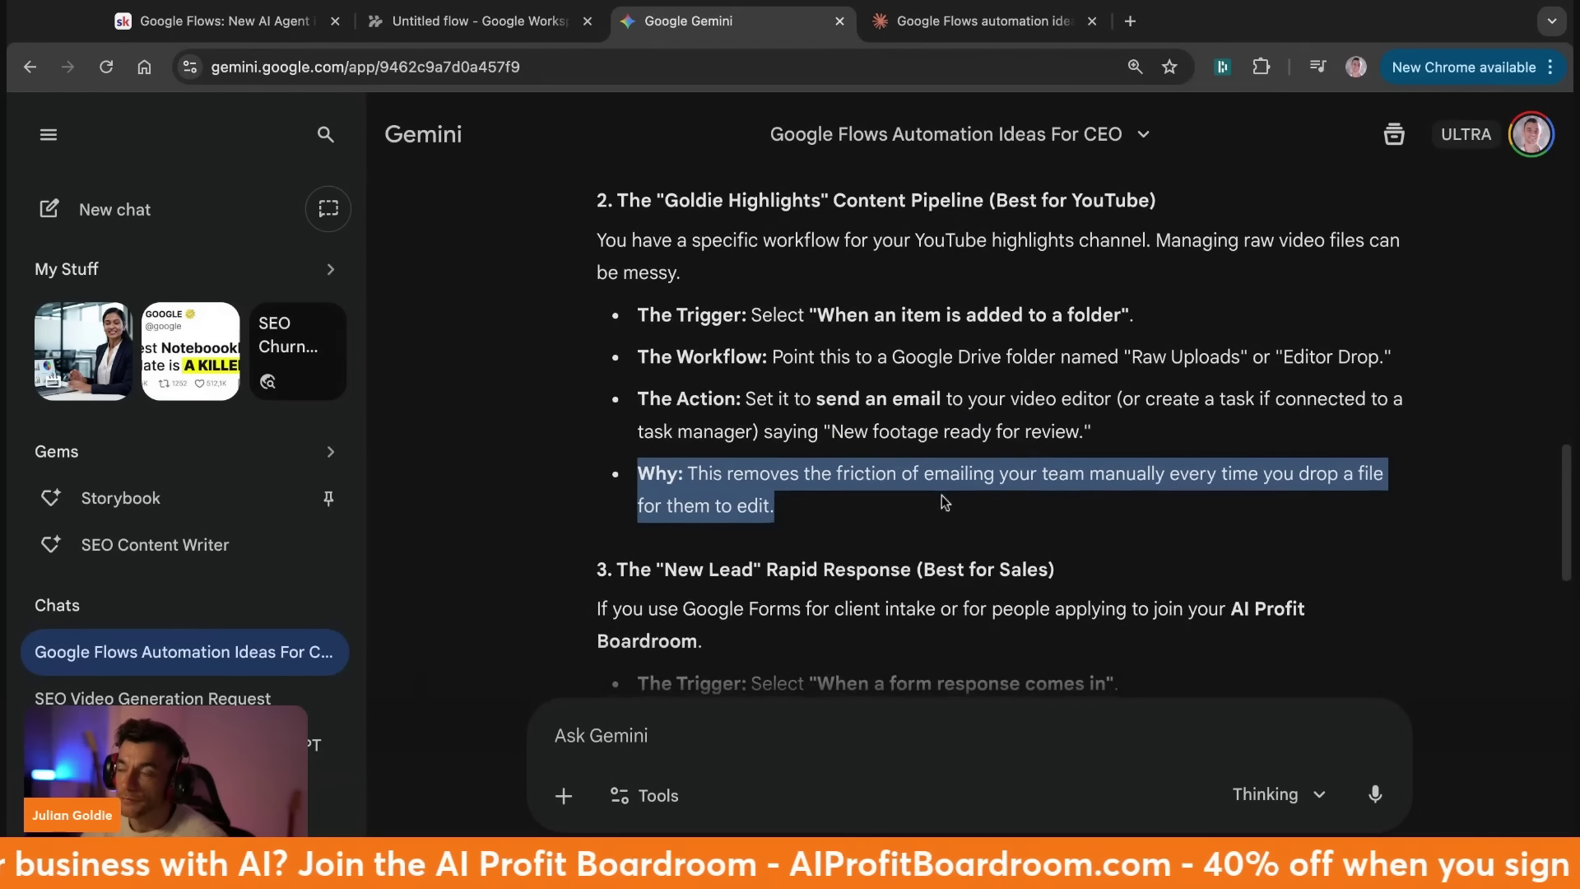
Read the intake-form use case and trigger of Gemini's third idea, the "New Lead" Rapid Response.
scroll(823, 510, down, 3)
triple_click(596, 344)
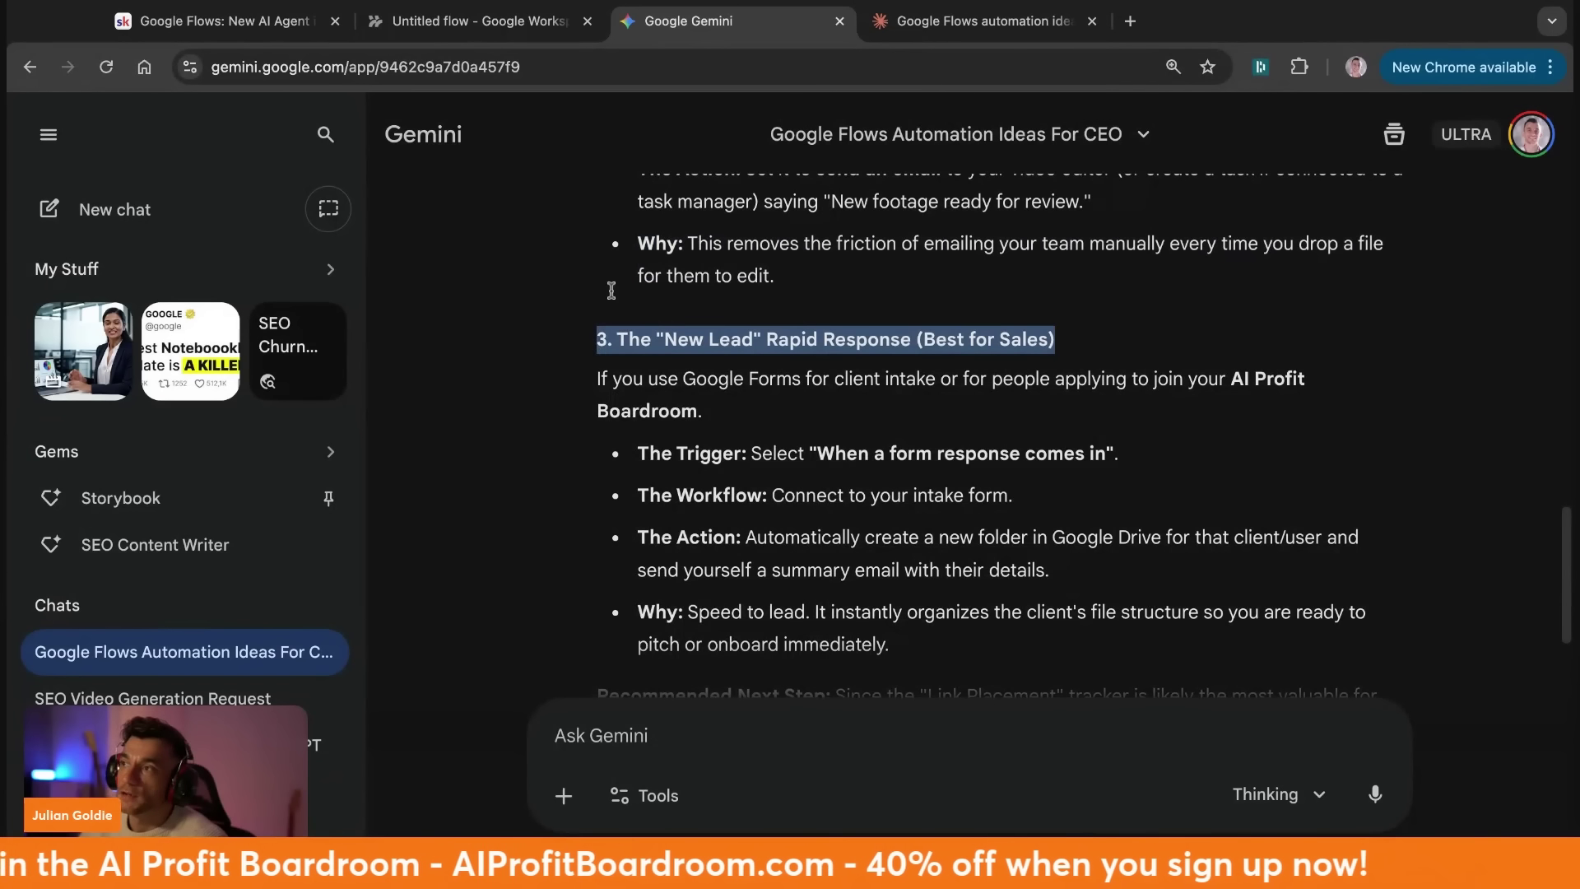
triple_click(588, 384)
triple_click(751, 380)
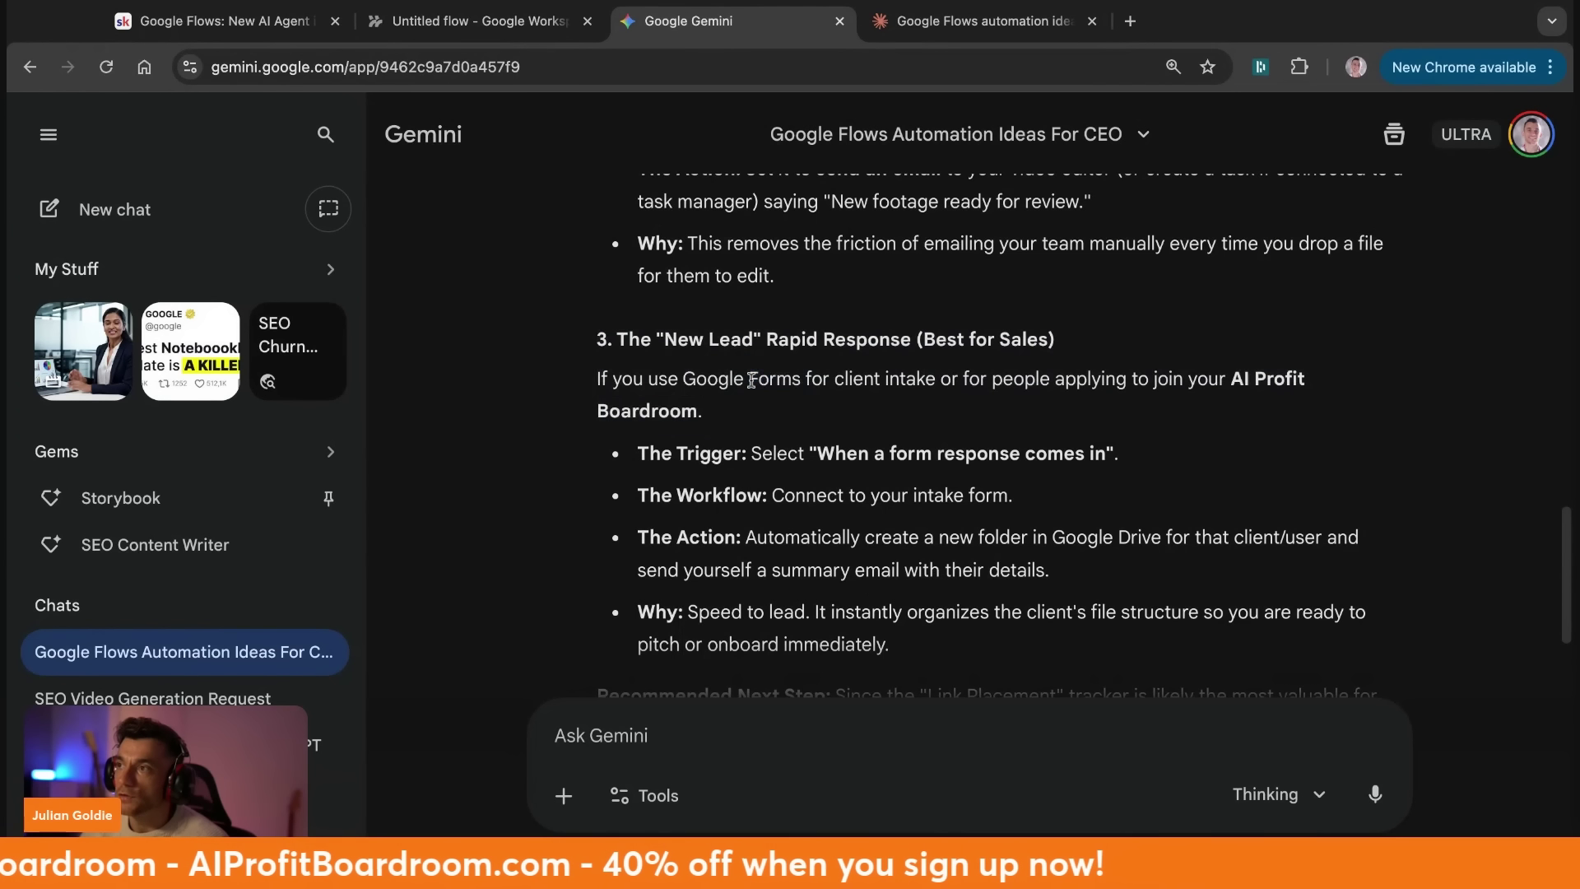
click(630, 446)
triple_click(632, 451)
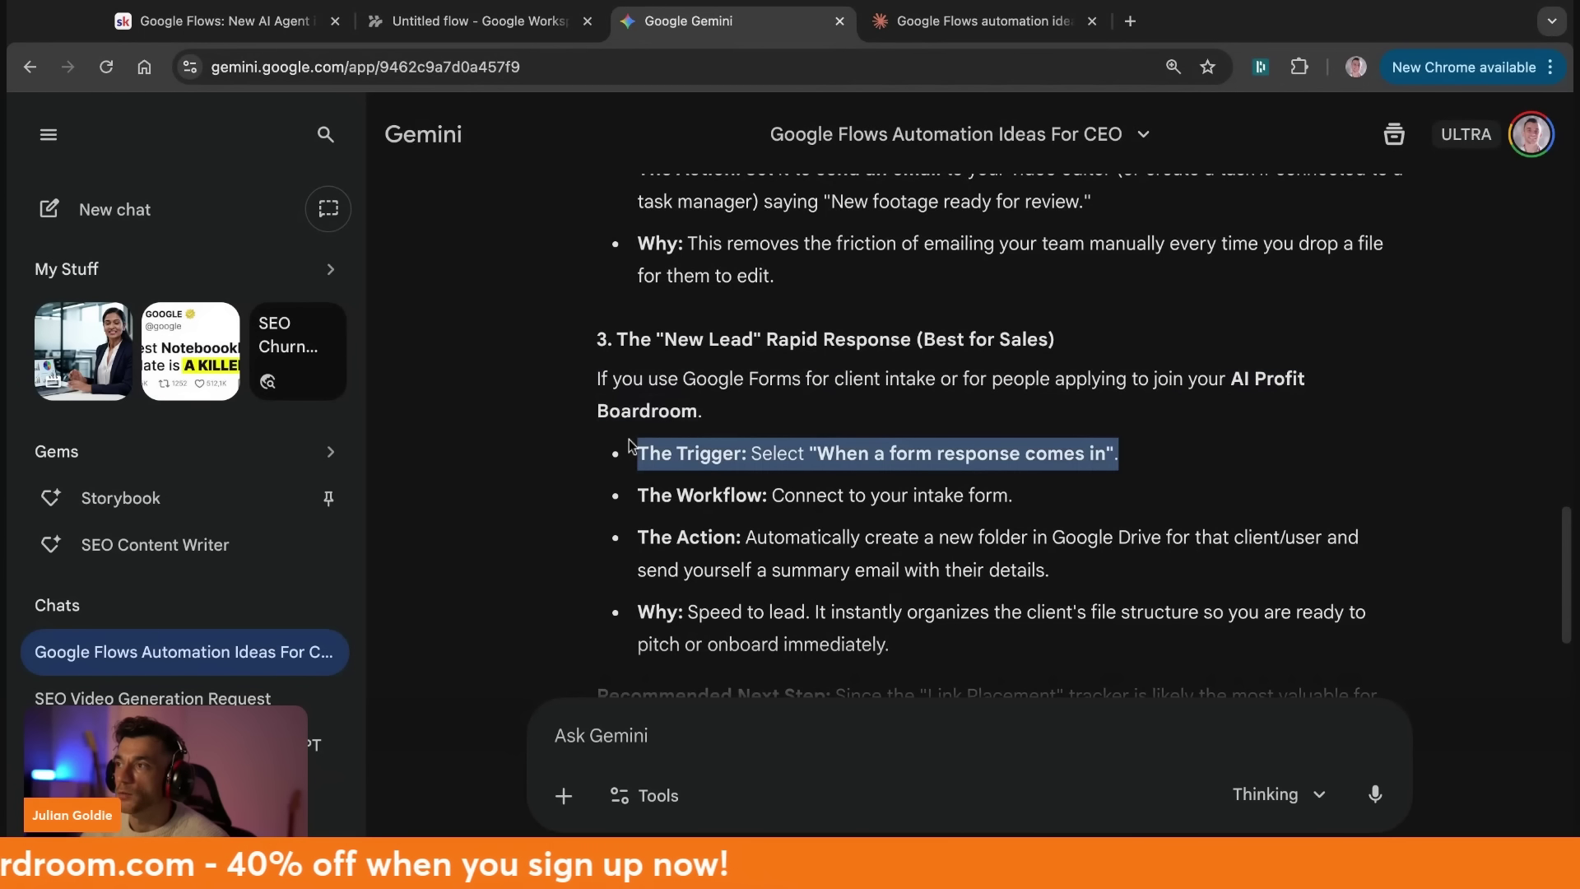
triple_click(1078, 448)
Read the action and reasoning of the "New Lead" Rapid Response idea, plus Gemini's recommended next step.
triple_click(609, 540)
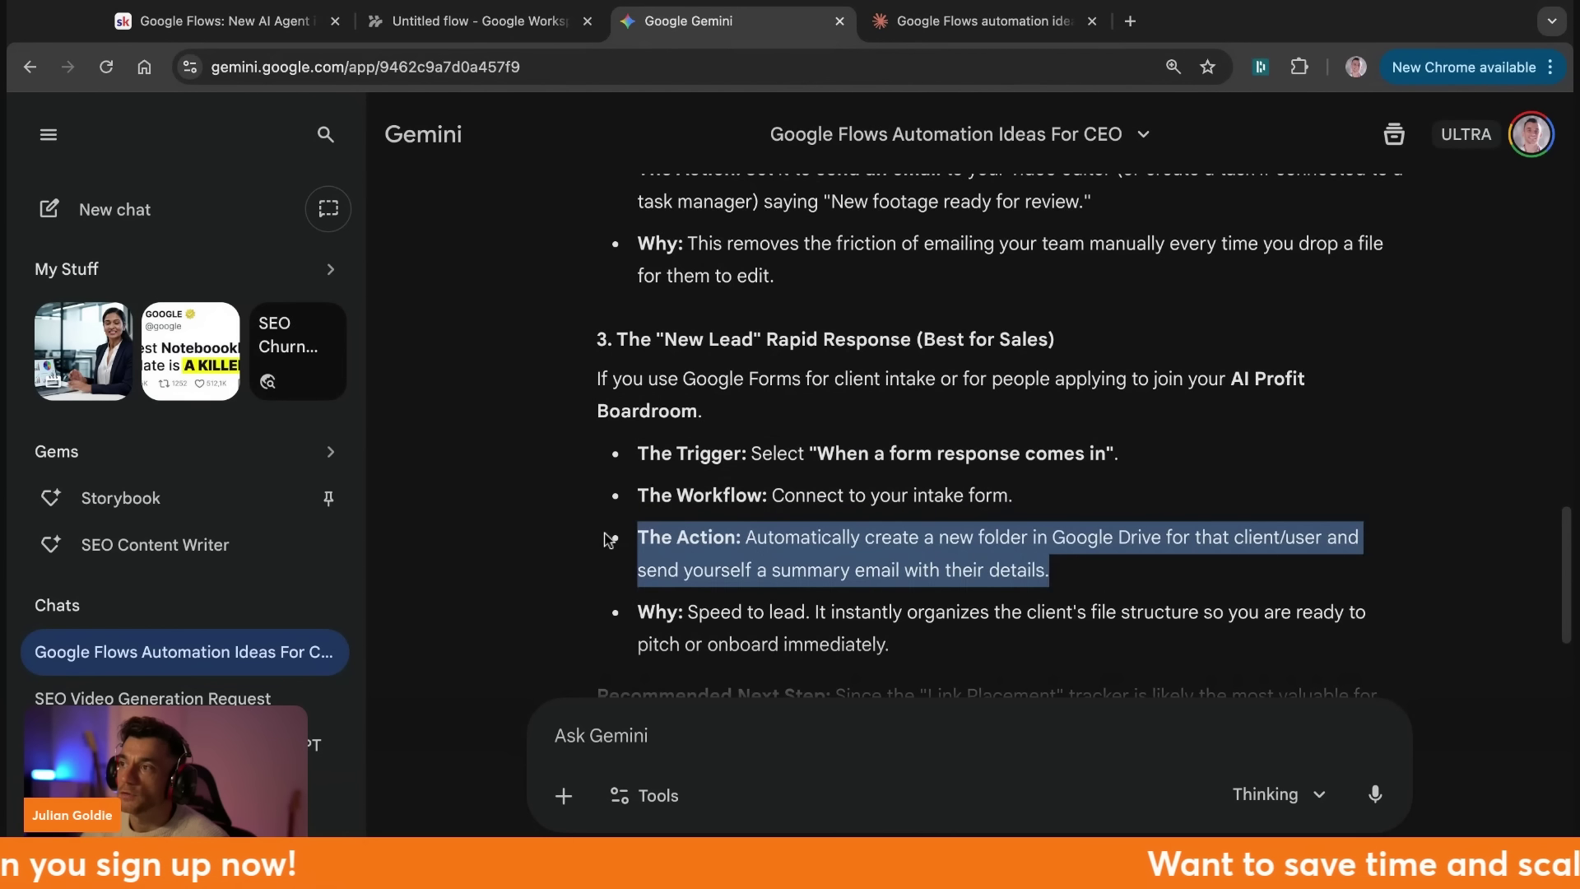
triple_click(902, 545)
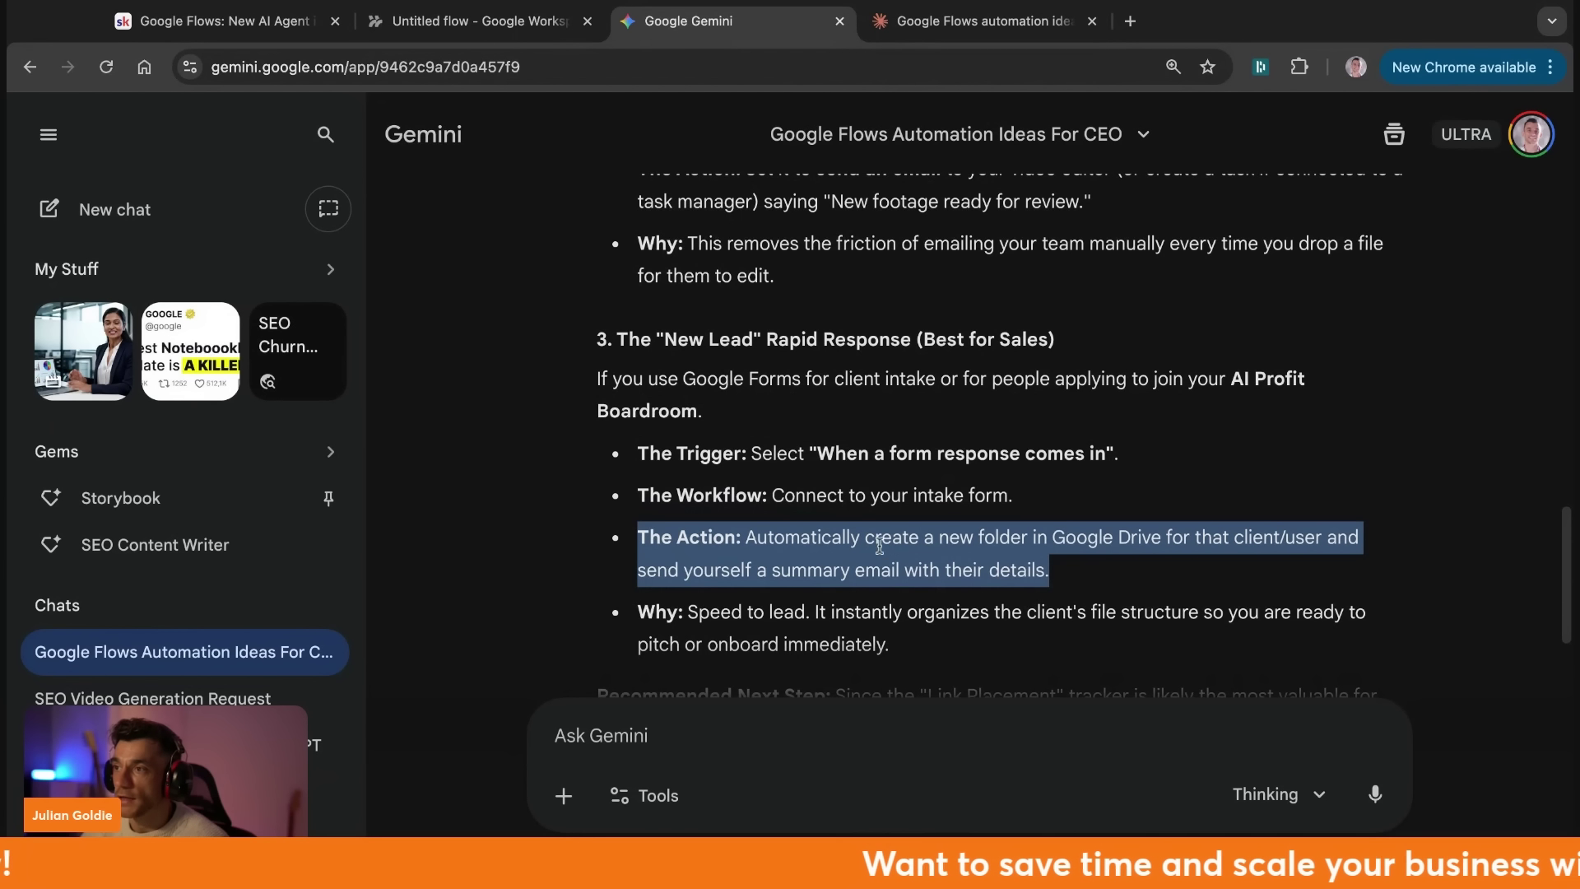
drag(646, 569, 1086, 573)
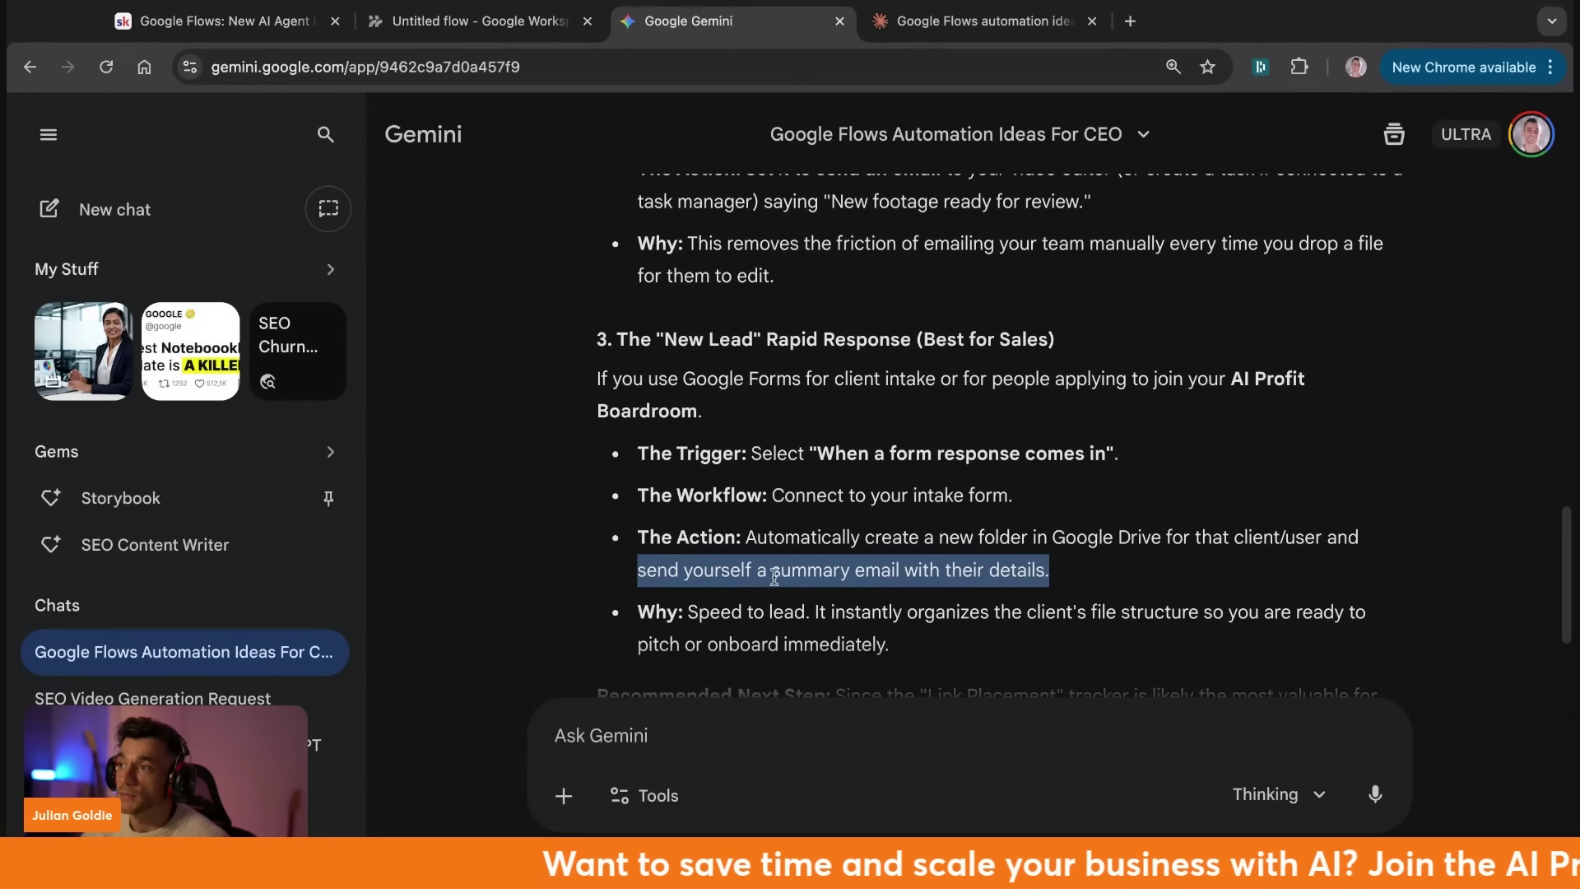
drag(638, 611, 891, 644)
scroll(917, 546, down, 1)
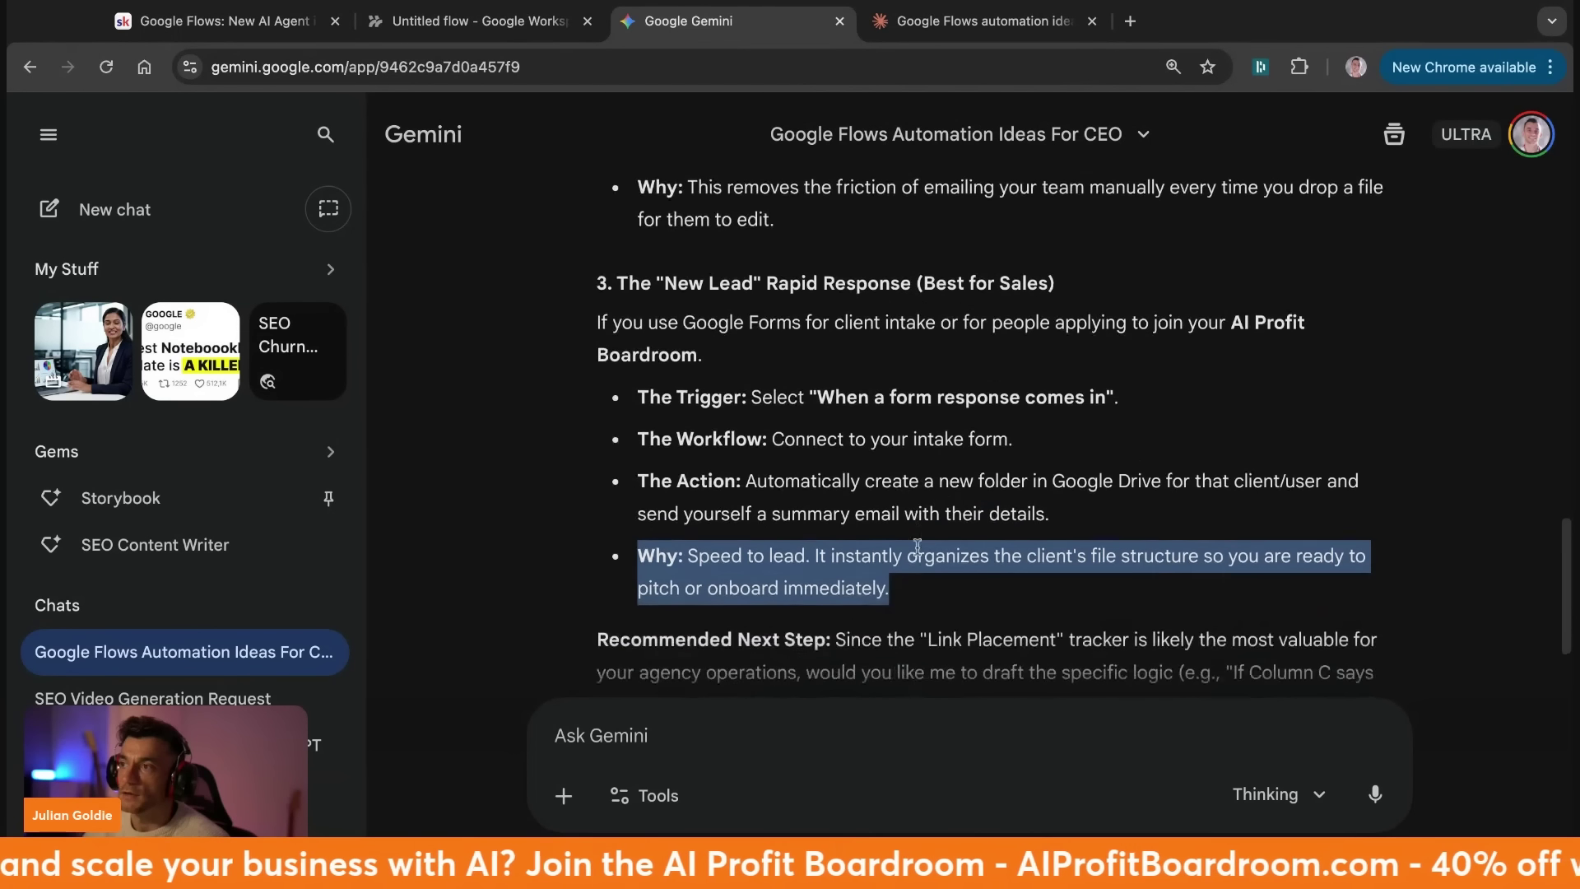
scroll(917, 546, down, 1)
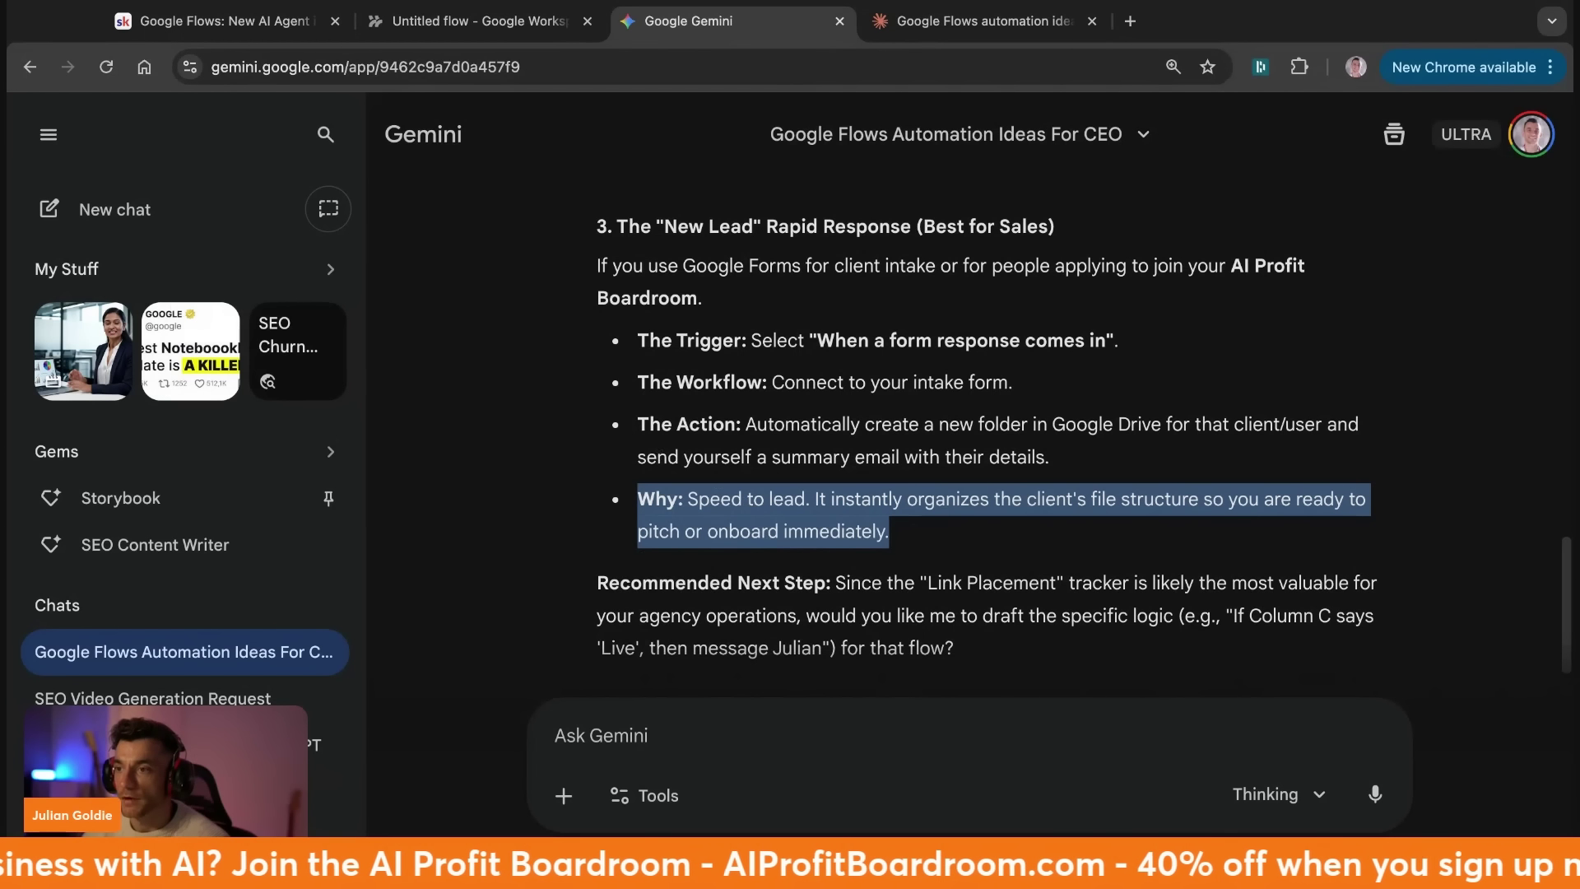
Start a new Gemini chat and switch back to the untitled flow in Workspace Studio.
click(216, 215)
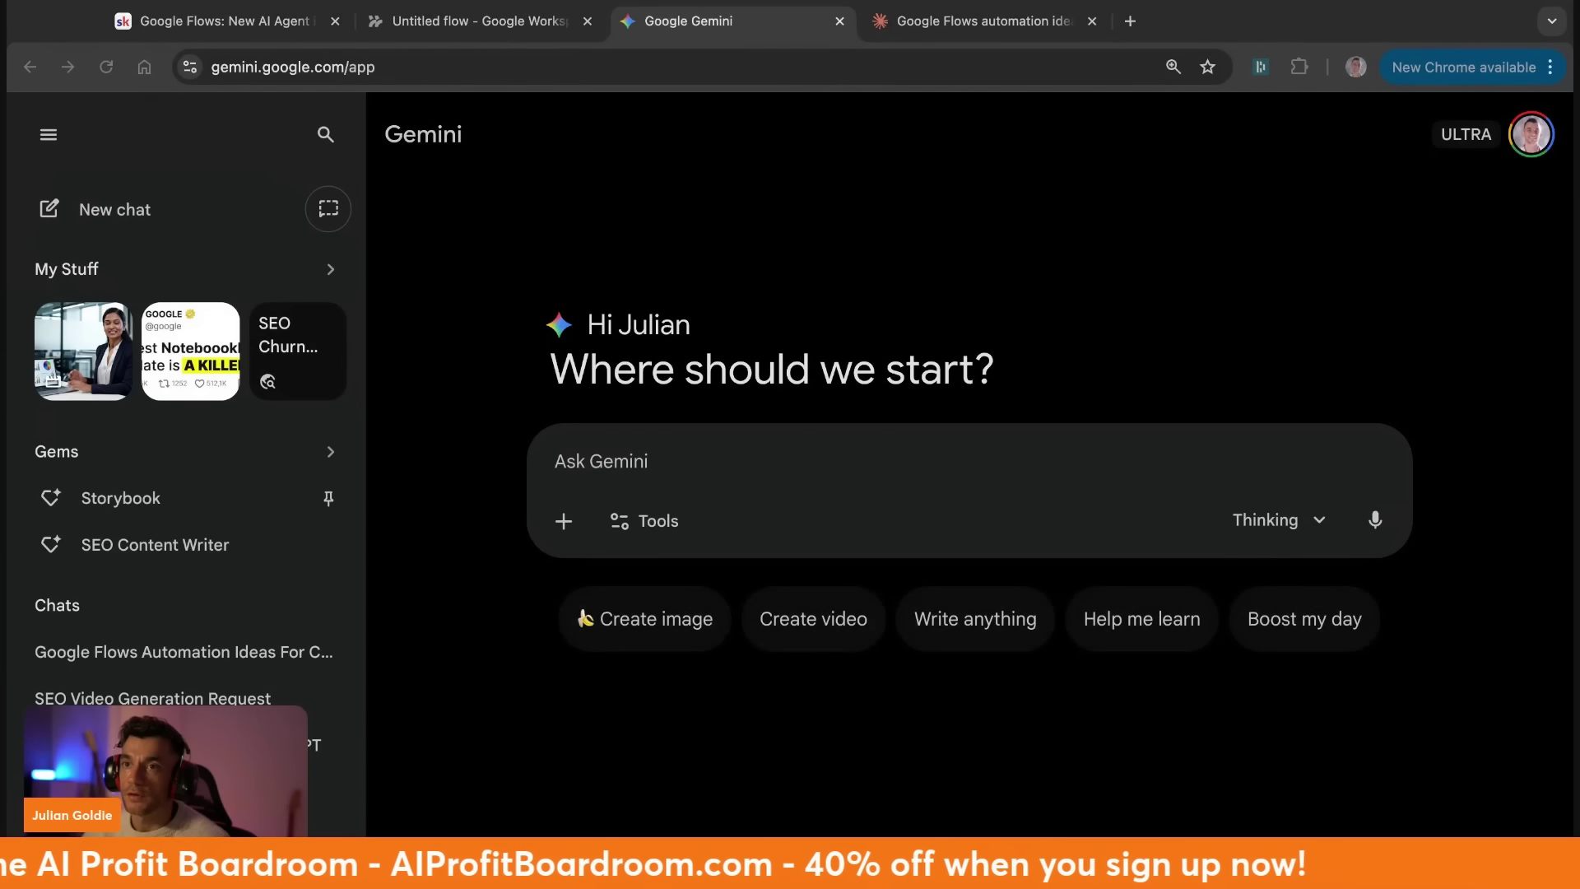
key(ctrl+shift+Tab)
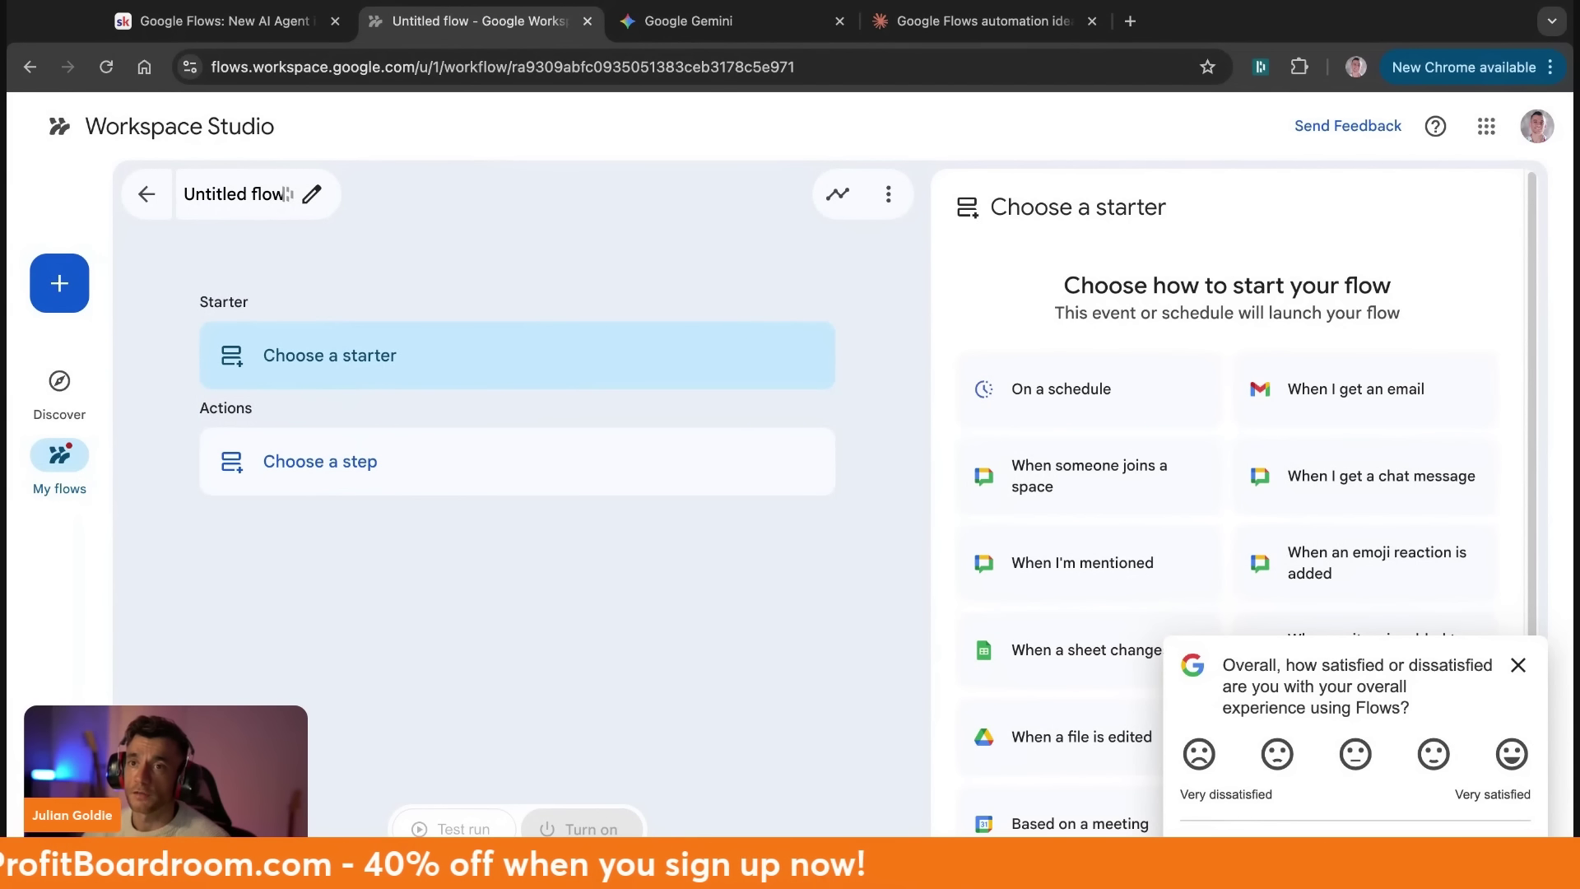
click(706, 18)
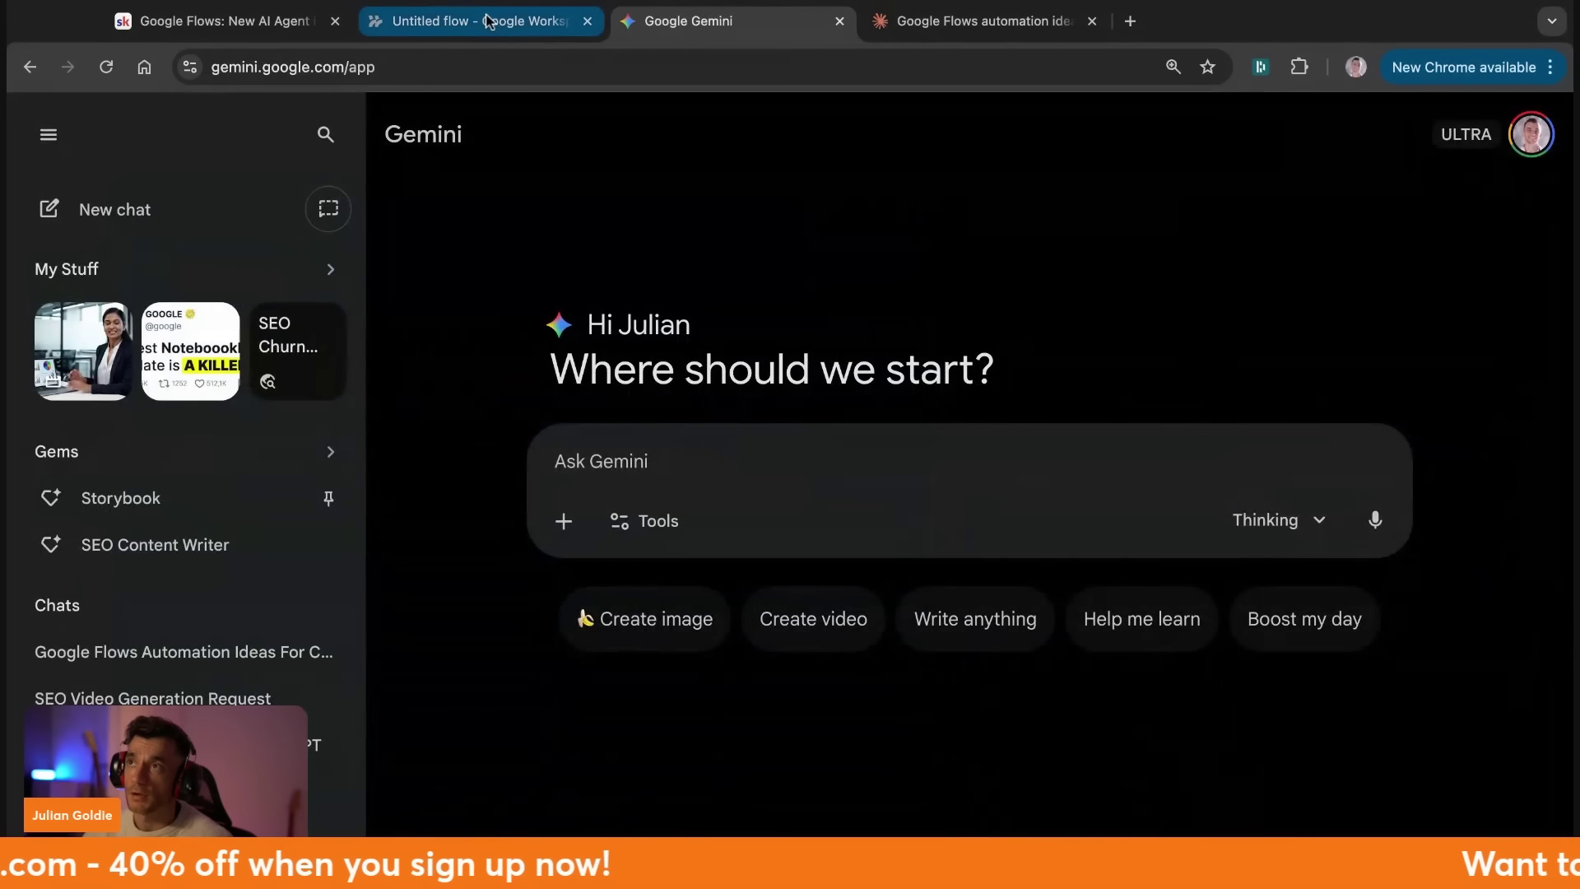
key(ctrl+shift+Tab)
Open Claude's answer and read the trigger of its Livestream Content Repurposing Pipeline idea.
click(860, 18)
scroll(558, 518, down, 4)
triple_click(354, 356)
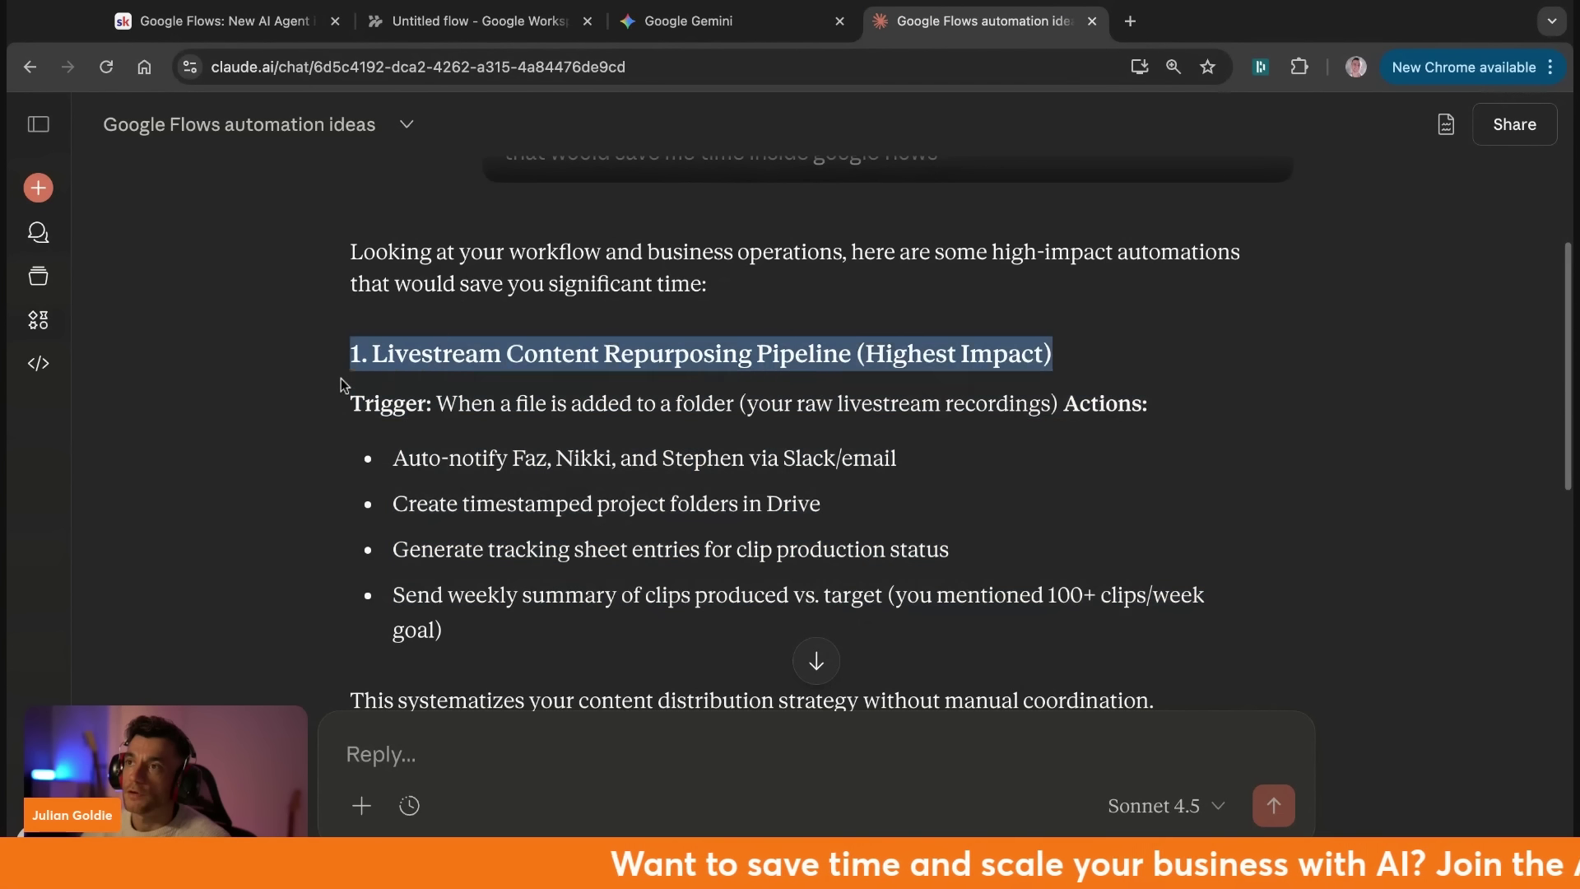
click(395, 337)
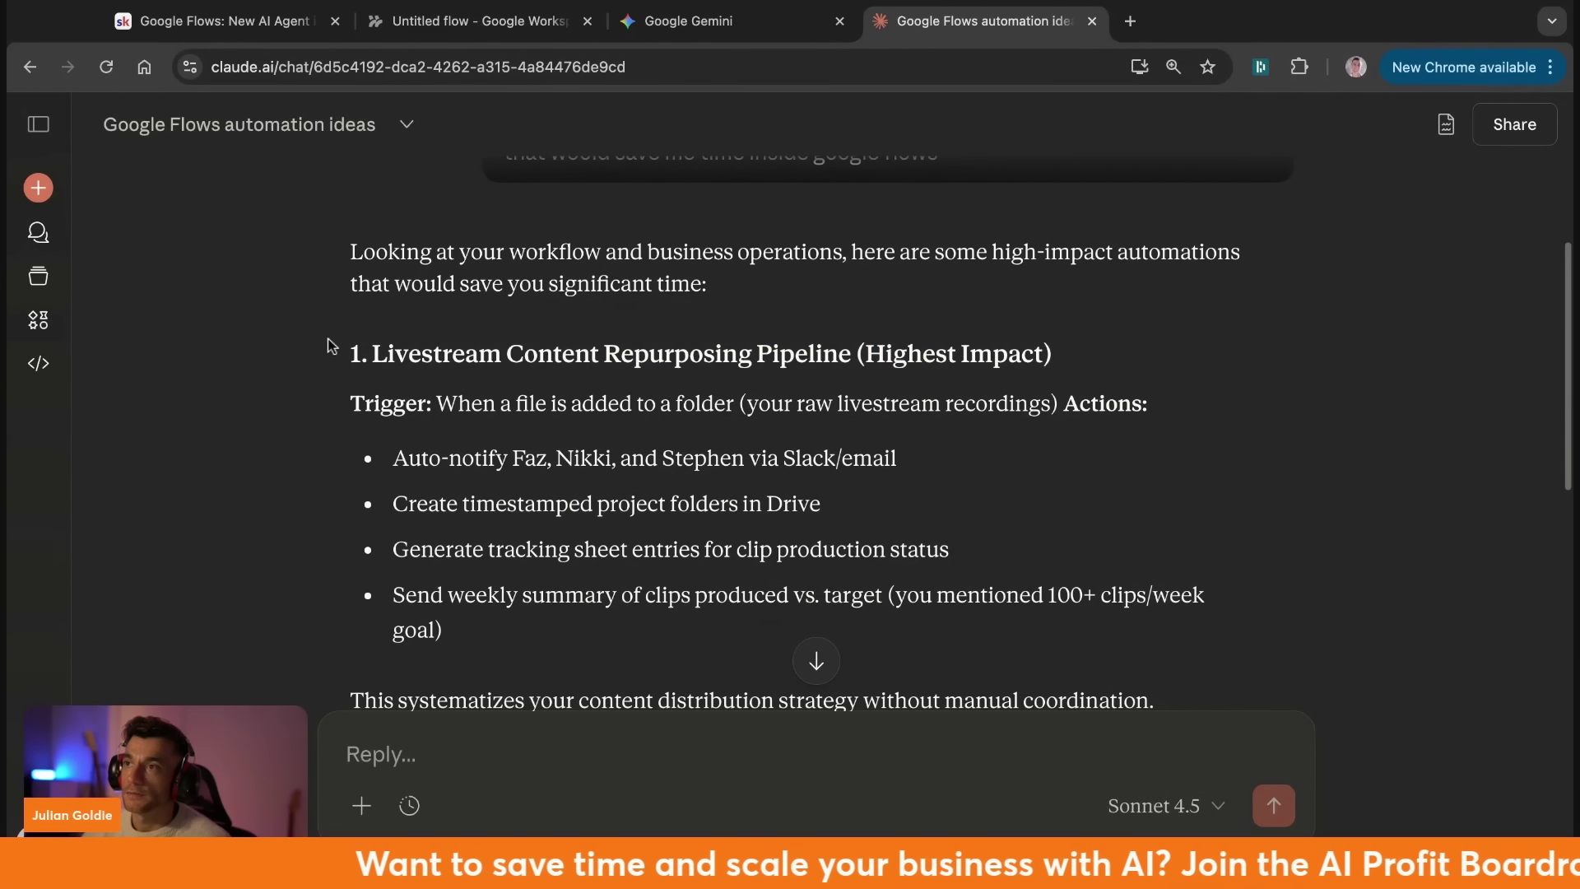
triple_click(340, 398)
click(749, 403)
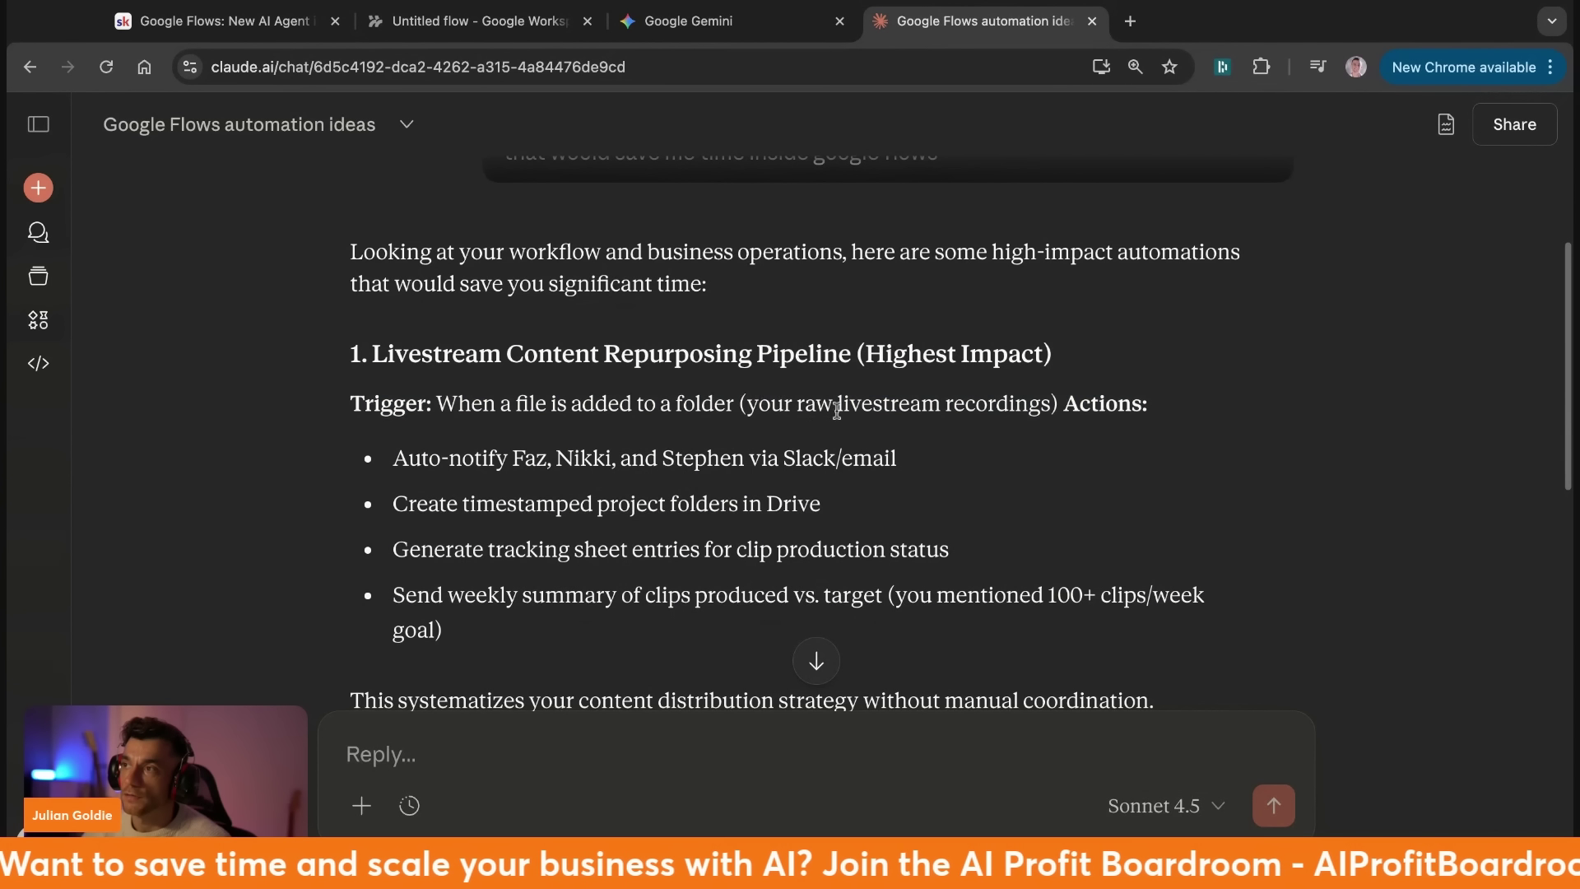
drag(837, 404, 1059, 403)
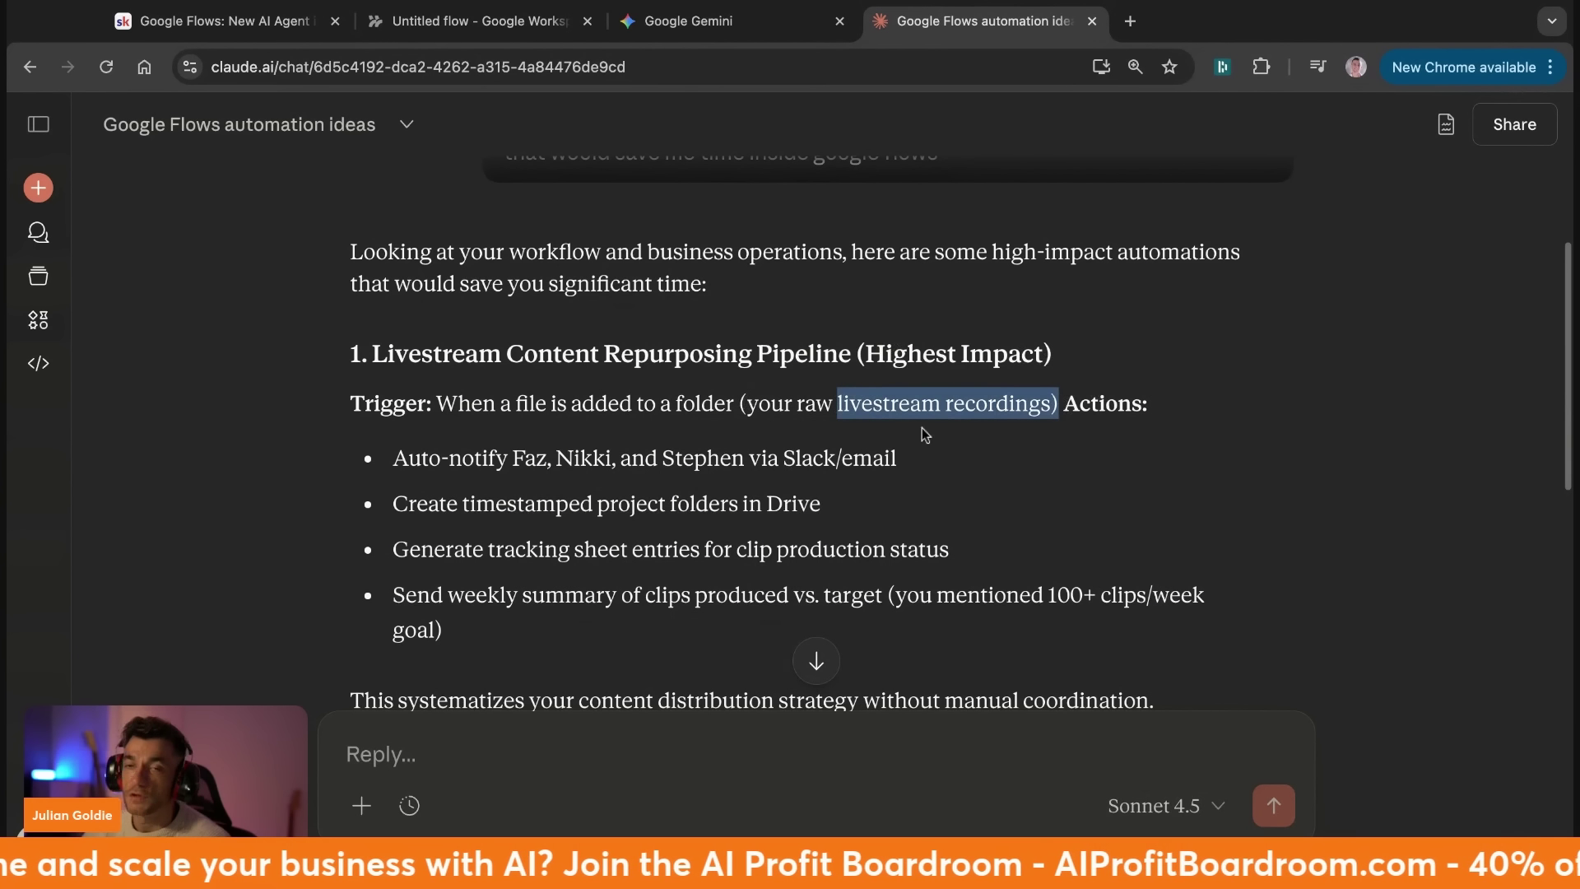
Read the listed actions of Claude's livestream repurposing idea, from team notifications and Drive folders to the weekly clip summary.
click(574, 489)
drag(392, 458, 905, 474)
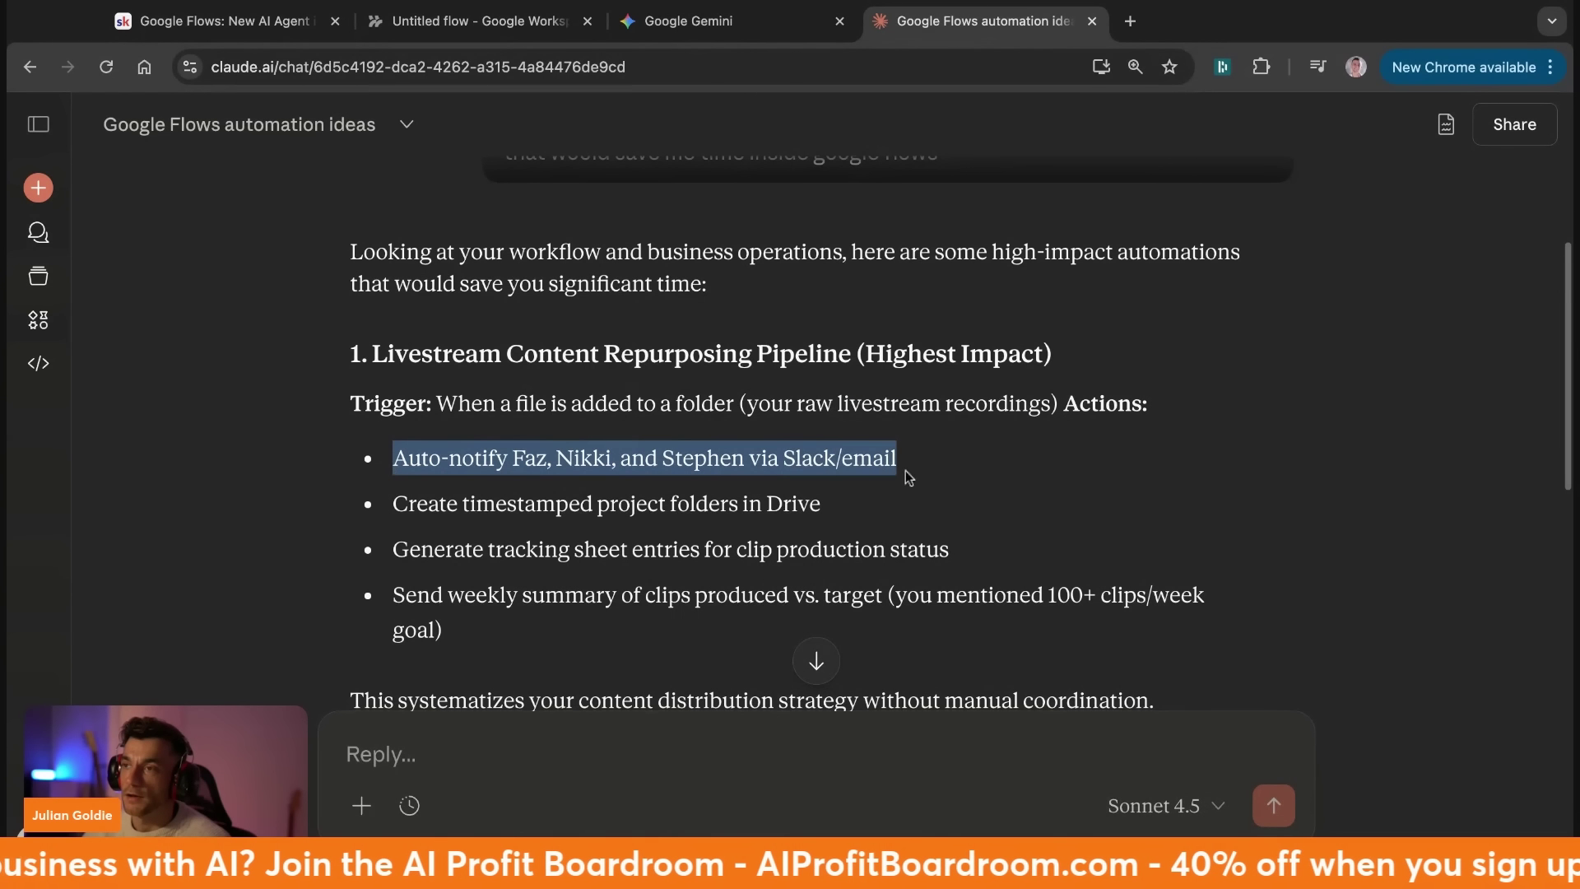
drag(342, 495, 874, 492)
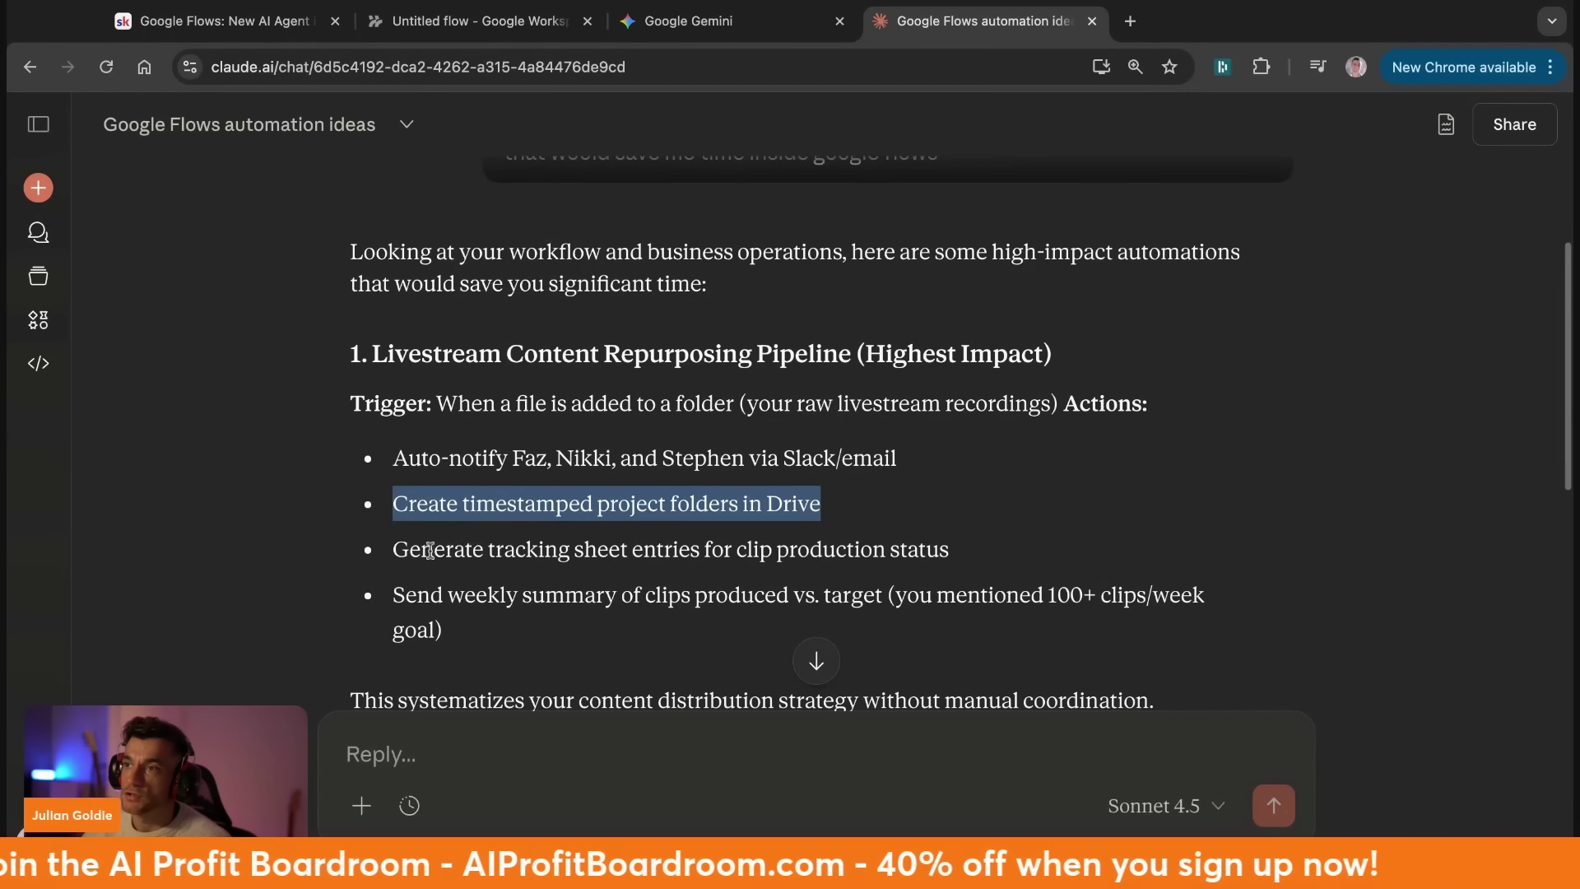
drag(395, 549, 987, 550)
drag(280, 599, 646, 596)
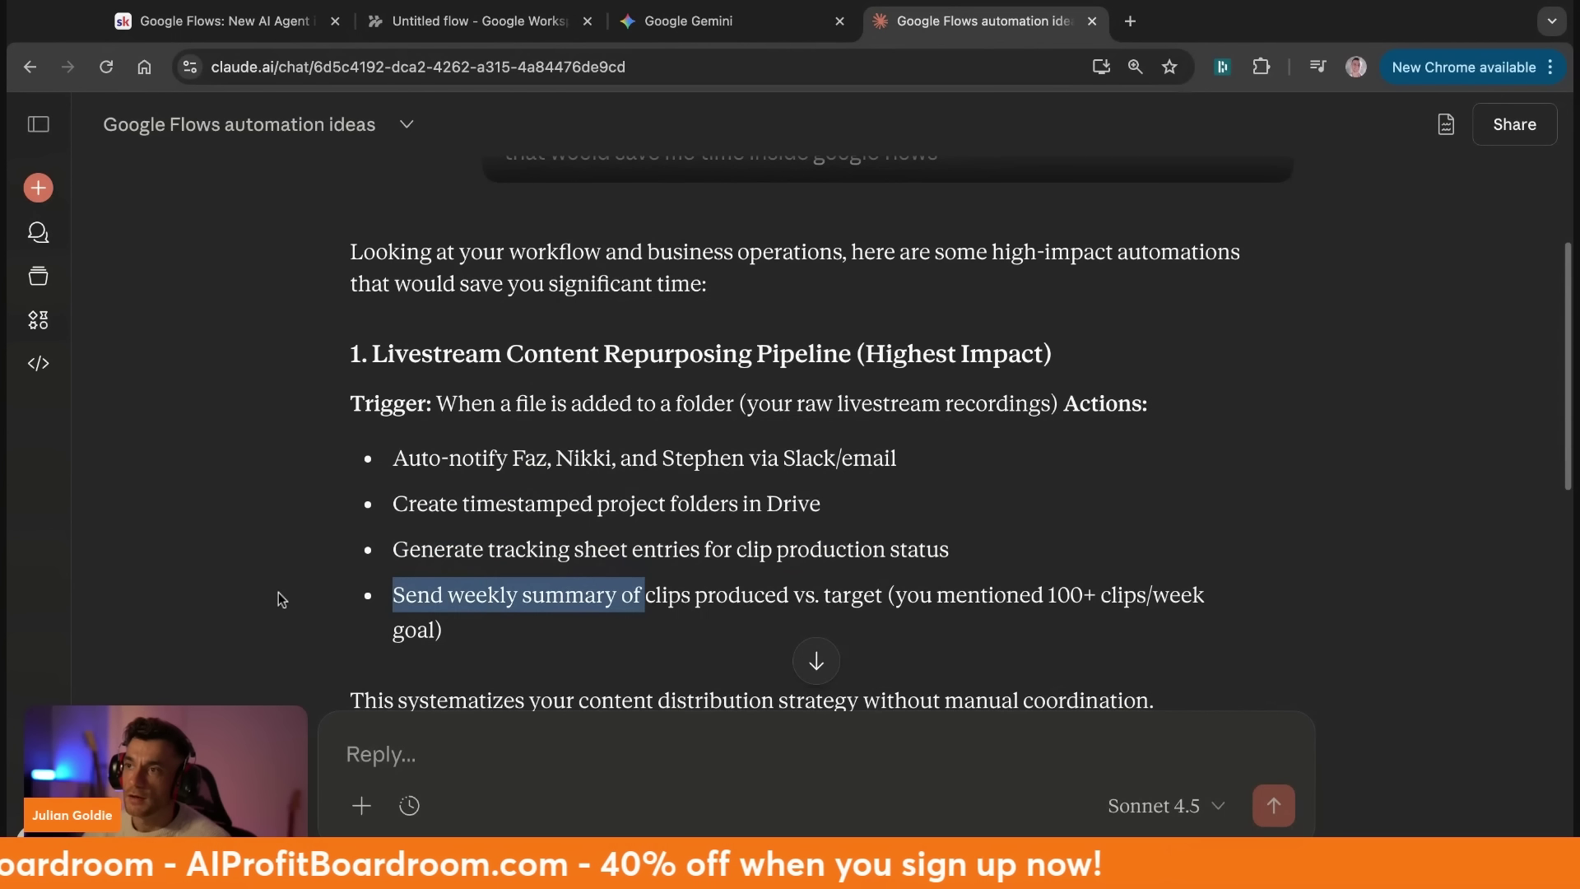
triple_click(461, 594)
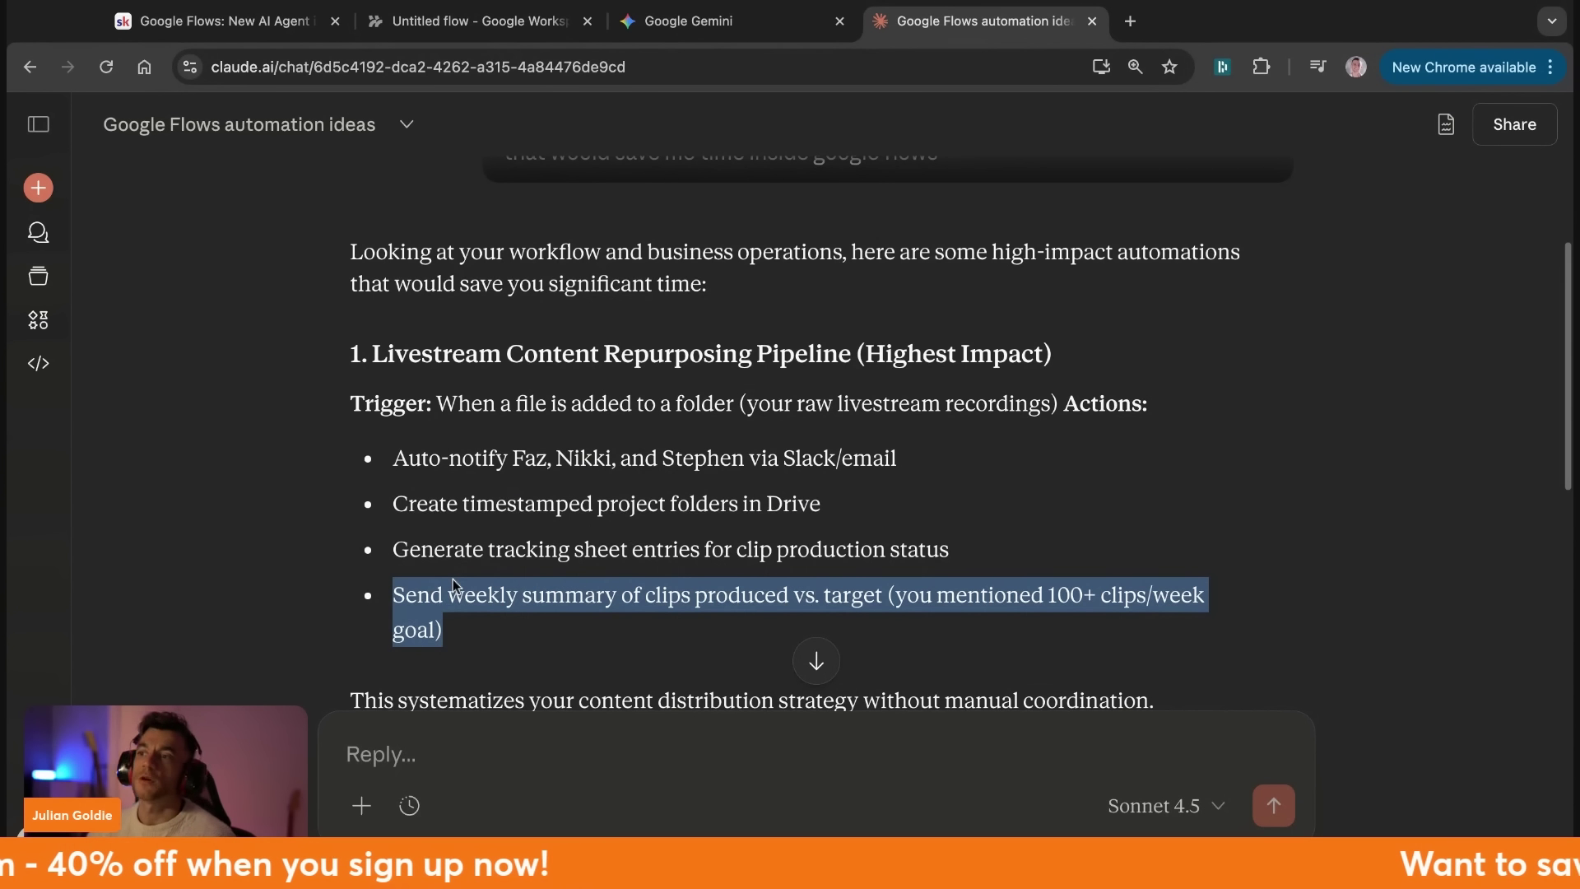
scroll(457, 600, up, 1)
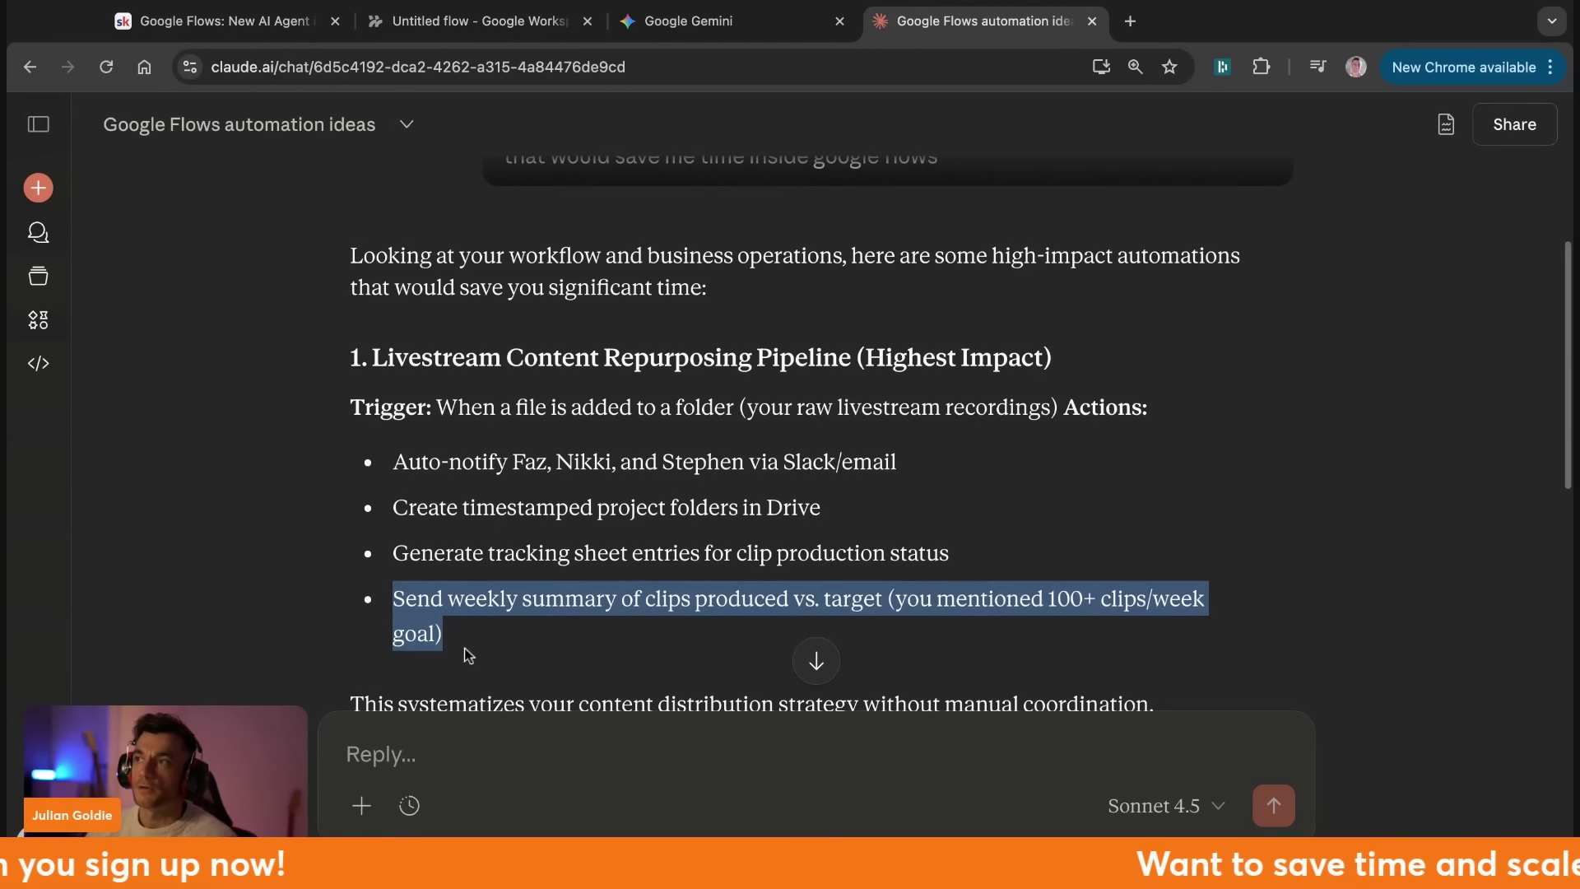
scroll(465, 649, down, 1)
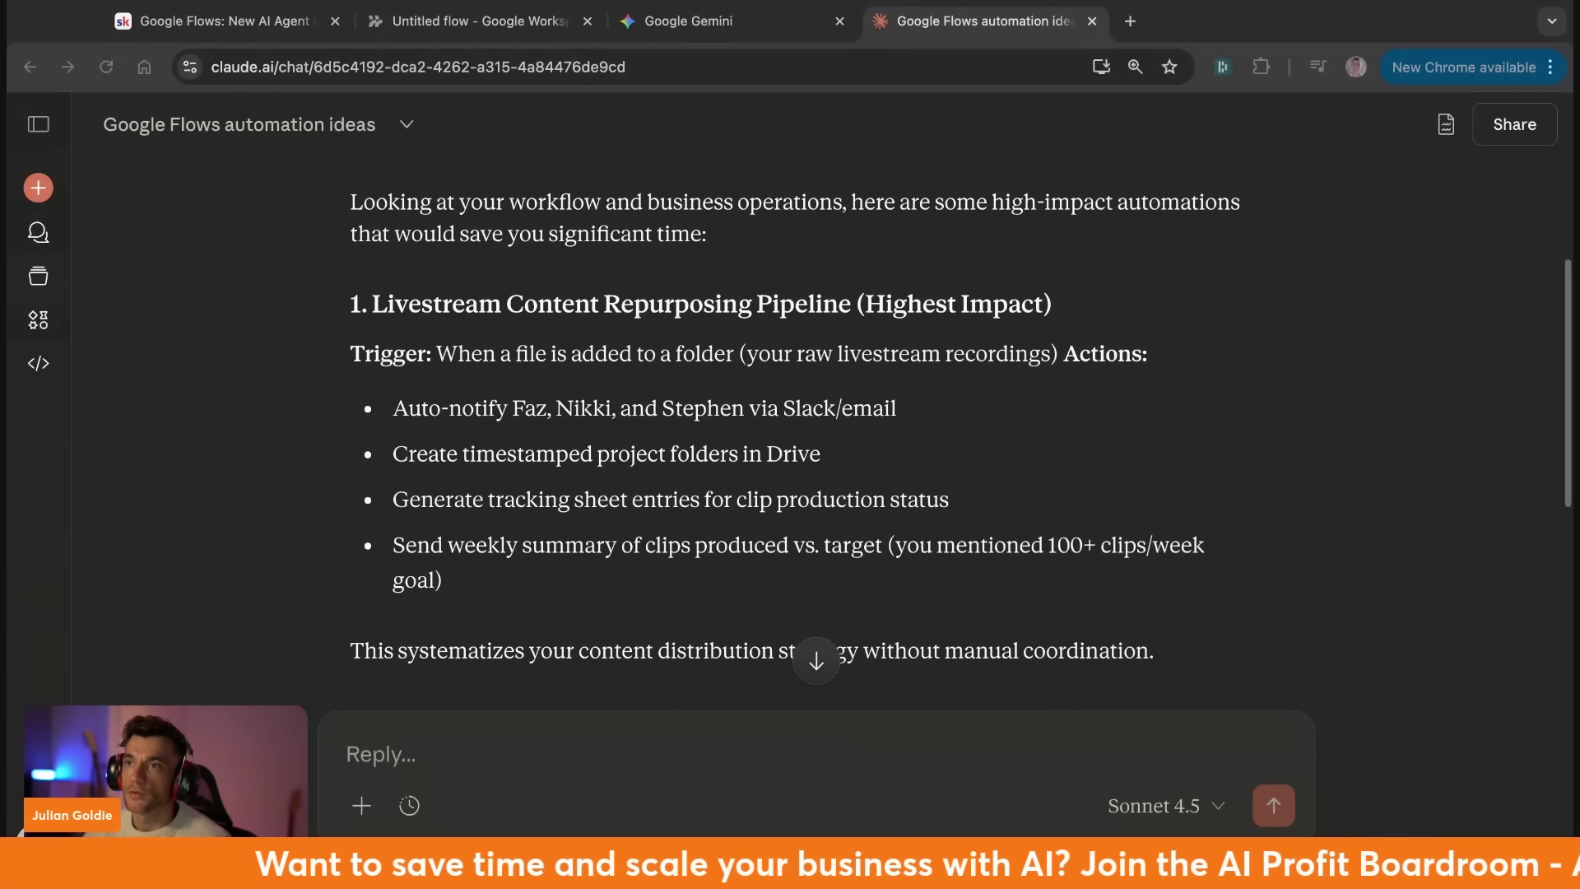
Go back to Workspace Studio's Discover page, browse the email flow templates, and dismiss the satisfaction survey.
click(477, 20)
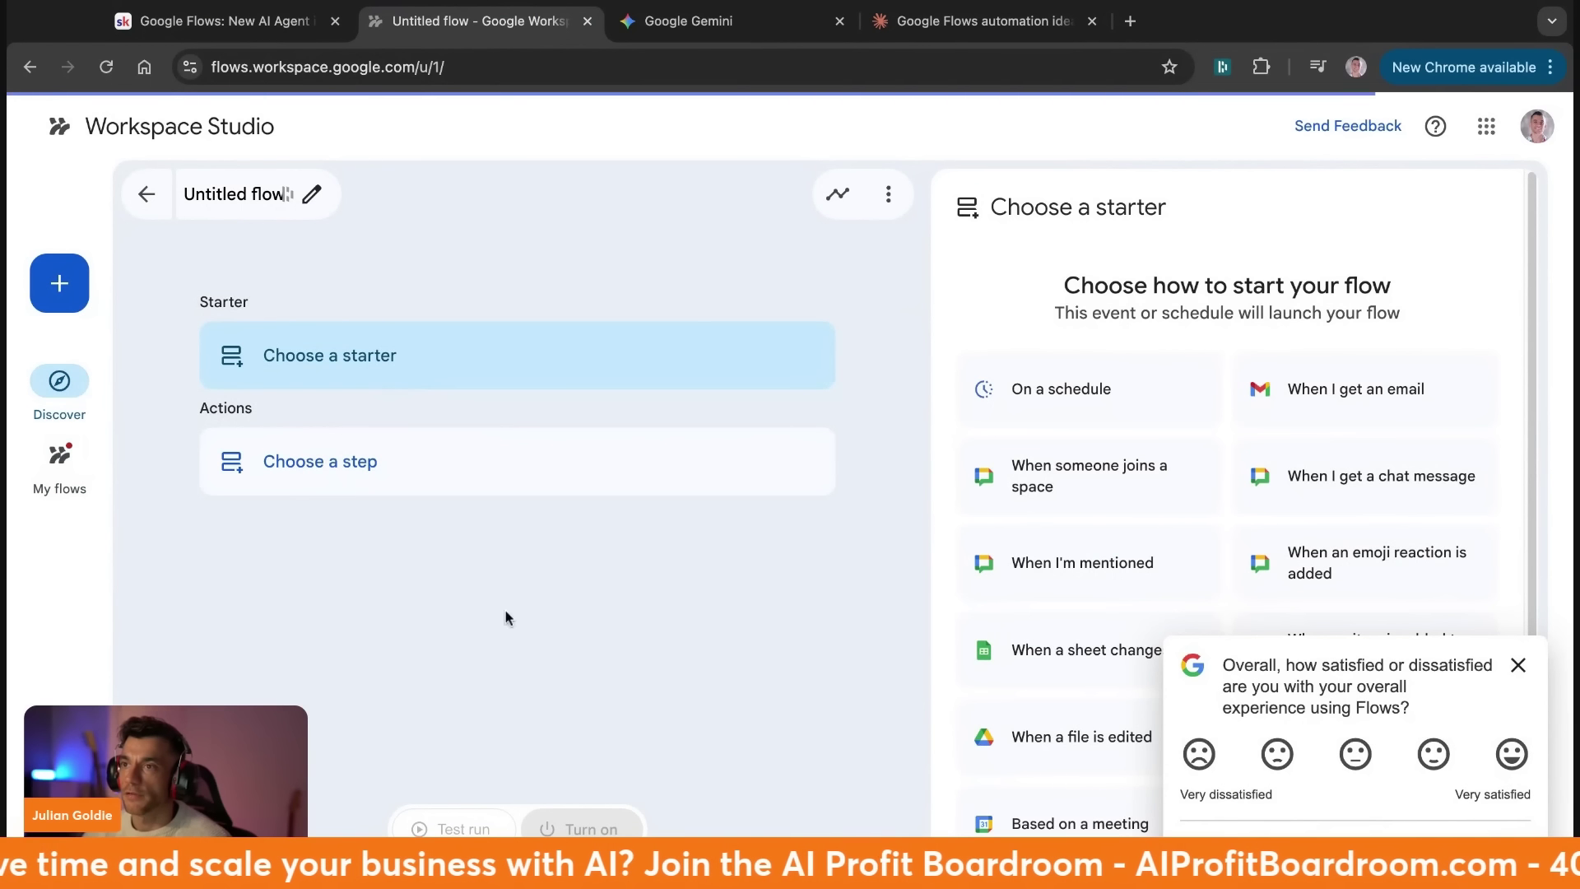
scroll(584, 634, down, 8)
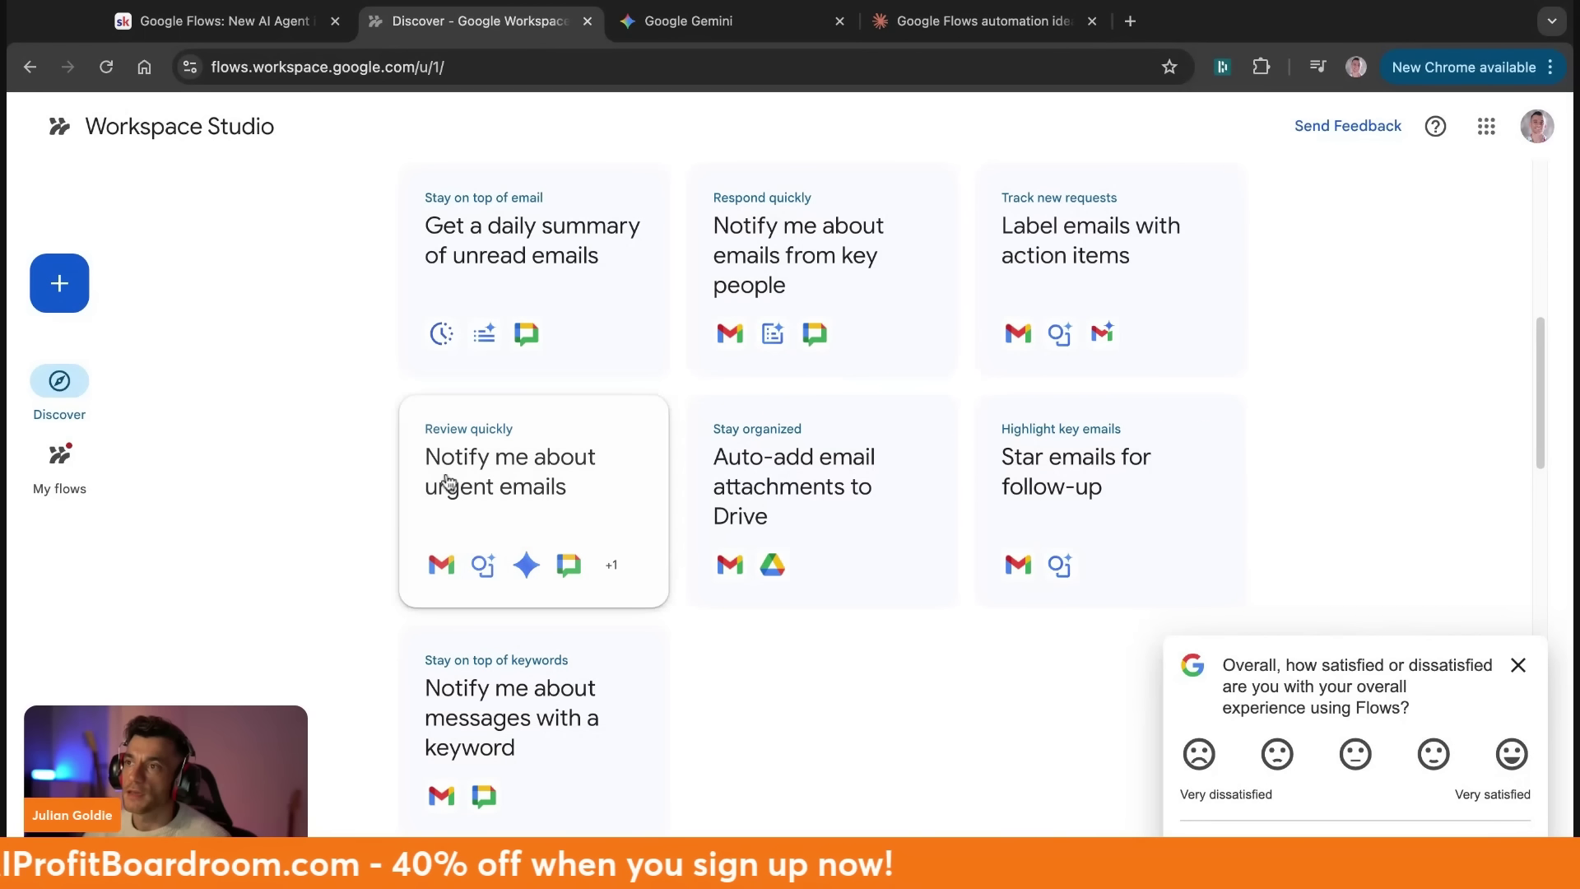
click(1518, 667)
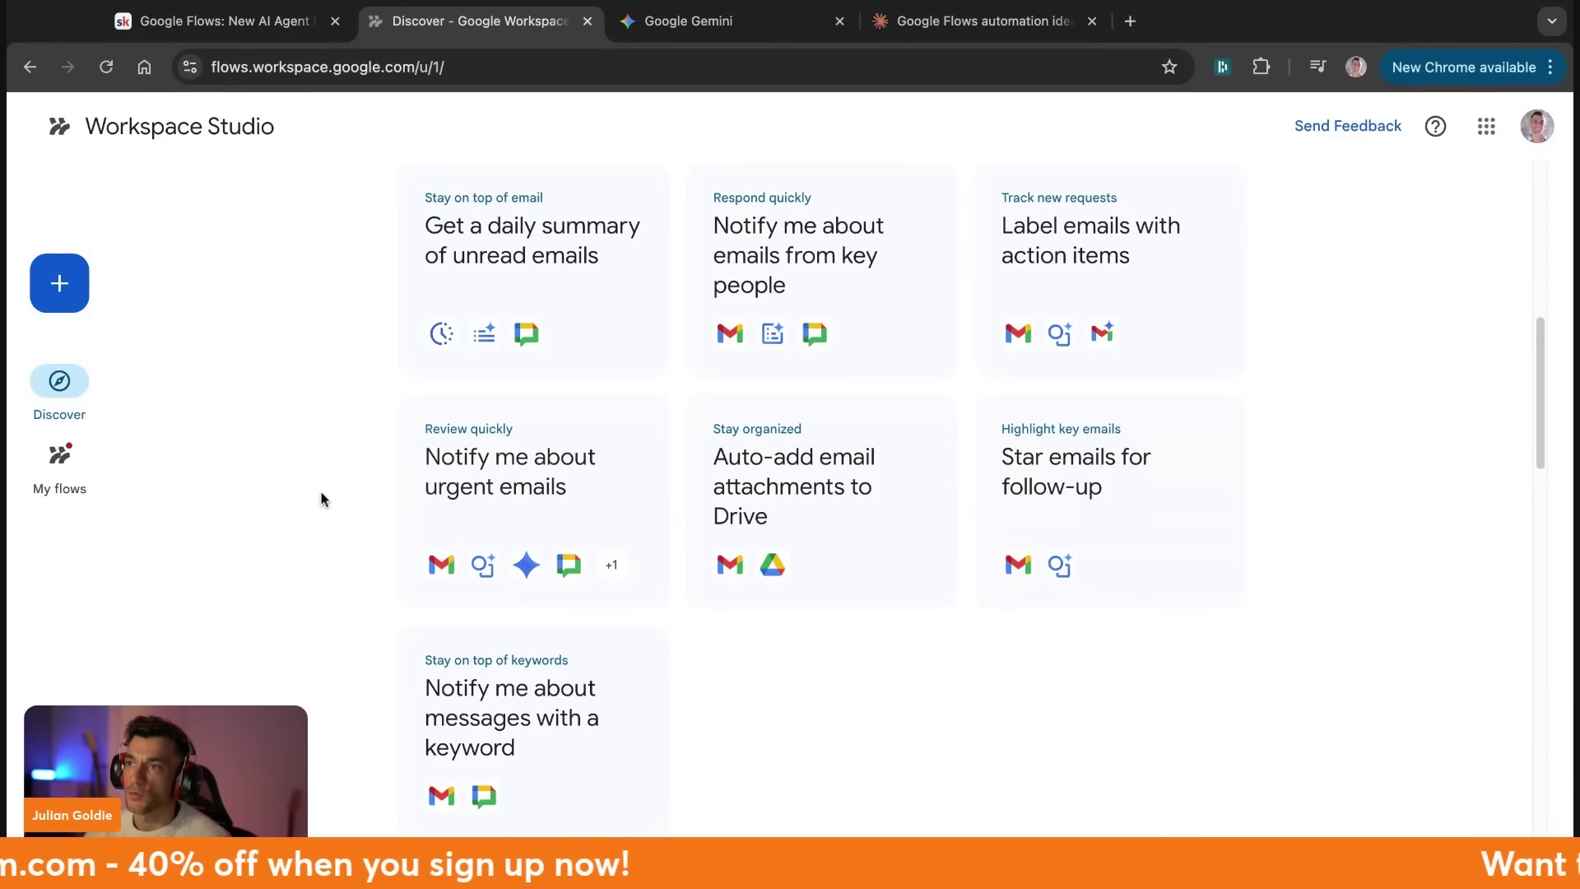
Browse the rest of the email flow templates and the Better meetings templates on the Discover page.
scroll(740, 699, down, 2)
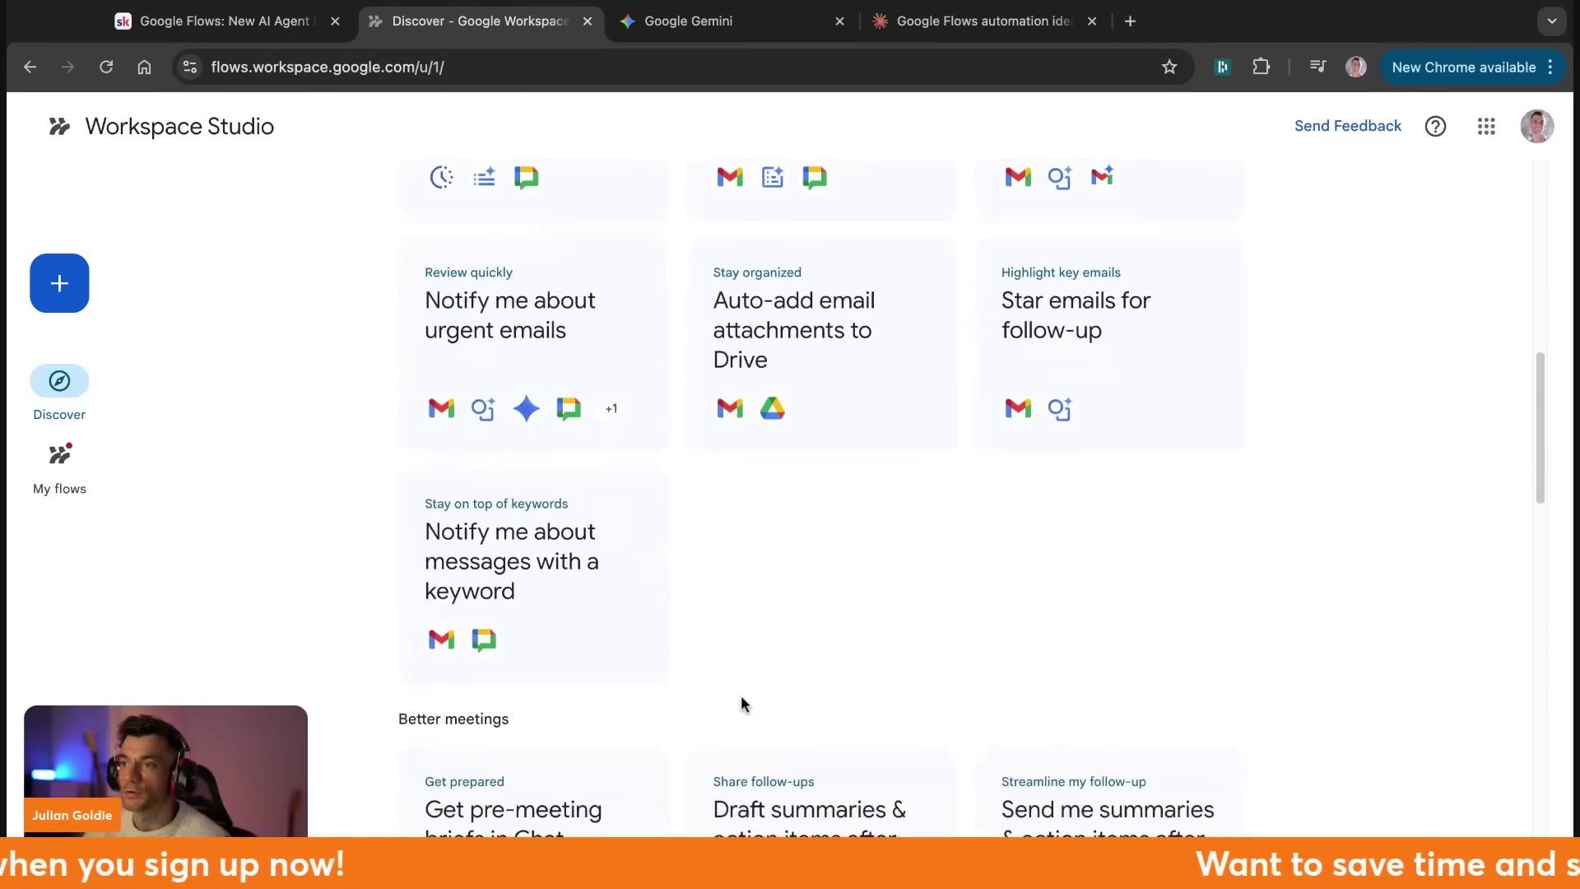
scroll(741, 702, down, 1)
scroll(660, 529, up, 2)
scroll(527, 526, down, 4)
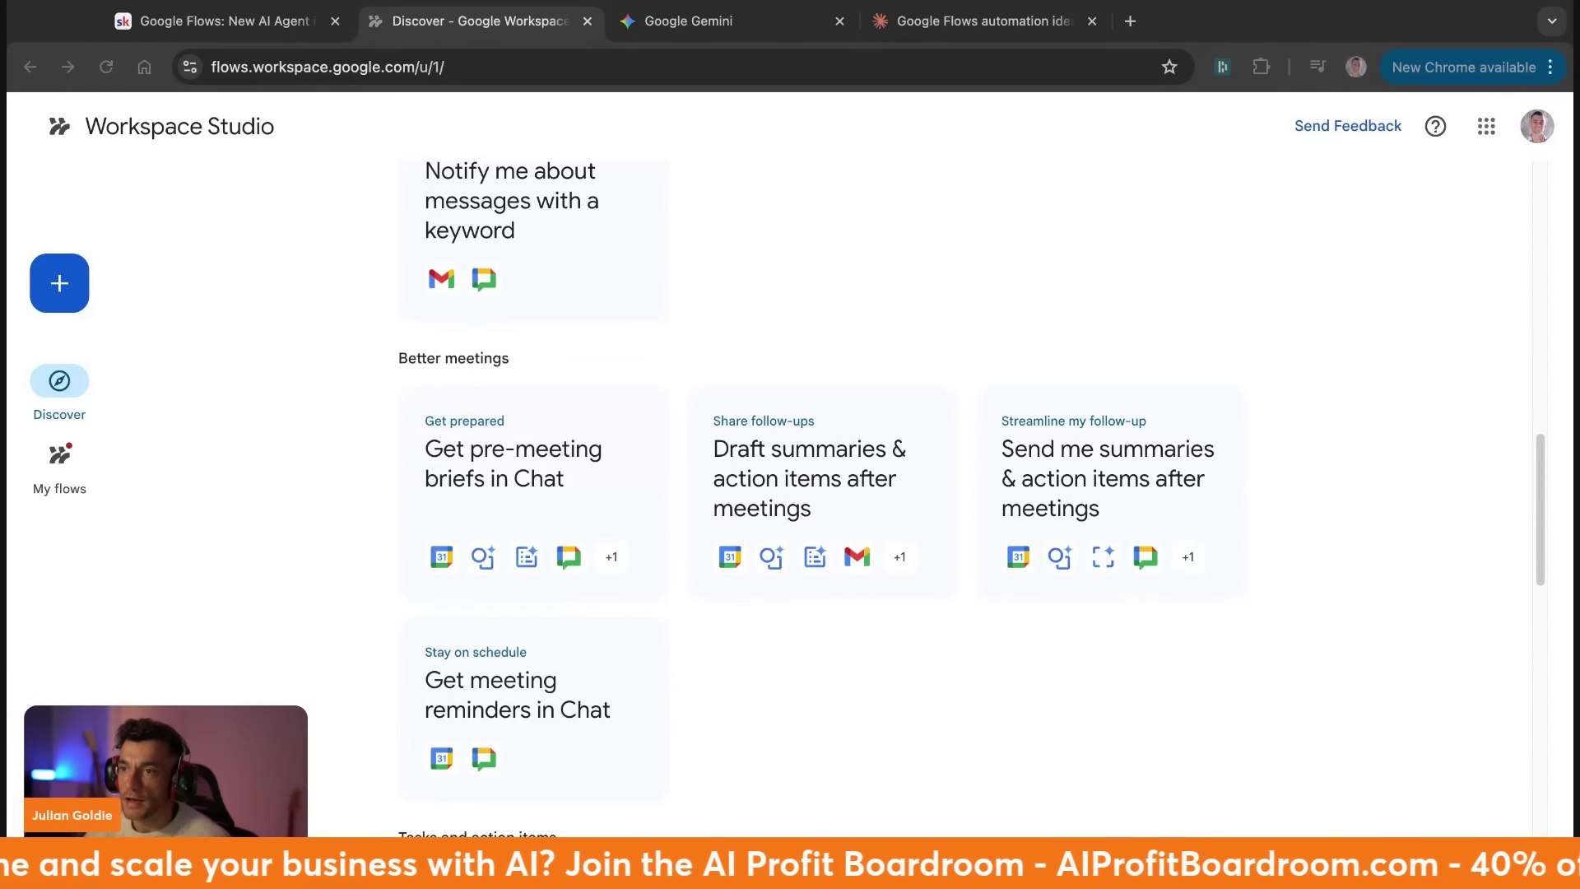
click(683, 761)
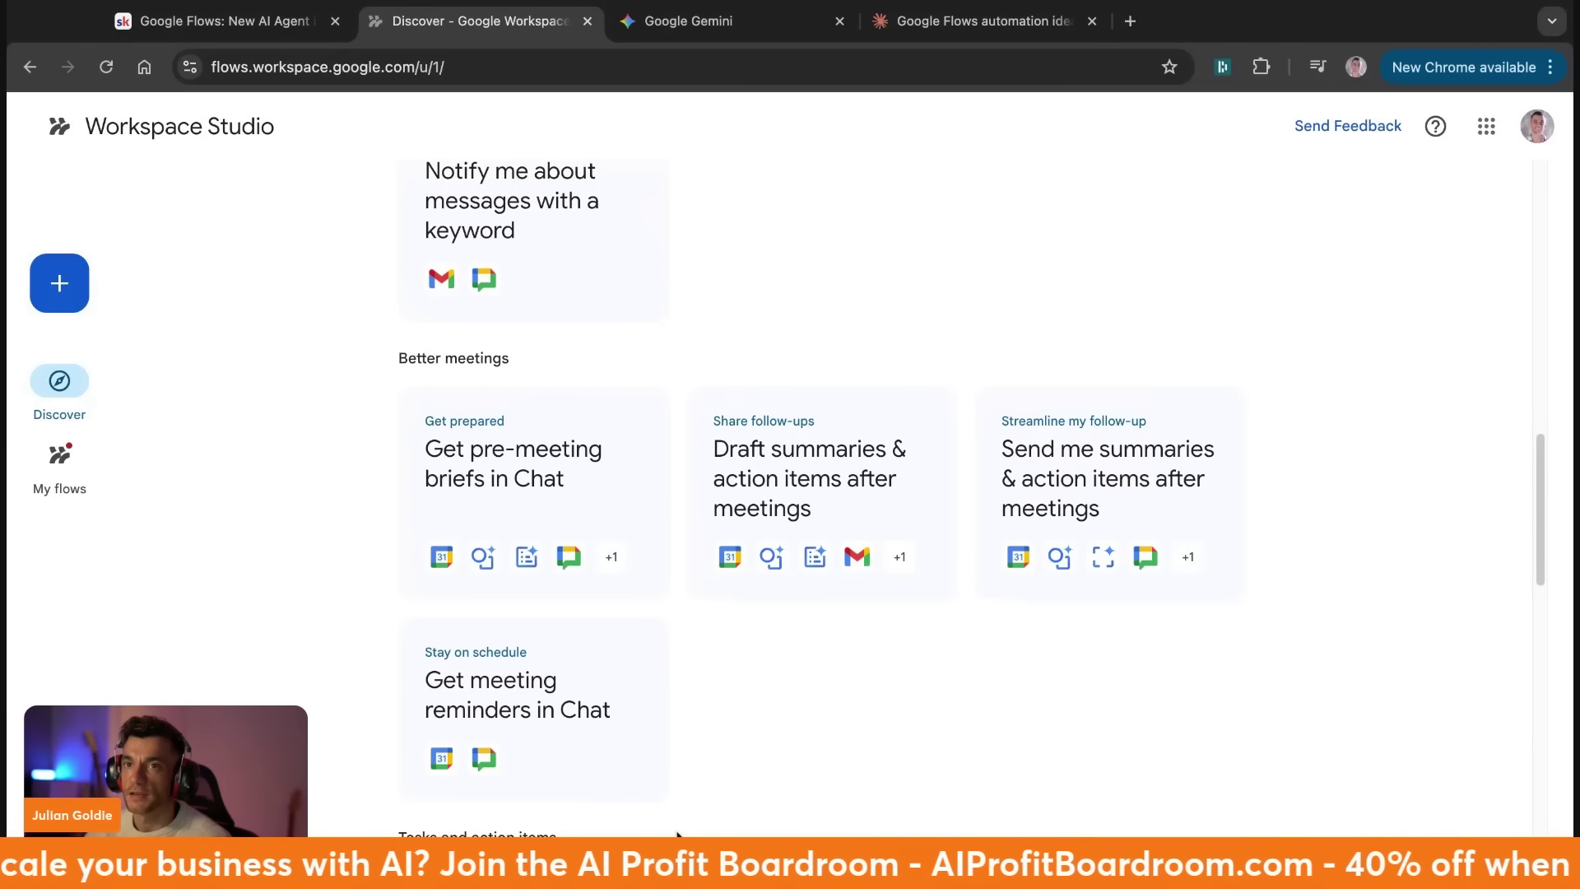
Switch to the AI Money Lab lesson on Google Flows and read Wrong Belief #2, from the Zapier complaint to the one-ecosystem sentence.
click(176, 23)
scroll(750, 490, down, 4)
scroll(727, 494, down, 10)
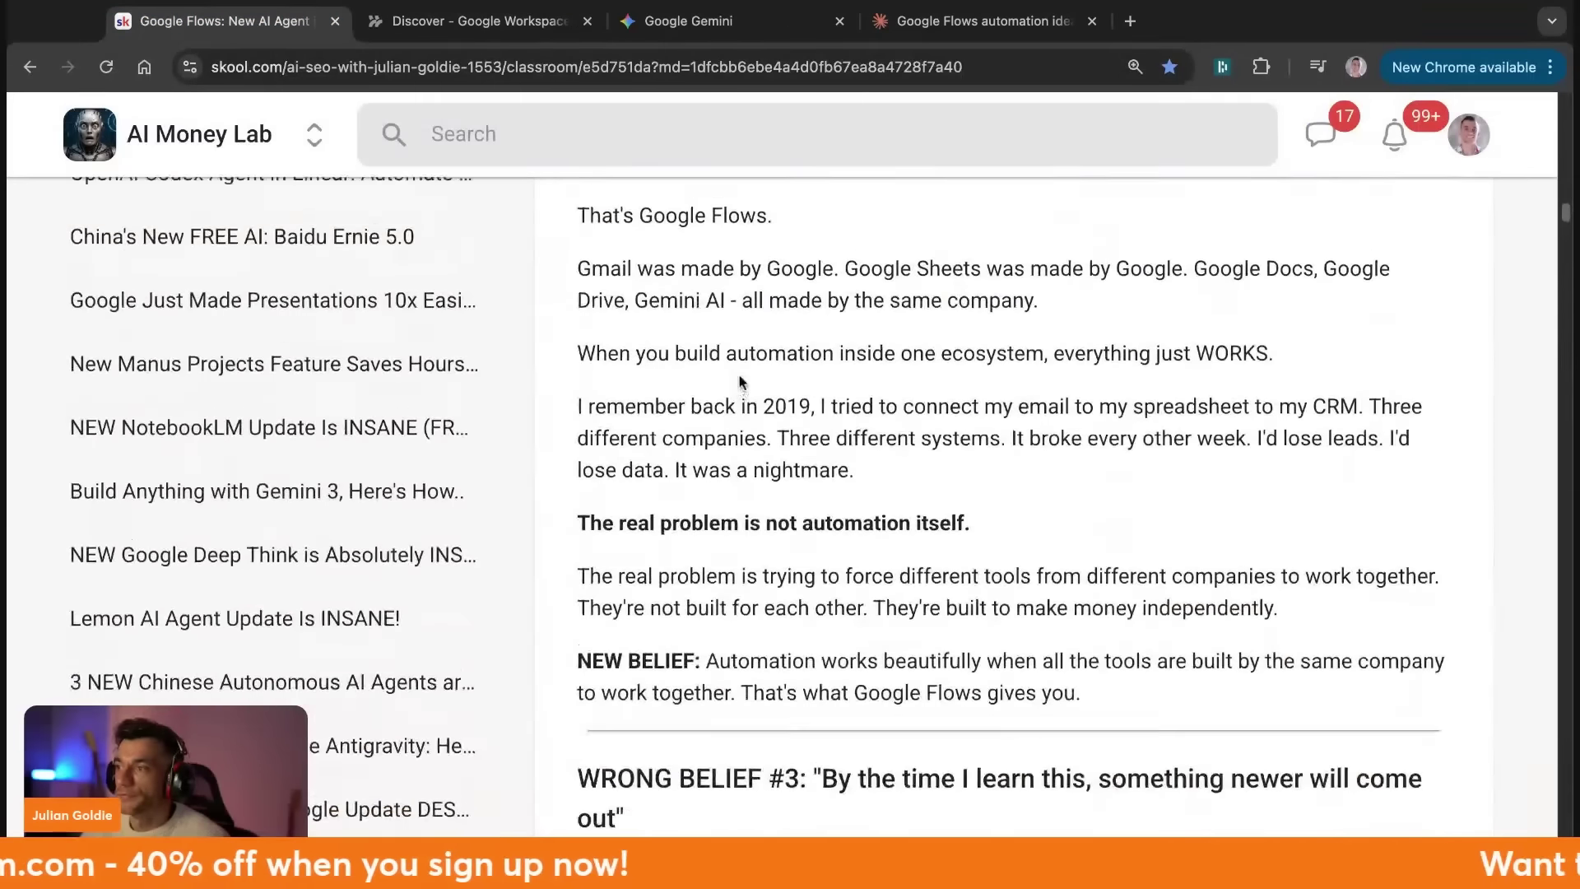
scroll(658, 370, up, 5)
drag(711, 312, 1108, 344)
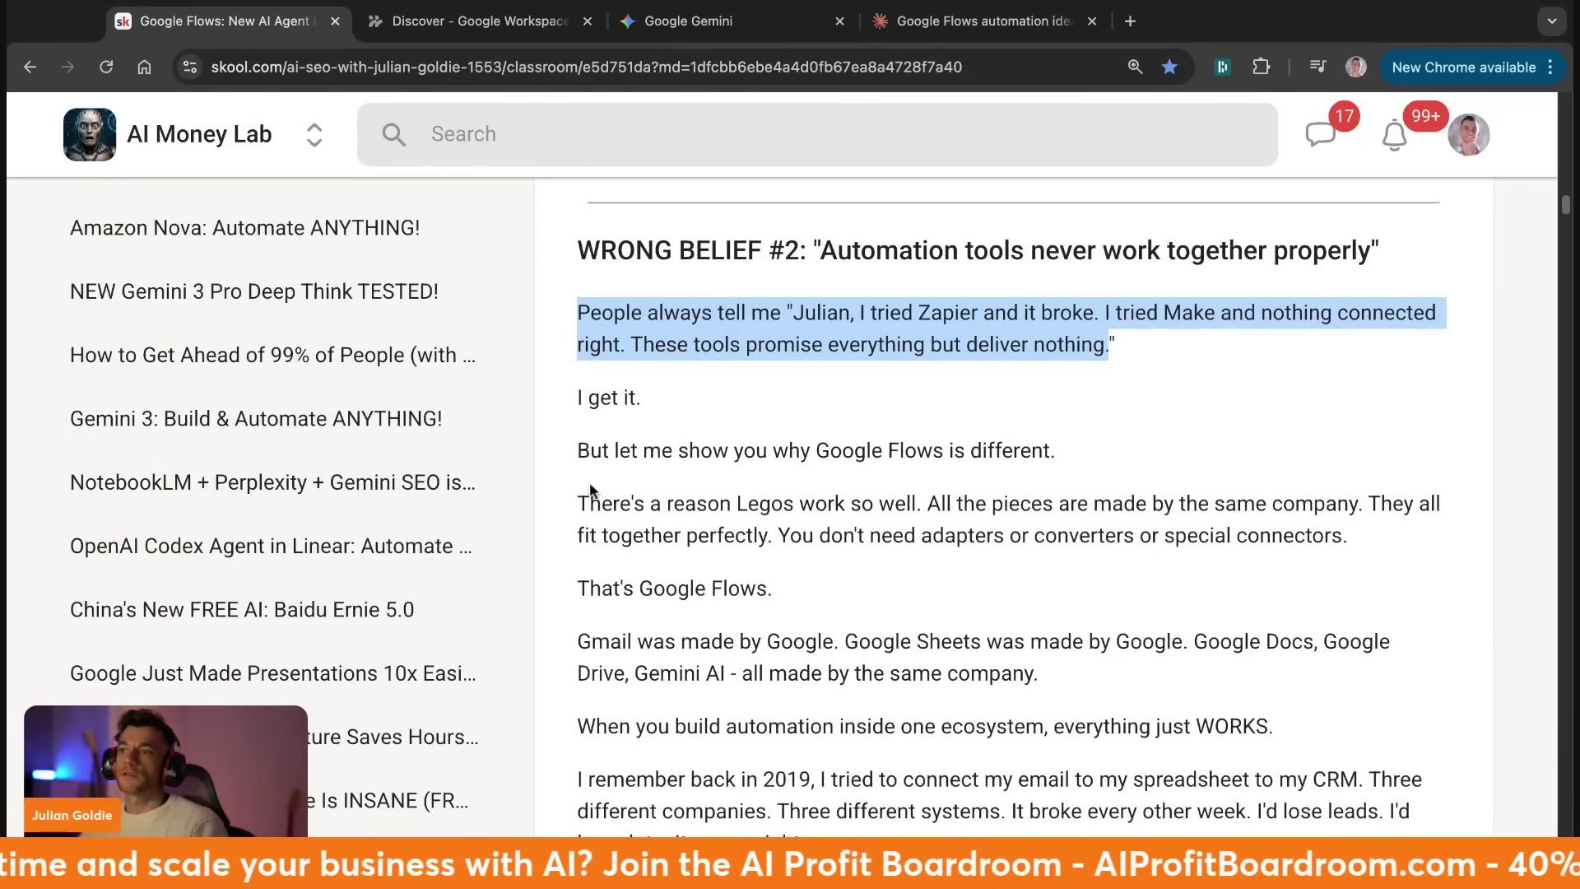
drag(578, 492, 916, 504)
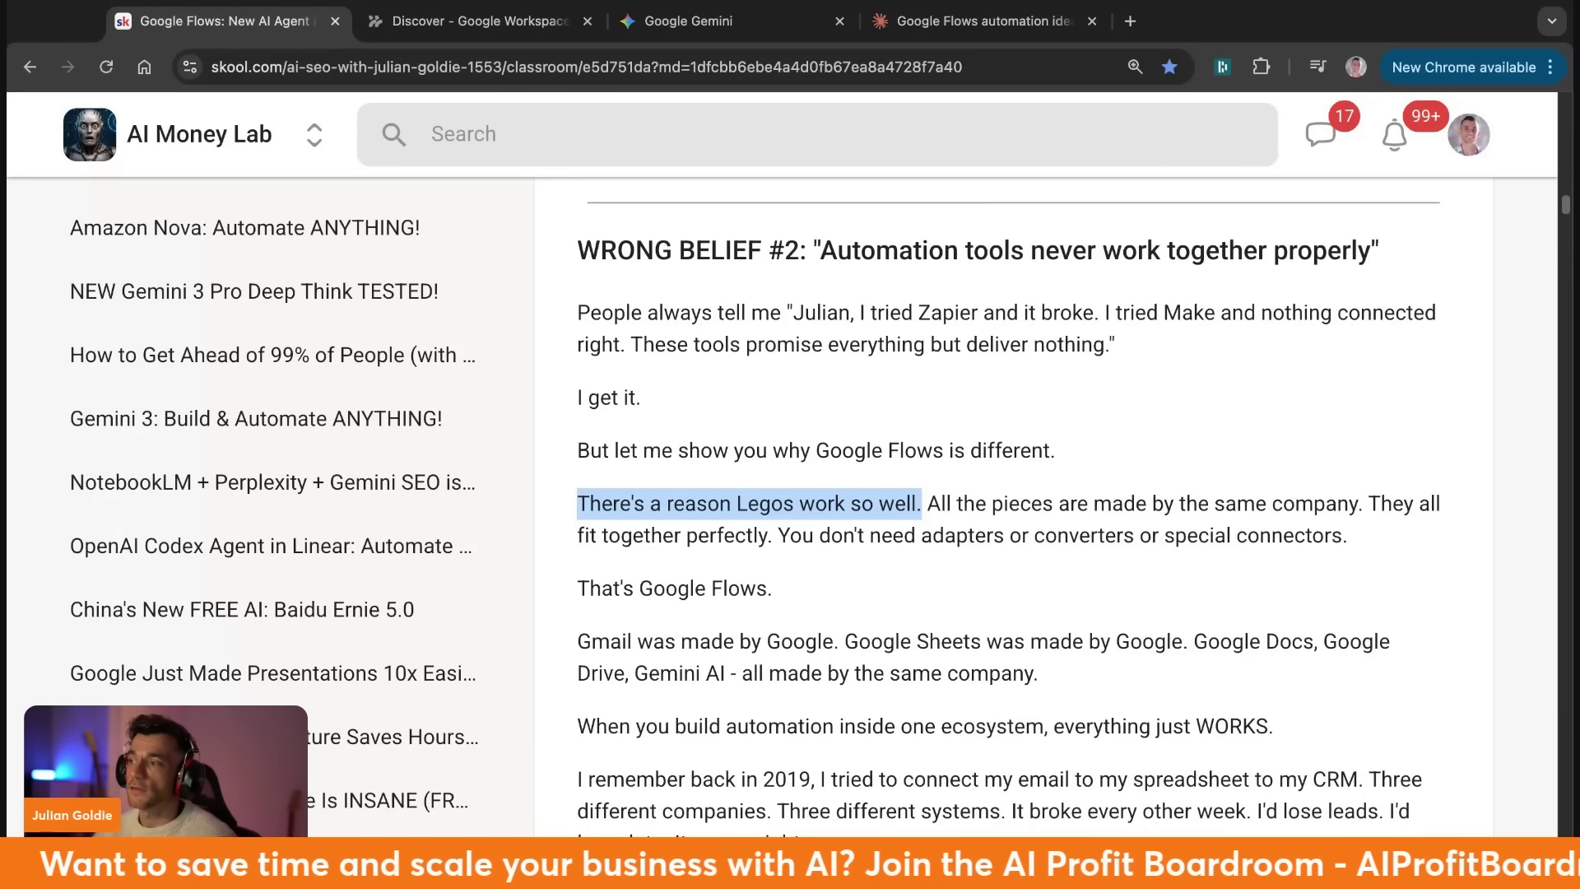
triple_click(827, 725)
scroll(831, 700, down, 3)
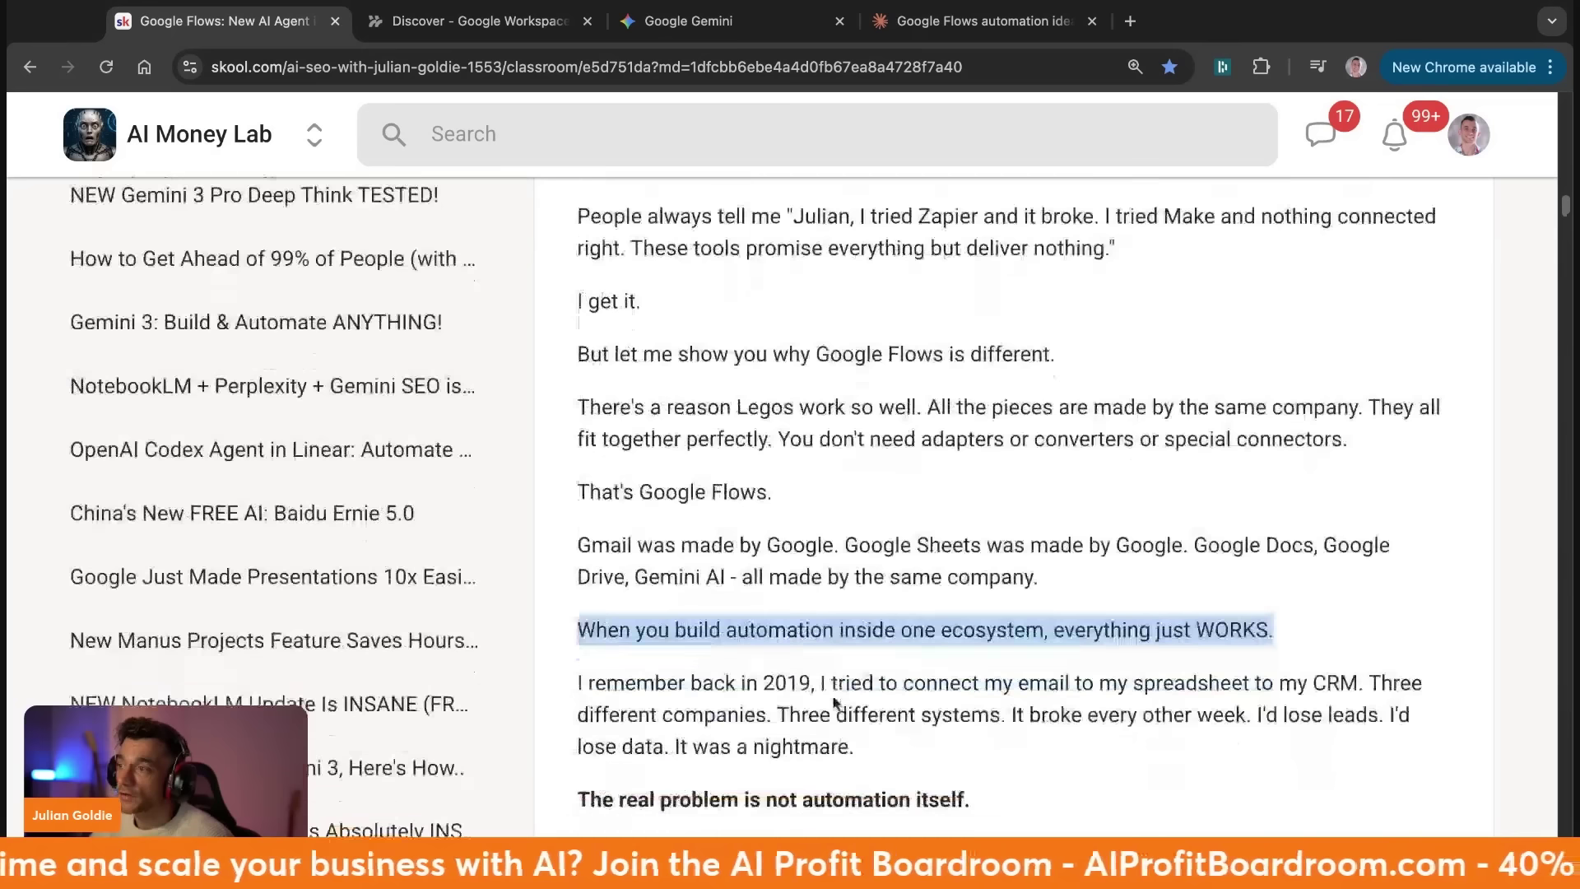
Read through the paragraph about connecting email, spreadsheet and CRM in 2019, highlighting its text along the way.
click(576, 503)
key(shift+alt+Right)
key(shift+alt+Right)
key(shift+alt+Right)
key(shift+alt+Right)
key(shift+alt+Right)
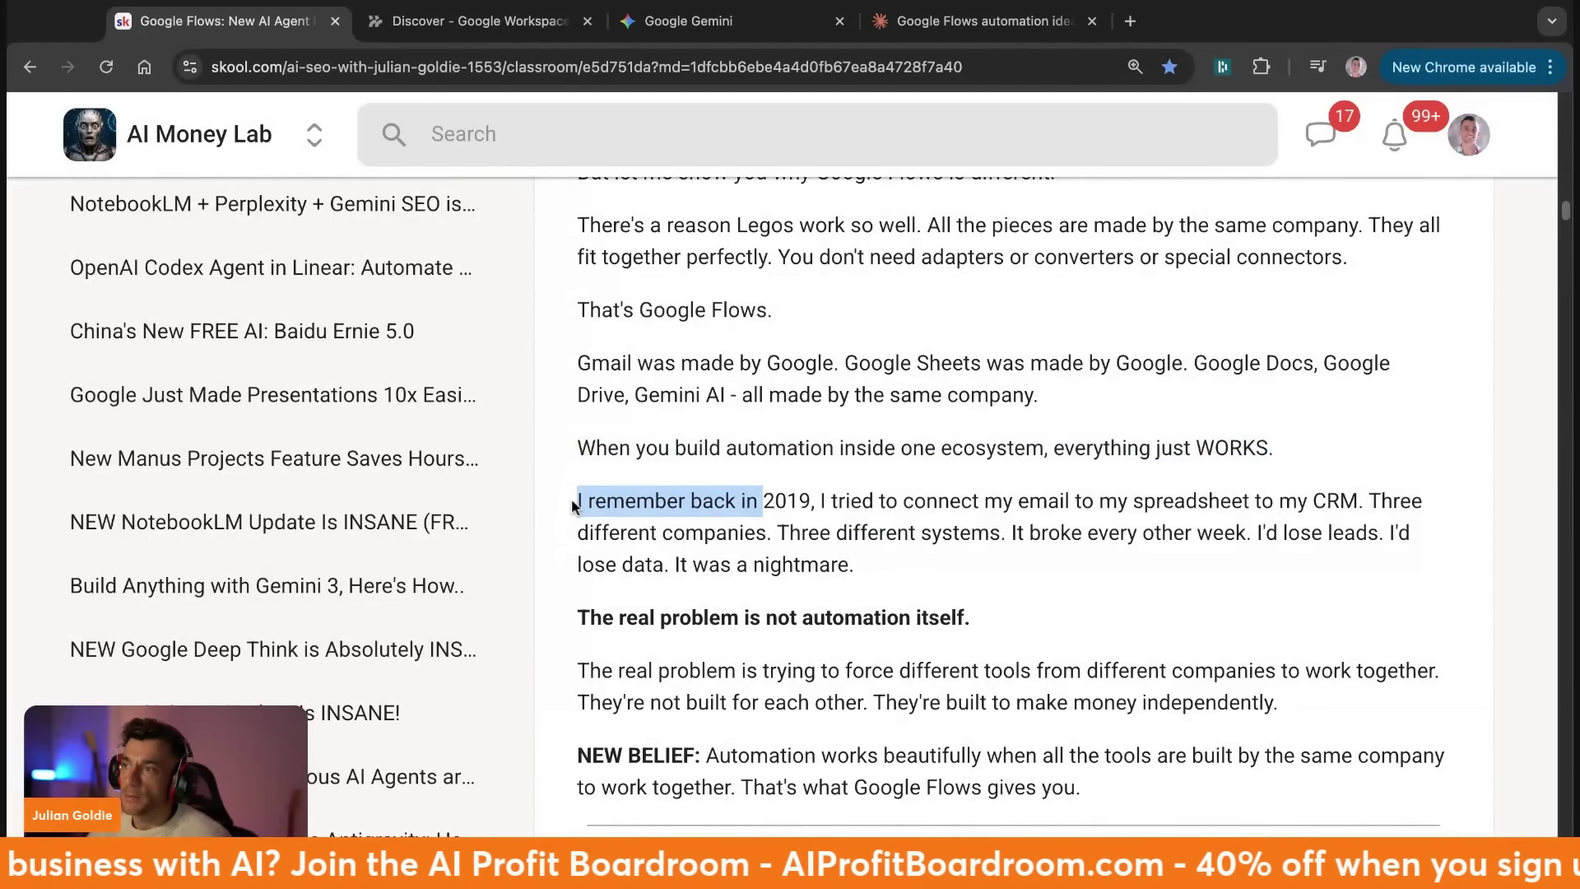
key(shift+Right)
key(shift+Right)
key(shift+Right)
key(shift+Right)
key(shift+Right)
key(shift+Right)
key(shift+Right)
key(shift+Right)
key(shift+Right)
key(shift+Right)
key(shift+Right)
key(shift+Right)
key(shift+Right)
key(shift+Right)
key(shift+Right)
key(shift+Right)
key(shift+Right)
key(shift+Right)
key(shift+Right)
key(shift+Right)
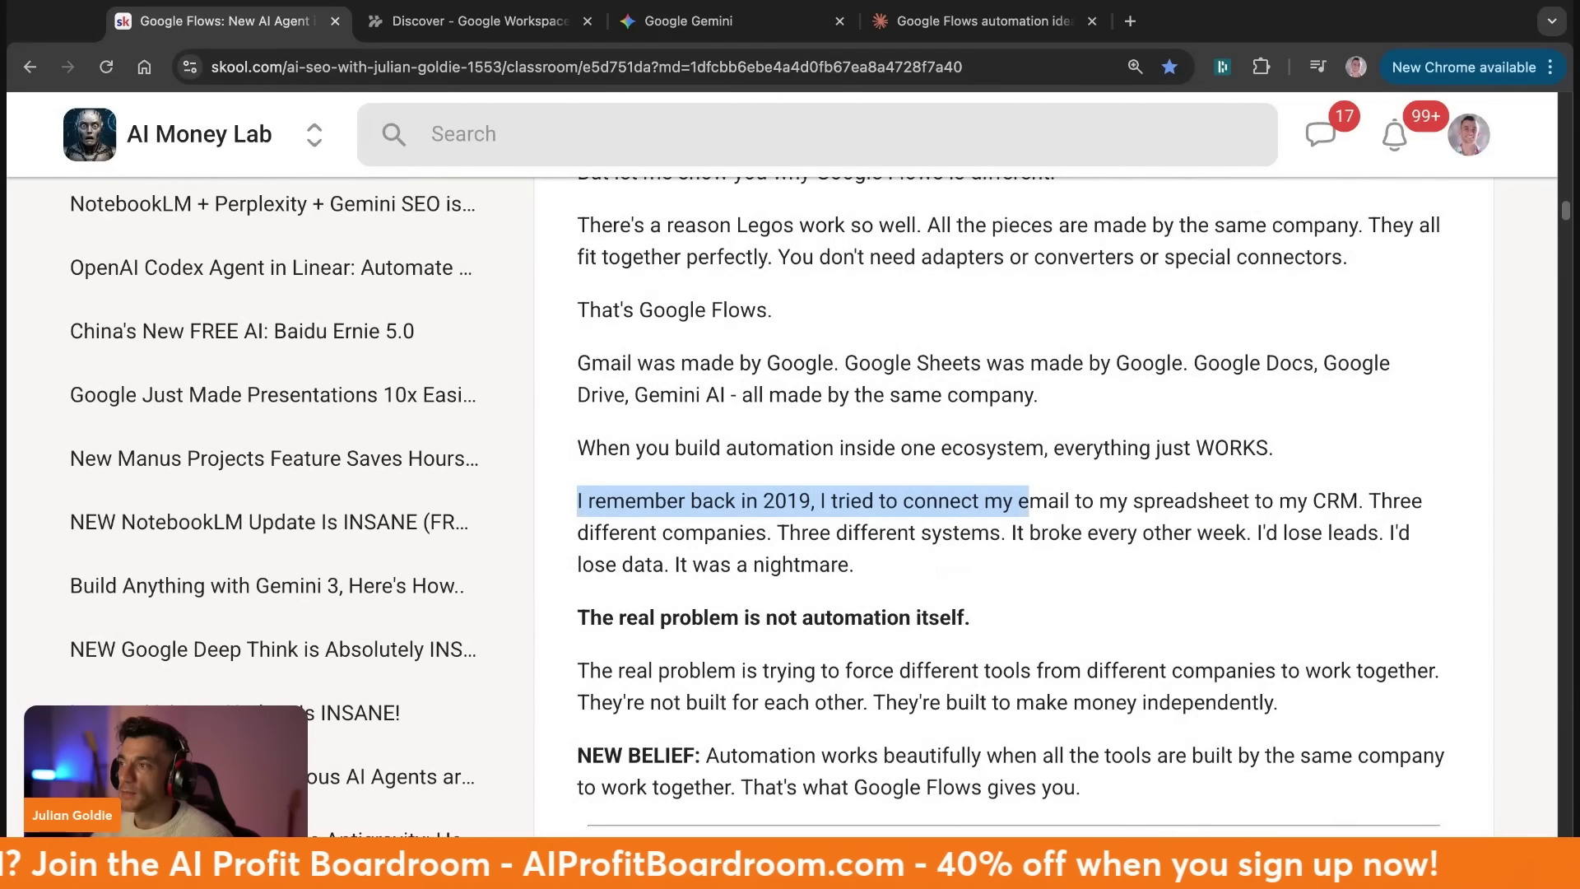
key(shift+Right)
key(shift+Right)
key(shift+Right)
key(shift+Right)
key(shift+Right)
key(shift+Right)
key(shift+Right)
key(shift+Right)
key(shift+Right)
key(shift+Right)
key(shift+Right)
key(shift+Right)
key(shift+Right)
key(shift+Right)
key(shift+alt+Left)
key(shift+alt+Left)
key(shift+alt+Left)
key(shift+alt+Left)
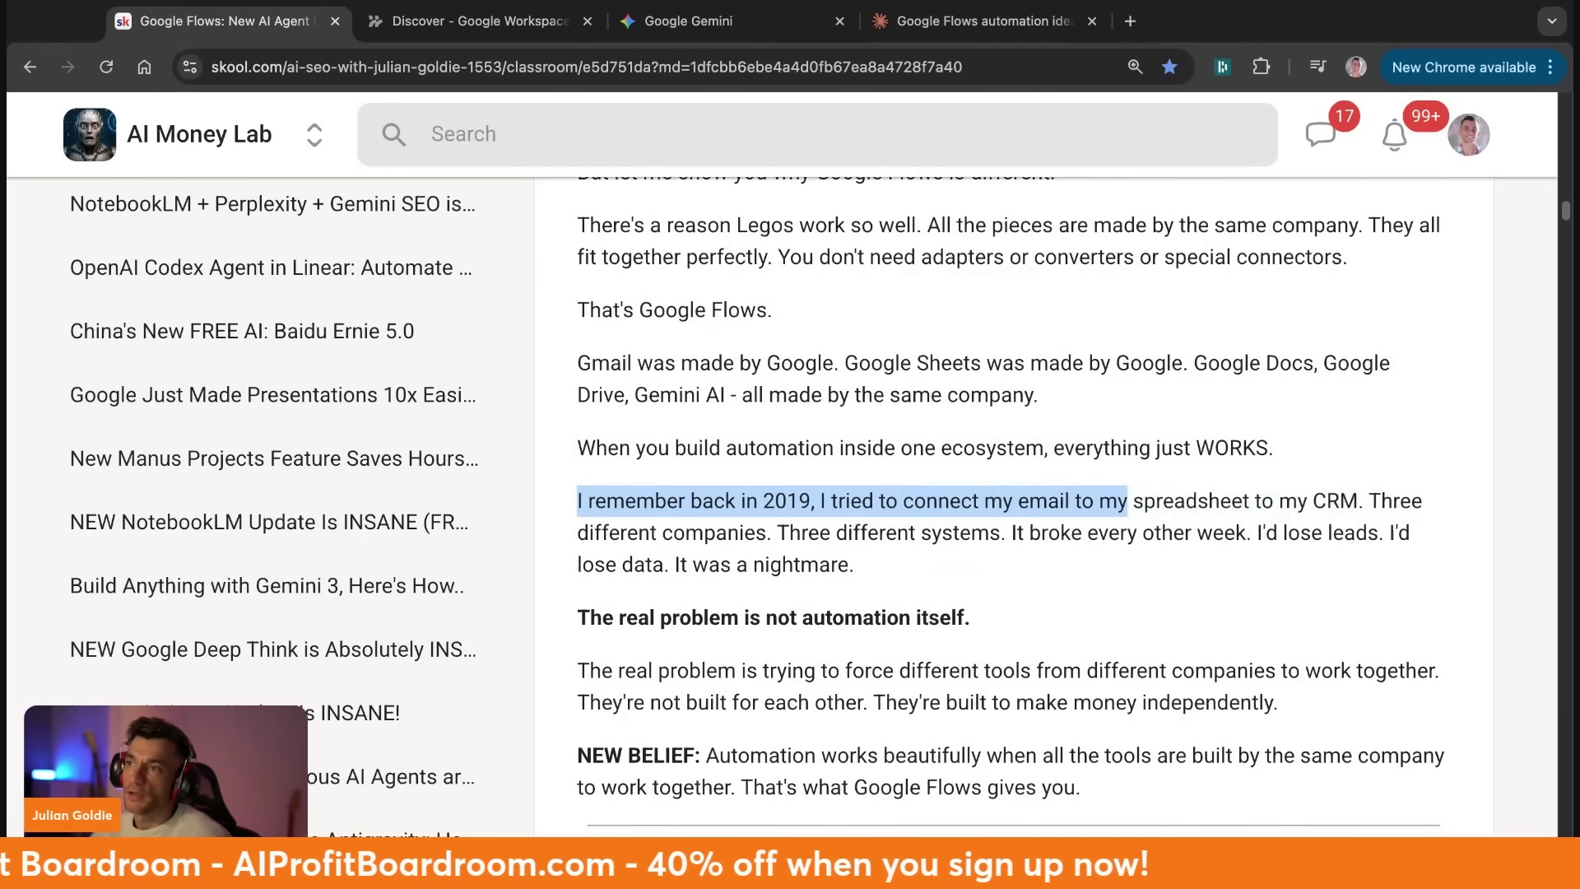
key(shift+Down)
key(shift+Left)
key(shift+Left)
key(shift+Left)
key(shift+alt+Right)
key(shift+alt+Right)
key(shift+alt+Right)
key(shift+Right)
key(shift+Right)
key(shift+Right)
key(shift+Right)
key(shift+Right)
key(shift+Right)
key(shift+Right)
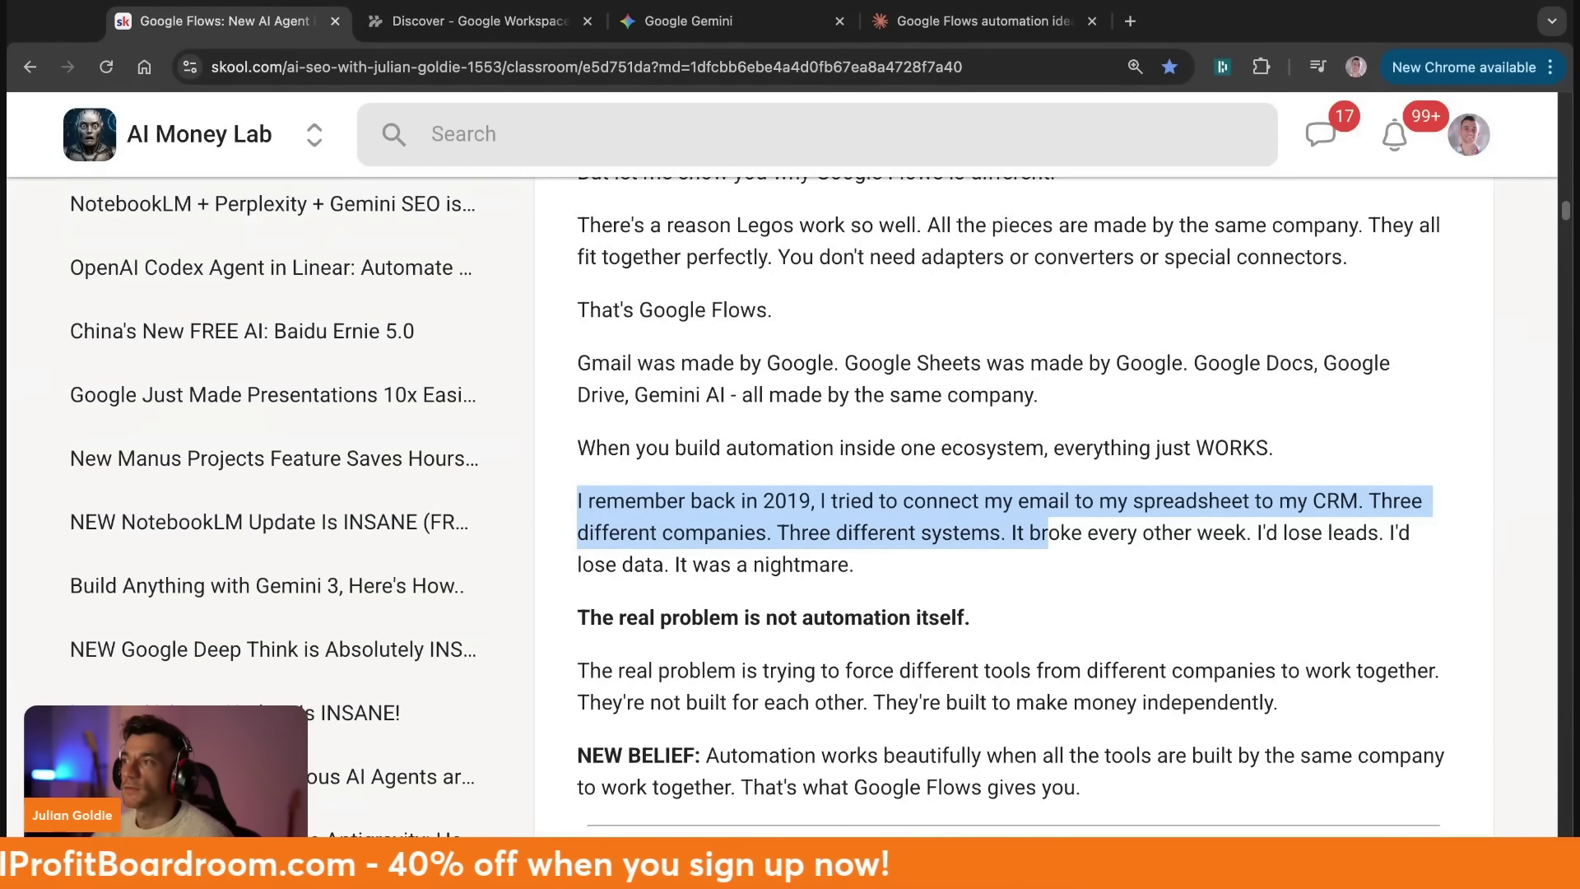
key(shift+alt+Right)
key(shift+alt+Right)
key(shift+alt+Right)
key(shift+alt+Right)
key(shift+alt+Right)
key(shift+alt+Right)
key(shift+alt+Right)
key(shift+alt+Left)
key(shift+alt+Left)
key(shift+alt+Left)
key(shift+alt+Left)
key(shift+alt+Left)
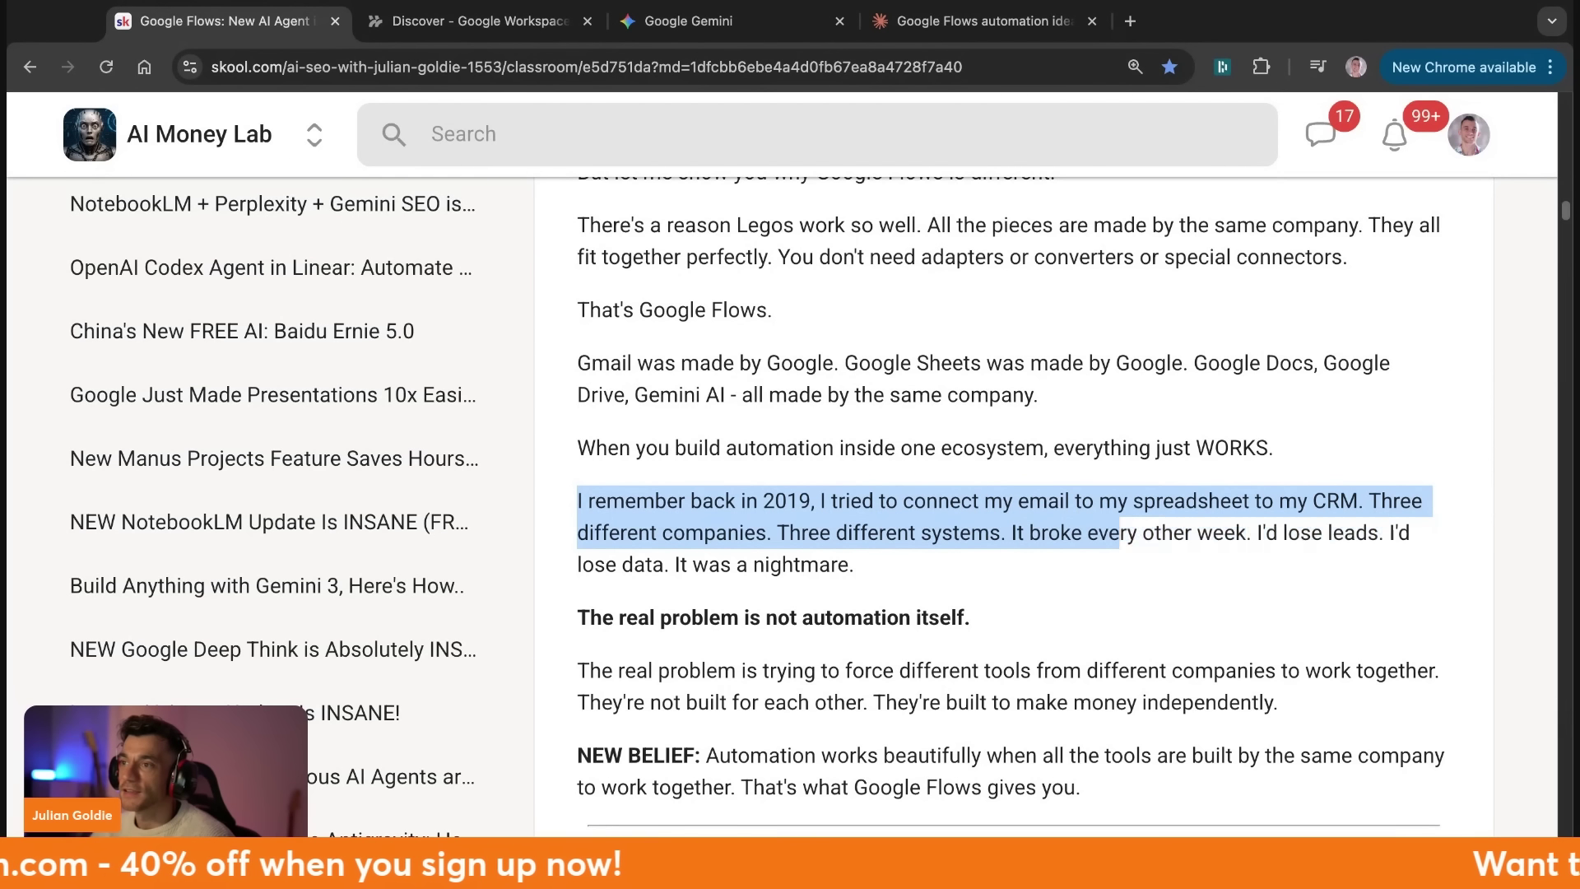
key(shift+Down)
key(shift+Right)
key(shift+Right)
key(shift+Right)
key(shift+Right)
key(shift+Right)
key(Right)
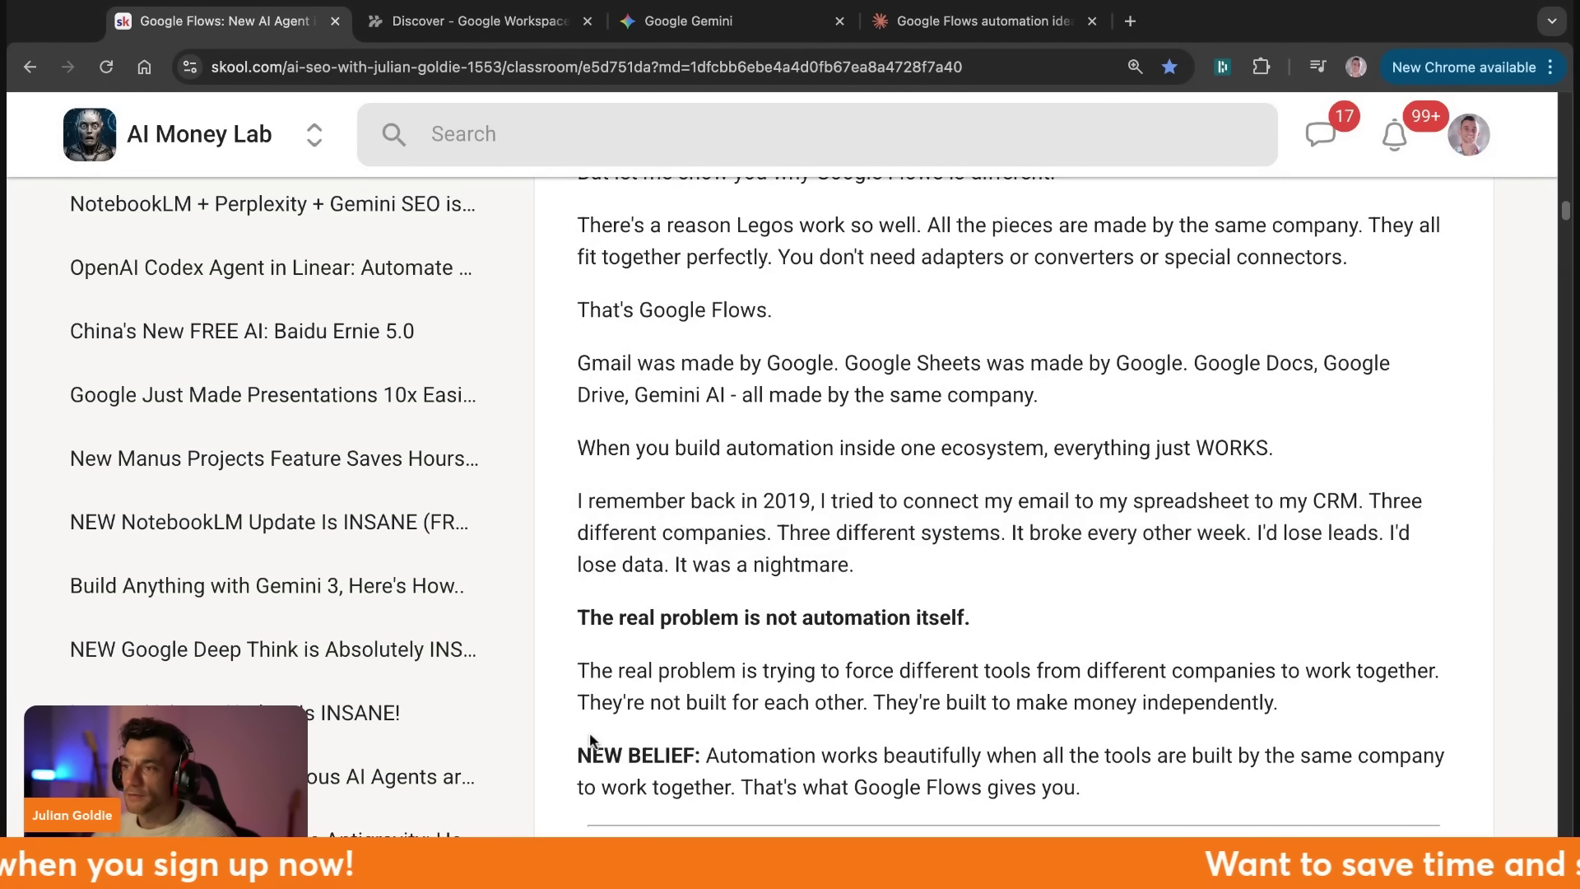
Highlight the bold line "The real problem is not automation itself" and read the sentence about forcing different companies' tools to work together.
triple_click(557, 630)
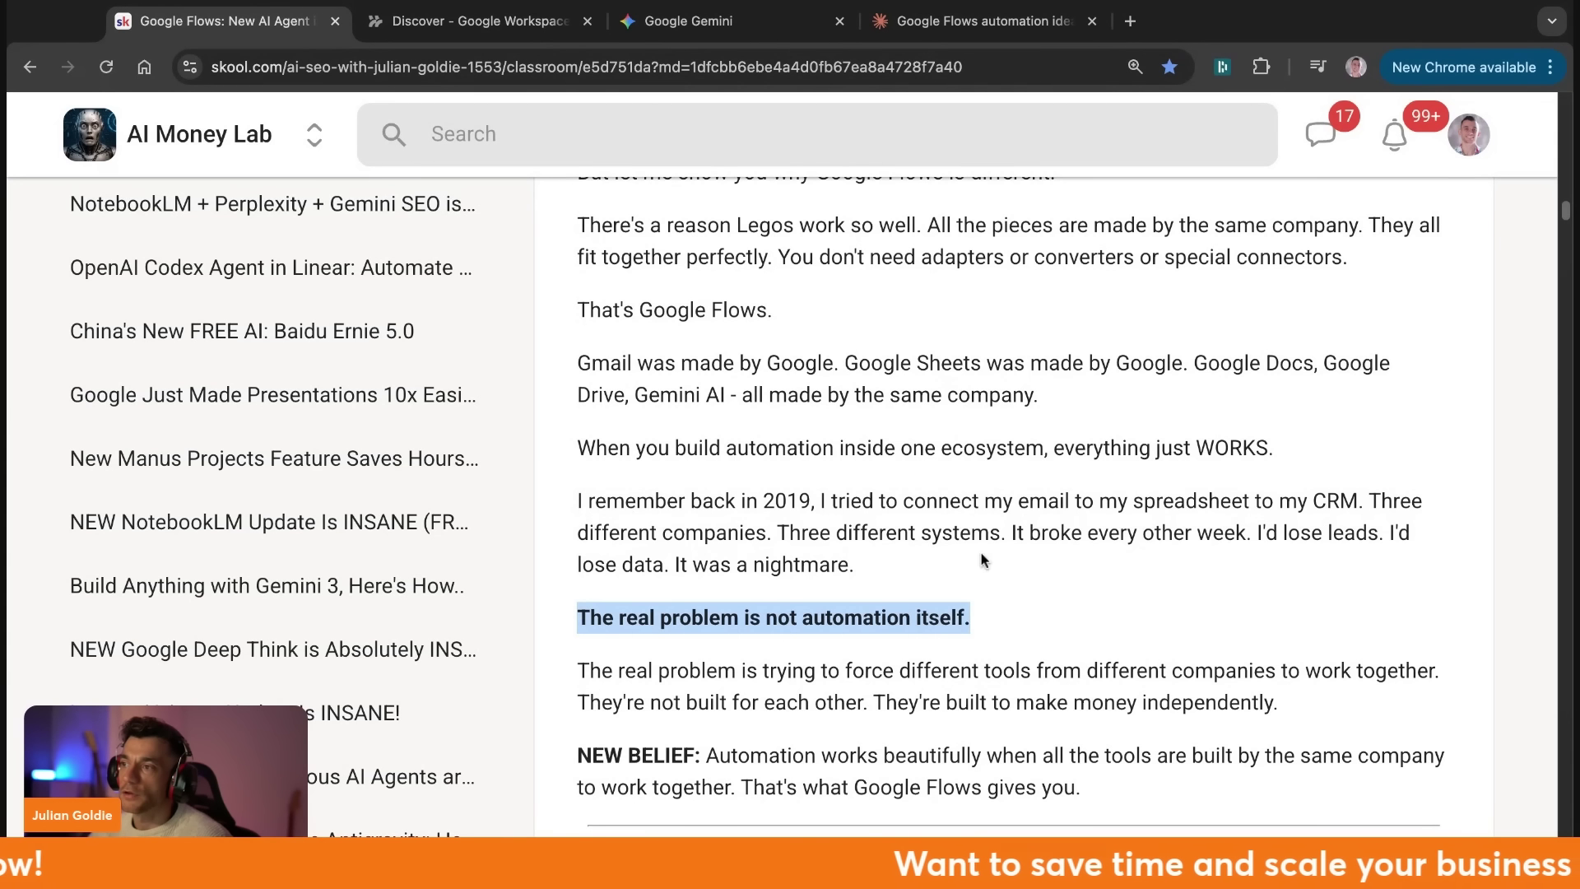
click(582, 672)
key(shift+Right)
key(shift+Right)
key(shift+Right)
key(shift+Right)
key(shift+Right)
key(shift+Right)
key(shift+Right)
key(shift+Right)
key(shift+Right)
key(shift+Right)
key(shift+Right)
key(shift+Right)
key(shift+Right)
key(shift+Right)
key(shift+Right)
key(shift+Right)
key(shift+Right)
key(shift+Right)
key(shift+Right)
key(shift+Right)
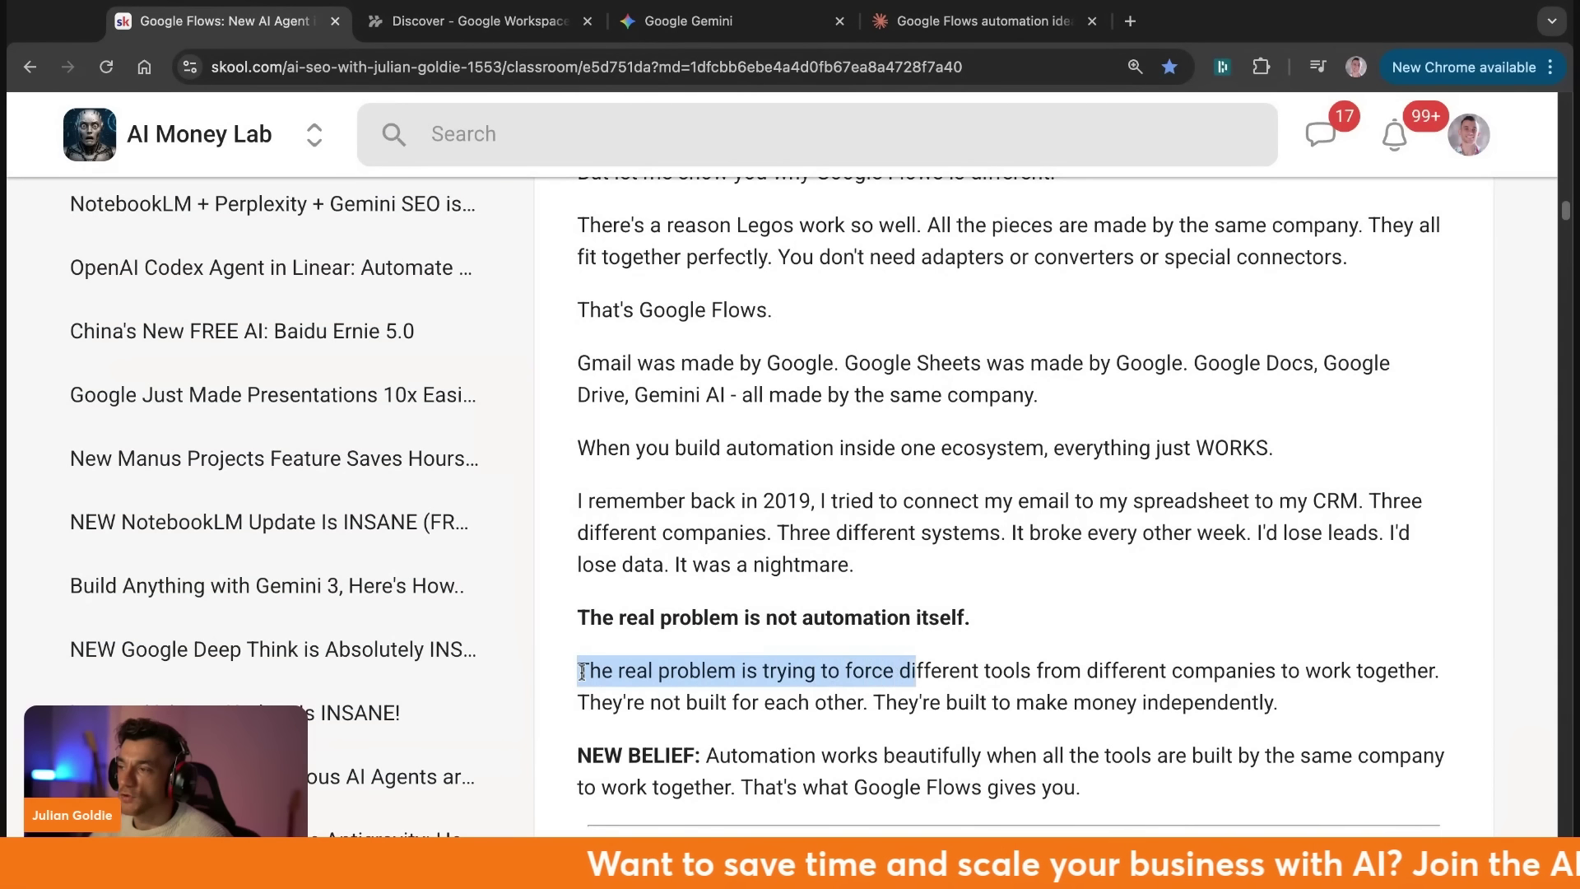
key(shift+Right)
key(shift+Right)
key(shift+Right)
key(shift+Right)
key(shift+Right)
key(shift+Right)
key(shift+Right)
key(shift+Right)
key(shift+Right)
key(shift+Right)
key(shift+Right)
key(shift+Right)
key(shift+Right)
key(shift+Right)
key(shift+Right)
key(shift+Right)
key(shift+Right)
key(shift+Right)
key(shift+Right)
key(shift+Right)
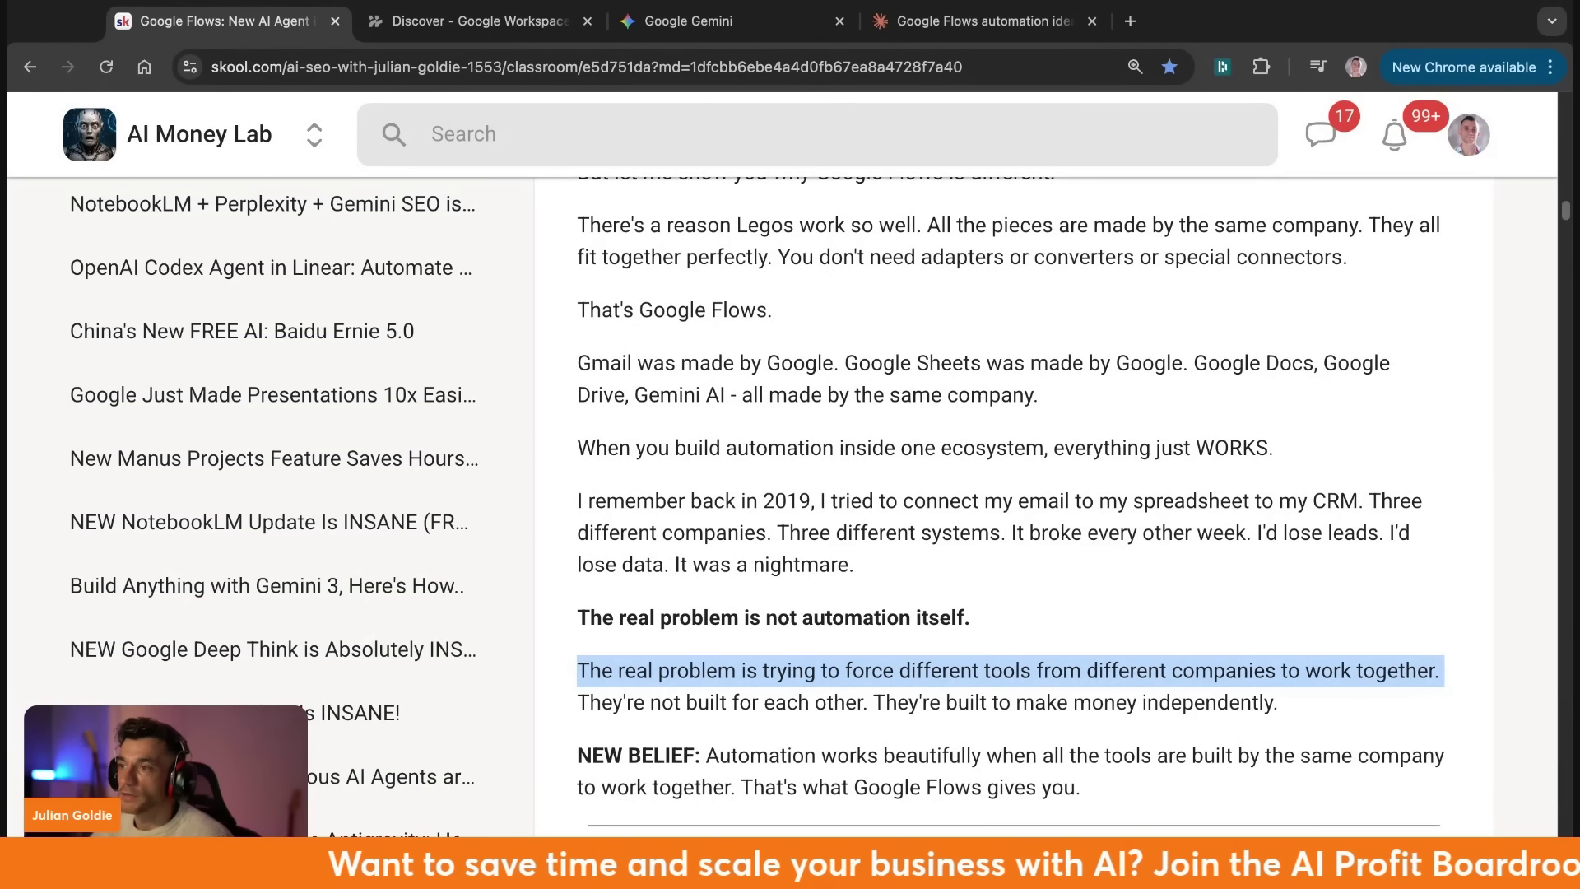
Highlight and read the text from "They're not built for each other" through "They're built to make money independently".
click(580, 704)
key(shift+Right)
key(shift+Right)
key(shift+Right)
key(shift+Right)
key(shift+Right)
key(shift+Right)
key(shift+Right)
key(shift+Right)
key(shift+Right)
key(shift+Right)
key(shift+Right)
key(shift+Right)
key(shift+Right)
key(shift+Right)
key(shift+Right)
key(shift+Right)
key(shift+Right)
key(shift+Right)
key(shift+Right)
key(shift+Right)
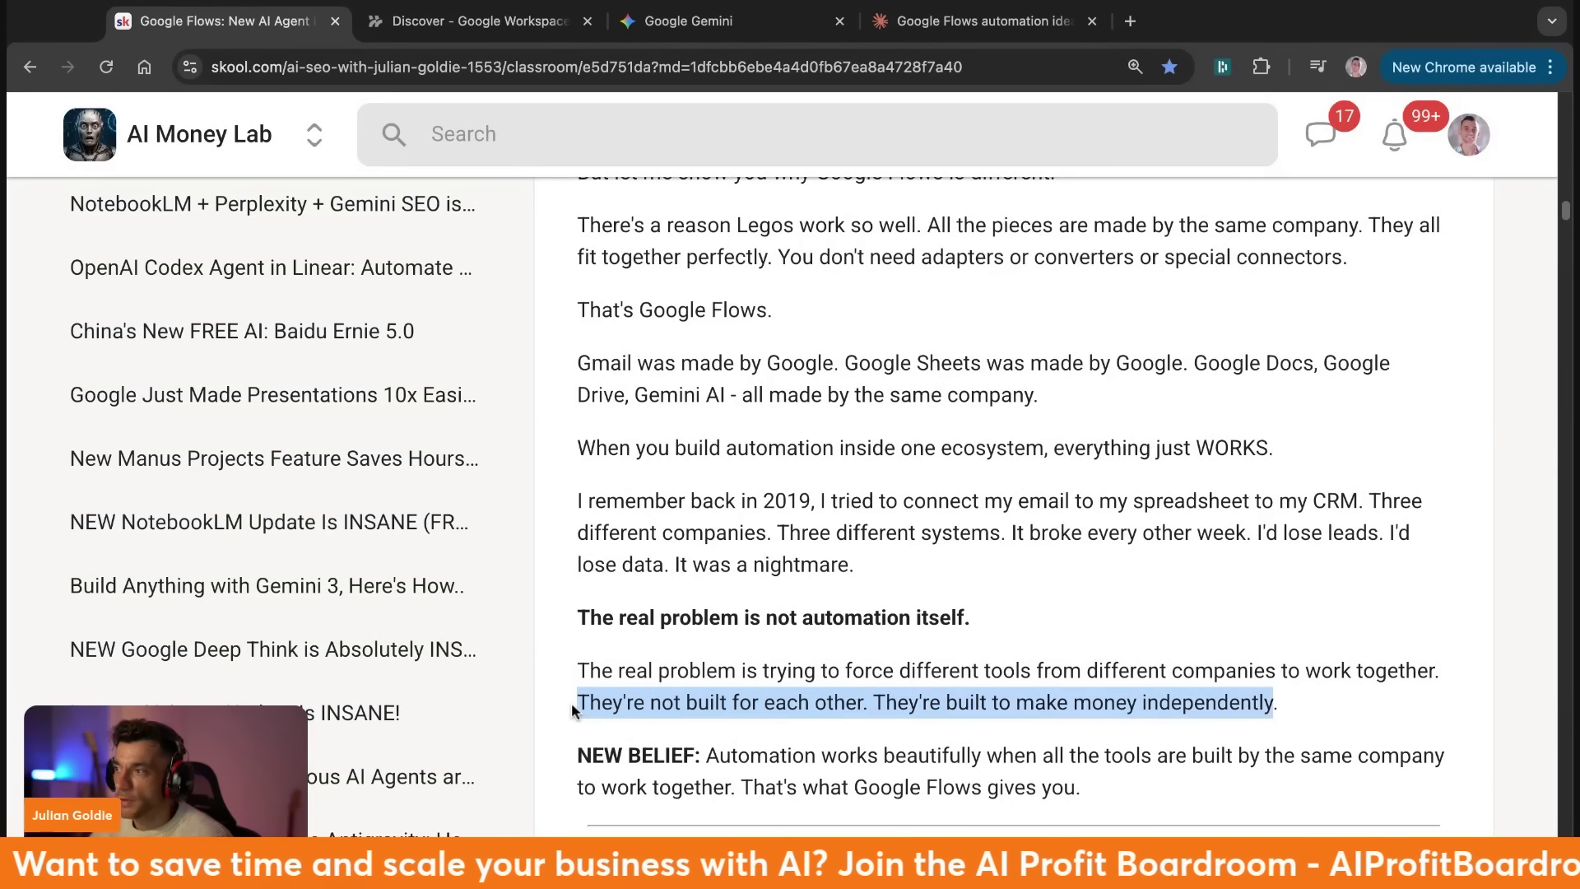
Finish reading the real problem paragraph and highlight the "NEW BELIEF:" label below it.
click(1101, 671)
triple_click(1100, 671)
click(566, 754)
key(shift+Right)
key(shift+Right)
key(shift+Right)
key(shift+Right)
key(shift+Right)
key(shift+Right)
key(shift+Right)
key(shift+Right)
key(shift+Right)
key(shift+Right)
key(shift+Right)
key(shift+Right)
key(shift+Right)
key(shift+Right)
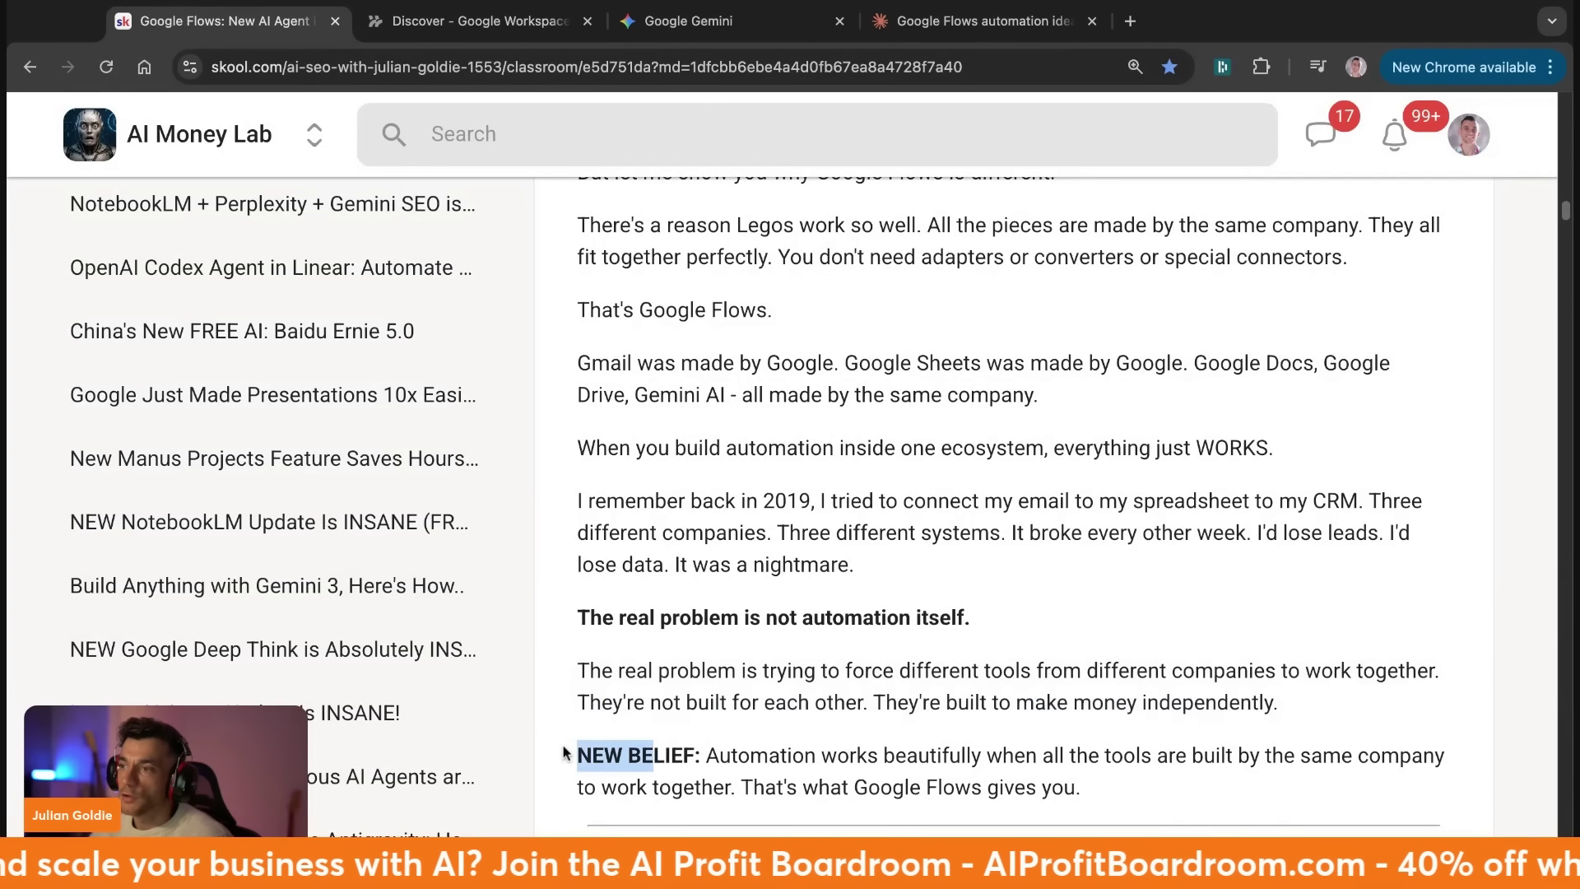
key(shift+Left)
key(shift+Left)
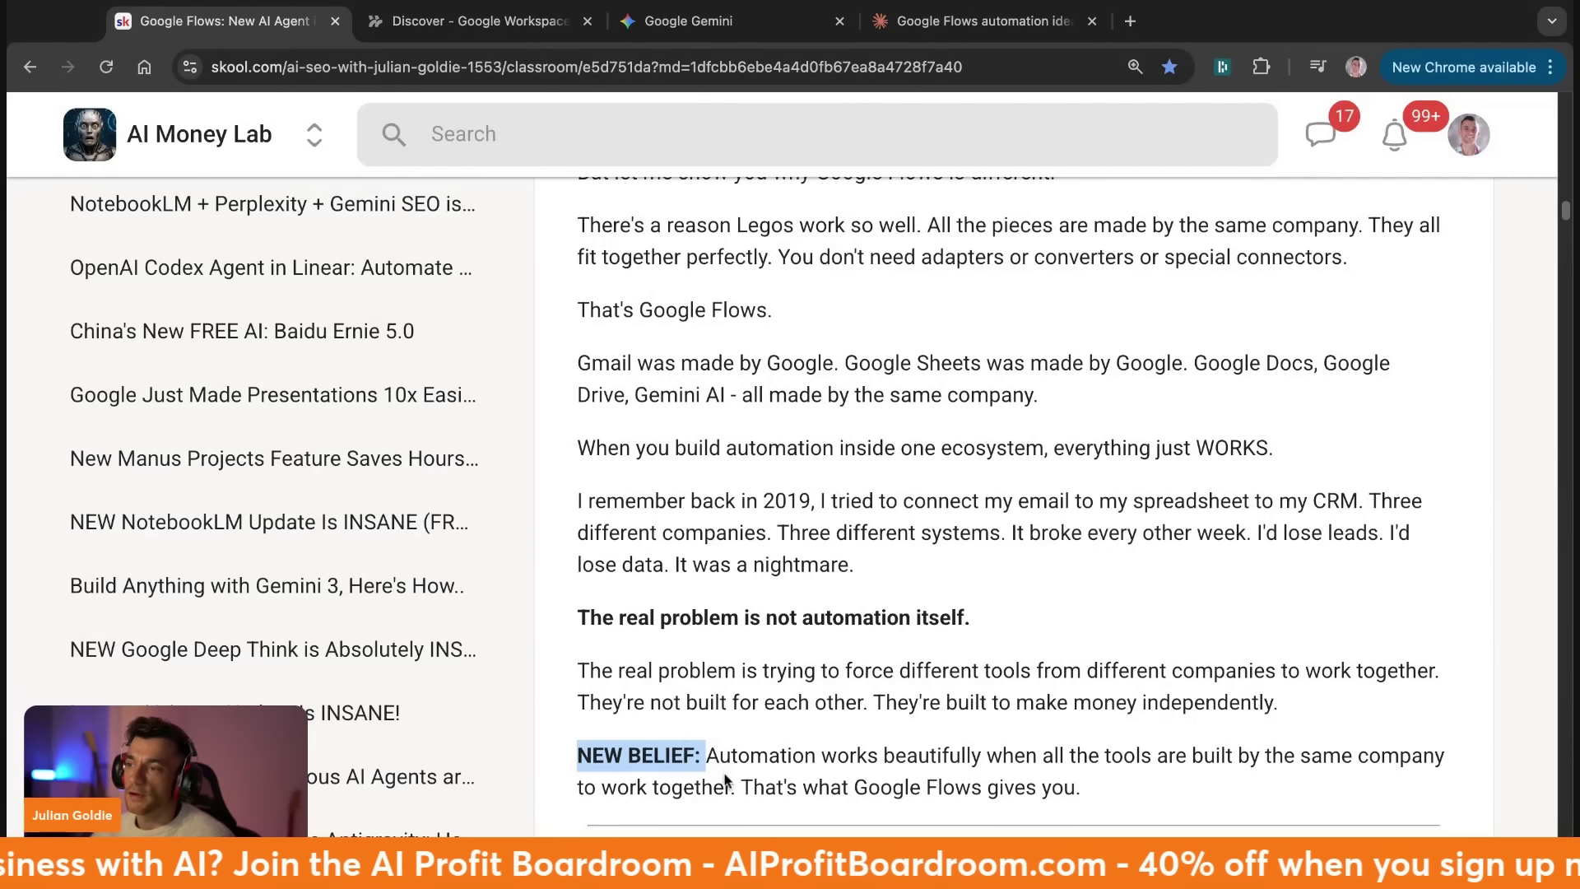
Highlight and read the new belief statement from "Automation works beautifully" through "That's what Google Flows gives you".
click(706, 753)
key(shift+Right)
key(shift+Right)
key(shift+Right)
key(shift+Right)
key(shift+Right)
key(shift+Right)
key(shift+Right)
key(shift+Right)
key(shift+Right)
key(shift+Right)
key(shift+Right)
key(shift+Right)
key(shift+Right)
key(shift+Right)
key(shift+Right)
key(shift+Right)
key(shift+Right)
key(shift+Right)
key(shift+Right)
key(shift+Right)
key(shift+Right)
key(shift+Right)
key(shift+Right)
key(shift+Right)
key(shift+Right)
key(shift+Right)
key(shift+Right)
key(shift+Right)
key(shift+Right)
key(shift+Right)
key(shift+Right)
key(shift+Right)
key(shift+Right)
key(shift+Right)
key(shift+Right)
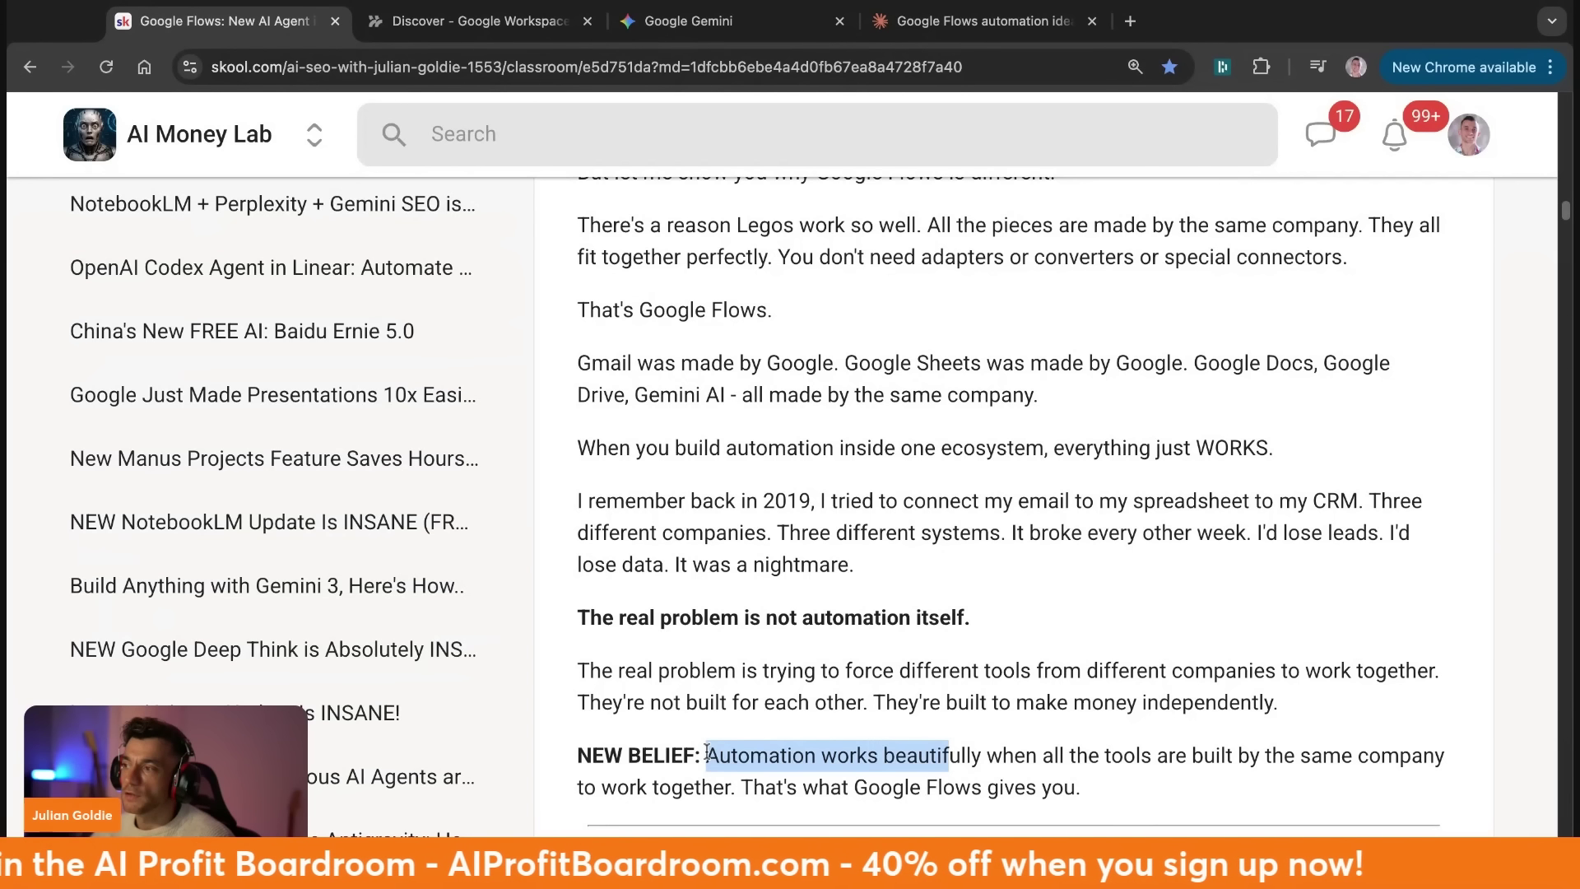
key(super+shift+Left)
key(super+shift+Right)
key(Left)
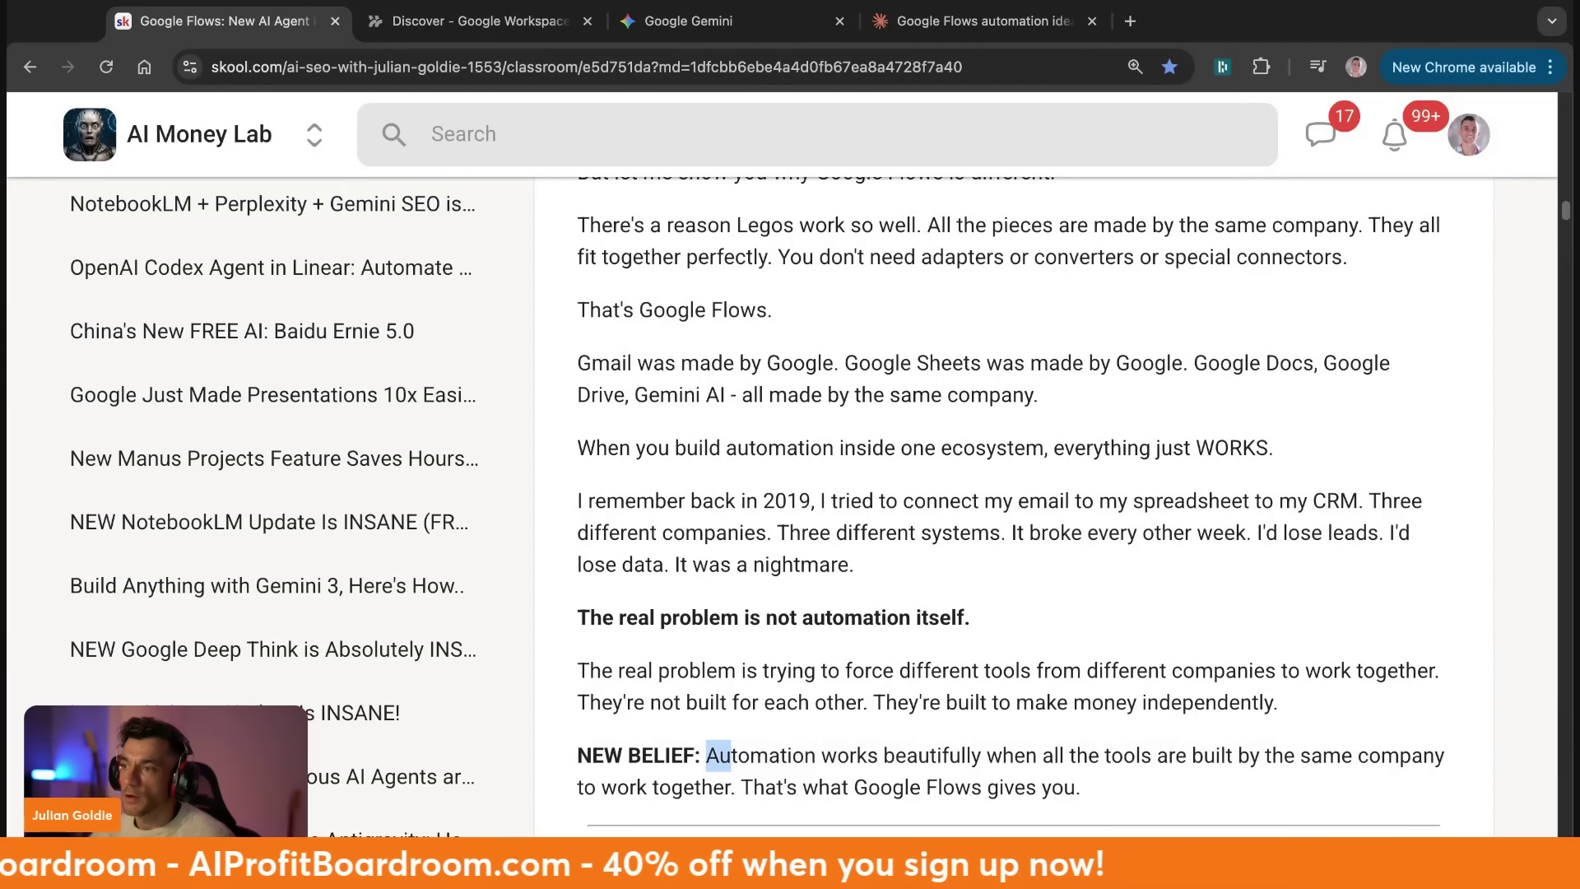
key(shift+Down)
key(alt+shift+Right)
key(alt+shift+Right)
key(alt+shift+Right)
key(alt+shift+Right)
key(alt+shift+Right)
key(alt+shift+Right)
triple_click(1055, 783)
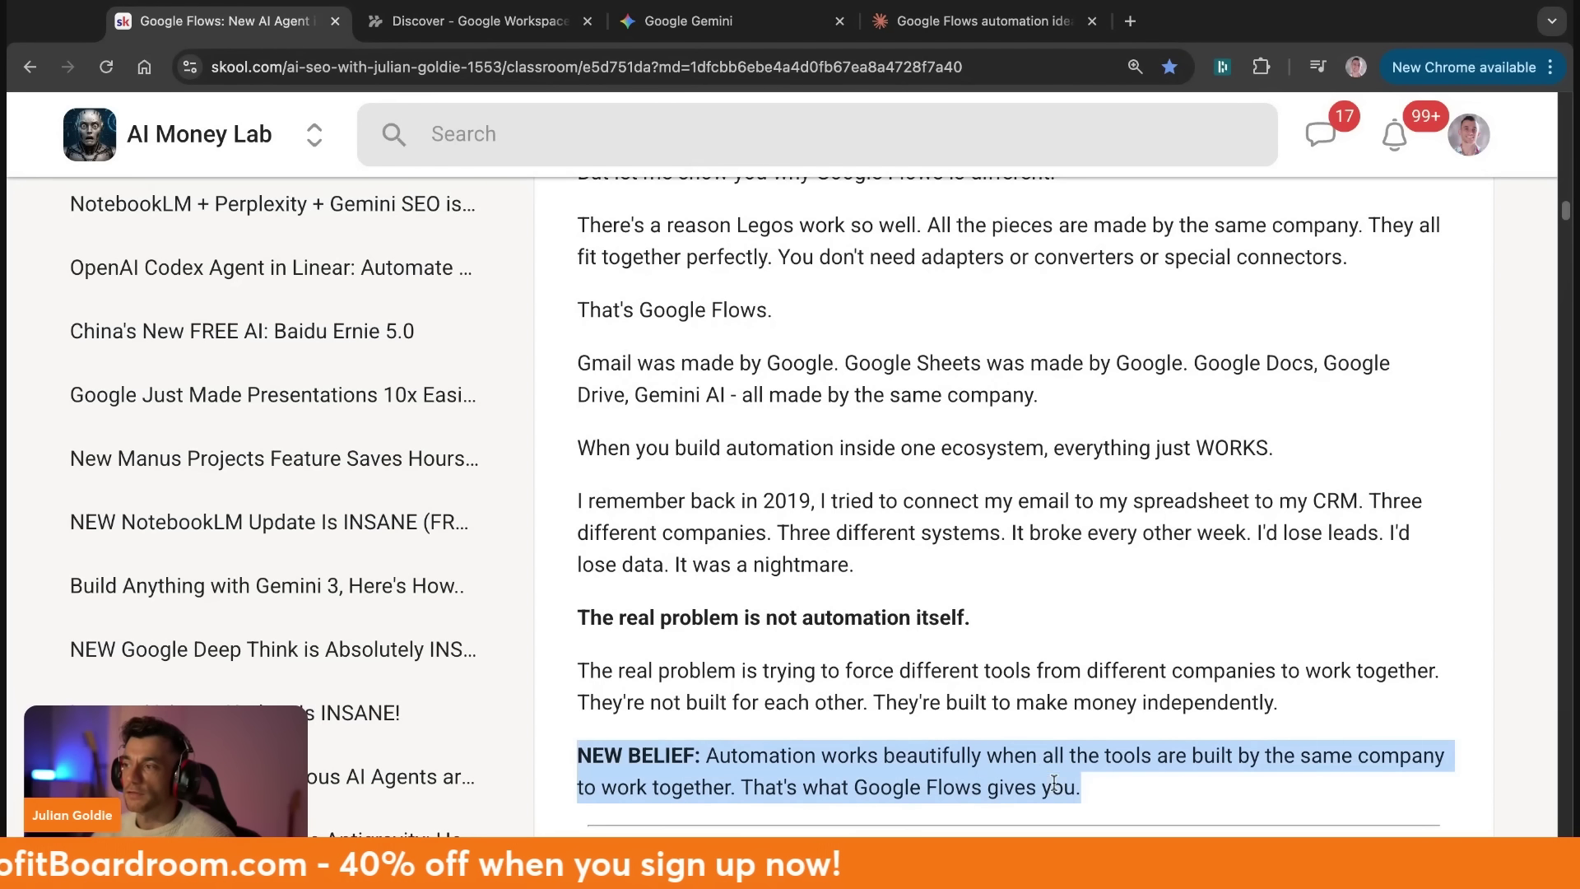
Read the Wrong Belief #3 heading and highlight the paragraph beginning "People say 'Why should I learn Google Flows now?'".
scroll(784, 468, down, 9)
scroll(784, 467, up, 3)
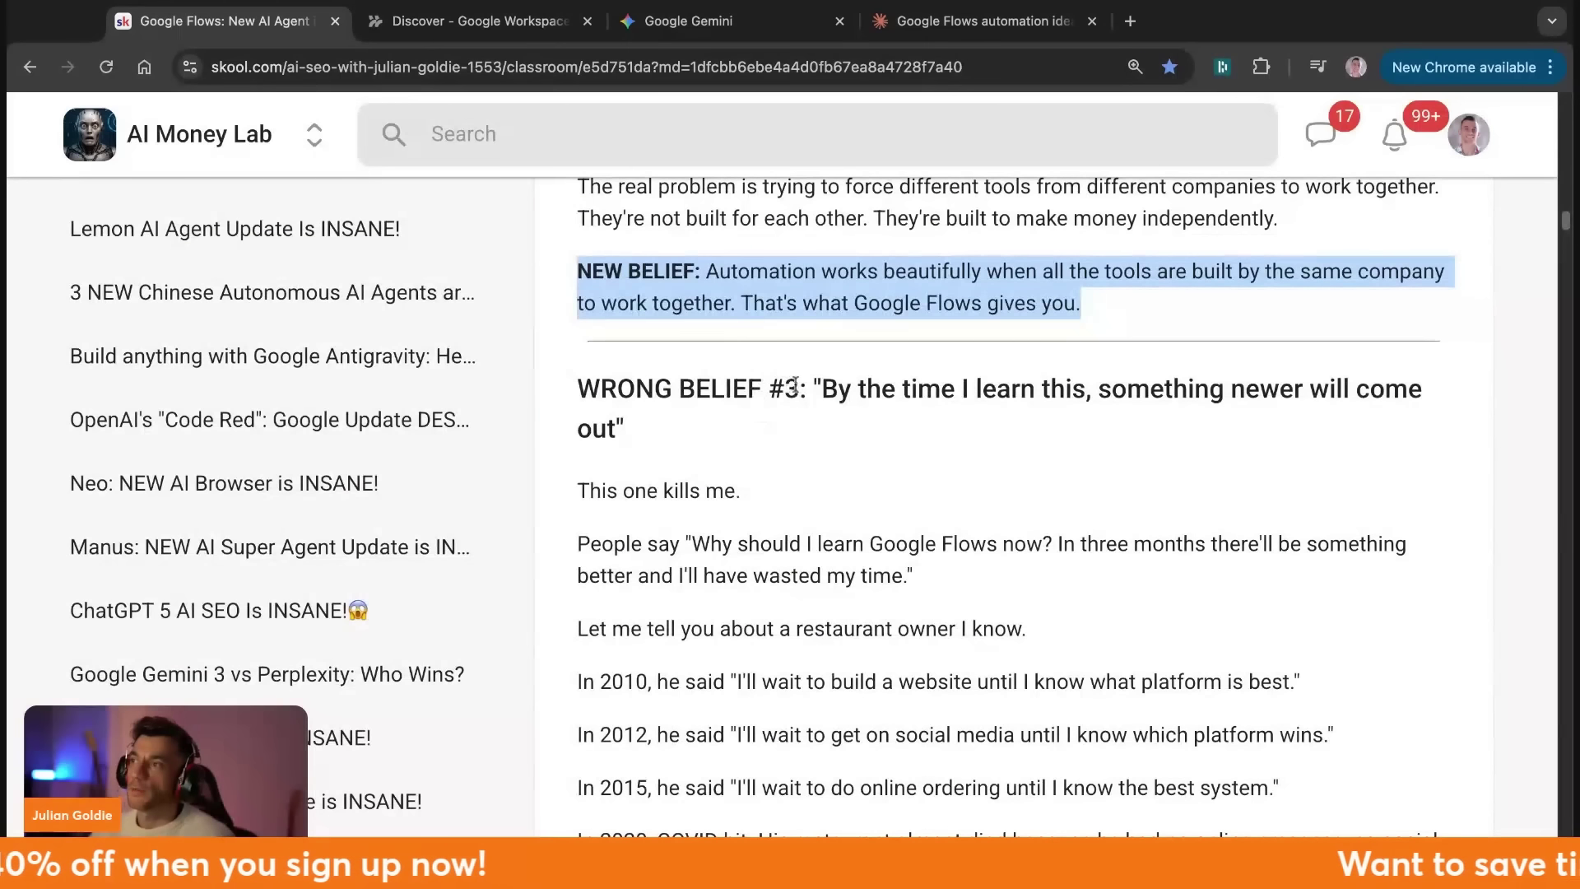
drag(802, 388, 1136, 416)
scroll(572, 549, down, 1)
scroll(572, 549, down, 2)
click(578, 408)
key(alt+shift+Right)
key(alt+shift+Right)
key(alt+shift+Right)
key(alt+shift+Right)
key(alt+shift+Right)
key(alt+shift+Right)
key(alt+shift+Right)
key(alt+shift+Right)
key(alt+shift+Right)
key(alt+shift+Right)
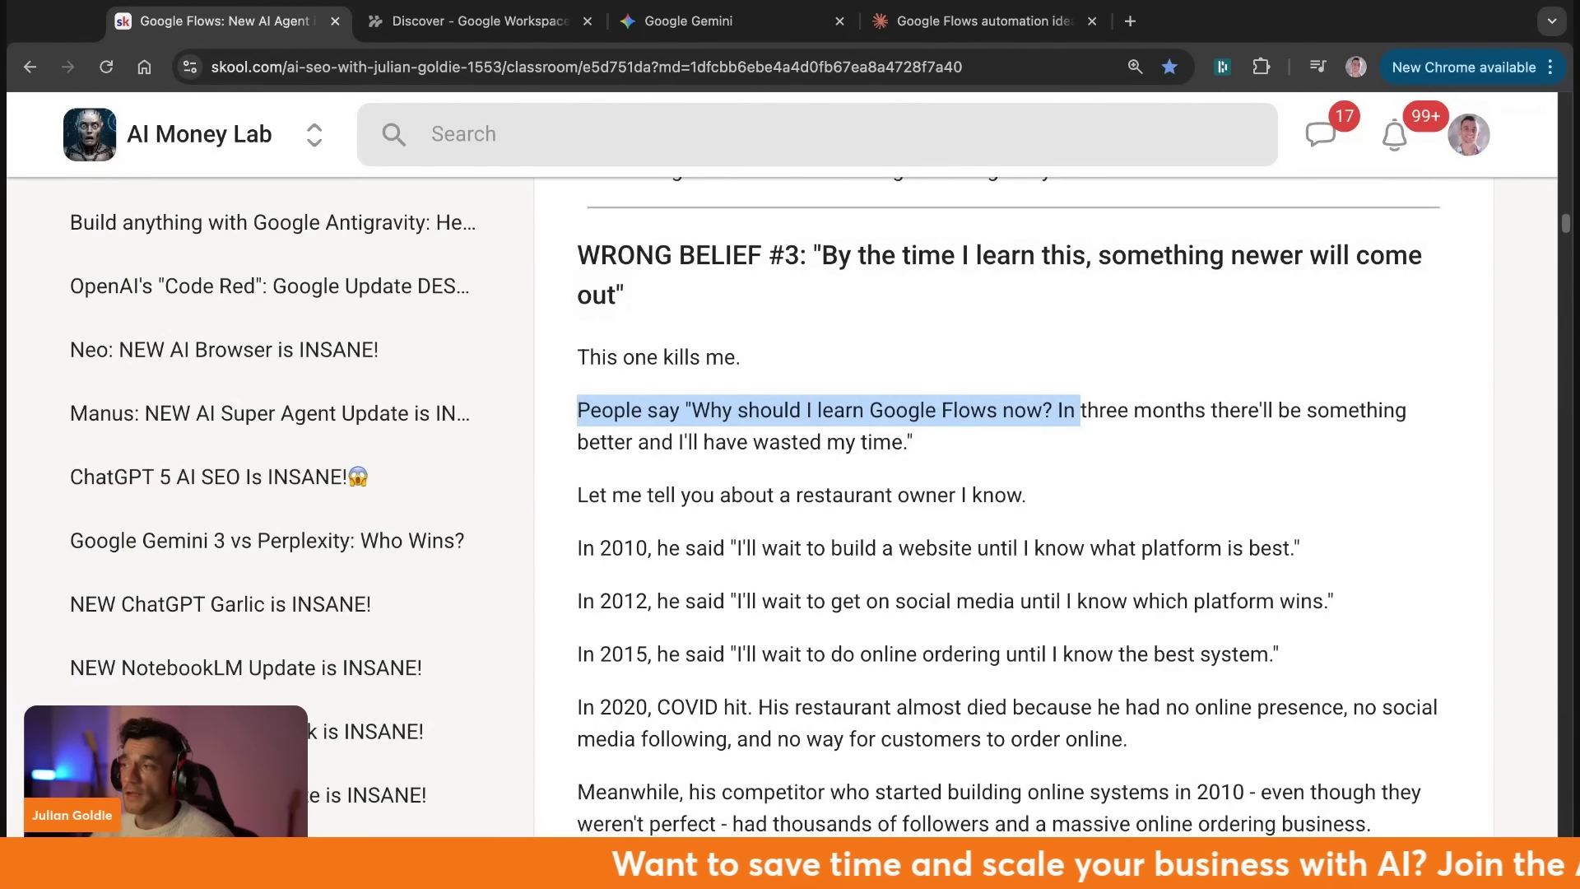
key(shift+Down)
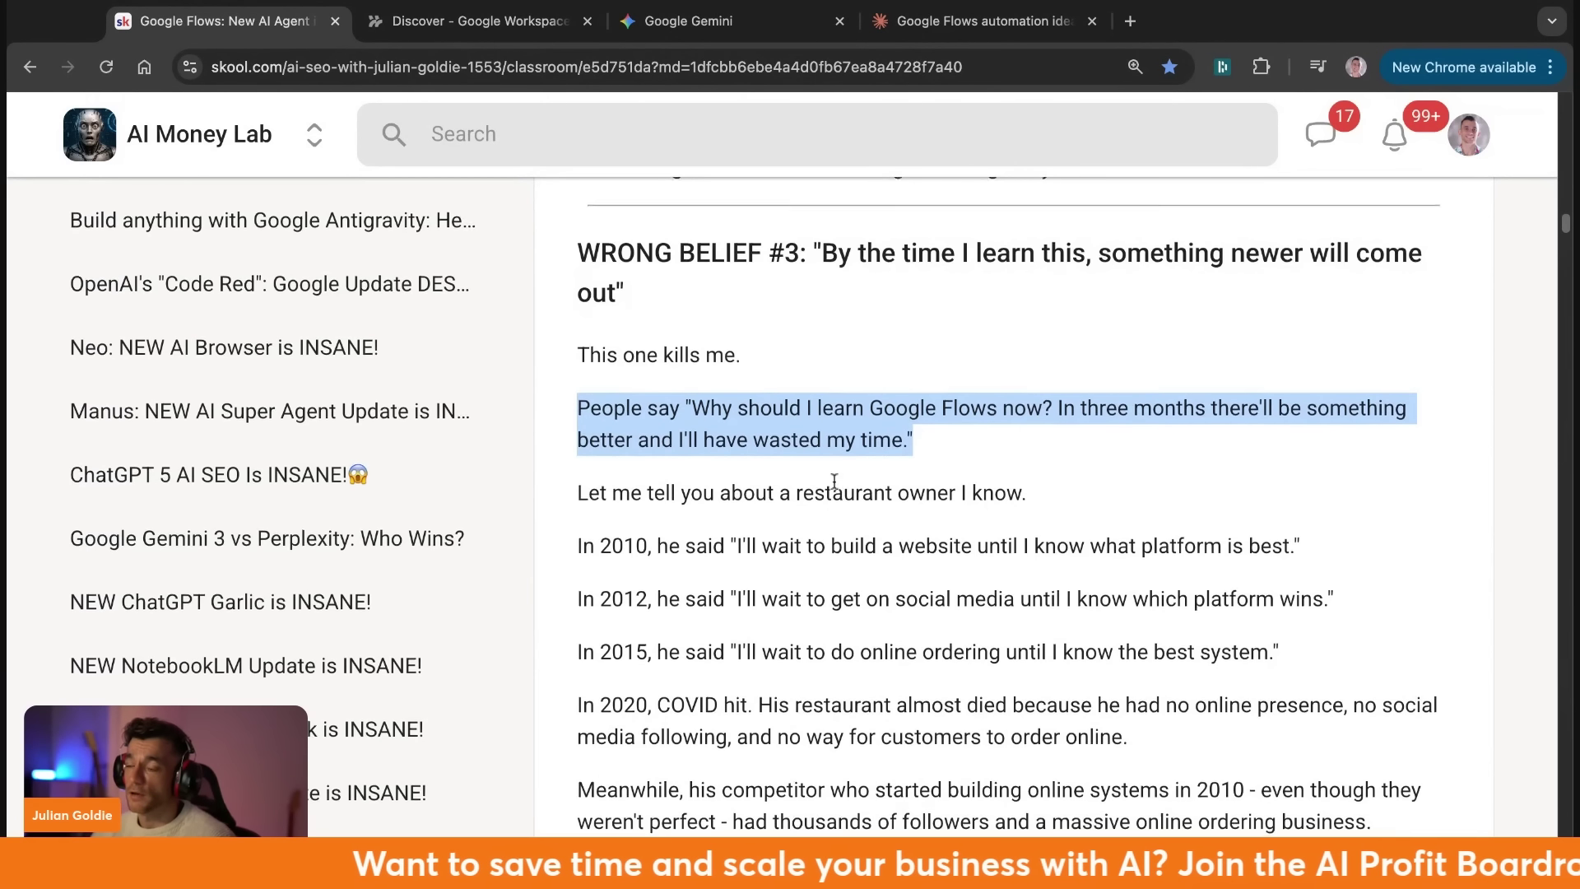
Read the restaurant owner's story from the 2010 website line, highlighting that line, through the start of the 2020 COVID paragraph.
scroll(823, 460, down, 2)
click(571, 451)
key(alt+shift+Right)
key(alt+shift+Right)
key(alt+shift+Right)
key(alt+shift+Right)
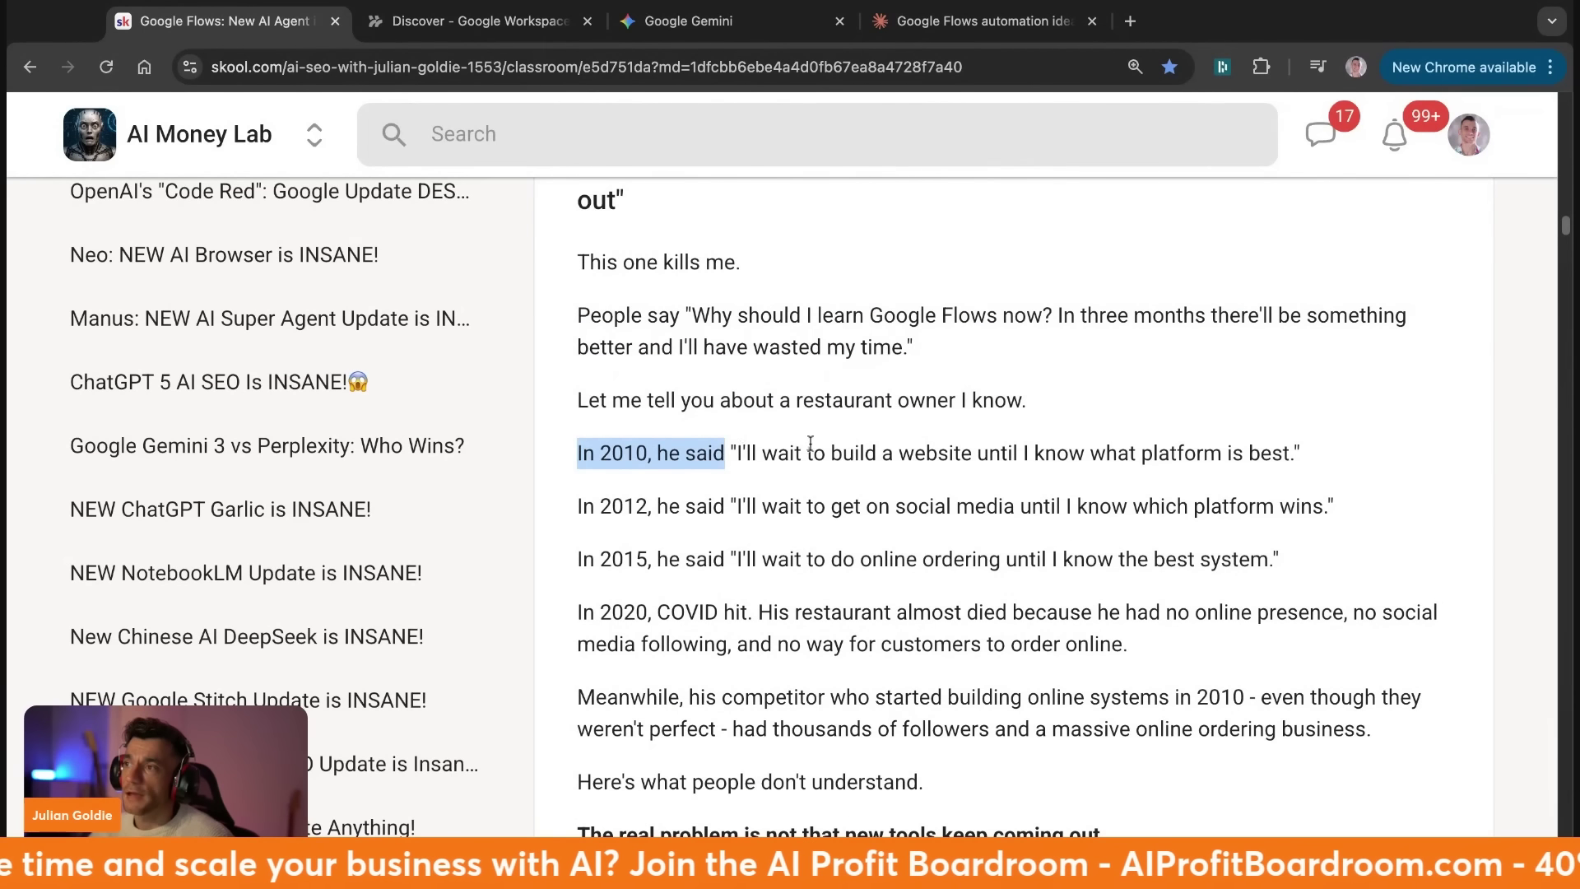
scroll(807, 447, down, 1)
triple_click(633, 401)
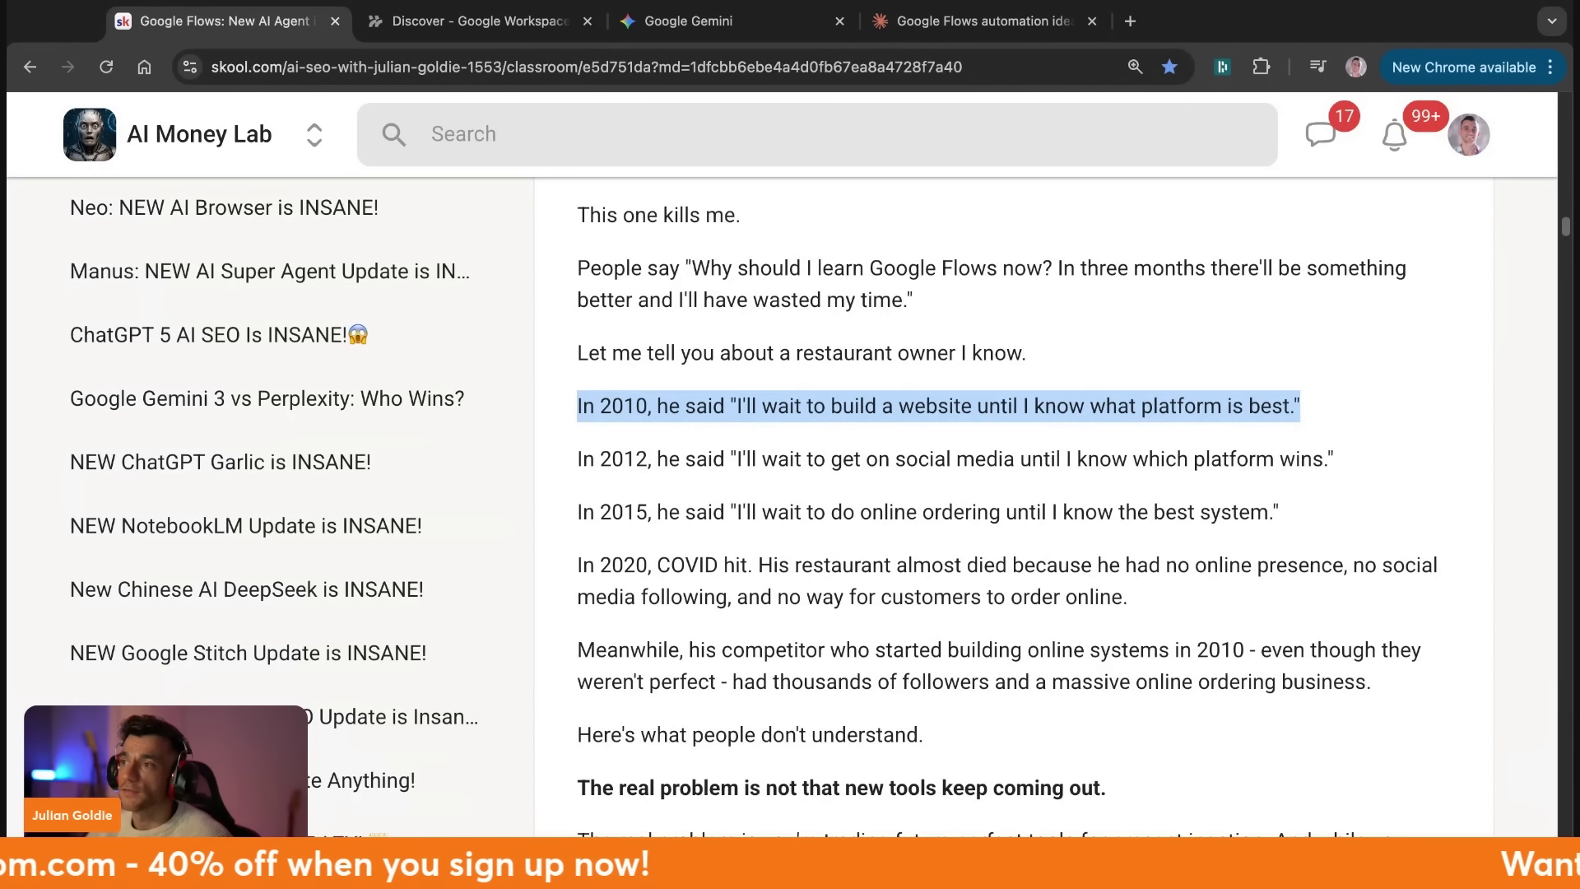
double_click(780, 541)
scroll(780, 542, down, 2)
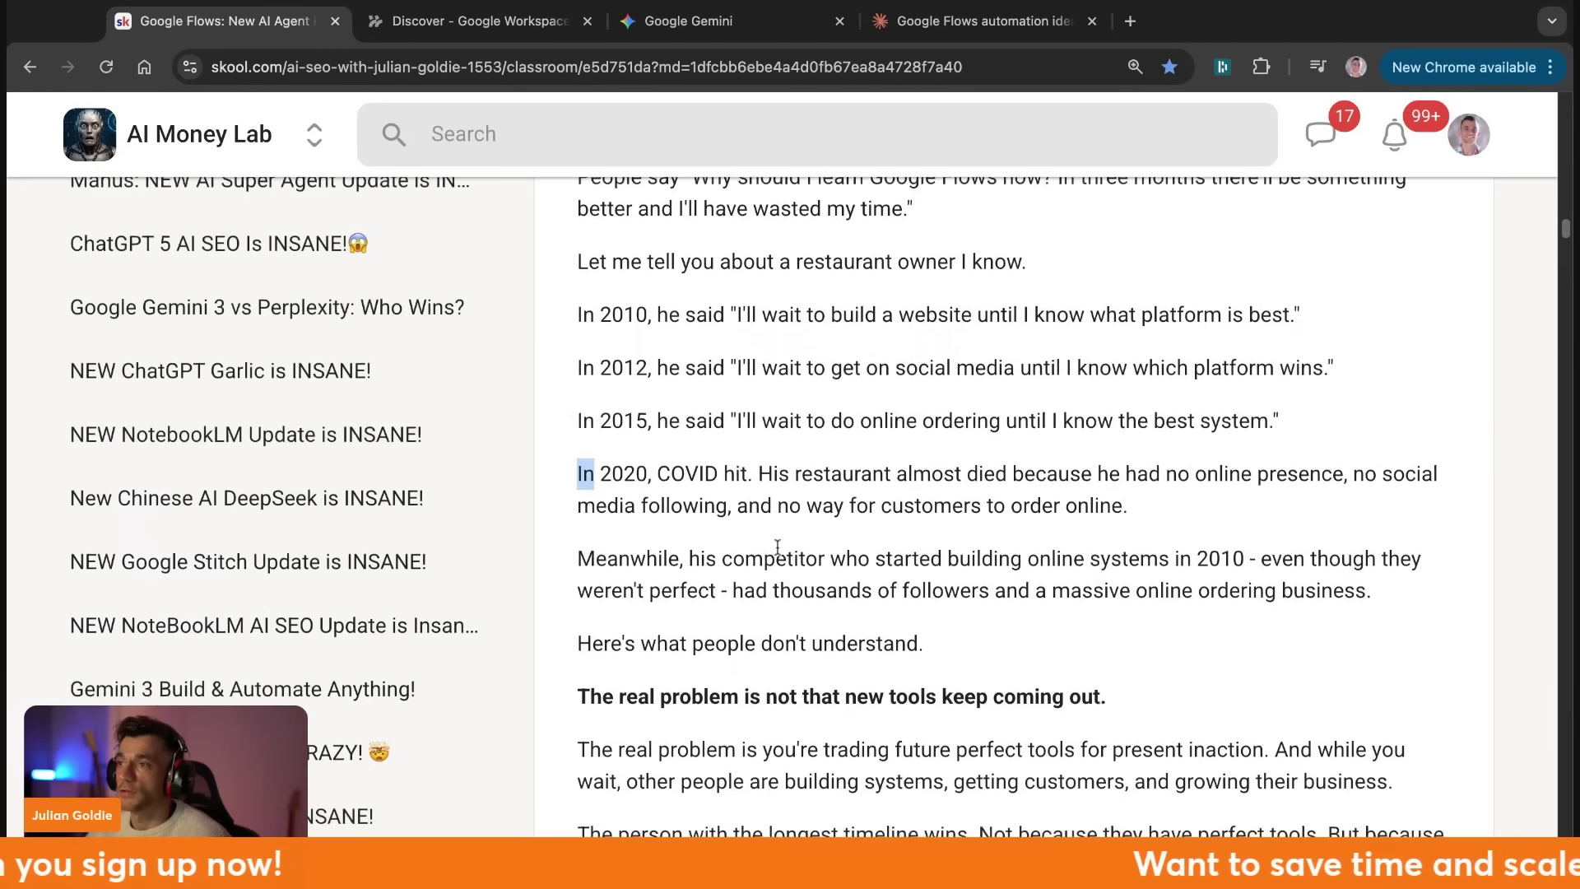
Highlight and read the paragraph about the competitor who started building online systems in 2010.
scroll(777, 546, down, 4)
double_click(674, 249)
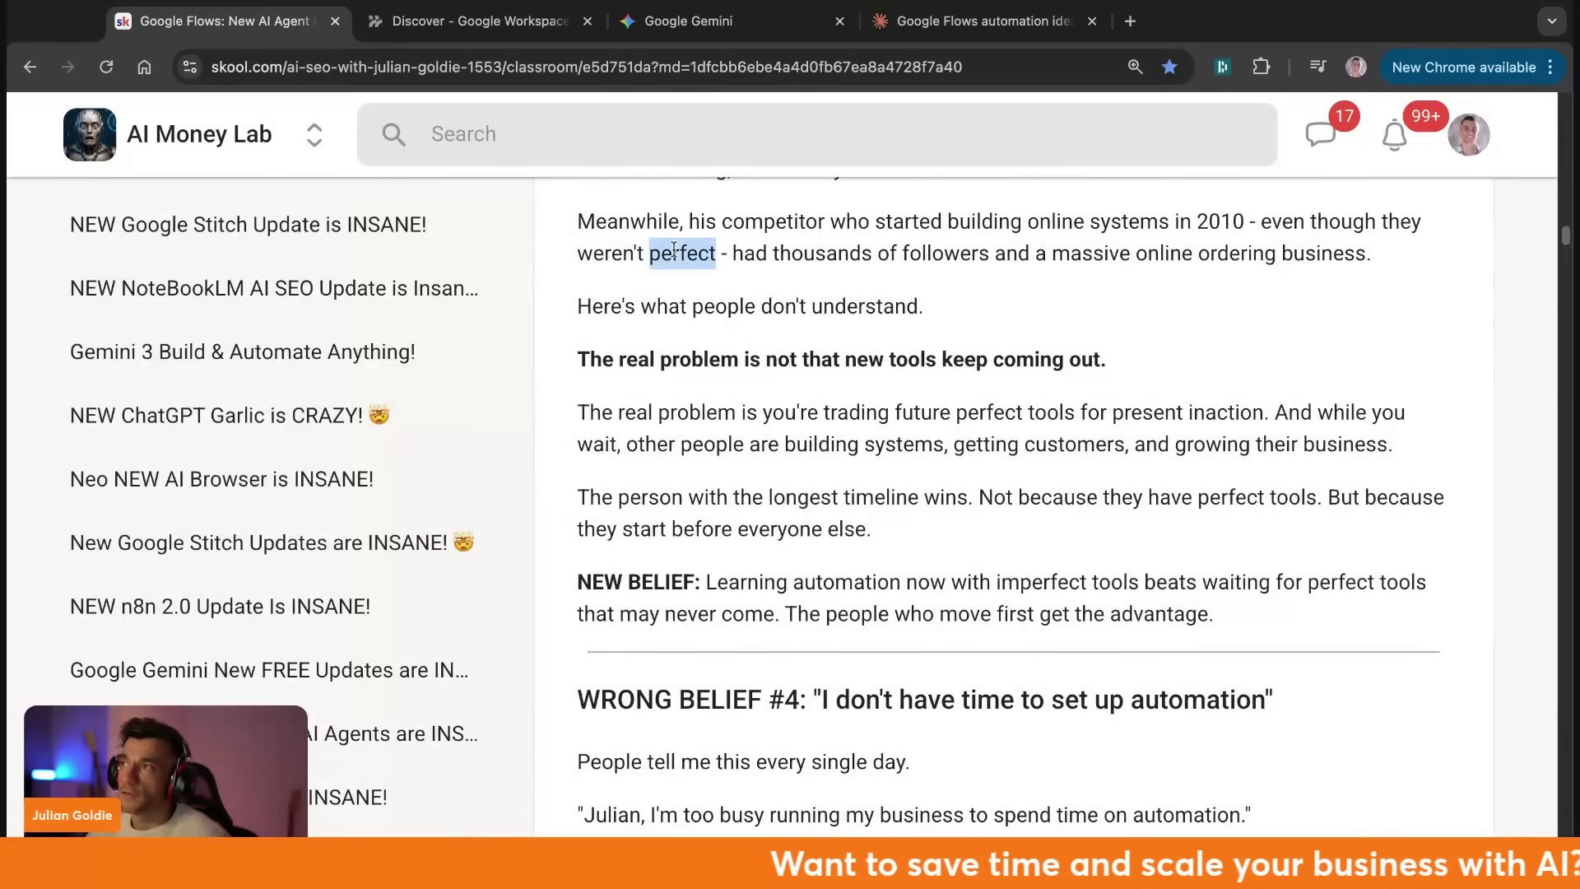
click(674, 250)
triple_click(736, 249)
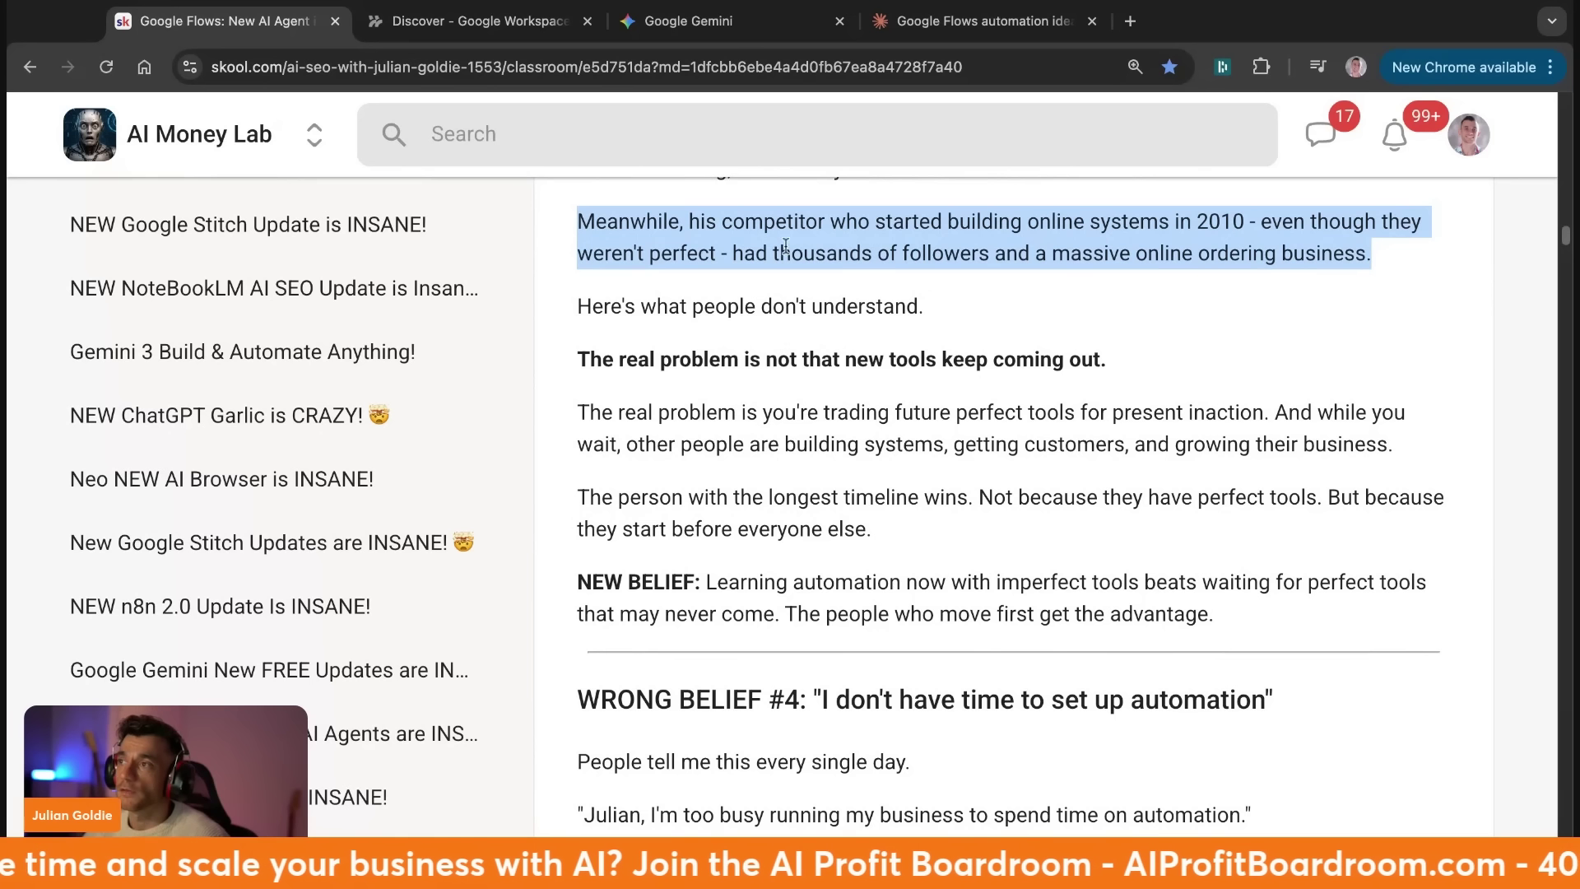
Highlight and read the bold line about new tools coming out and the paragraph on trading future perfect tools for present inaction.
triple_click(867, 358)
drag(578, 411, 1268, 413)
click(1269, 413)
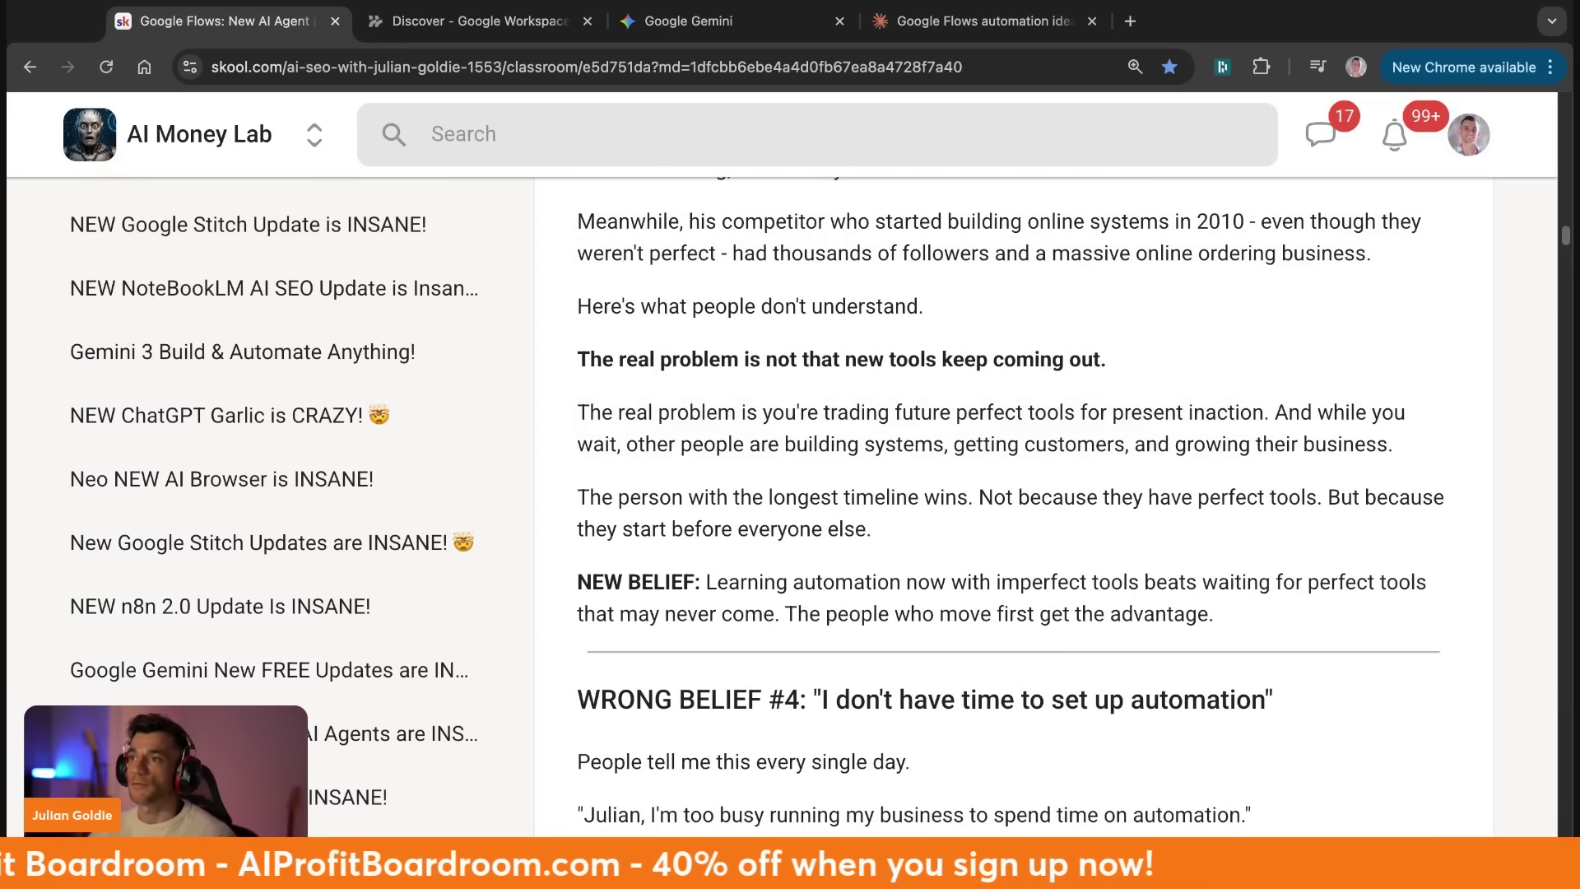
drag(638, 444, 944, 444)
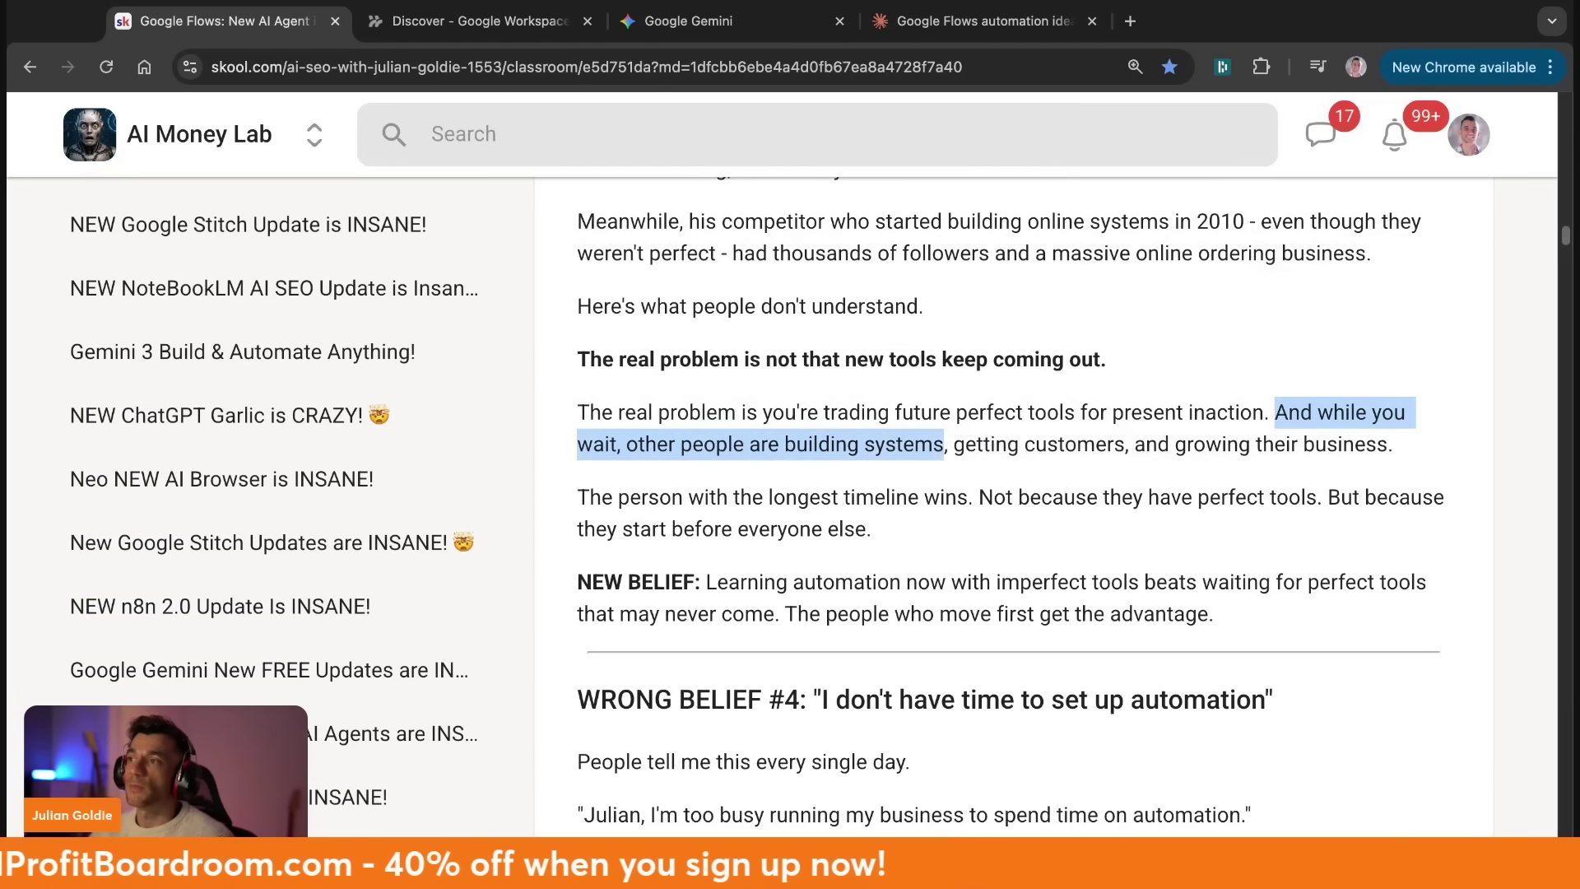
drag(1058, 444, 1354, 444)
click(1327, 473)
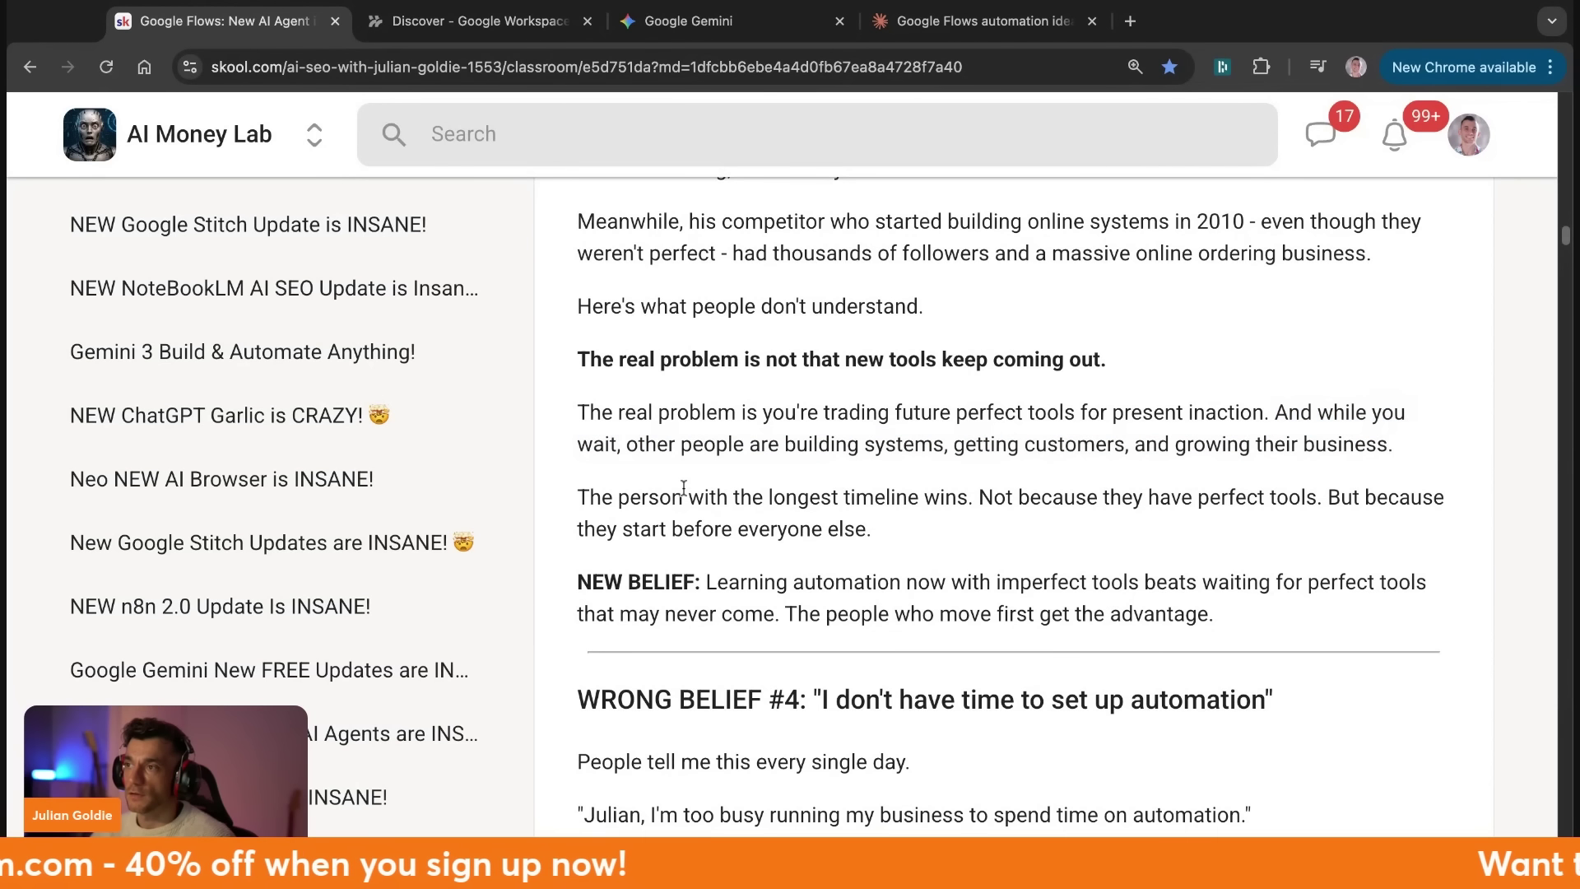
Highlight and read the paragraph "The person with the longest timeline wins" and the new belief about learning automation now.
drag(566, 488, 907, 497)
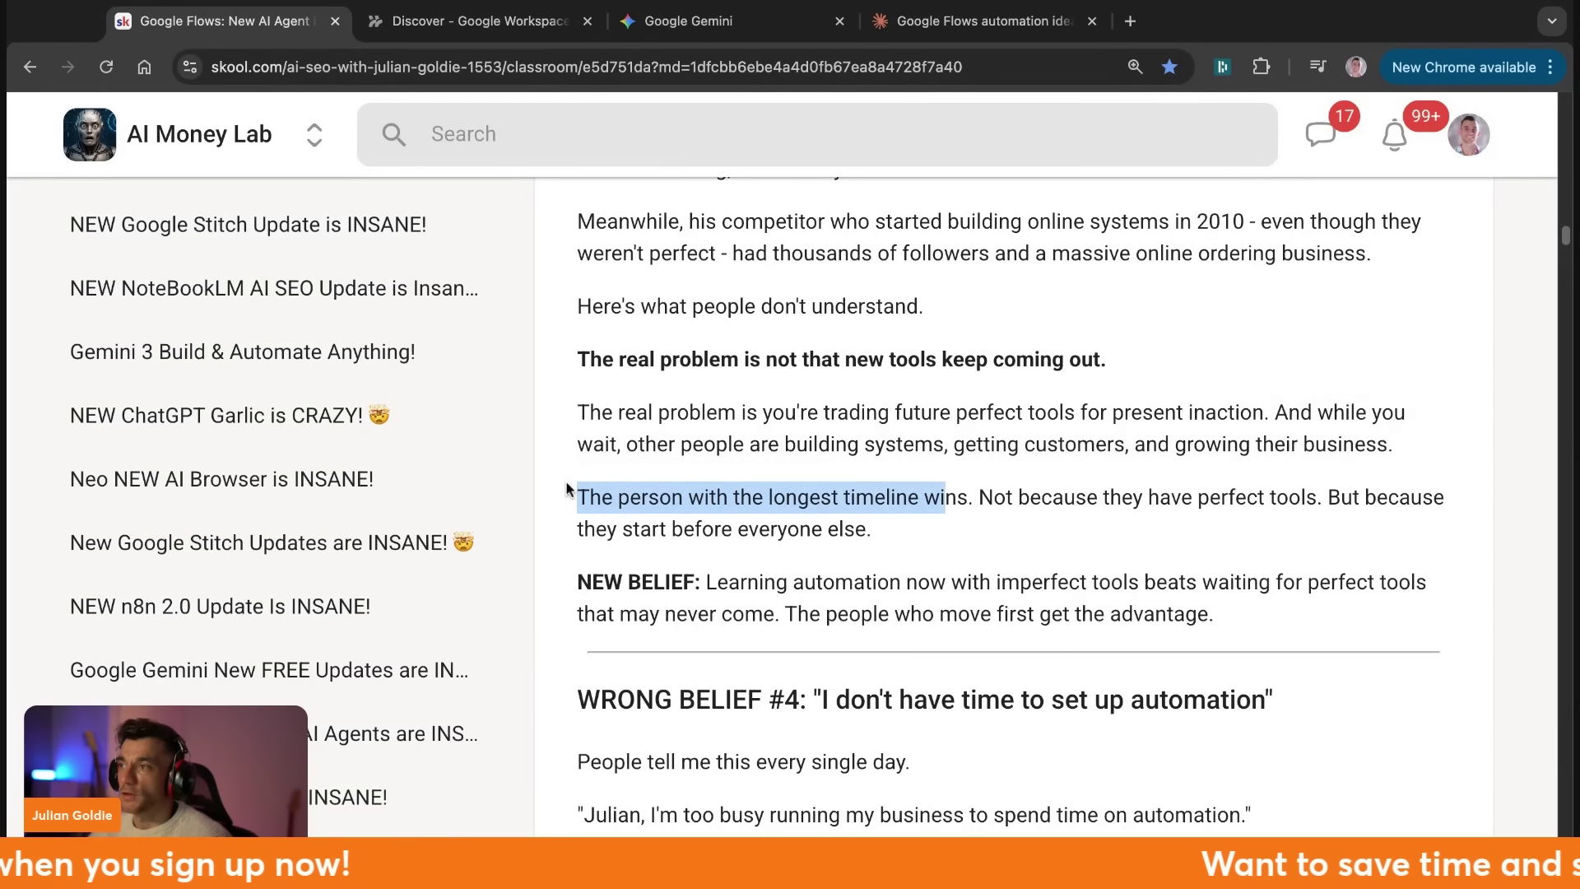
drag(1012, 497, 871, 529)
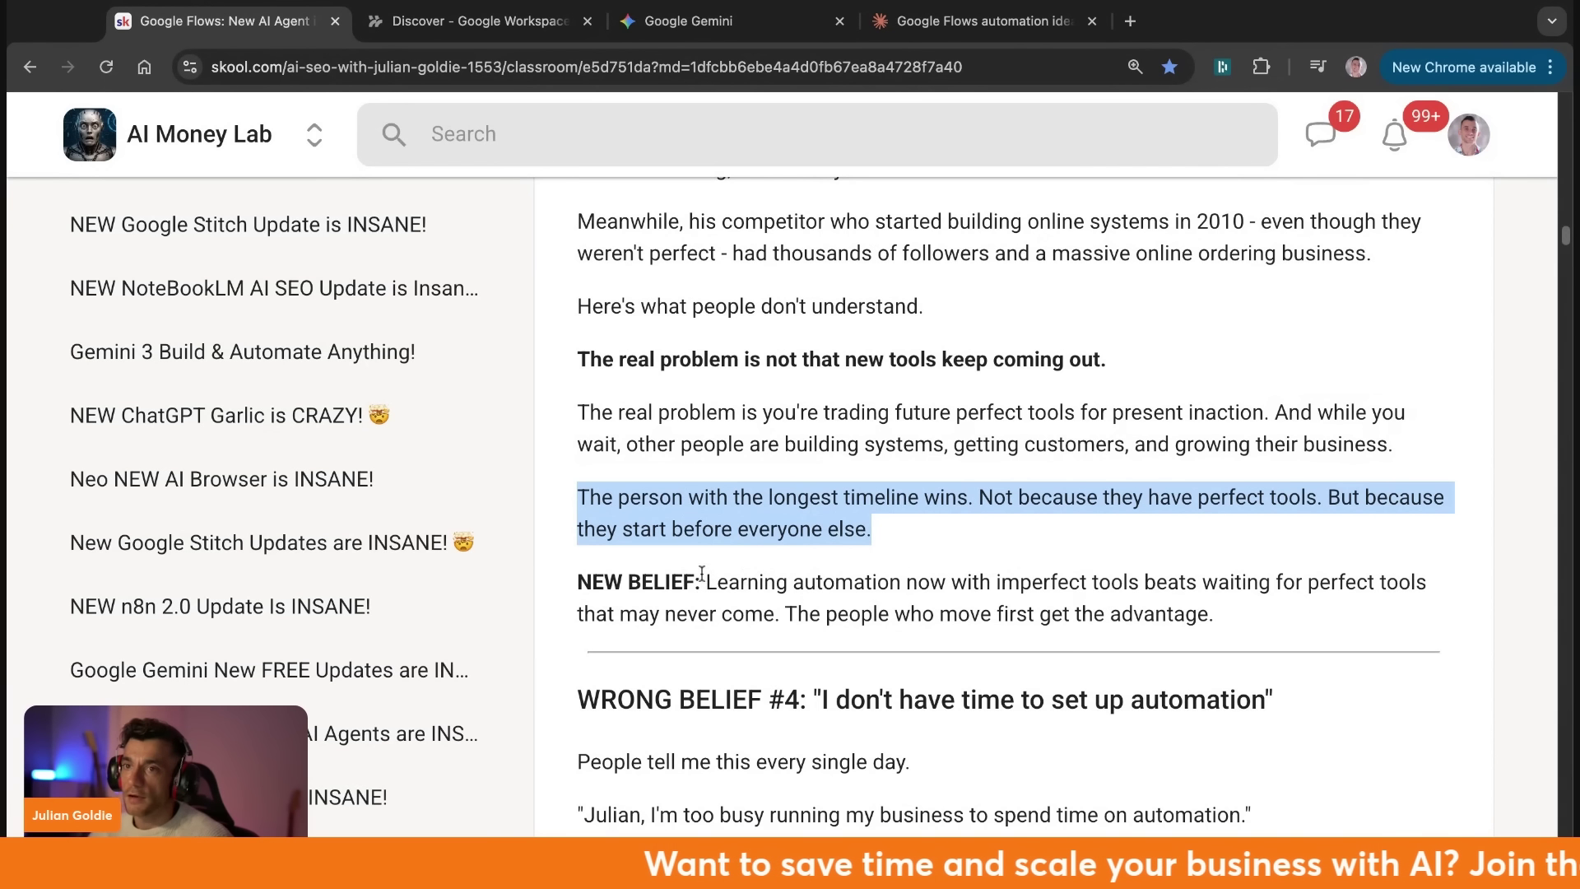
drag(702, 580, 1211, 614)
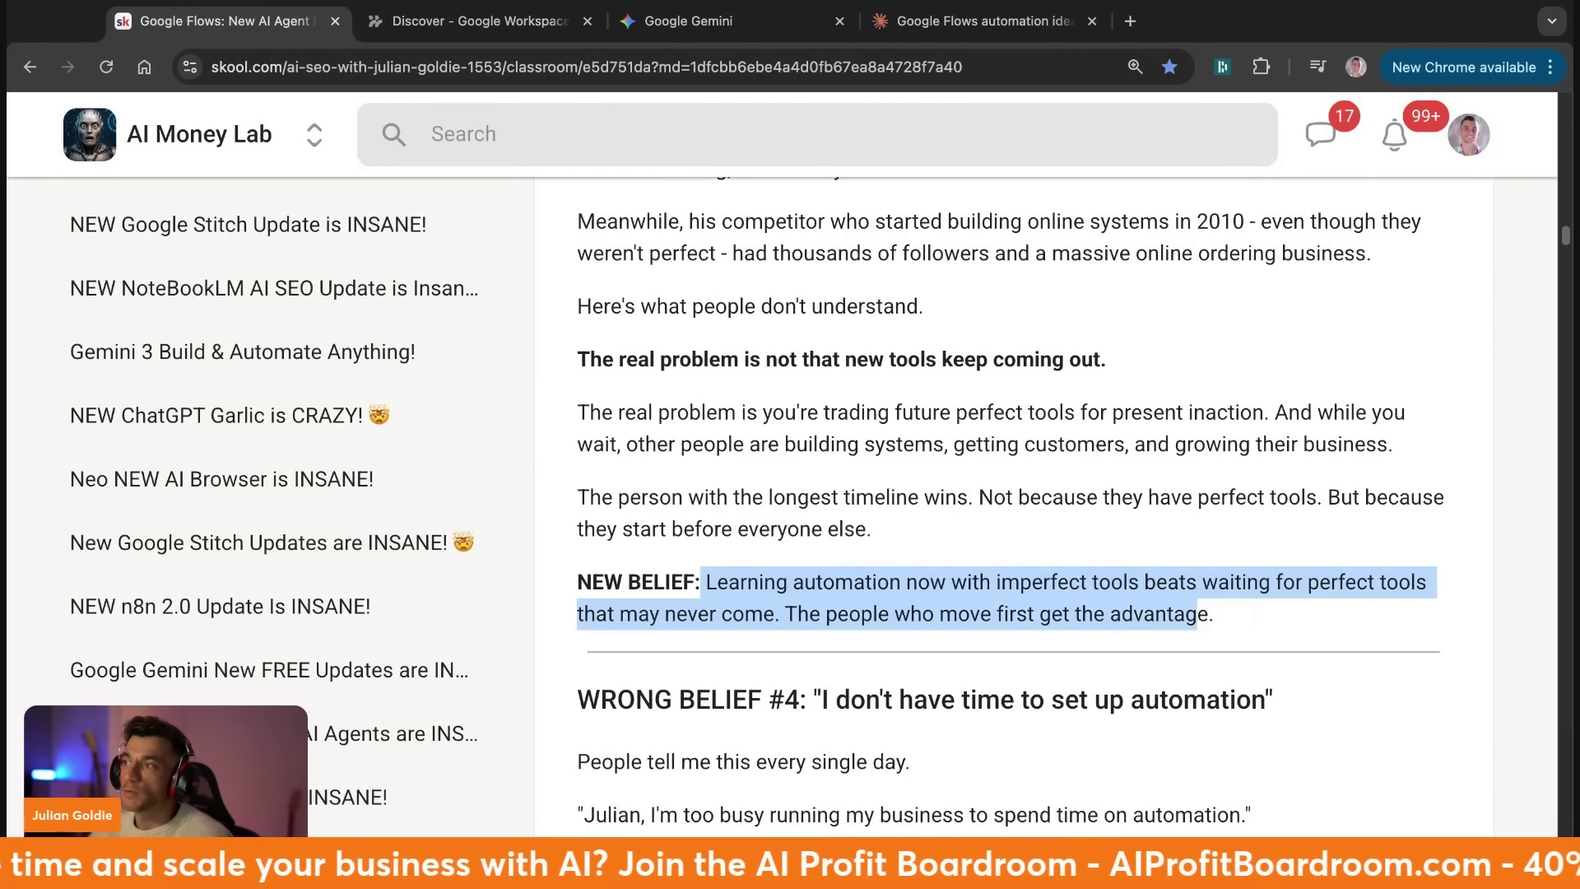
click(1210, 613)
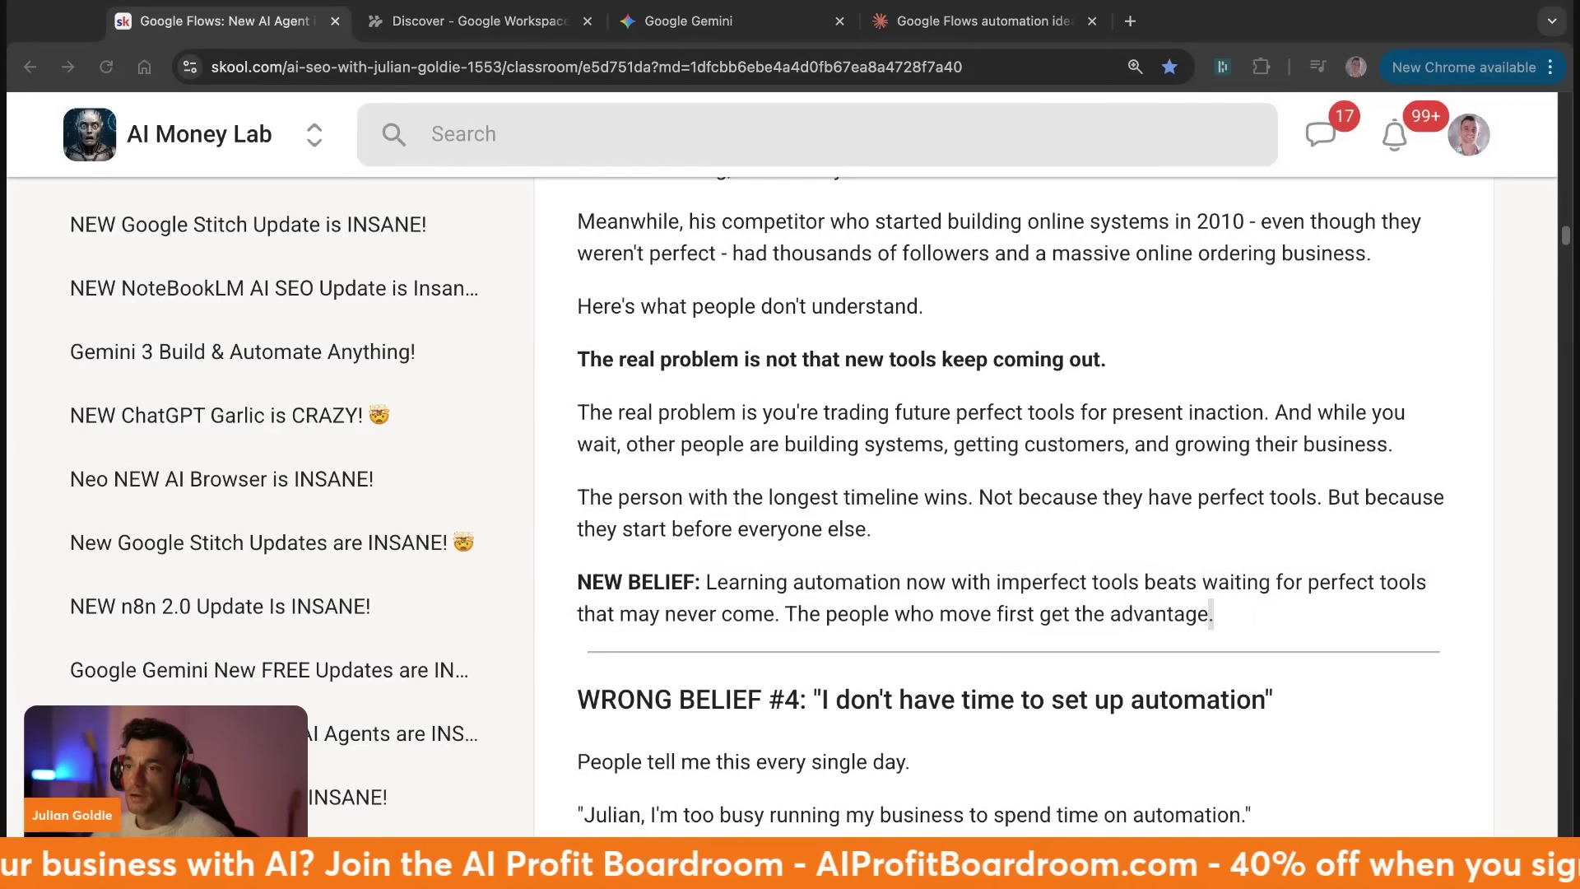
Skip to the Flows Automation Framework section and highlight the rule on which system to automate and the solopreneurs line.
scroll(790, 462, down, 20)
scroll(788, 463, down, 20)
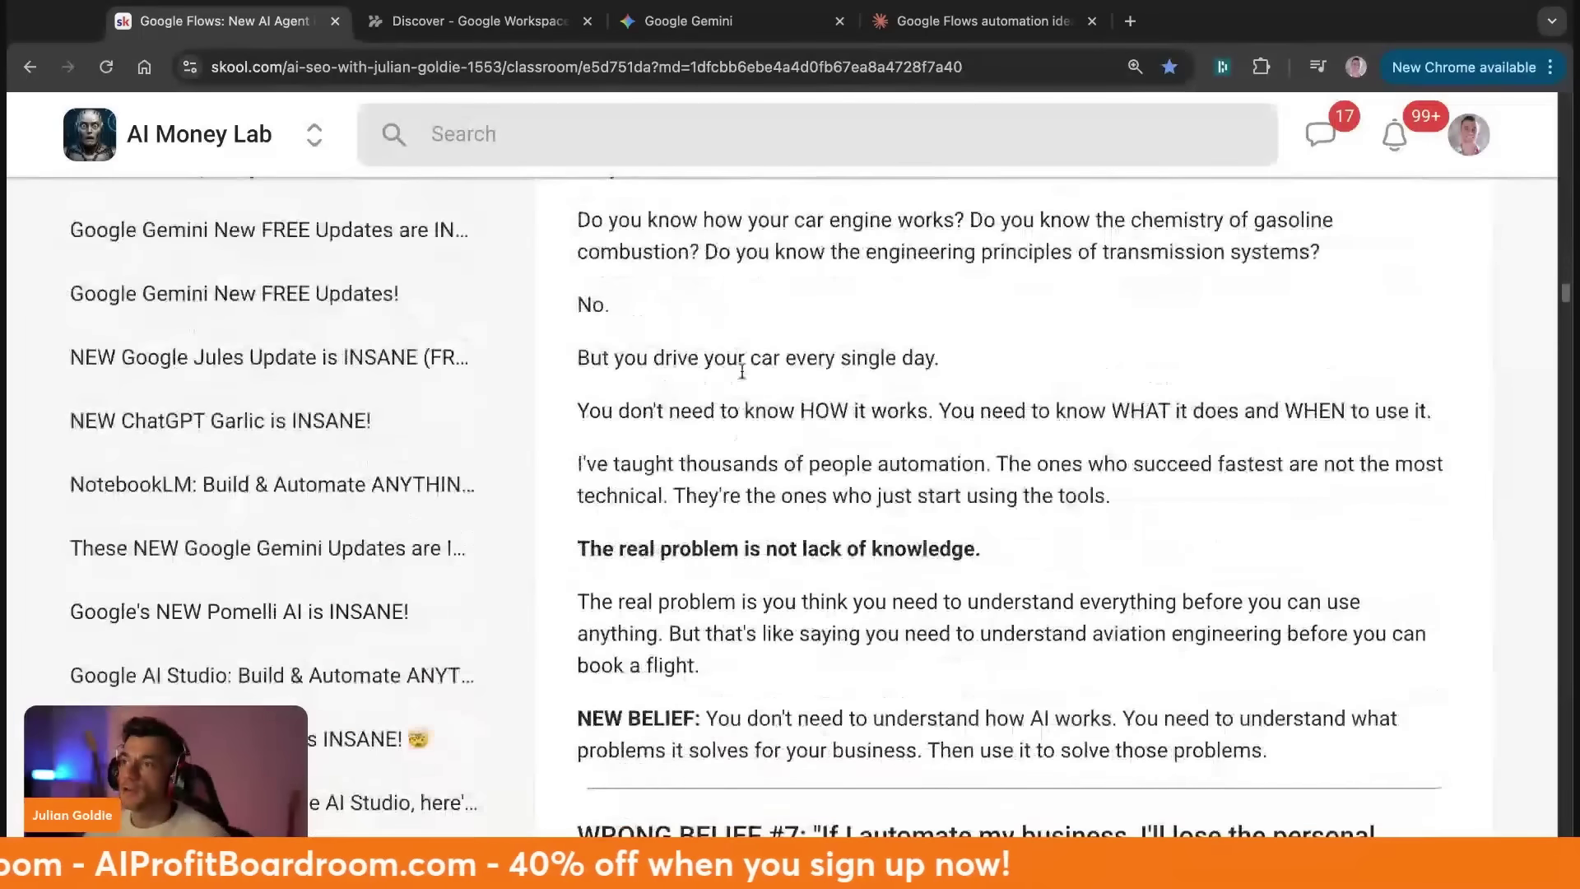
scroll(788, 475, down, 20)
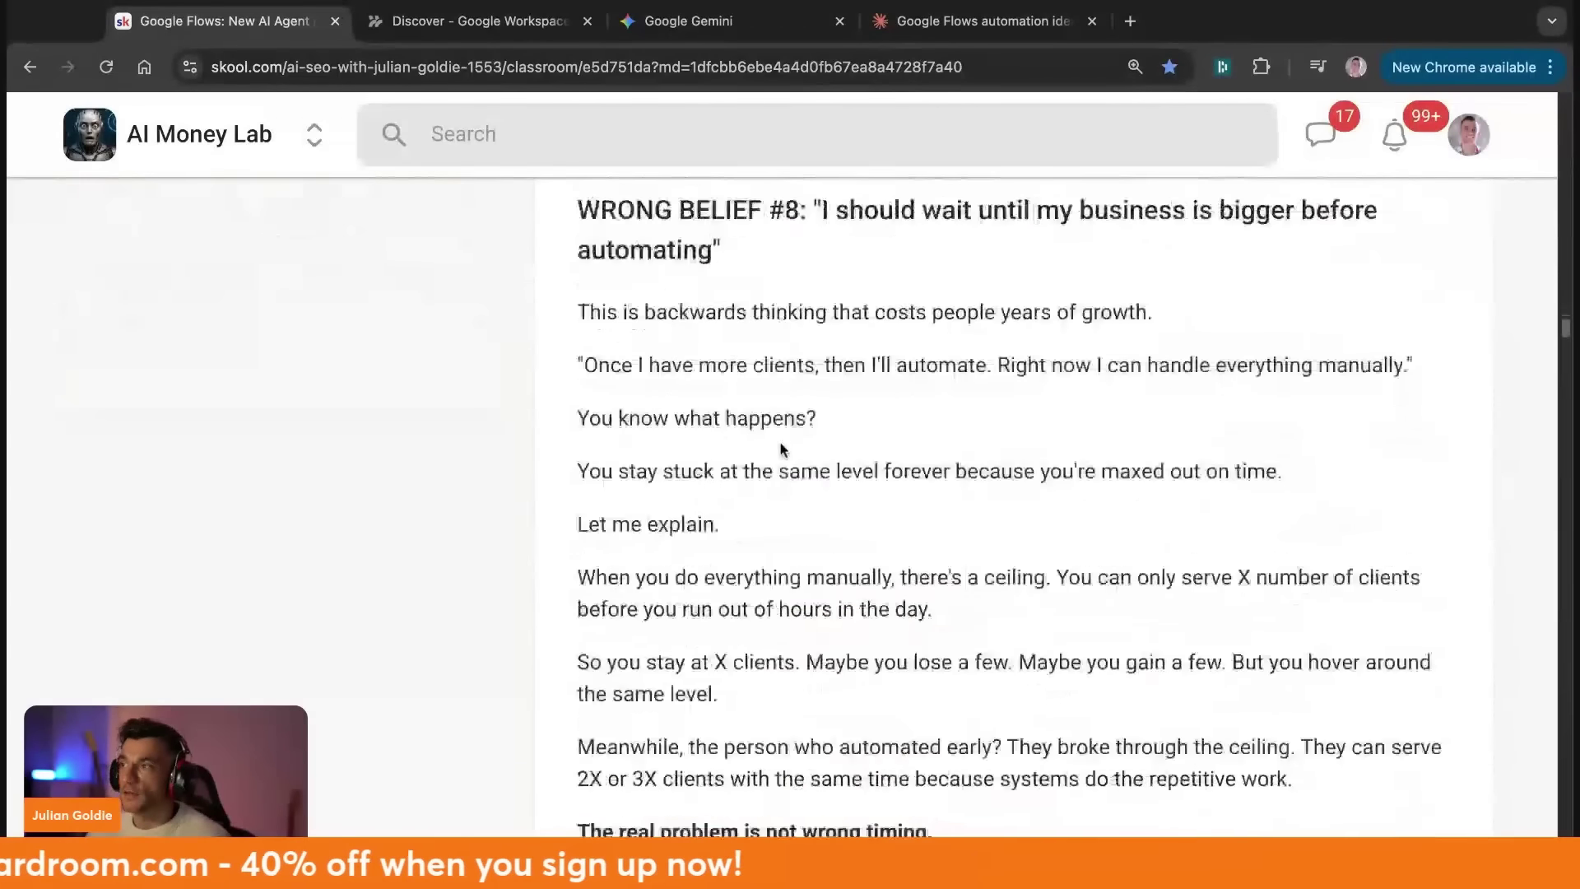
scroll(789, 451, up, 2)
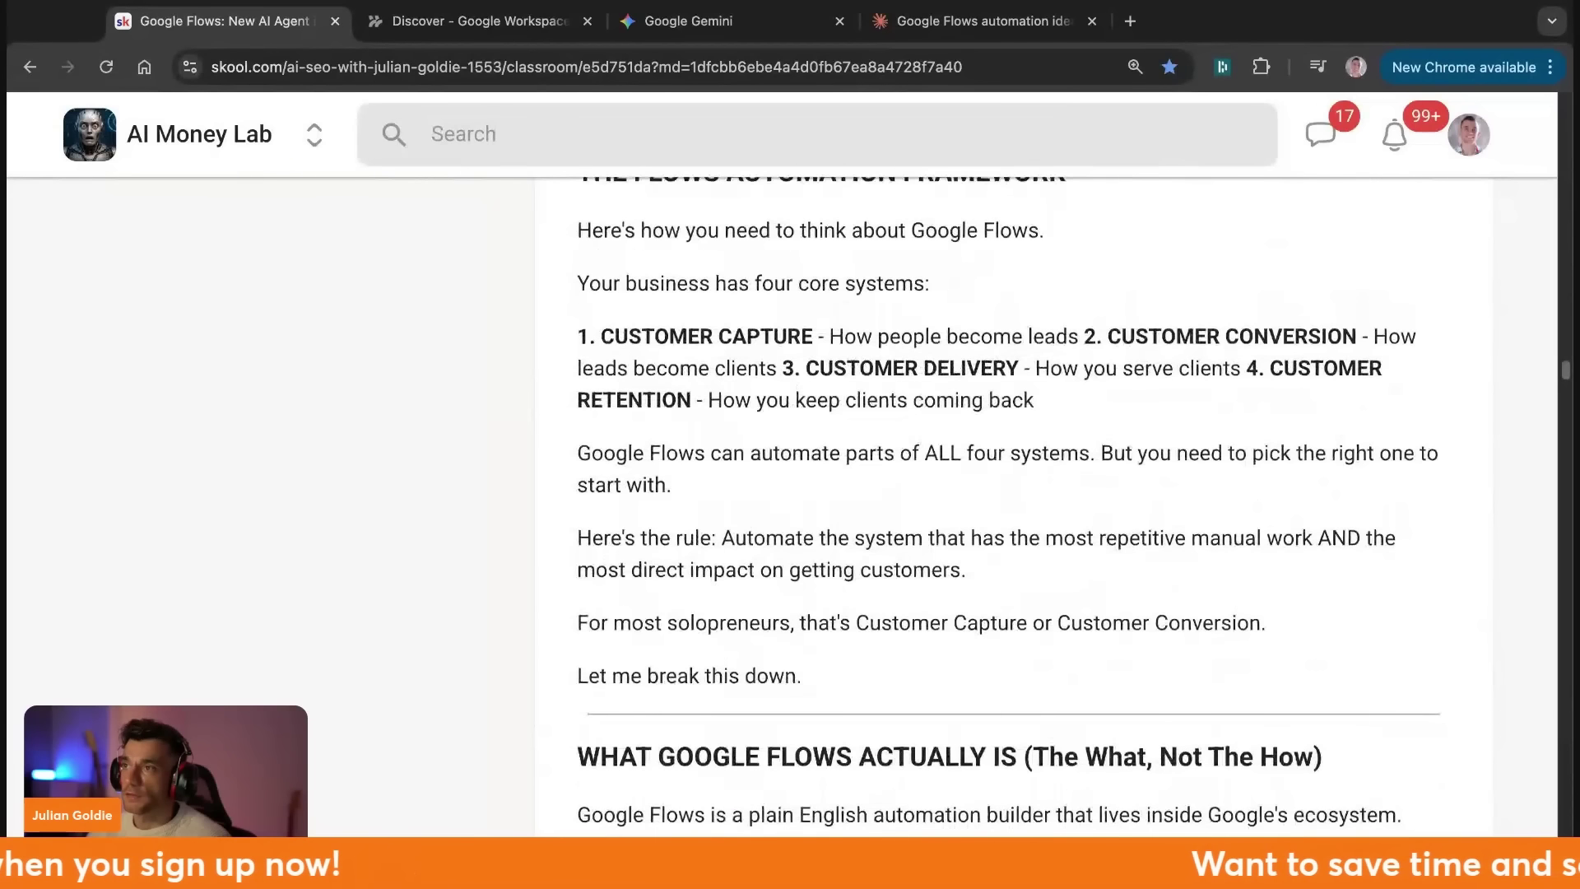
scroll(708, 212, down, 5)
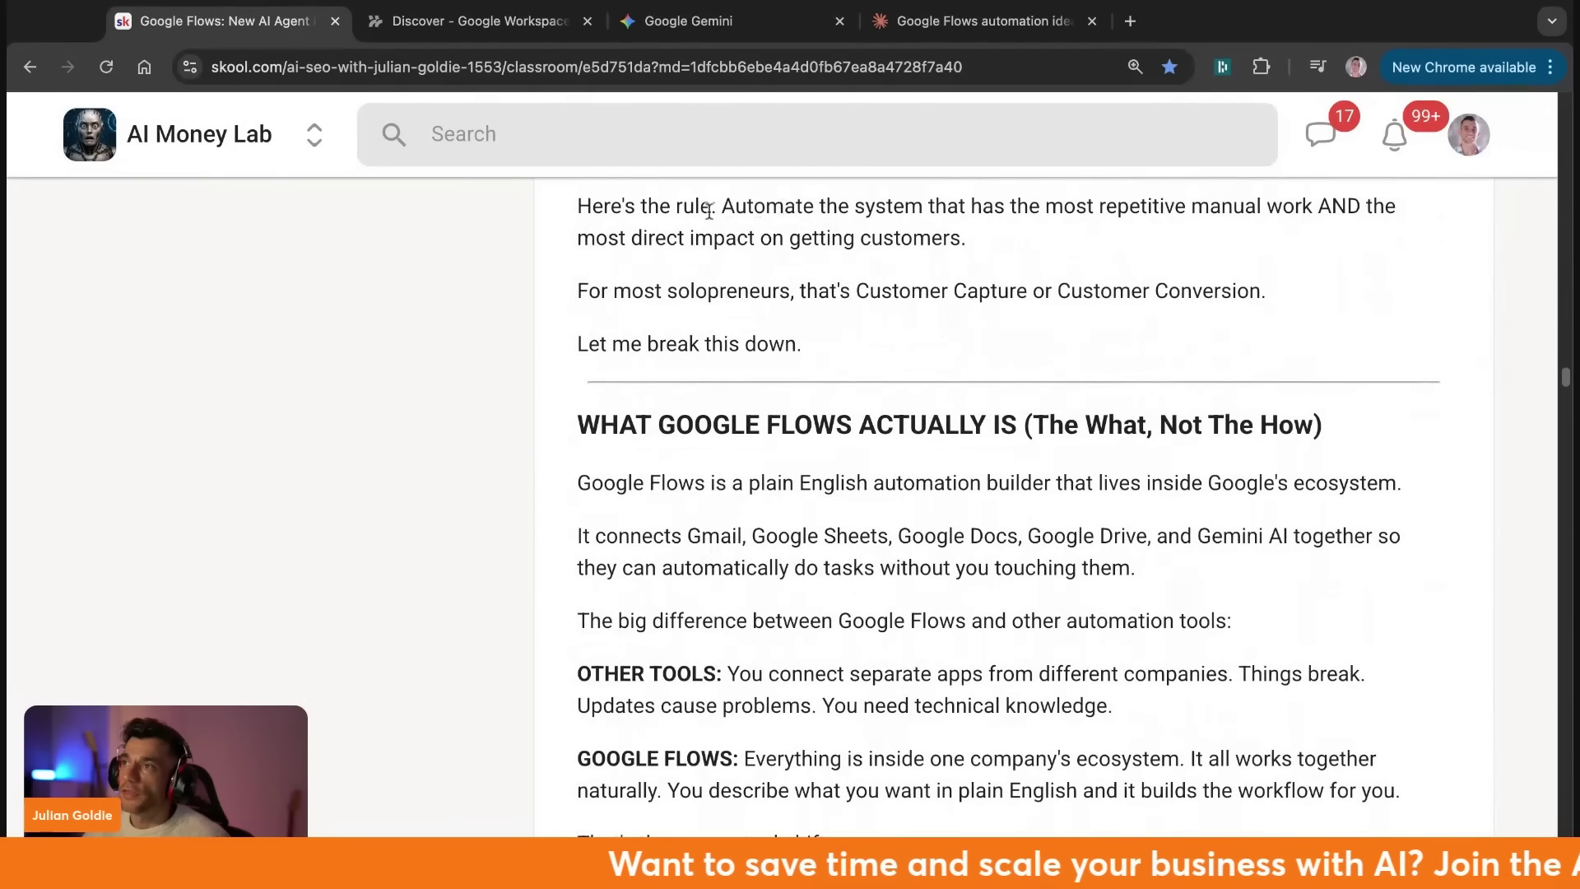
drag(722, 206, 752, 206)
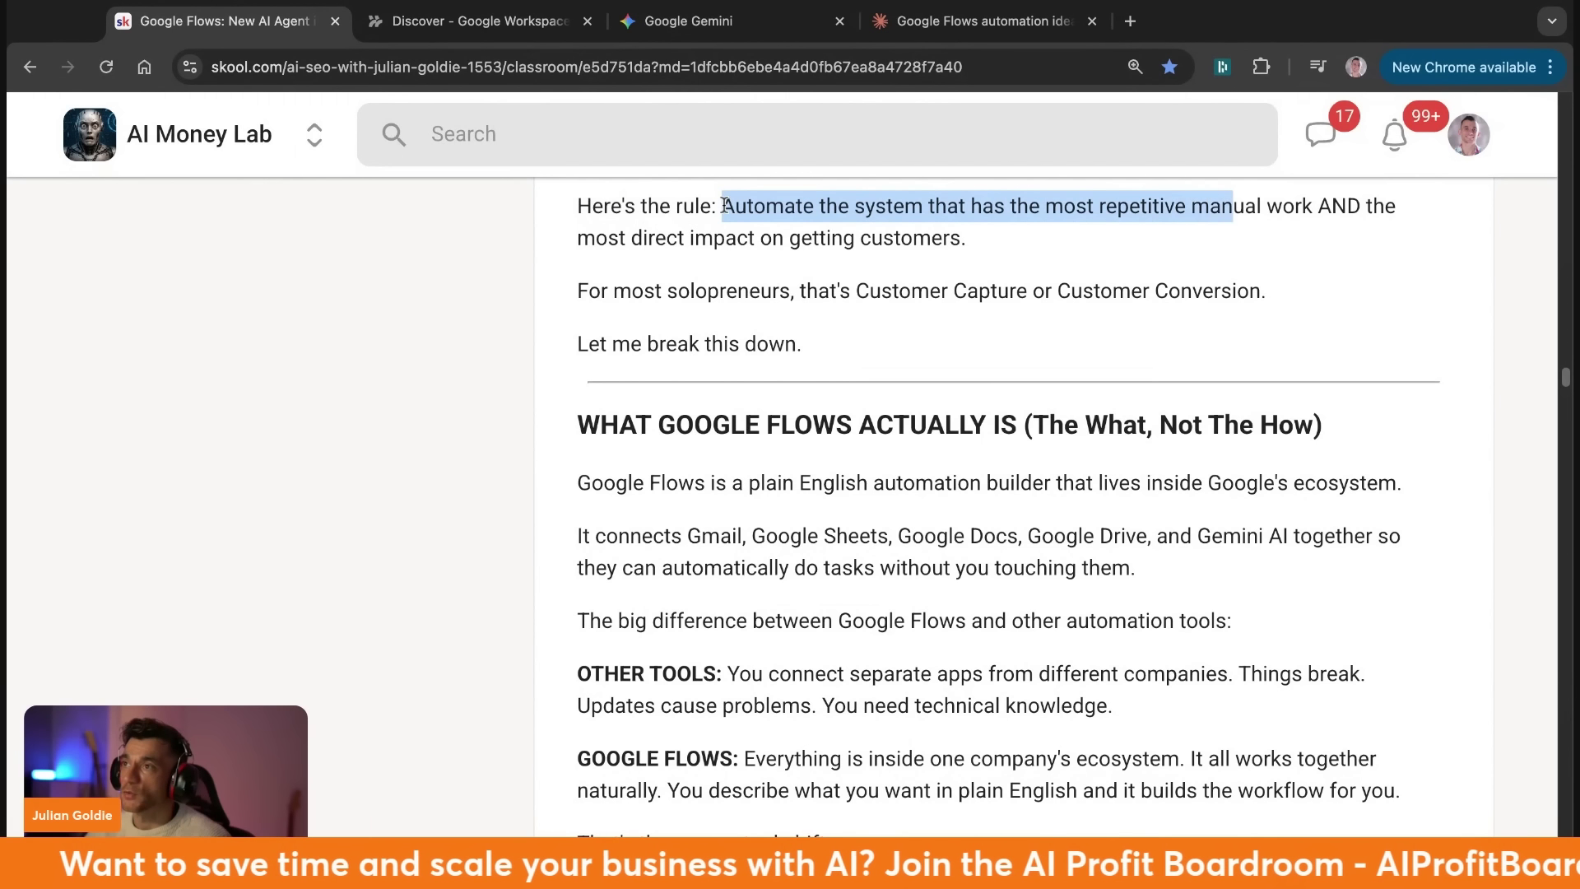
drag(724, 204, 965, 238)
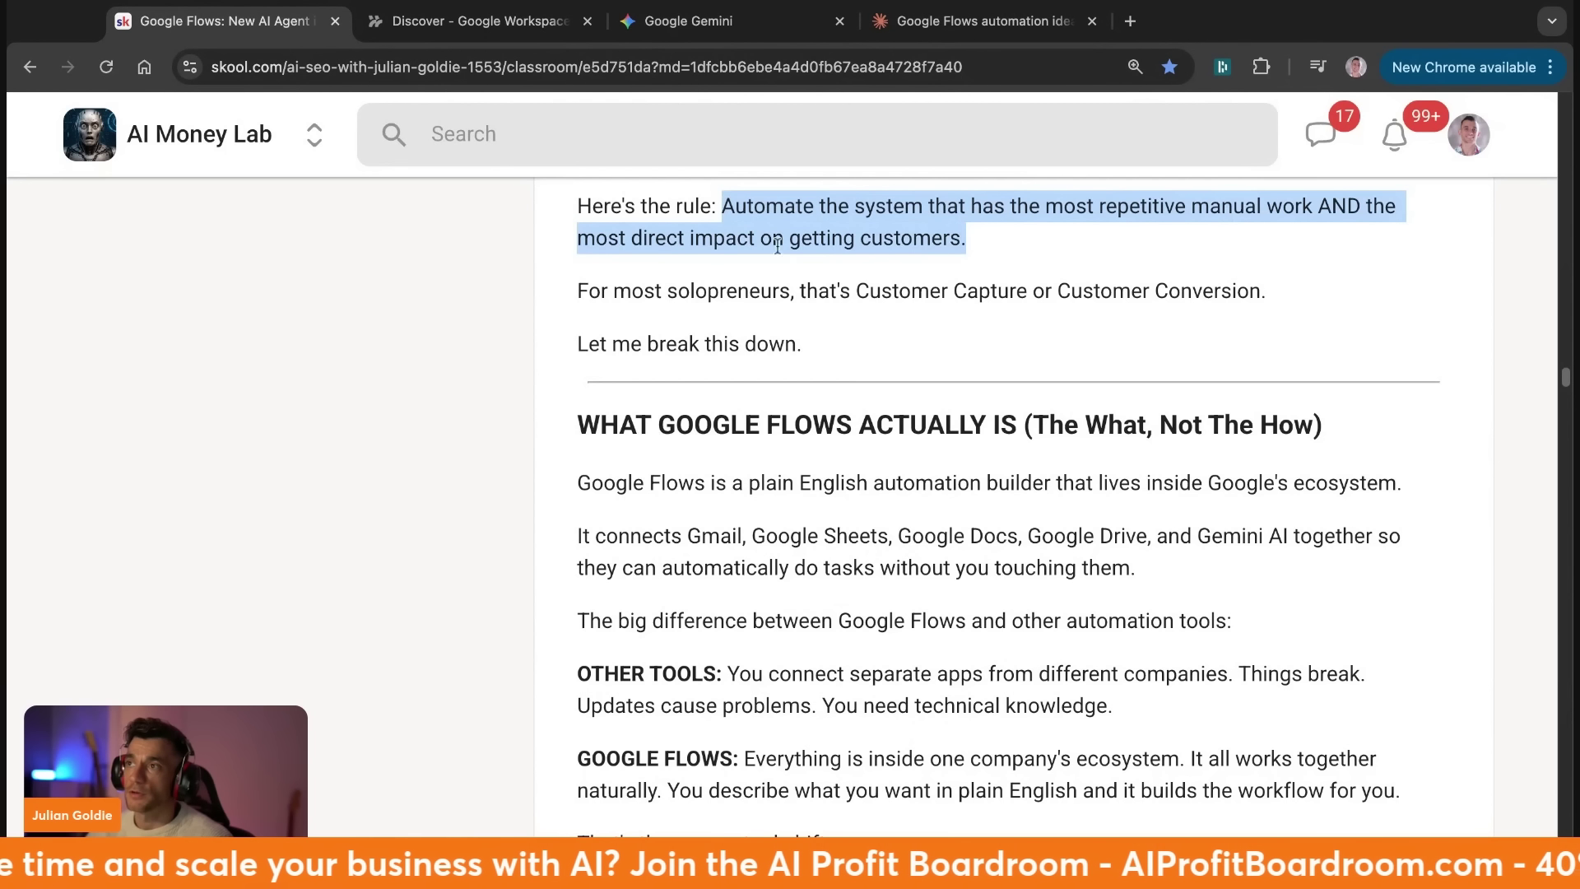
drag(779, 290, 967, 292)
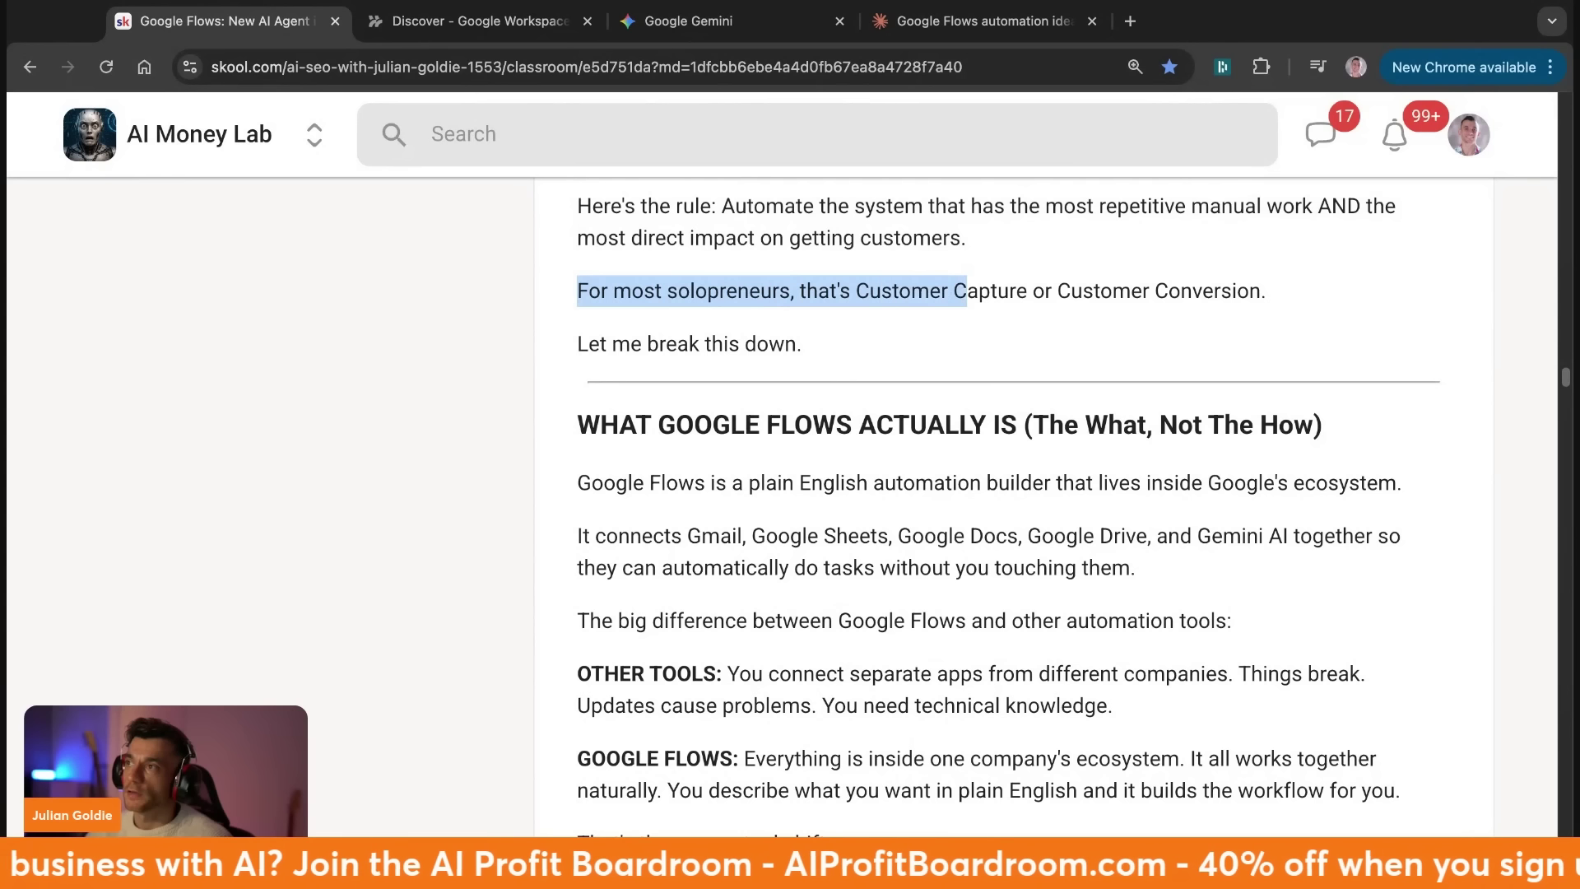
drag(1131, 296, 1294, 301)
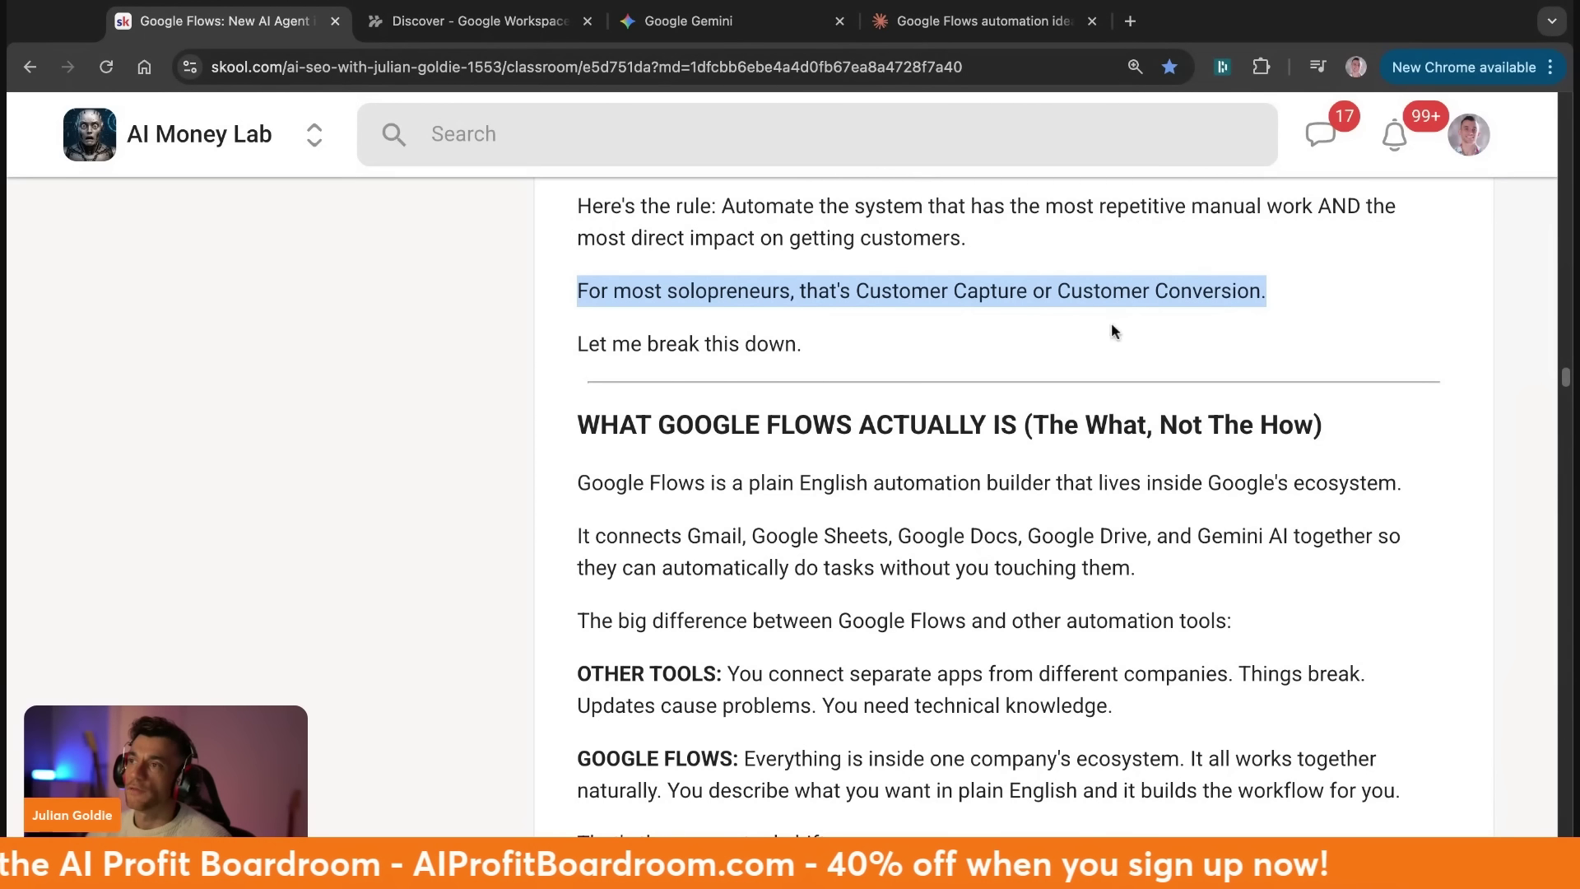
Open the AI Money Lab community in a background tab and highlight the lesson heading "YOUR 30-DAY IMPLEMENTATION ROADMAP".
scroll(680, 378, down, 20)
scroll(562, 300, up, 2)
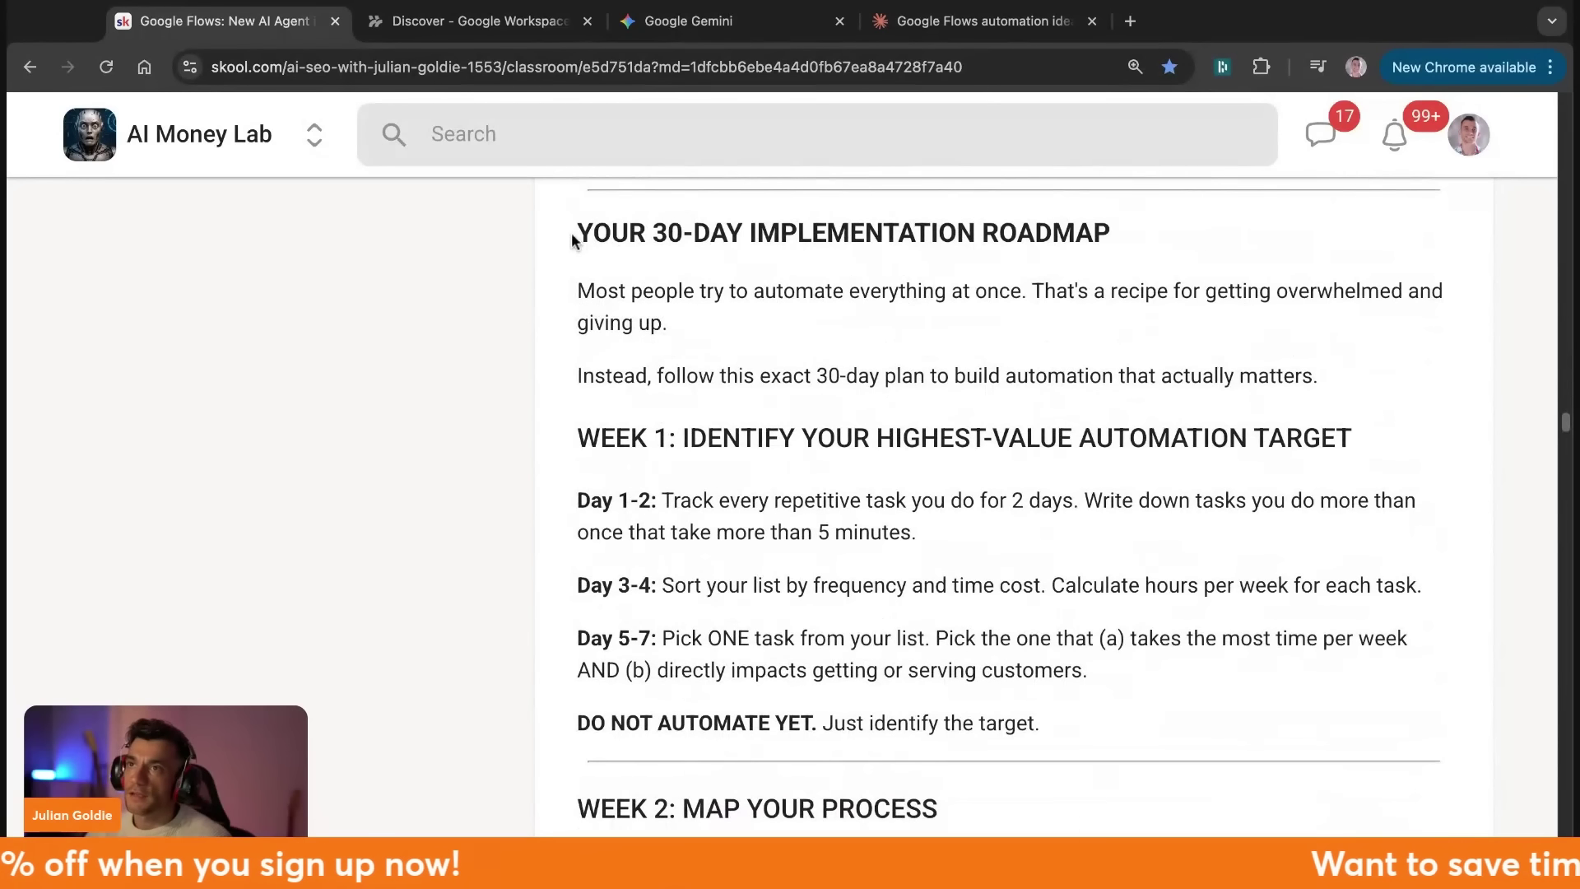
middle_click(90, 151)
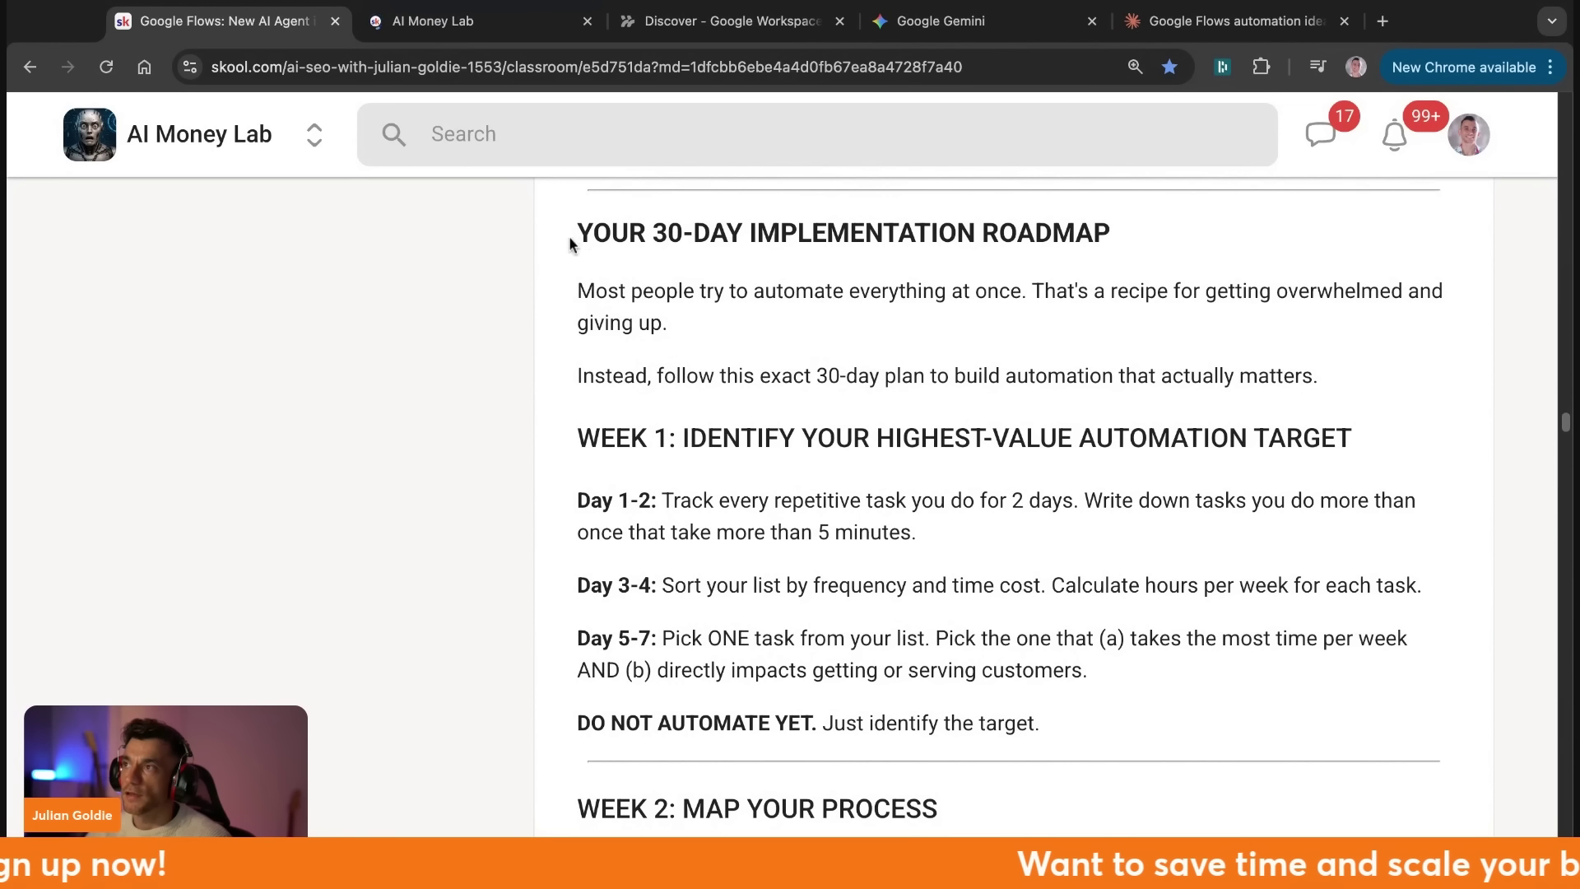
drag(570, 243, 950, 228)
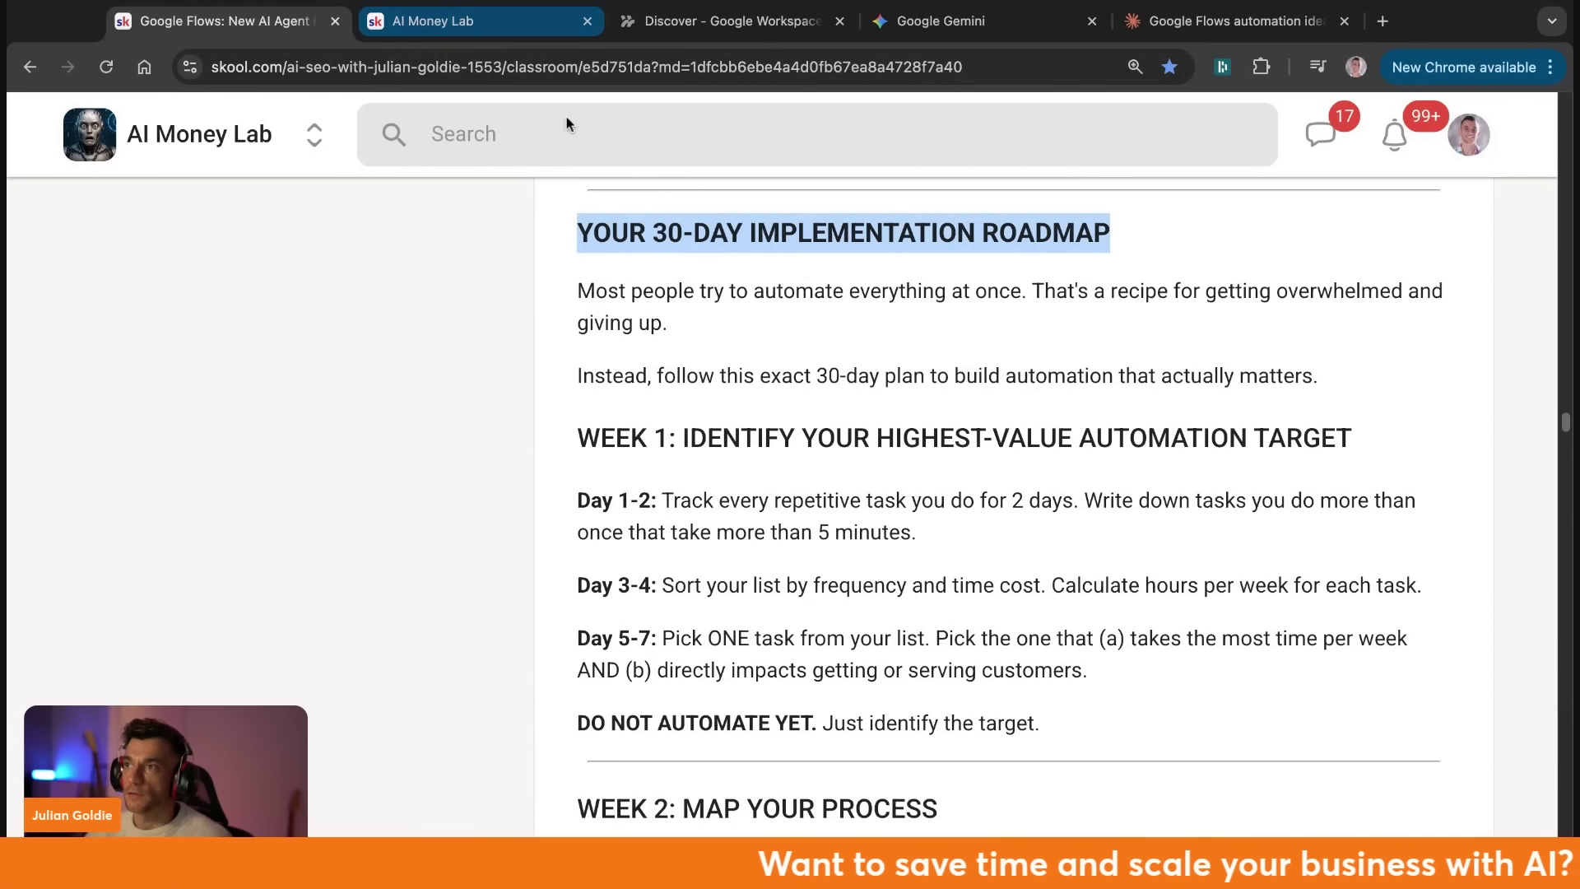
Highlight and read the roadmap's opening paragraph about automating everything at once, up to the line on the 30-day plan.
triple_click(595, 307)
click(578, 291)
key(shift+Right)
key(shift+Right)
key(shift+Right)
key(shift+Right)
key(shift+Right)
key(shift+Right)
key(shift+Right)
key(shift+Right)
key(shift+Right)
key(shift+Right)
key(shift+Right)
key(shift+Right)
key(shift+Right)
key(shift+Right)
key(shift+Right)
key(shift+Right)
key(shift+Right)
key(shift+Right)
key(shift+Right)
key(shift+Right)
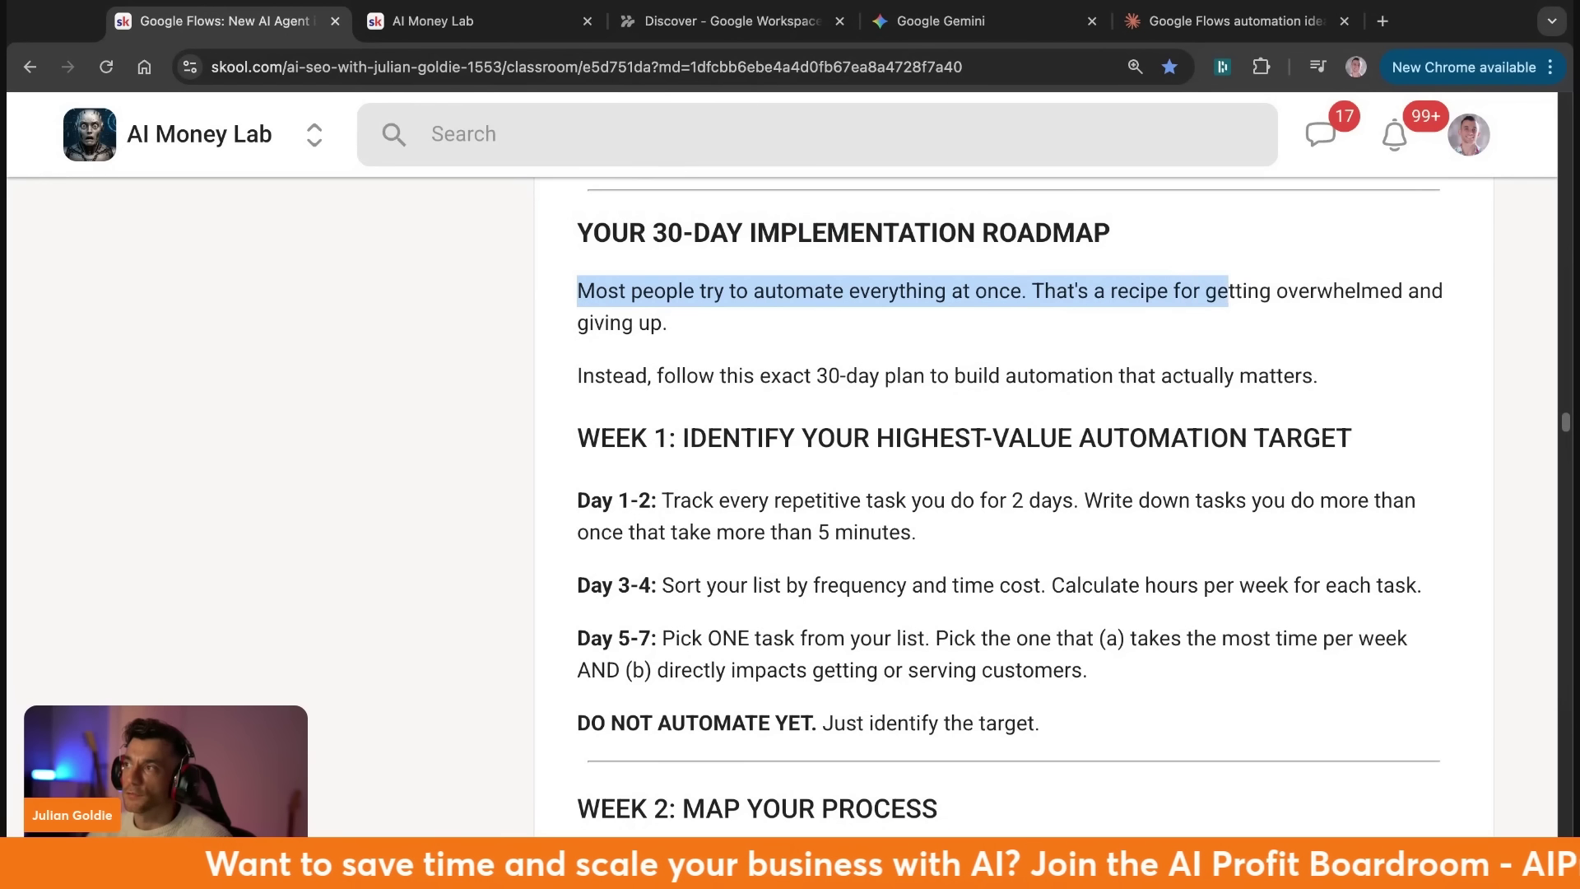
key(shift+Down)
click(657, 379)
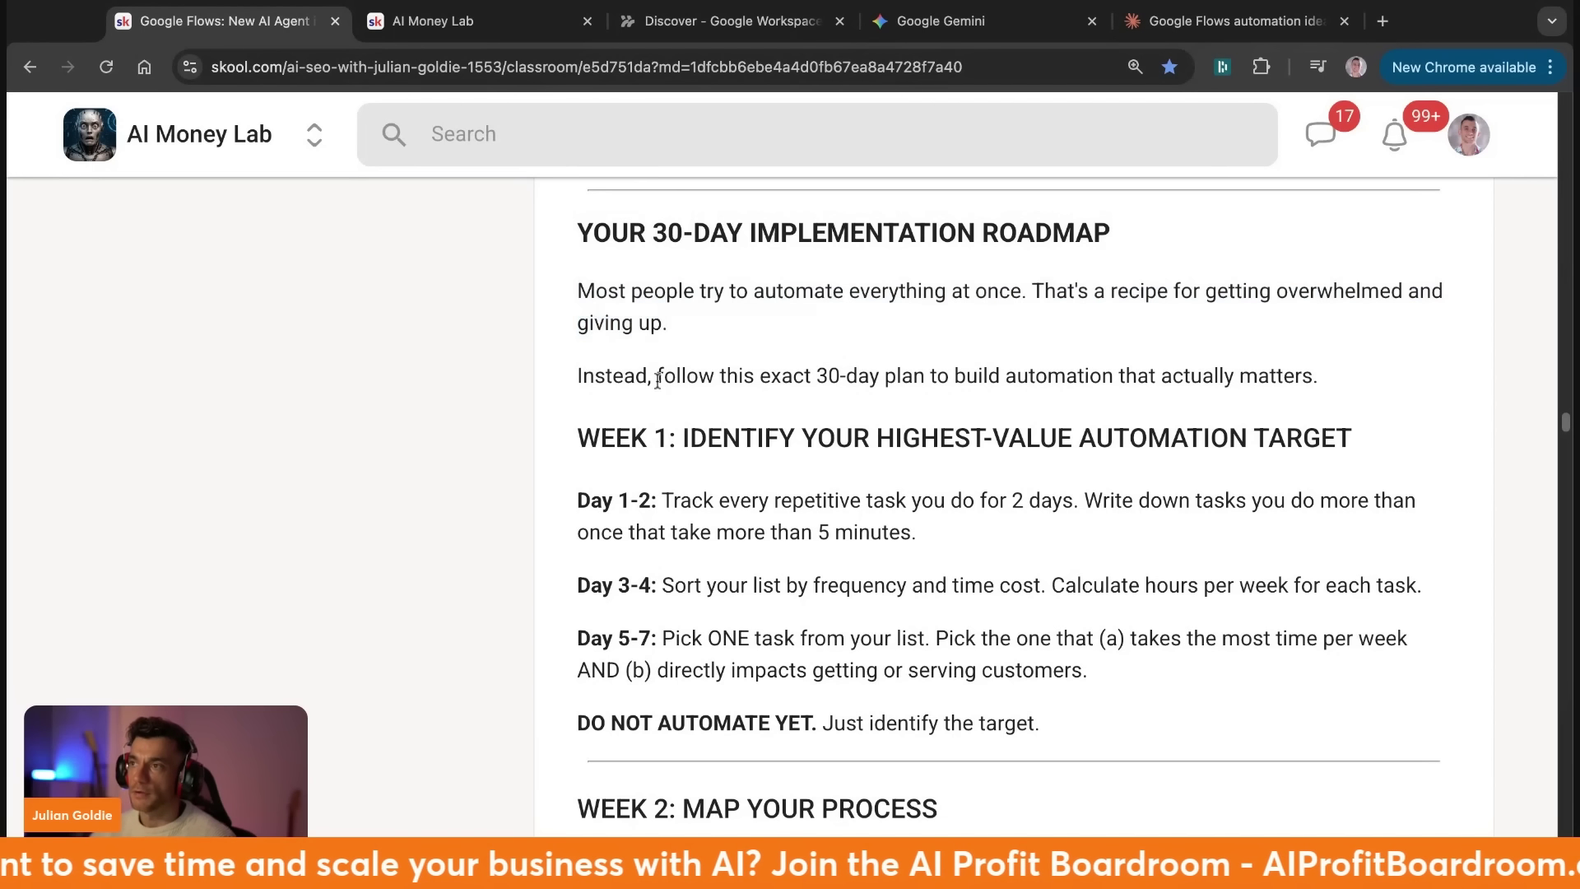
Highlight and read the line "Instead, follow this exact 30-day plan to build automation that actually matters.".
key(shift+Down)
key(shift+Left)
key(shift+Left)
key(shift+Left)
key(shift+Left)
key(shift+Left)
key(shift+Left)
key(shift+Left)
key(shift+Left)
key(shift+Left)
key(shift+Left)
key(shift+Left)
key(shift+Left)
key(shift+Left)
key(shift+Left)
key(shift+Left)
key(shift+Left)
key(shift+Left)
key(shift+Left)
key(shift+Left)
key(shift+Left)
key(shift+End)
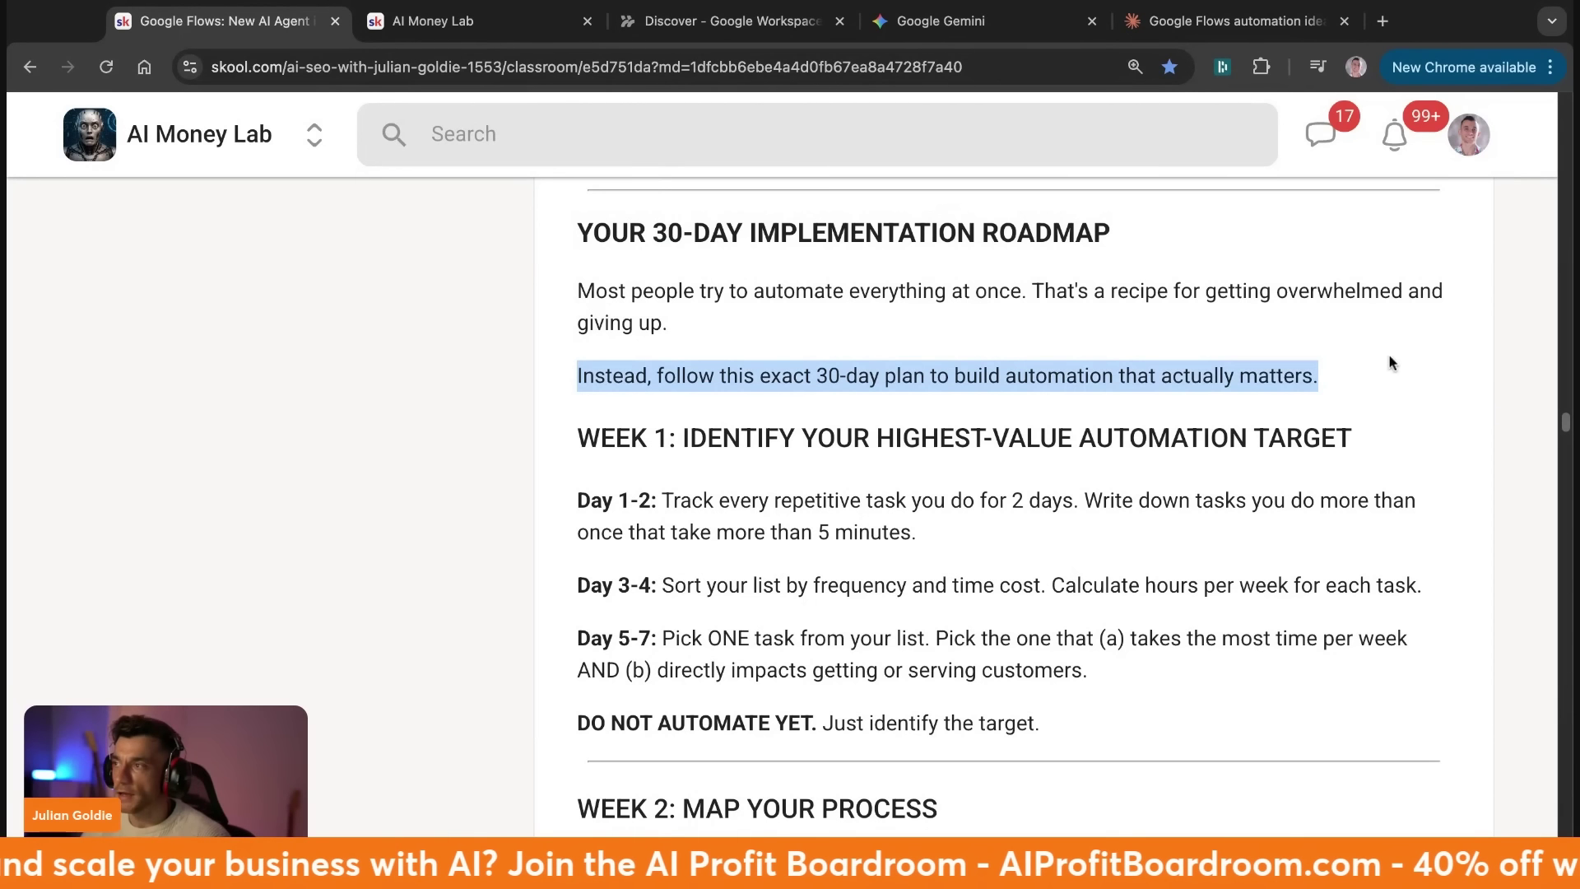
scroll(938, 423, down, 1)
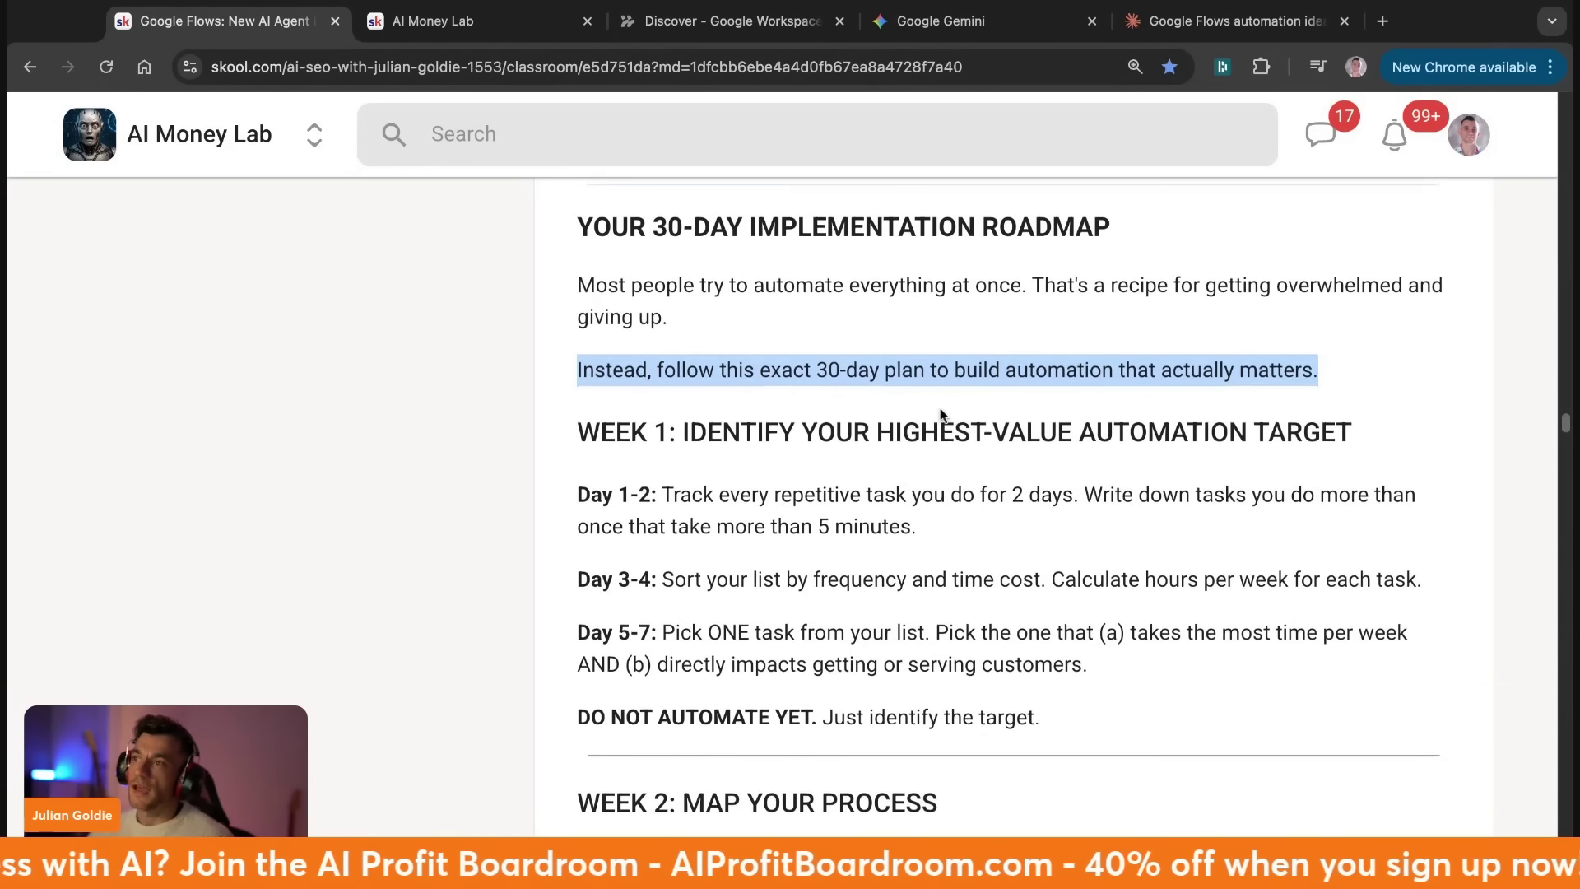
Switch to the AI Money Lab community page and look through its pinned posts and community details.
click(461, 20)
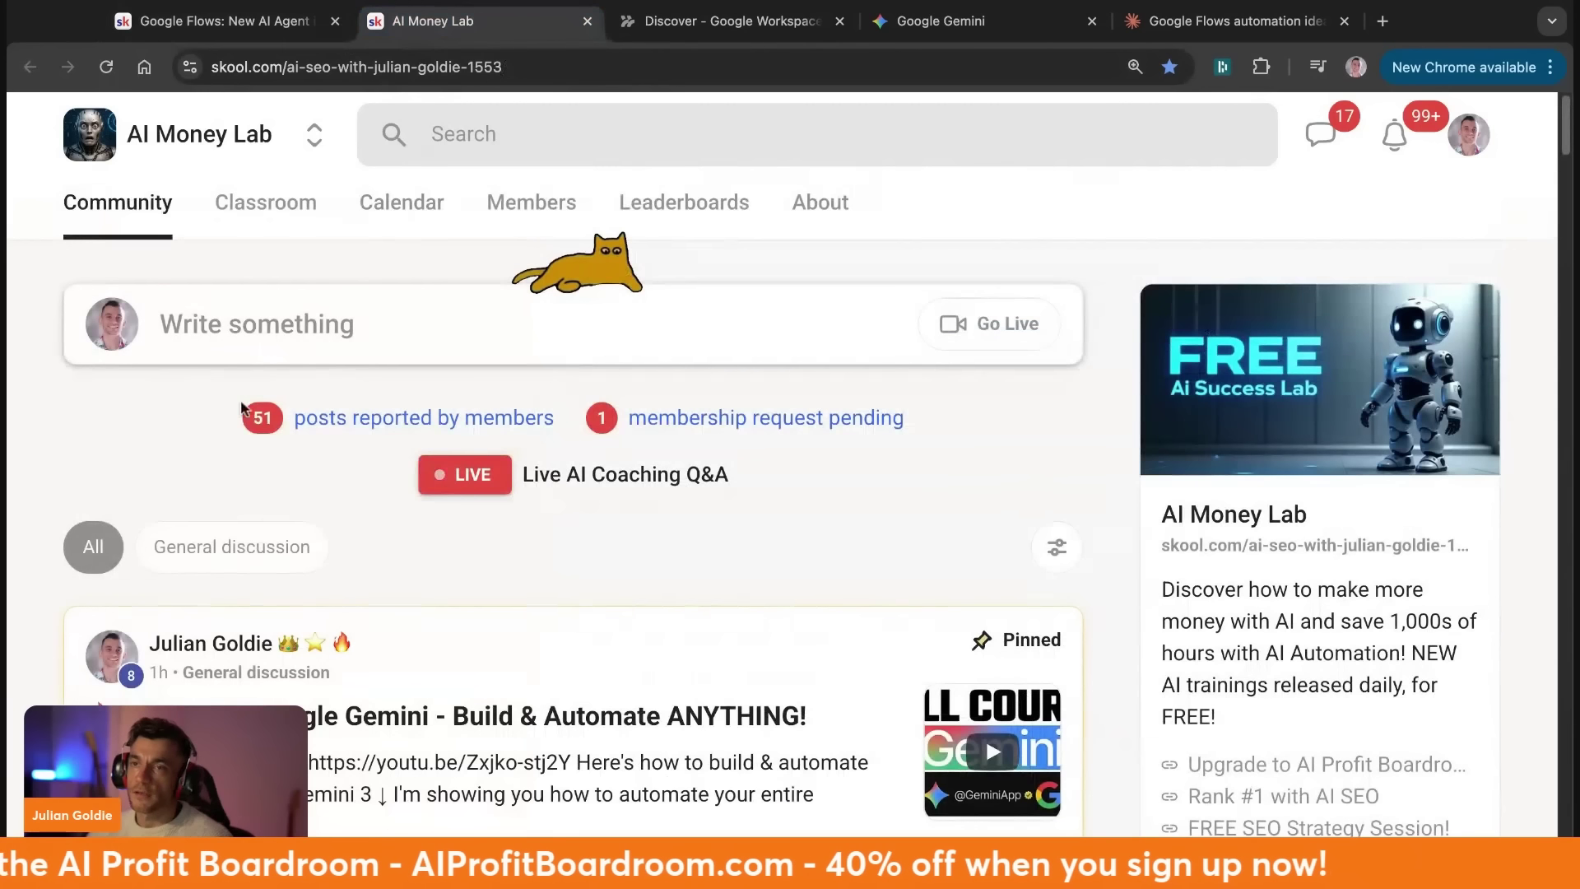
scroll(491, 594, down, 5)
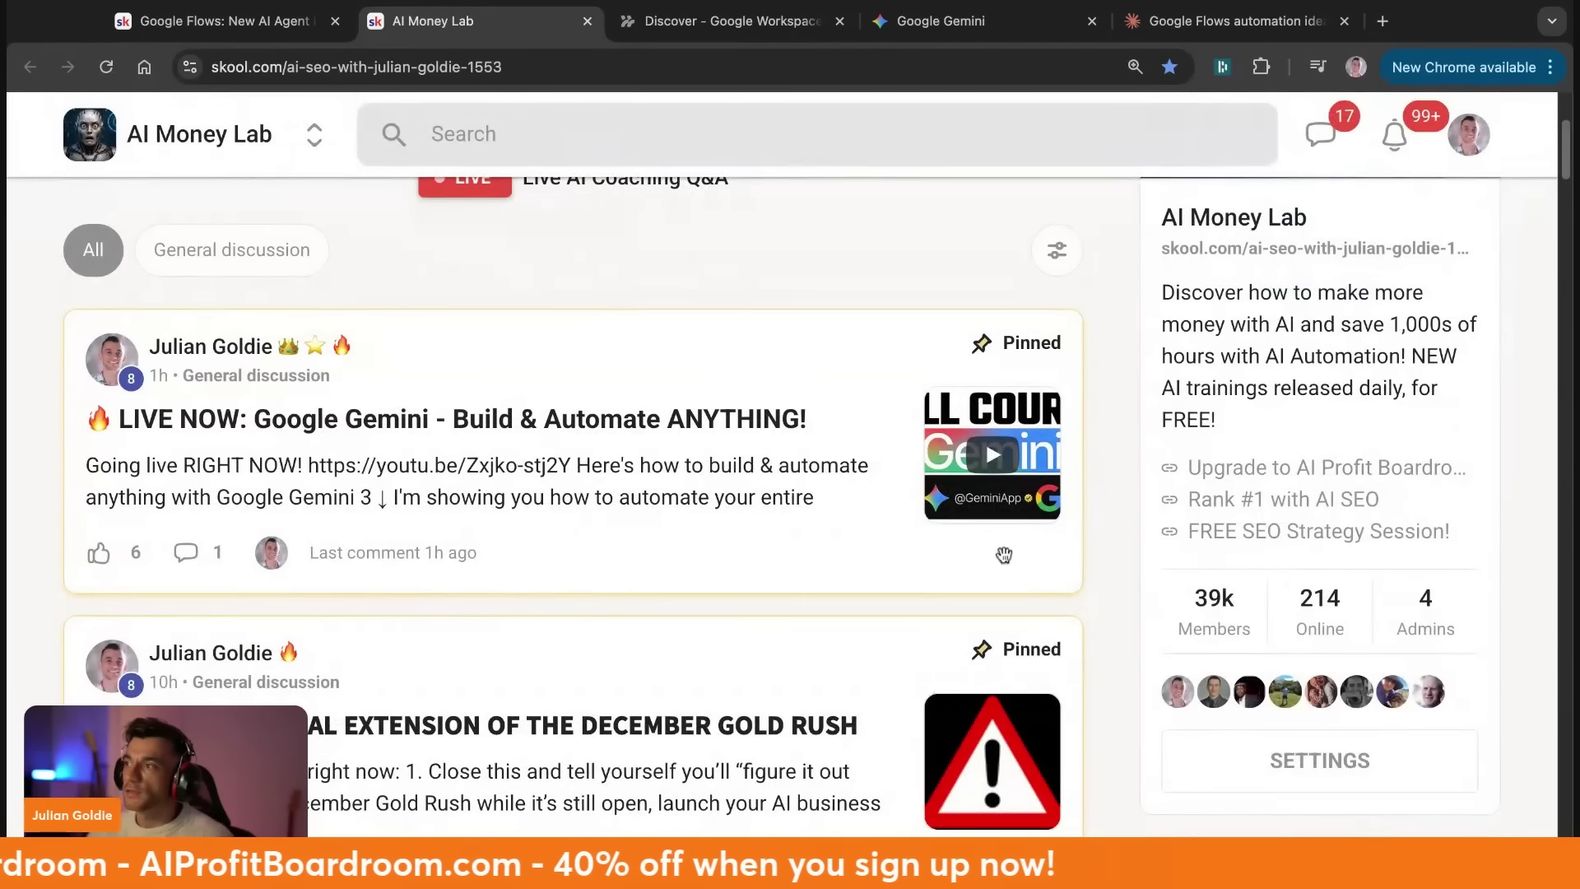
scroll(1154, 555, down, 7)
scroll(1268, 556, up, 12)
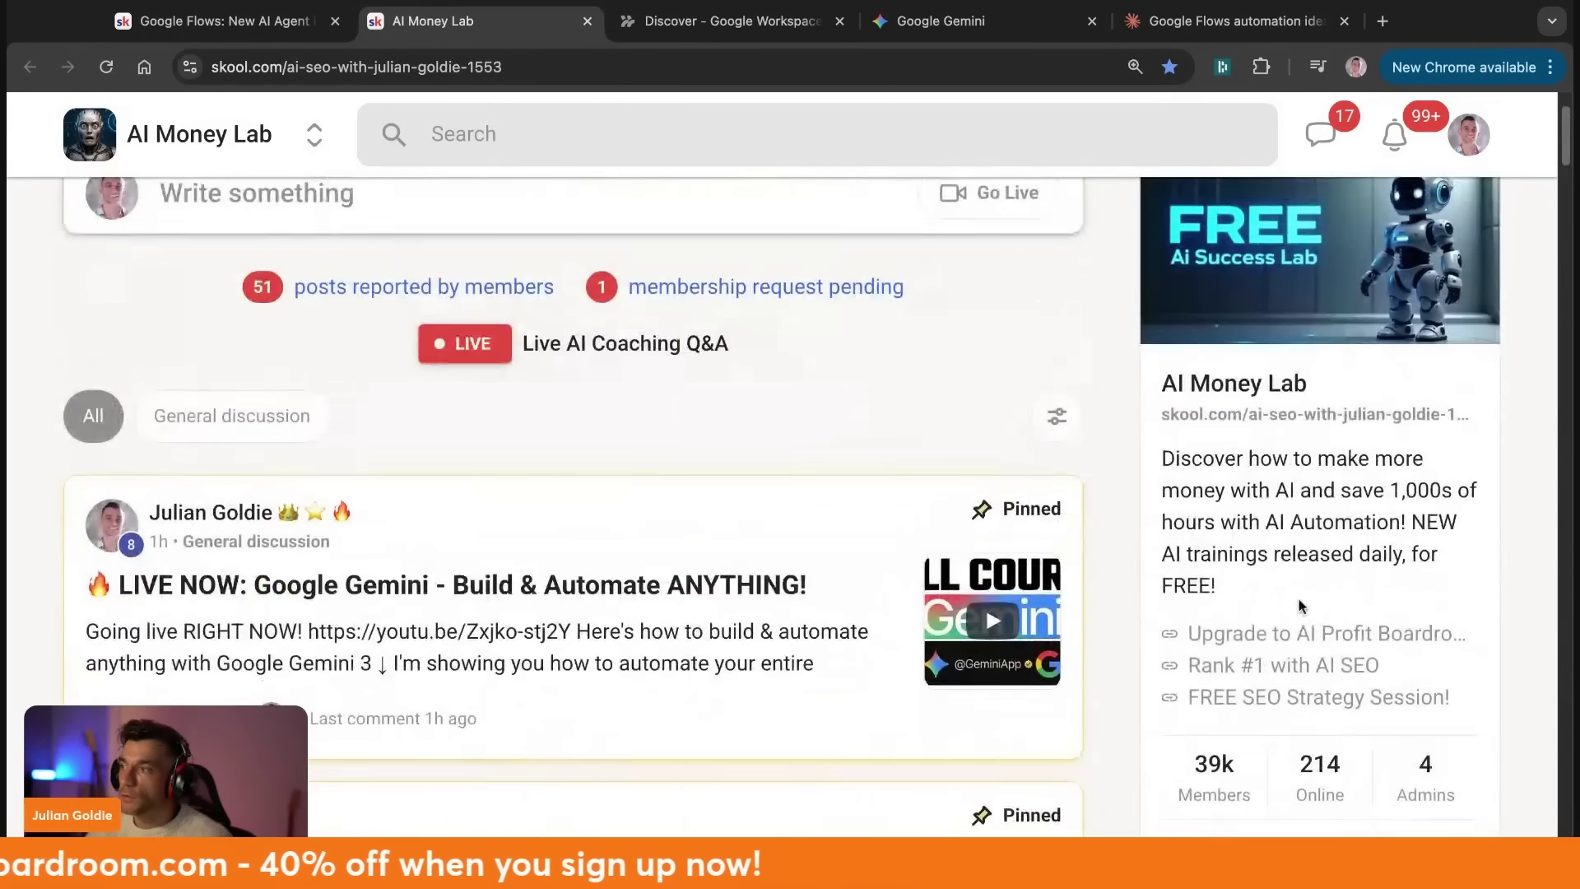
scroll(1380, 555, down, 2)
scroll(977, 635, down, 8)
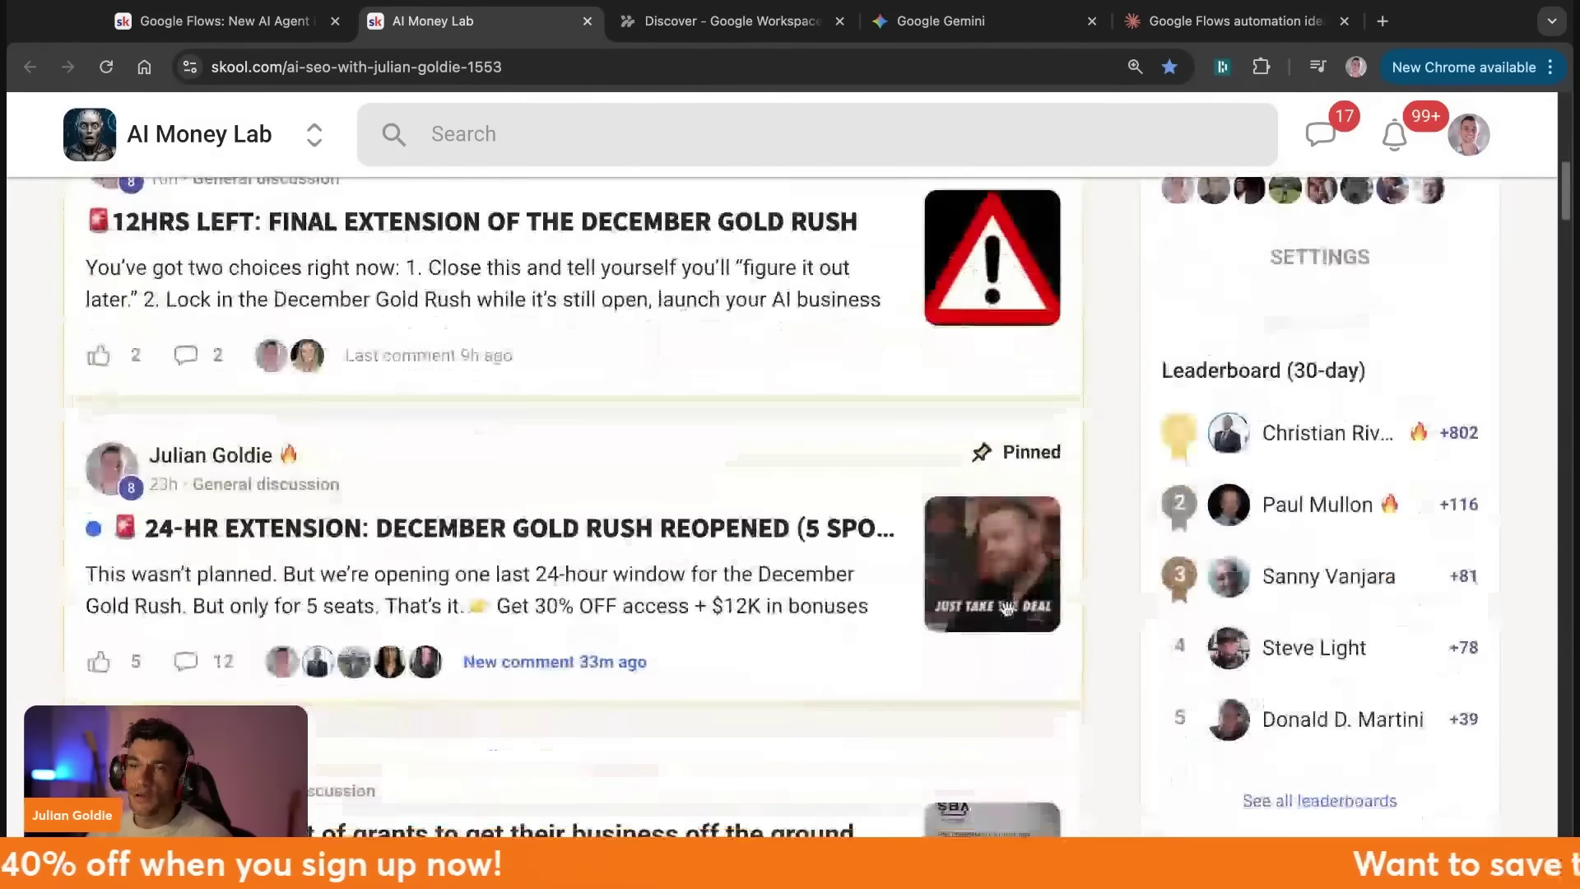
scroll(1007, 605, down, 10)
scroll(443, 168, up, 20)
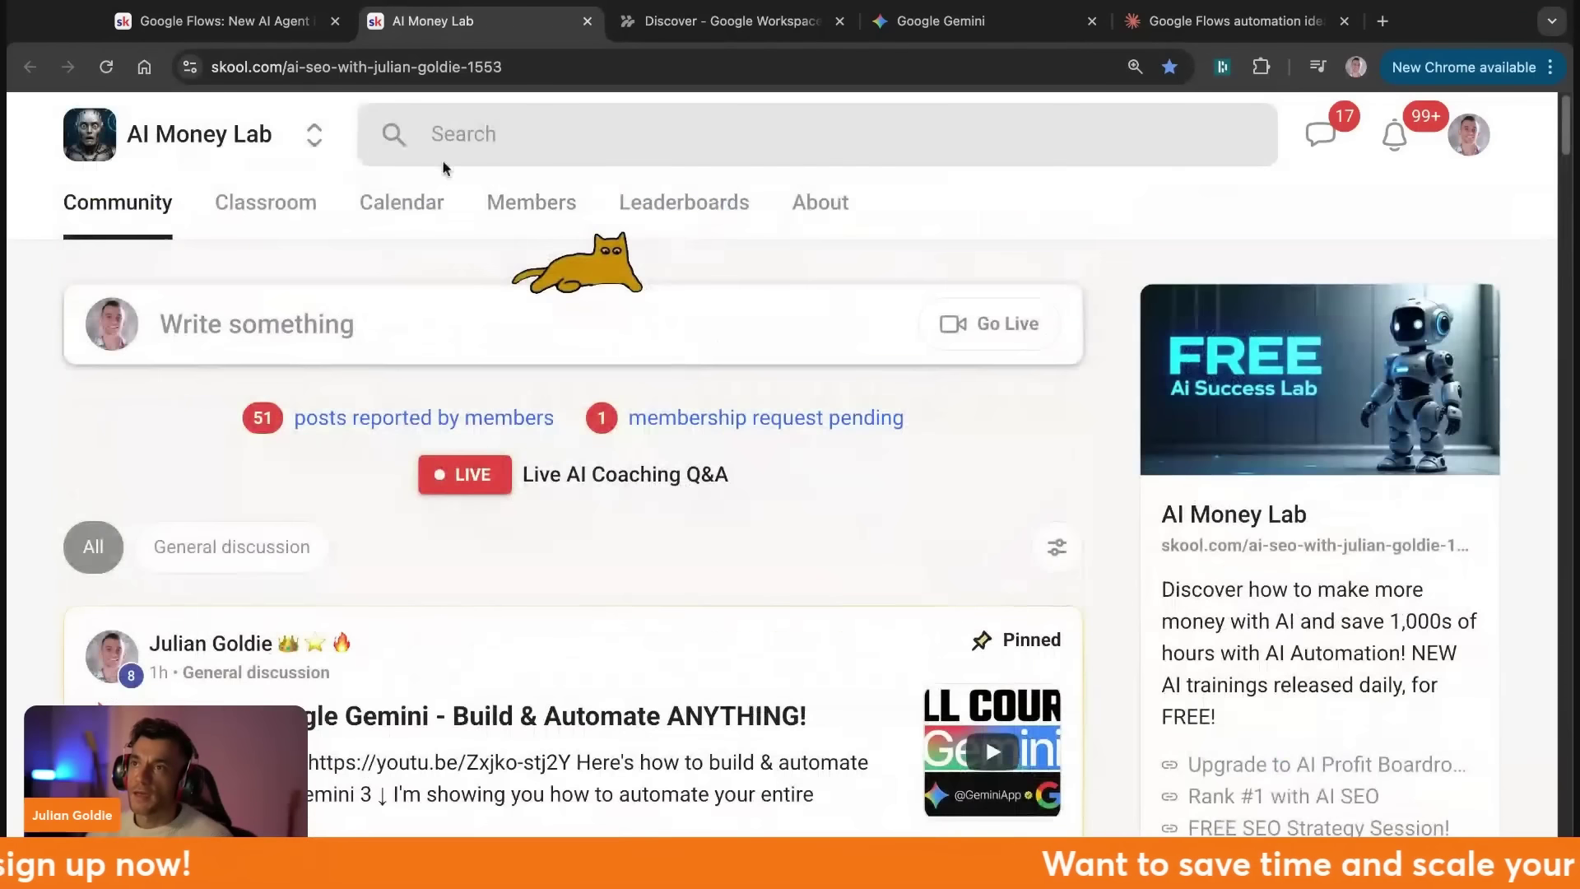
Open the community's classroom, enter the NEW AI AUTOMATIONS II course and look through its lesson list to the end.
click(265, 202)
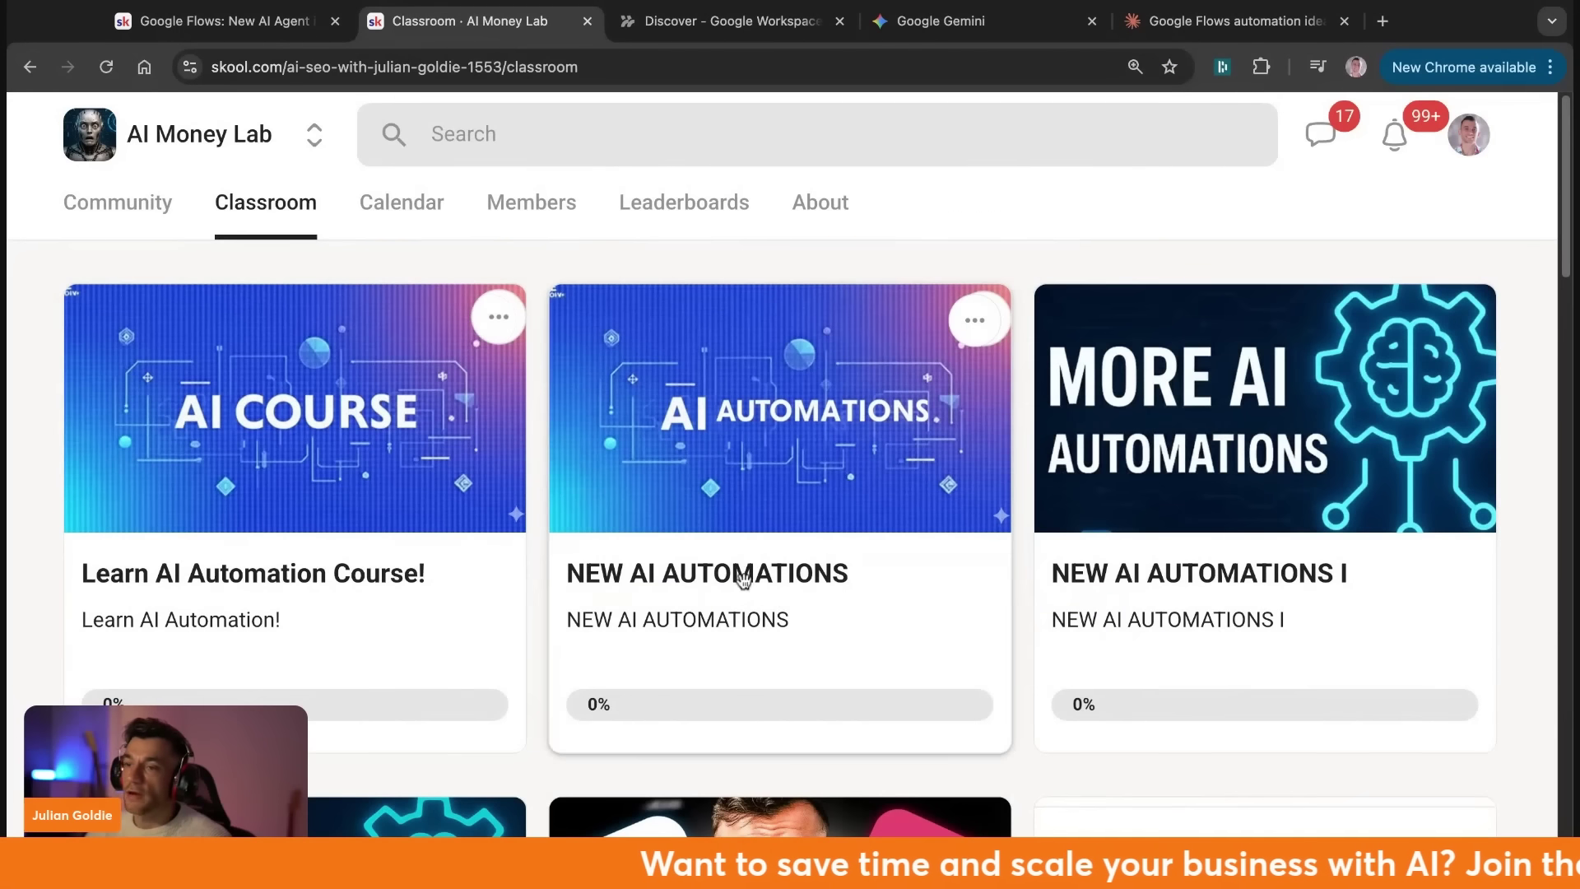
scroll(740, 618, down, 3)
click(367, 630)
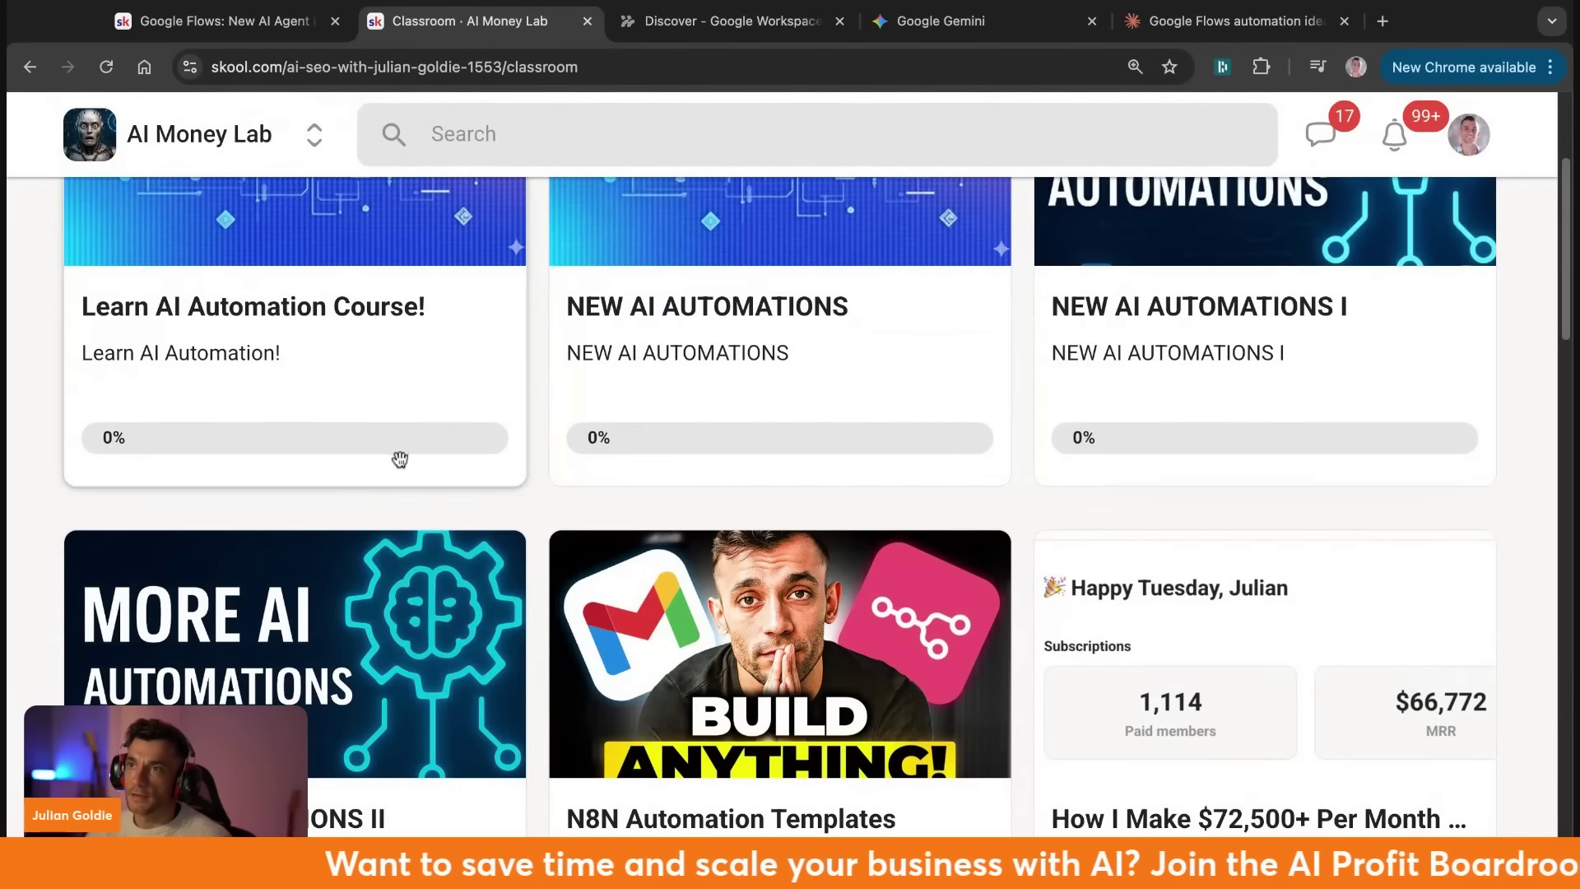
scroll(434, 554, down, 15)
scroll(444, 560, down, 20)
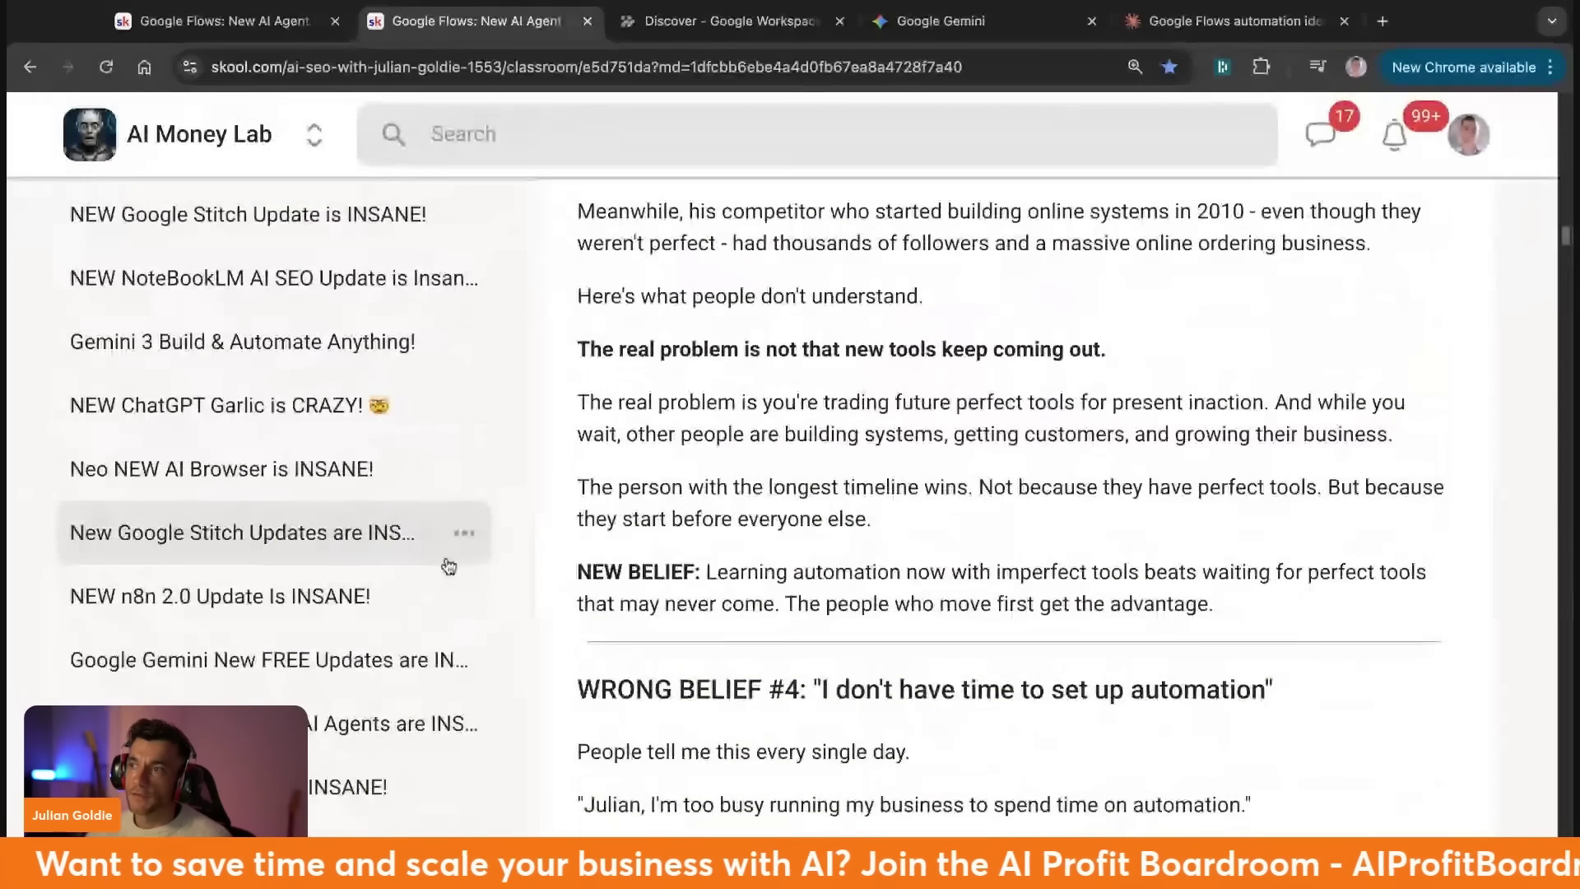
scroll(453, 552, up, 1)
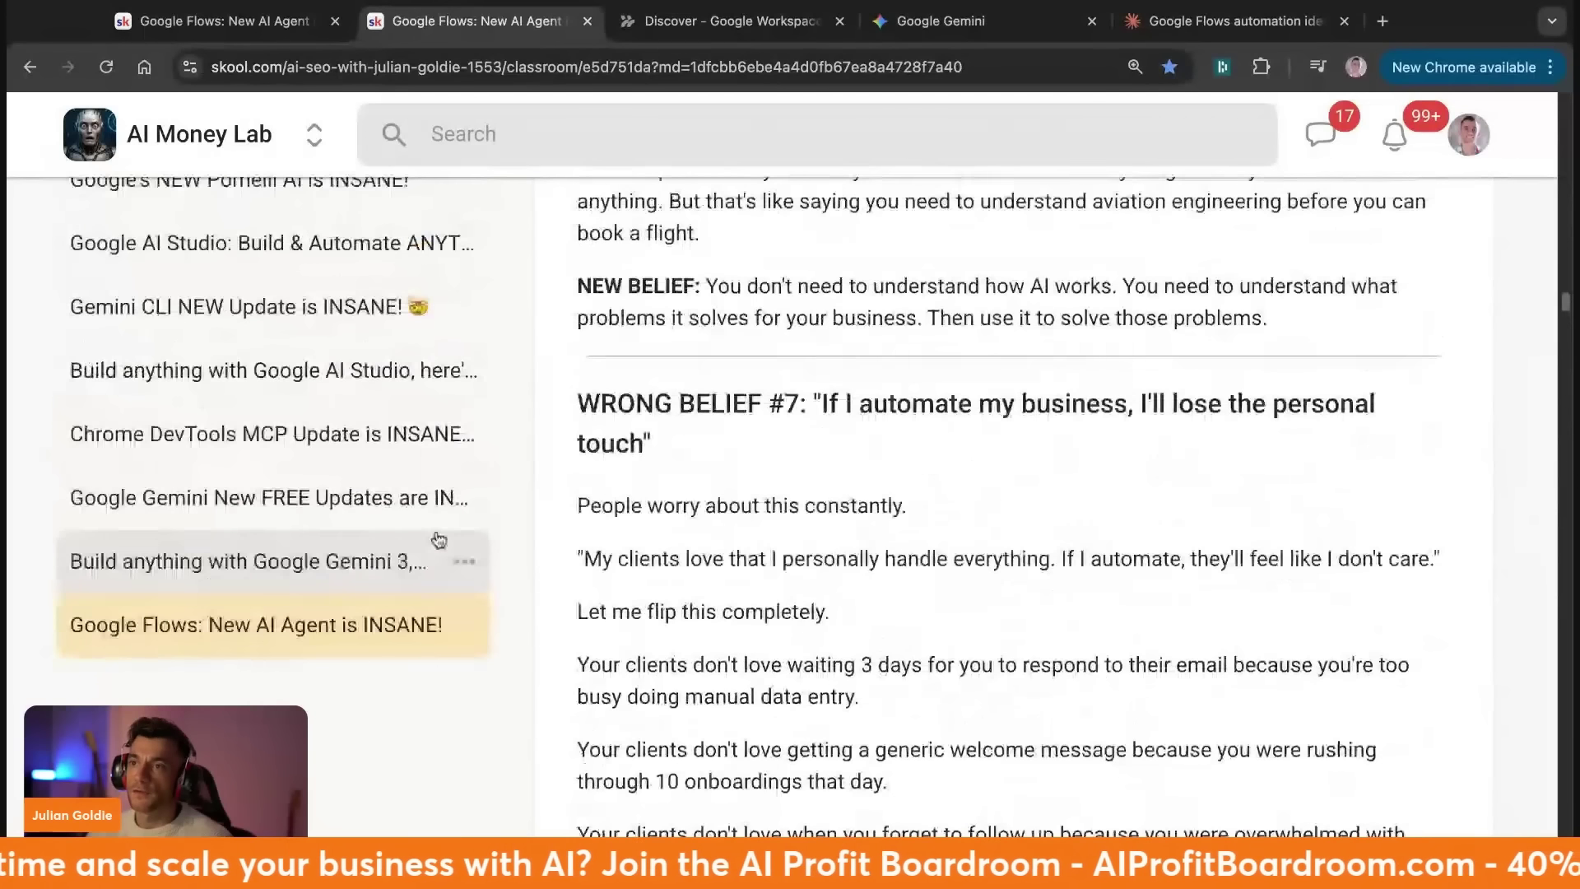
View the lessons on building anything with Google Gemini 3, the new NotebookLM update and Claude Opus 4.5.
click(300, 559)
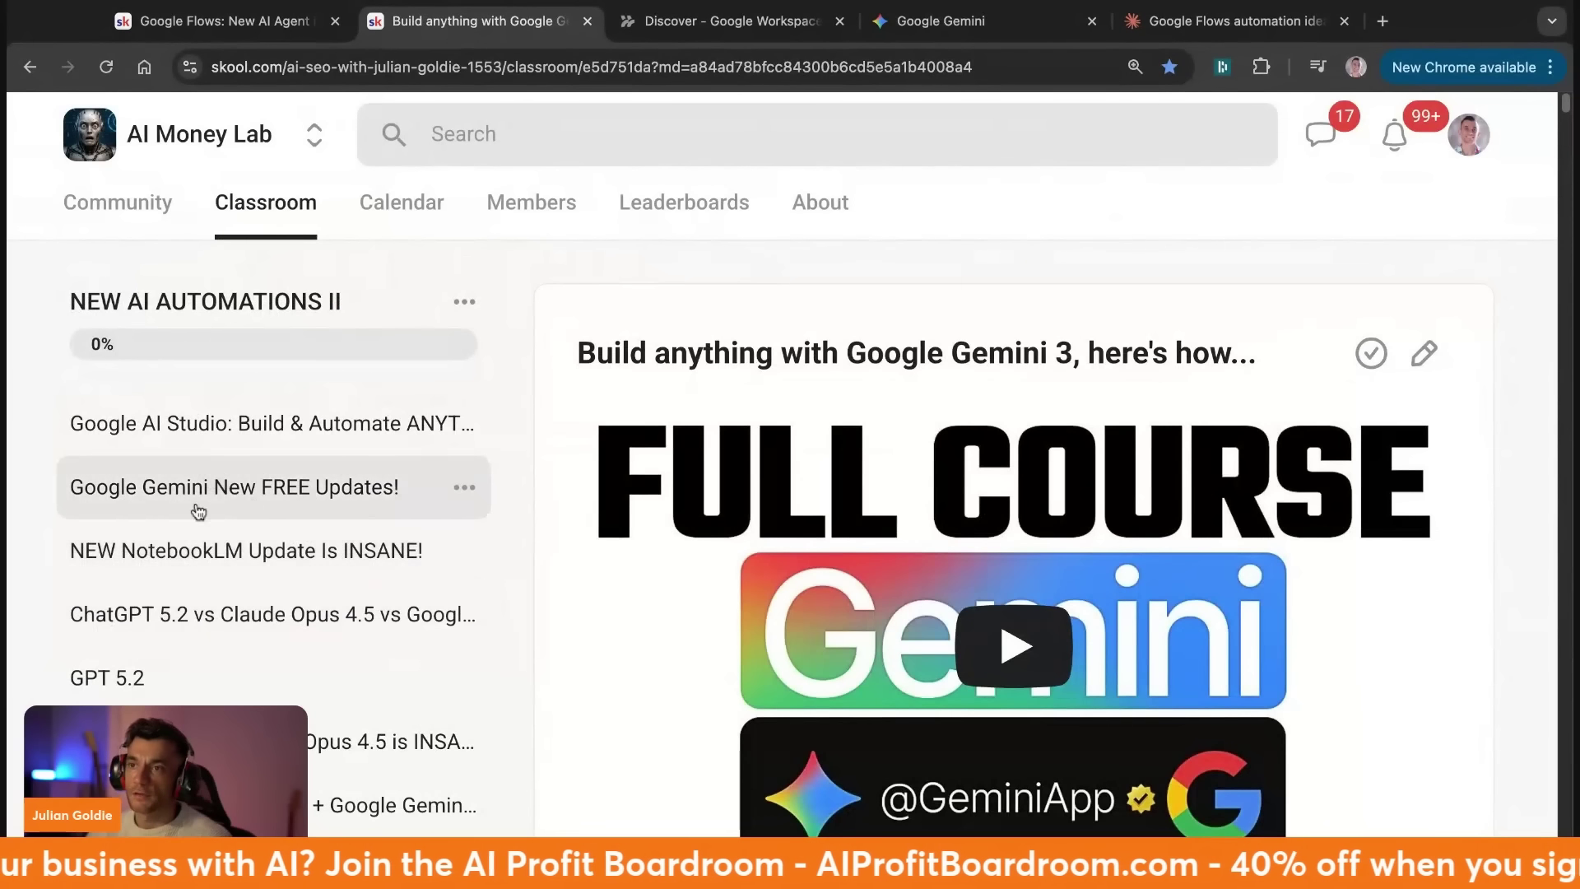
click(216, 552)
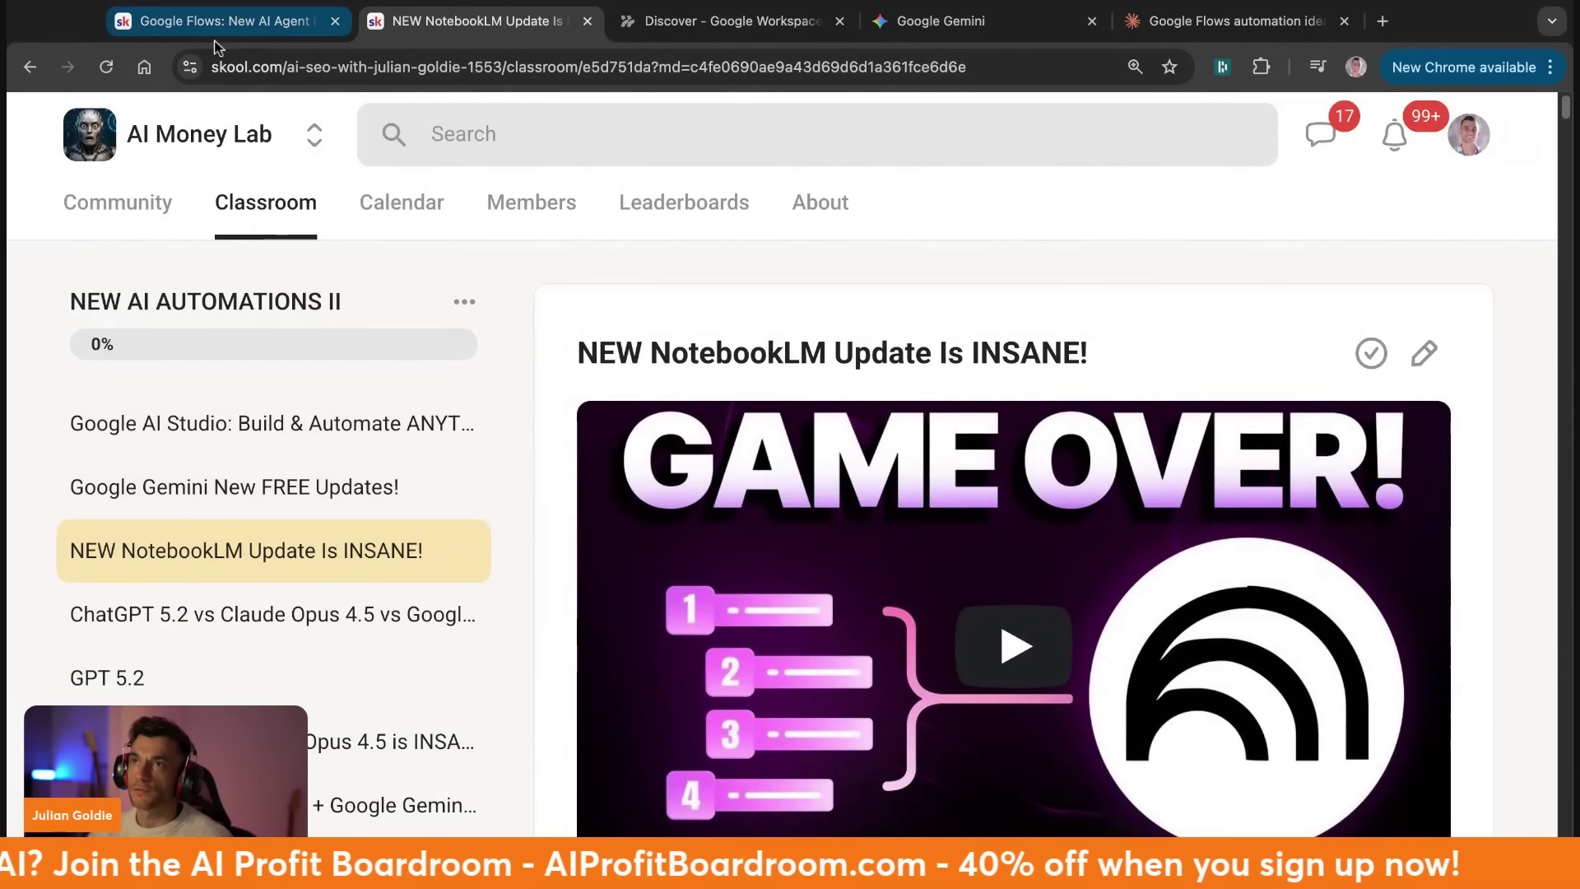
click(395, 741)
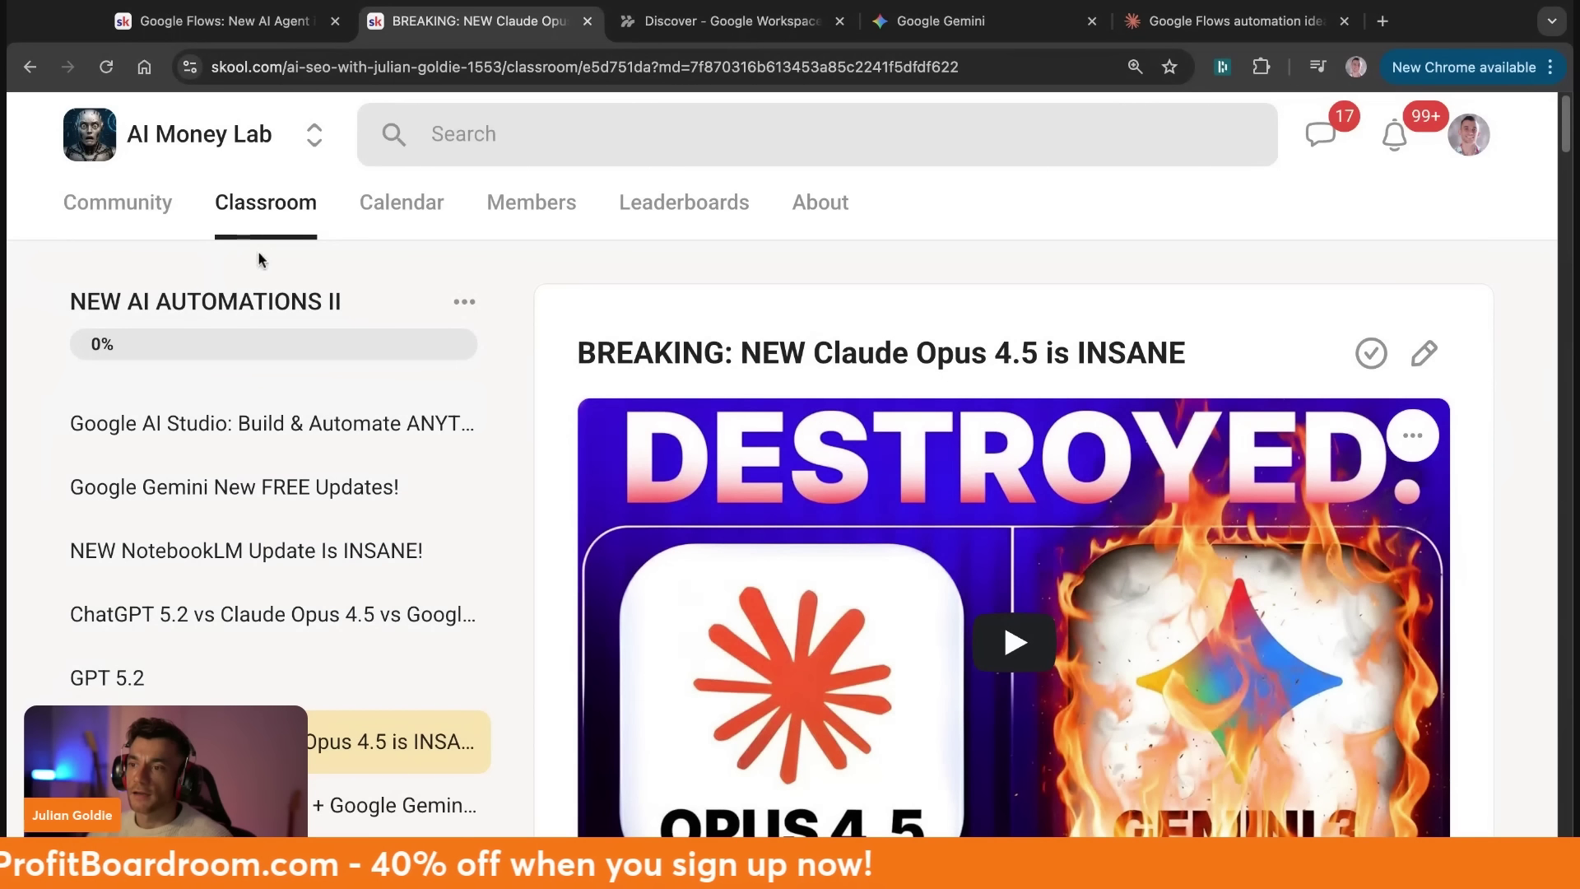
Return to the Google Flows lesson and highlight the Week 1 and Week 2 headings and the Week 1 daily tasks.
click(222, 21)
click(607, 391)
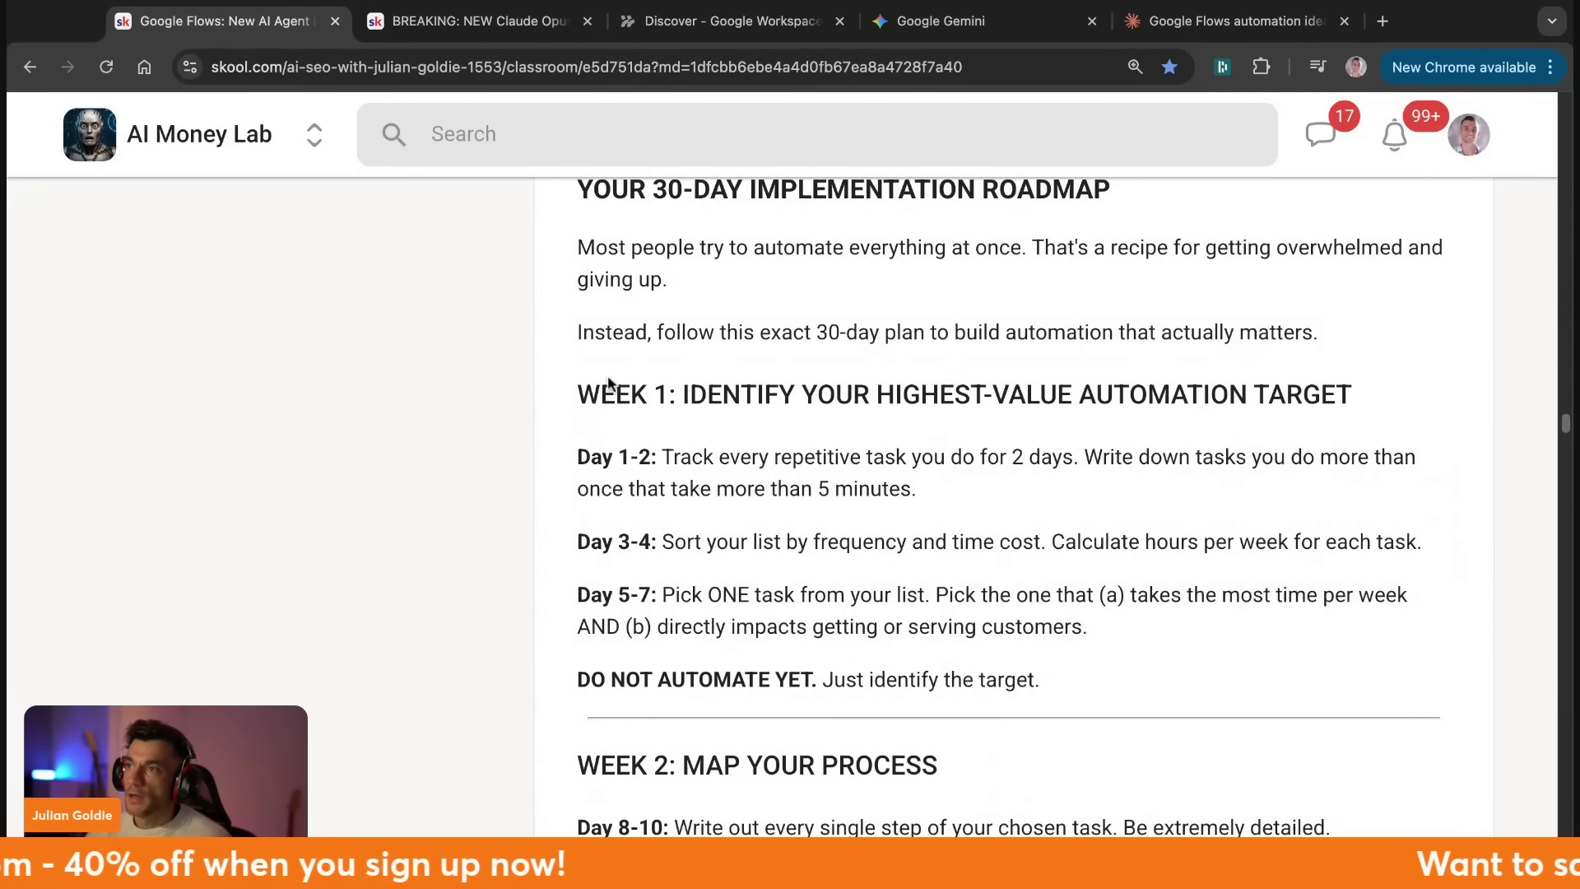
triple_click(585, 378)
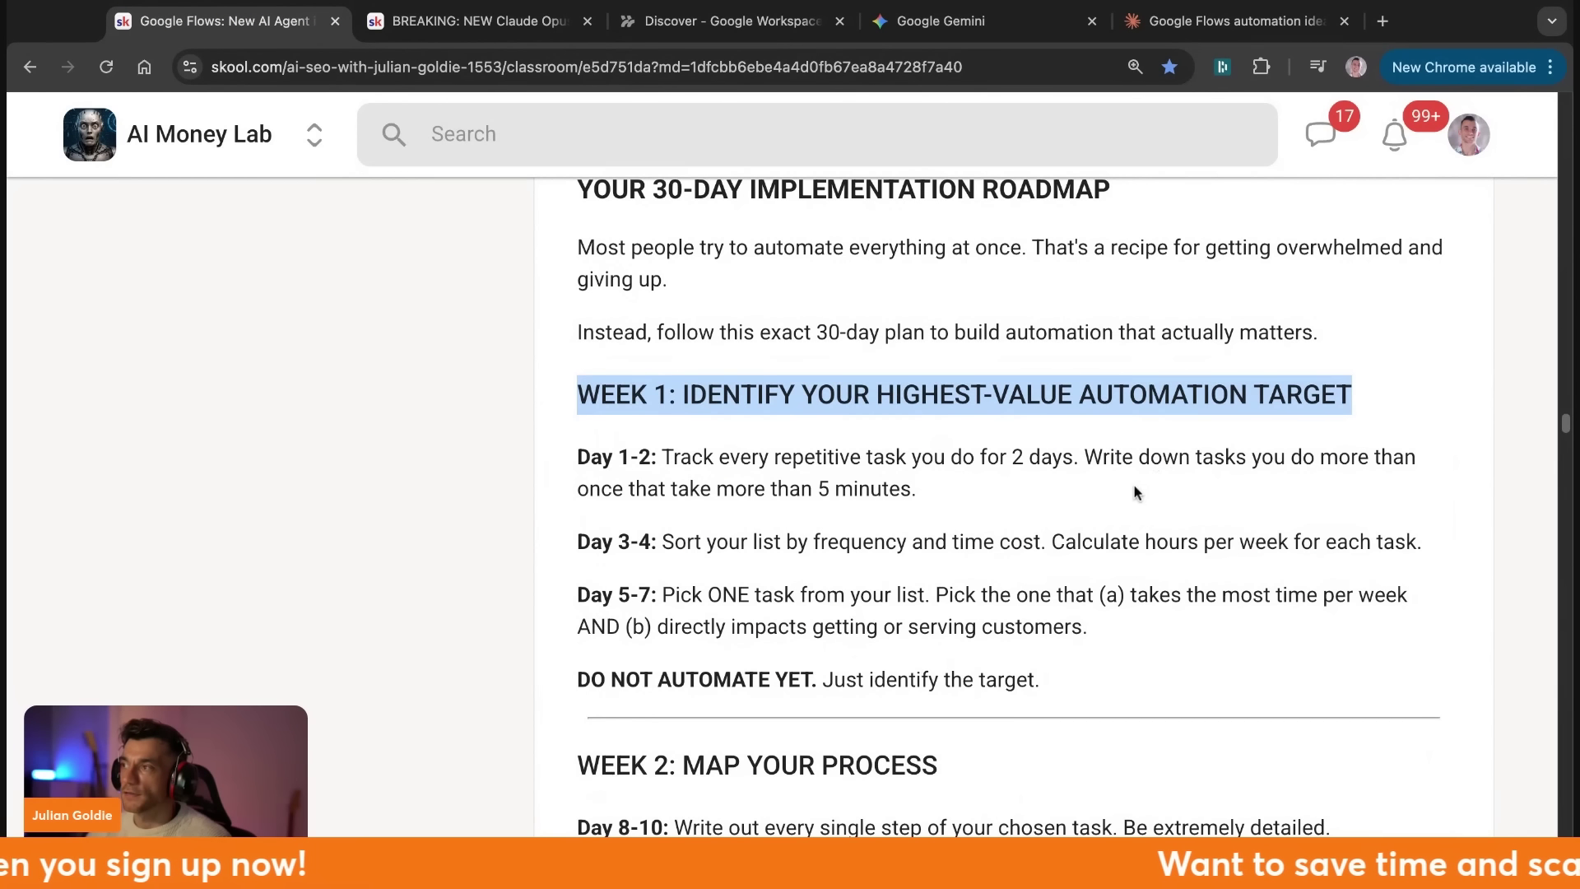
scroll(880, 432, down, 3)
triple_click(568, 570)
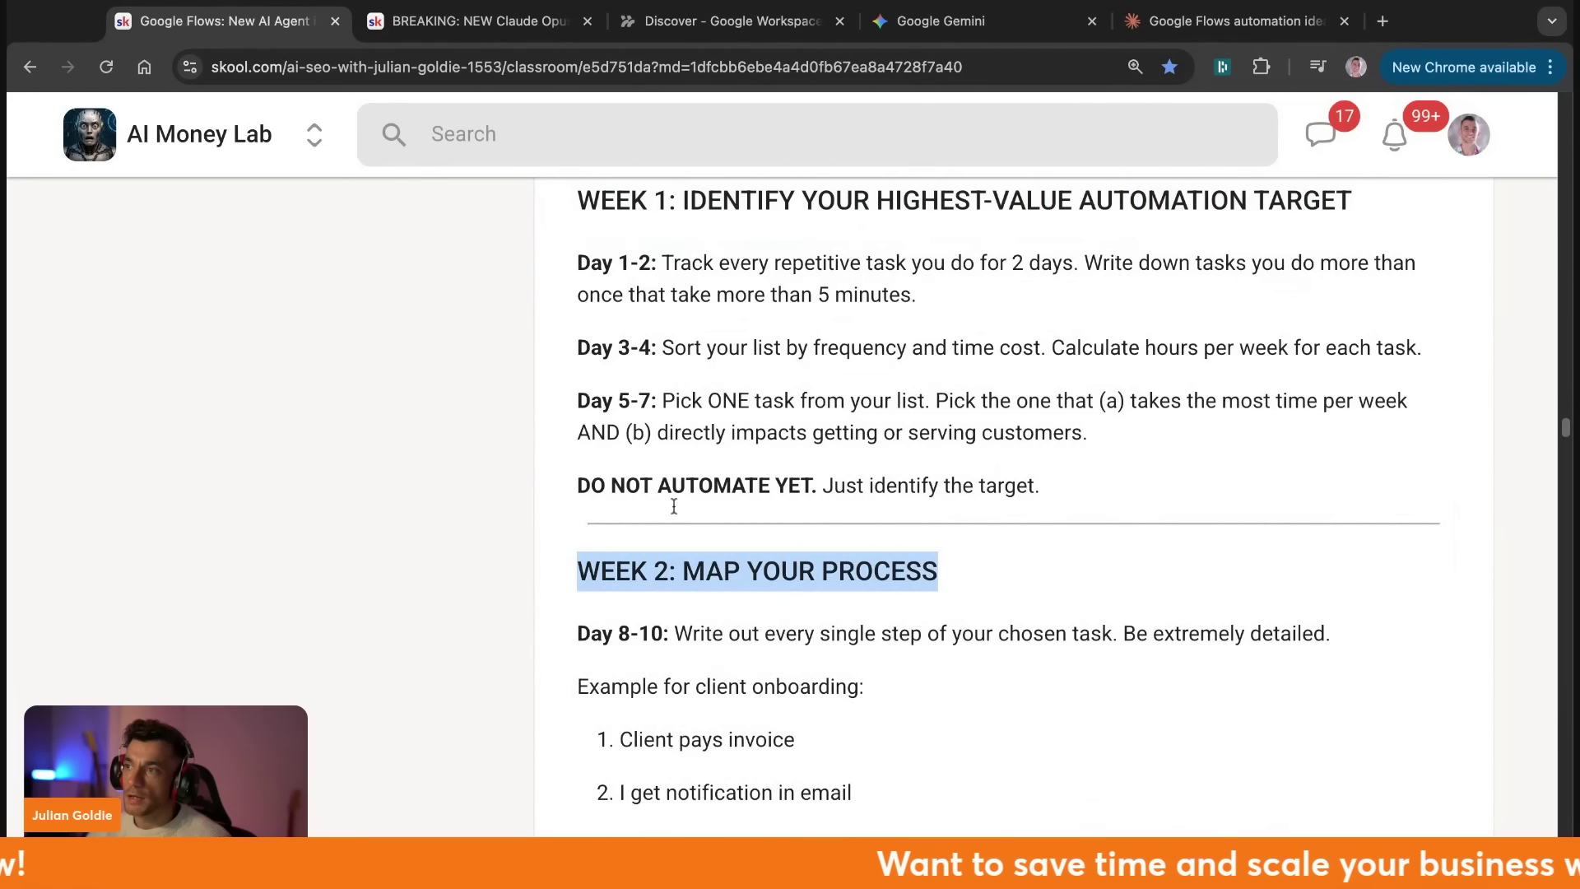
drag(581, 250, 1124, 510)
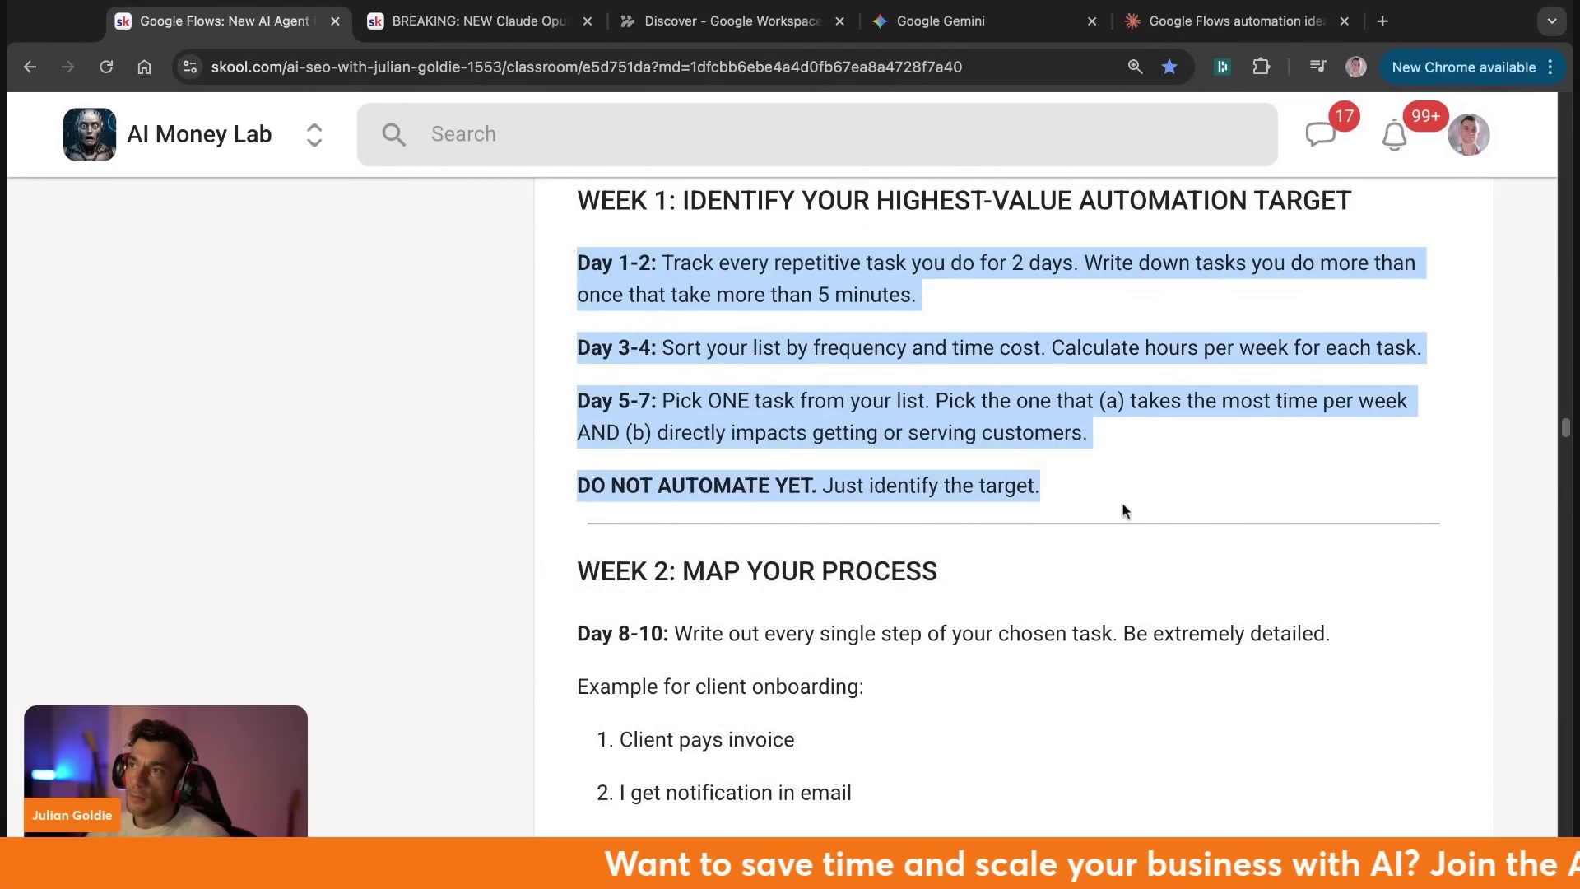
Skim the Week 2 process mapping and highlight the headings "WEEK 3: BUILD YOUR FIRST FLOW" and "WEEK 4: DEPLOY AND OPTIMIZE".
scroll(1074, 609, down, 10)
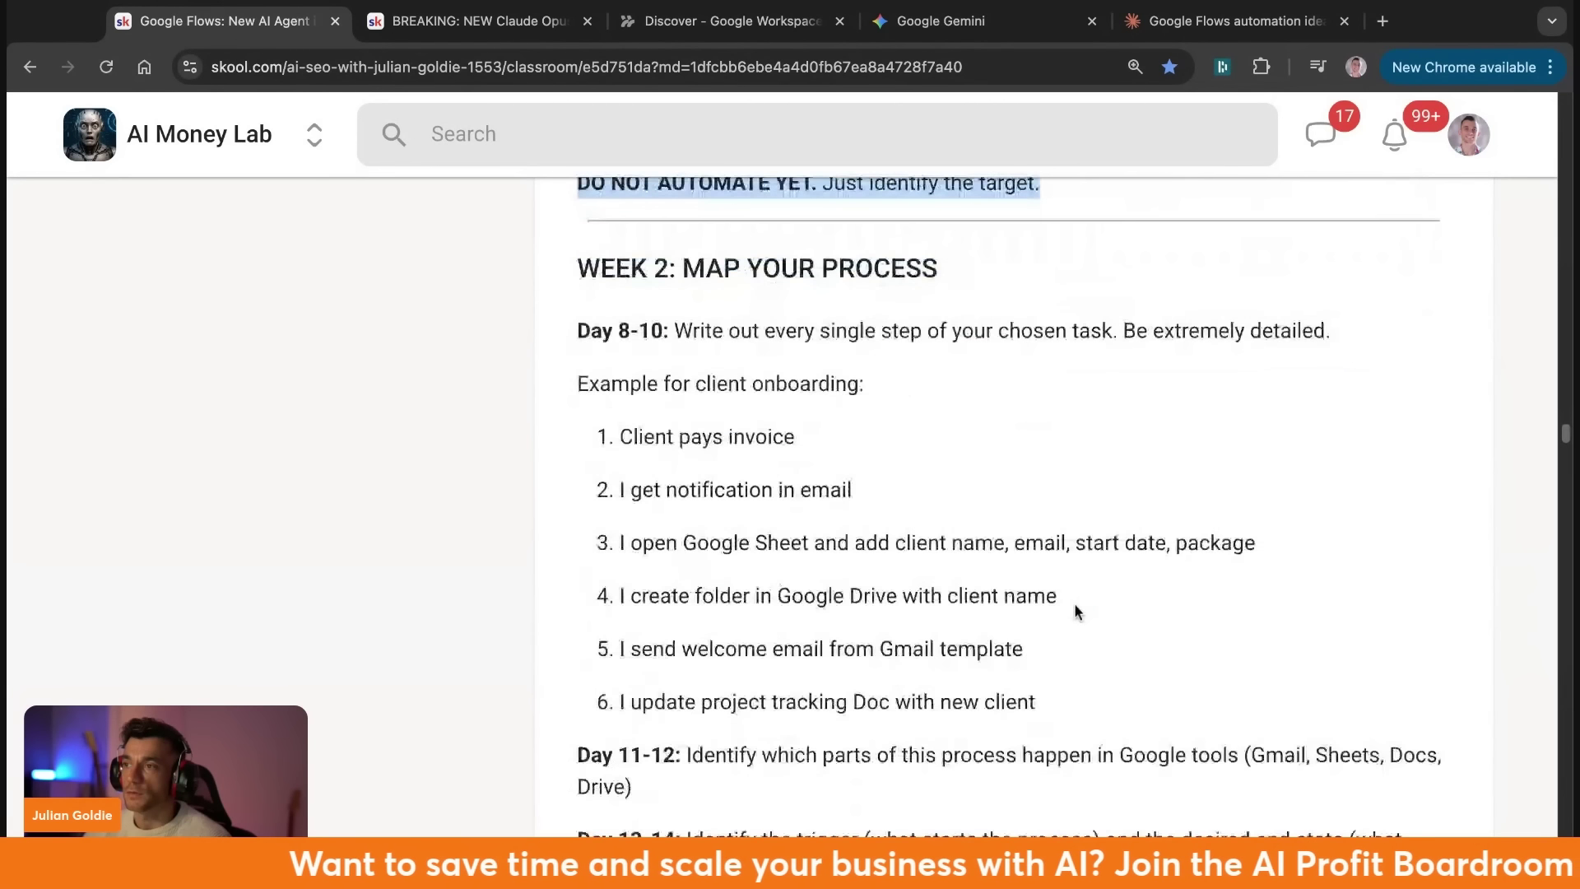
triple_click(579, 392)
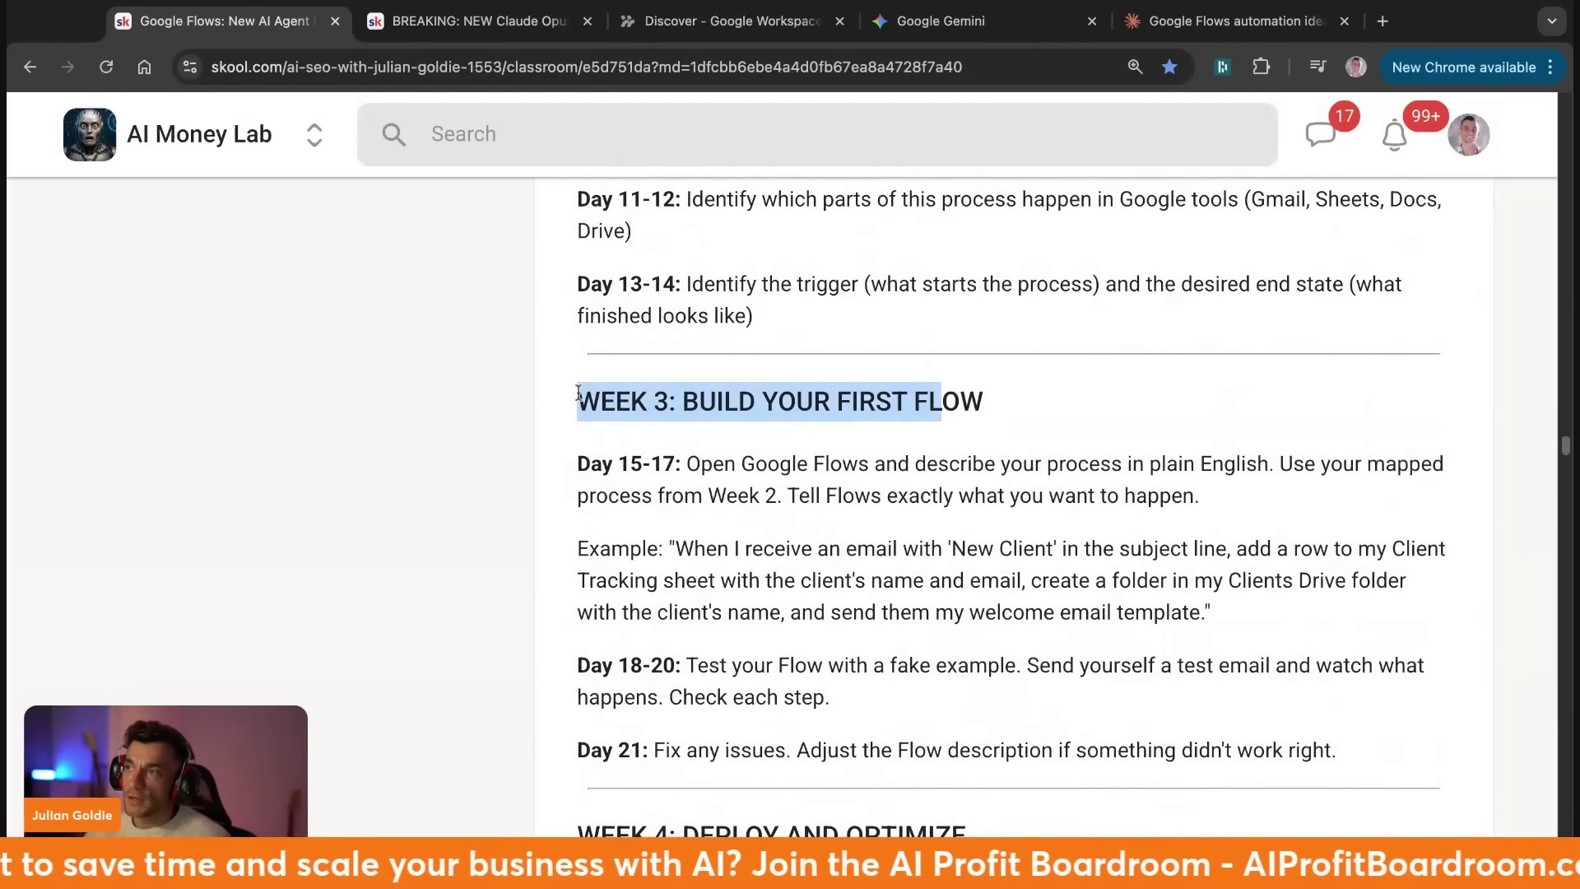
scroll(1007, 451, down, 4)
triple_click(603, 519)
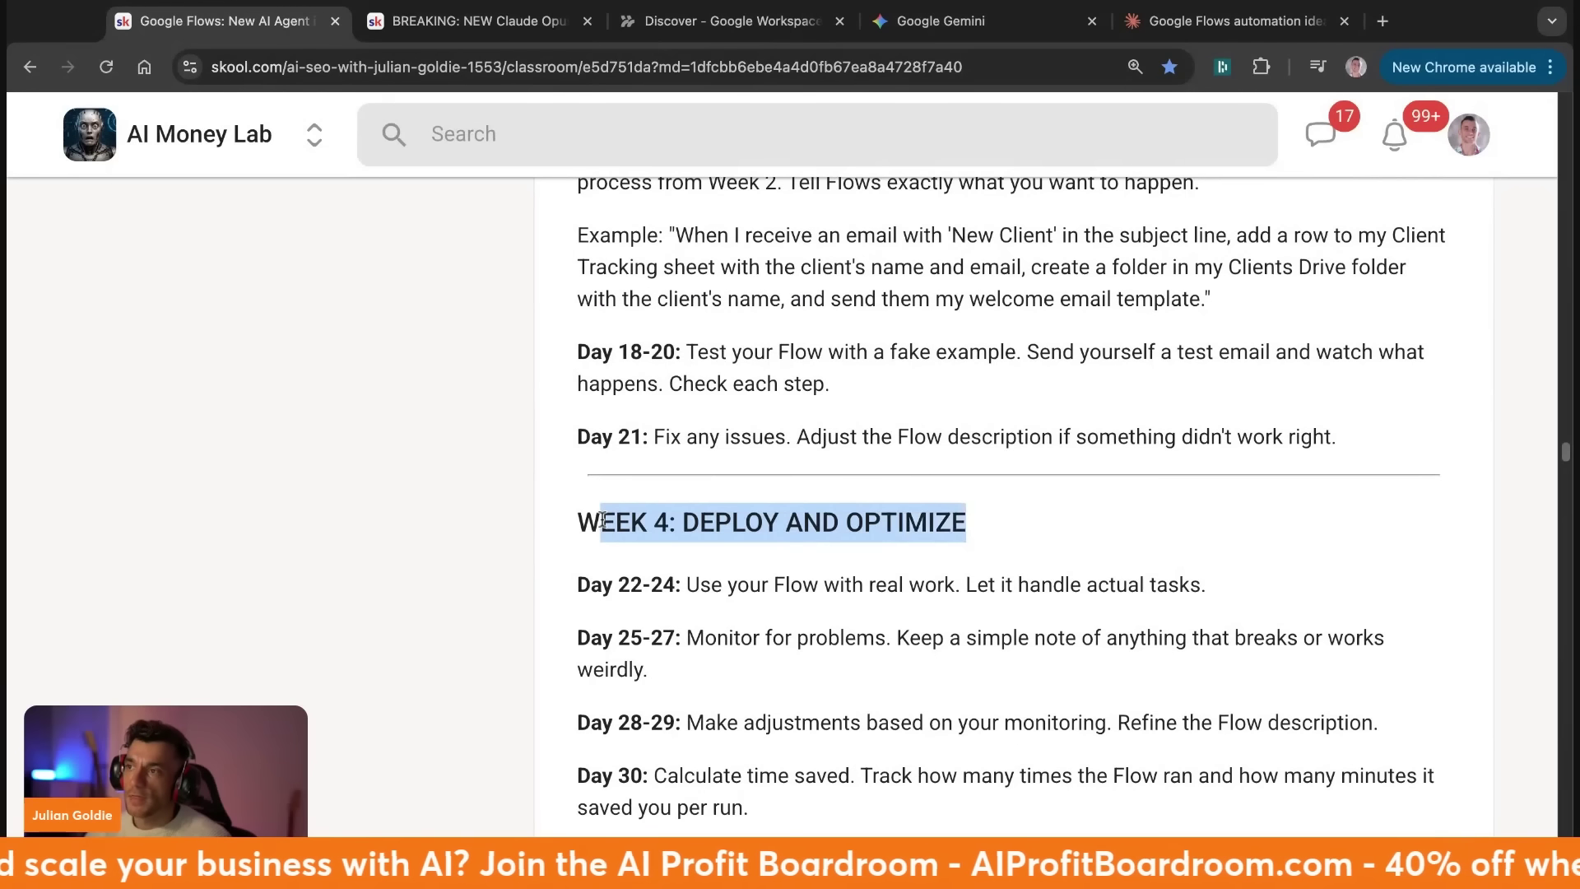
Highlight the lead capture, content distribution, client onboarding and outreach tracking paragraphs under "REAL EXAMPLES YOU CAN COPY".
scroll(841, 499, down, 5)
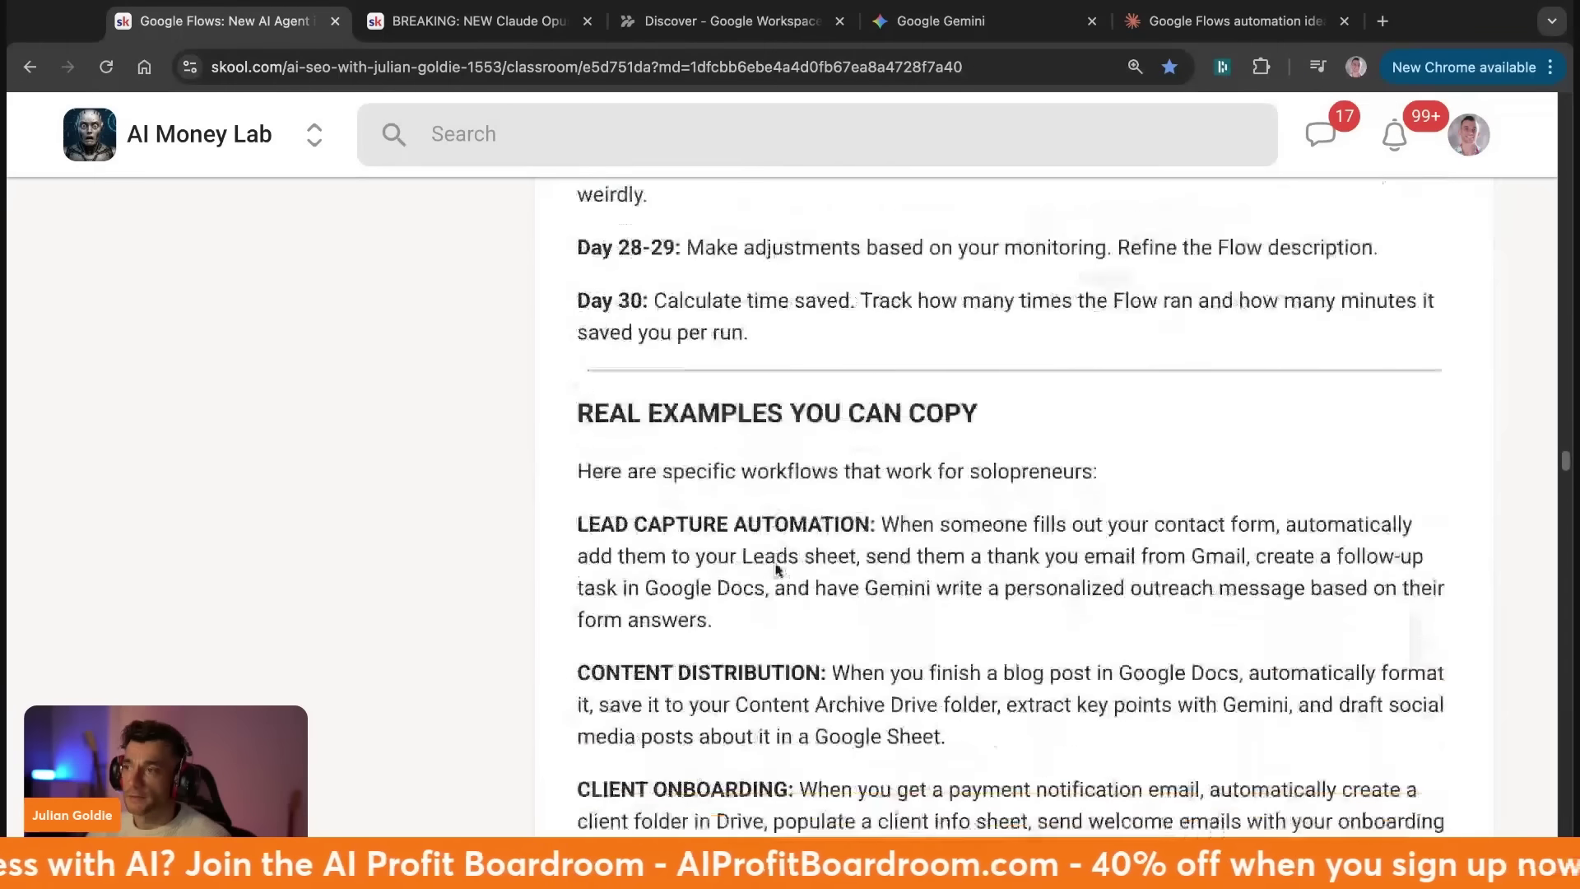
triple_click(716, 342)
triple_click(680, 501)
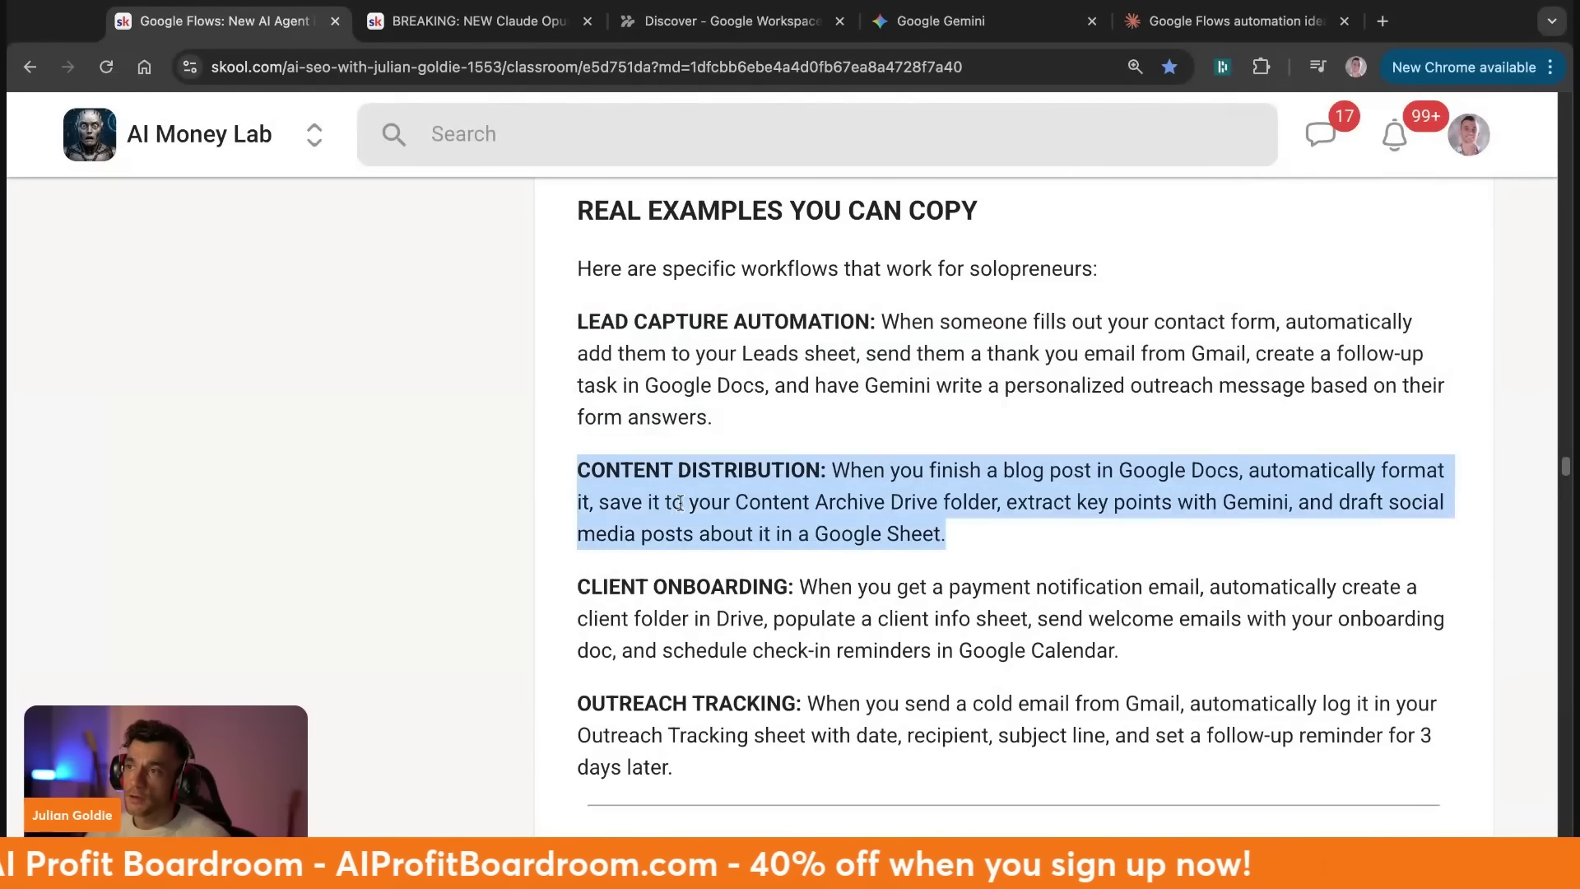
triple_click(714, 596)
triple_click(732, 708)
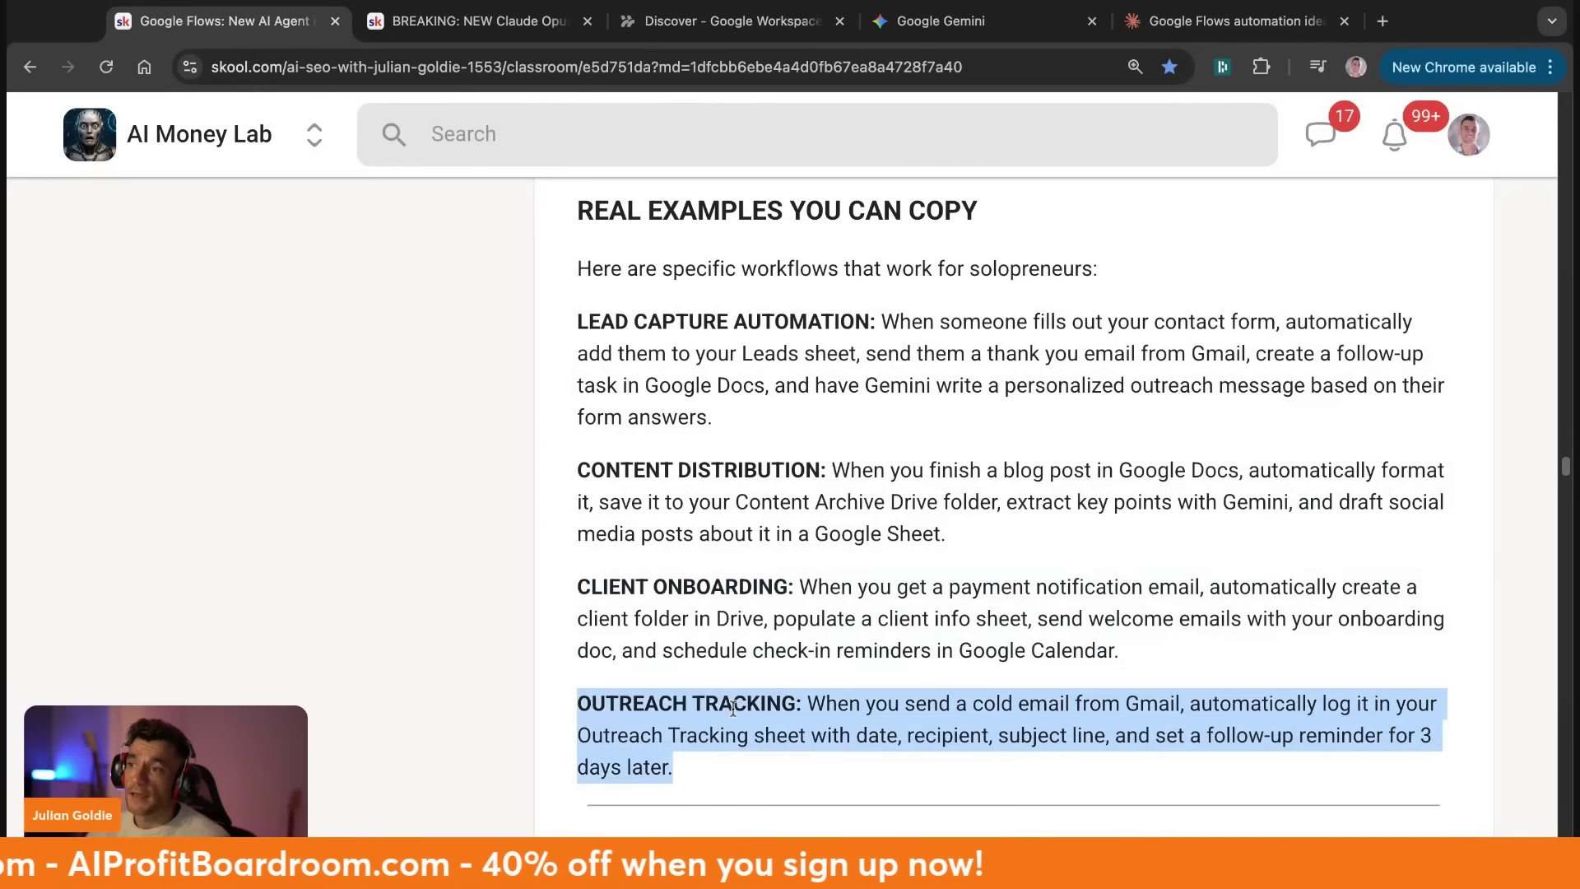
Skip to "PROOF THIS WORKS FOR REAL PEOPLE", open the linked member wins page and testimonials document in tabs, and show the wins page.
scroll(852, 662, down, 15)
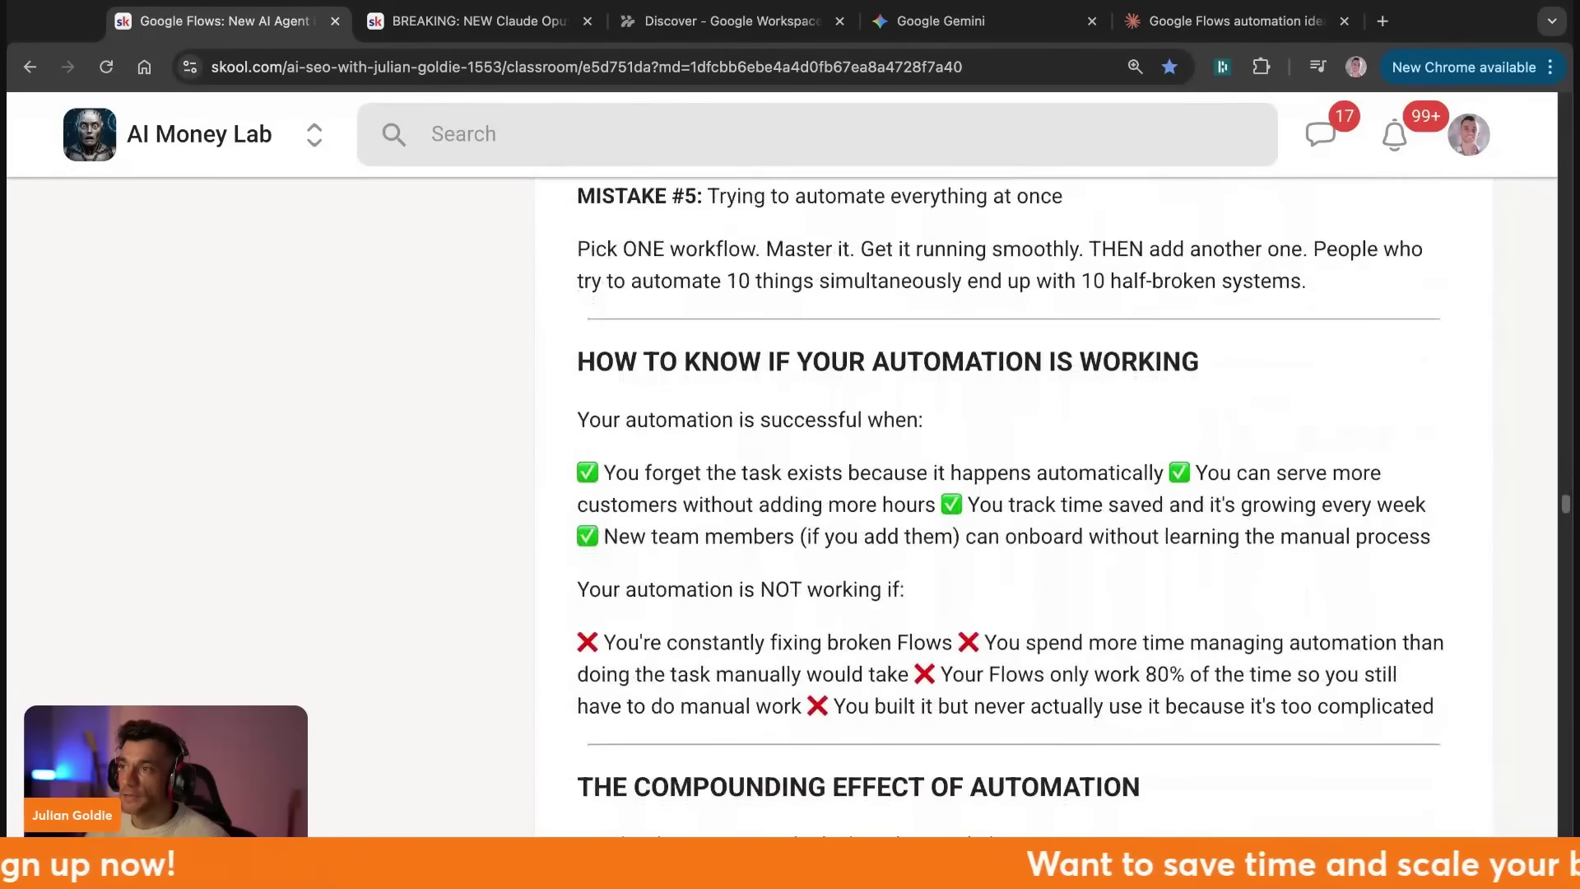
scroll(640, 327, down, 10)
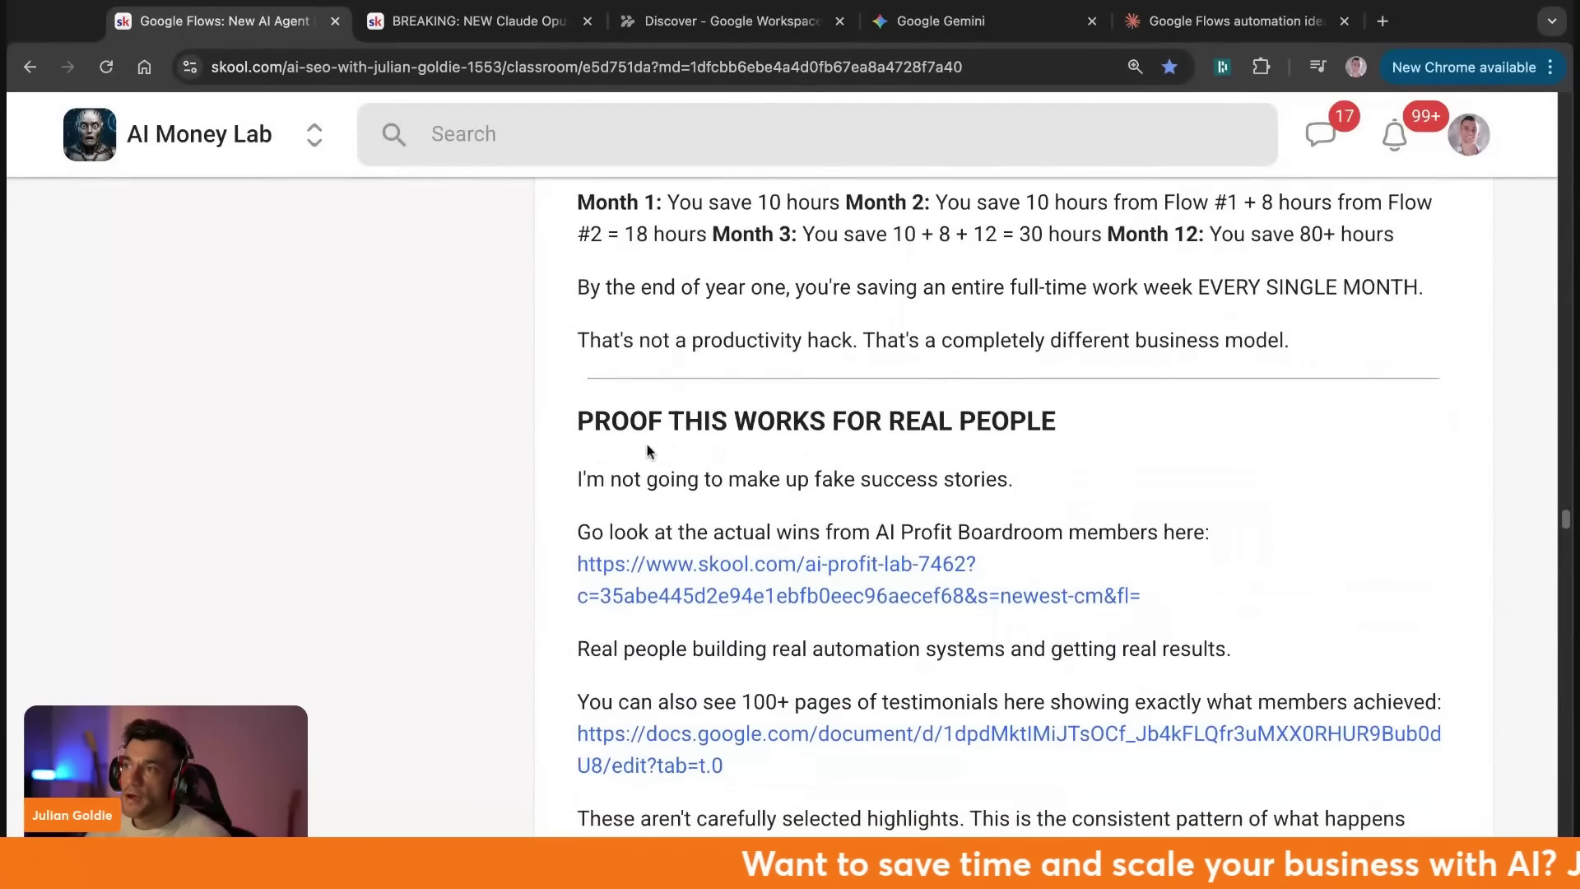
click(550, 28)
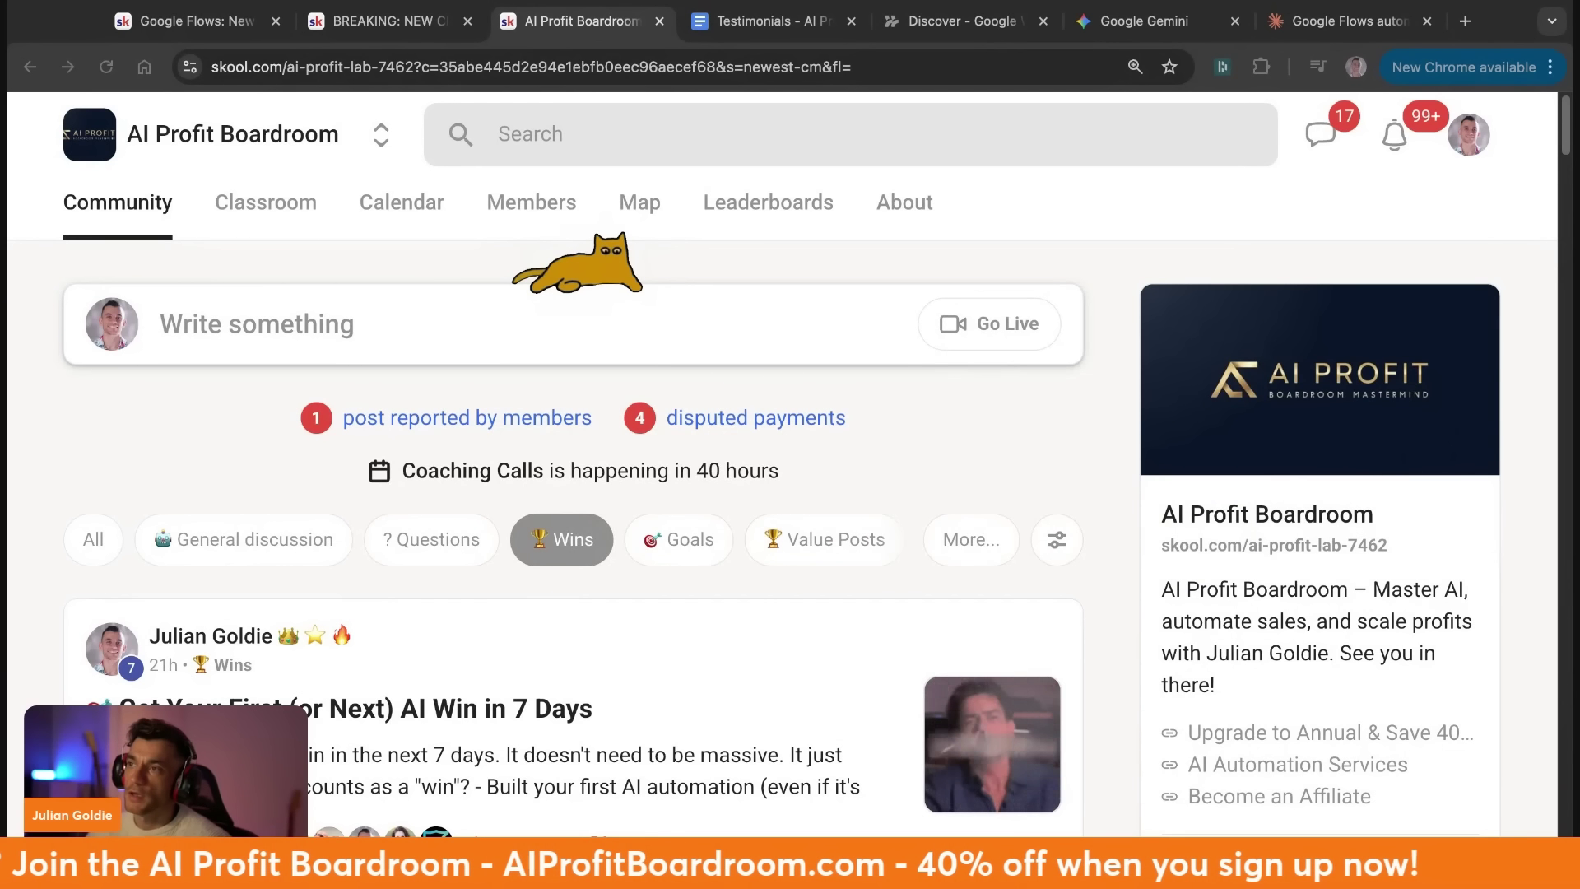
click(428, 205)
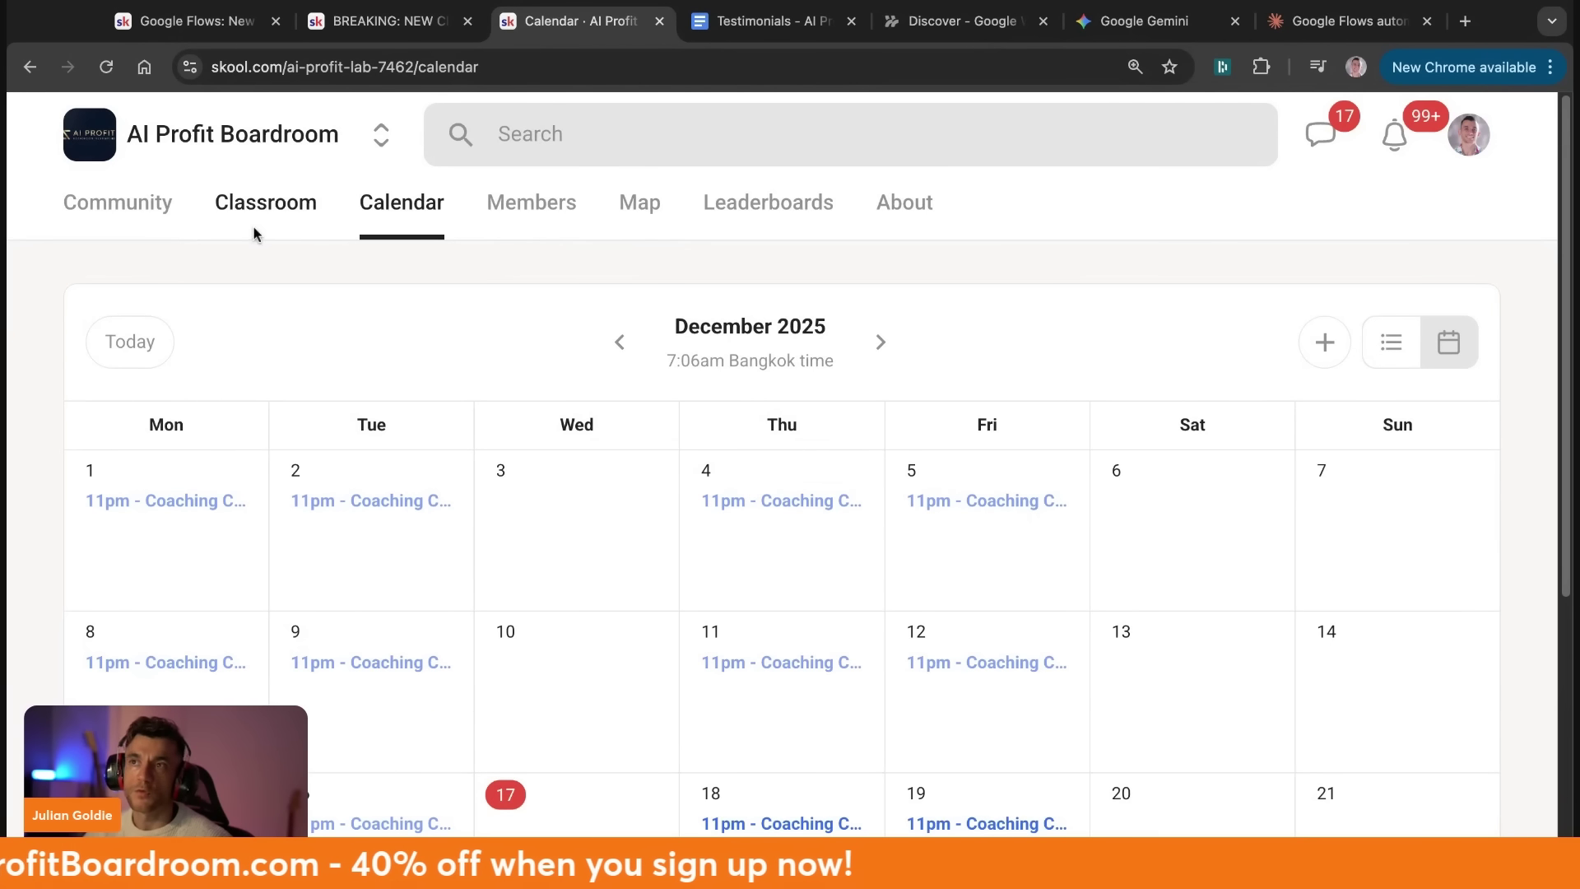
click(257, 216)
click(141, 216)
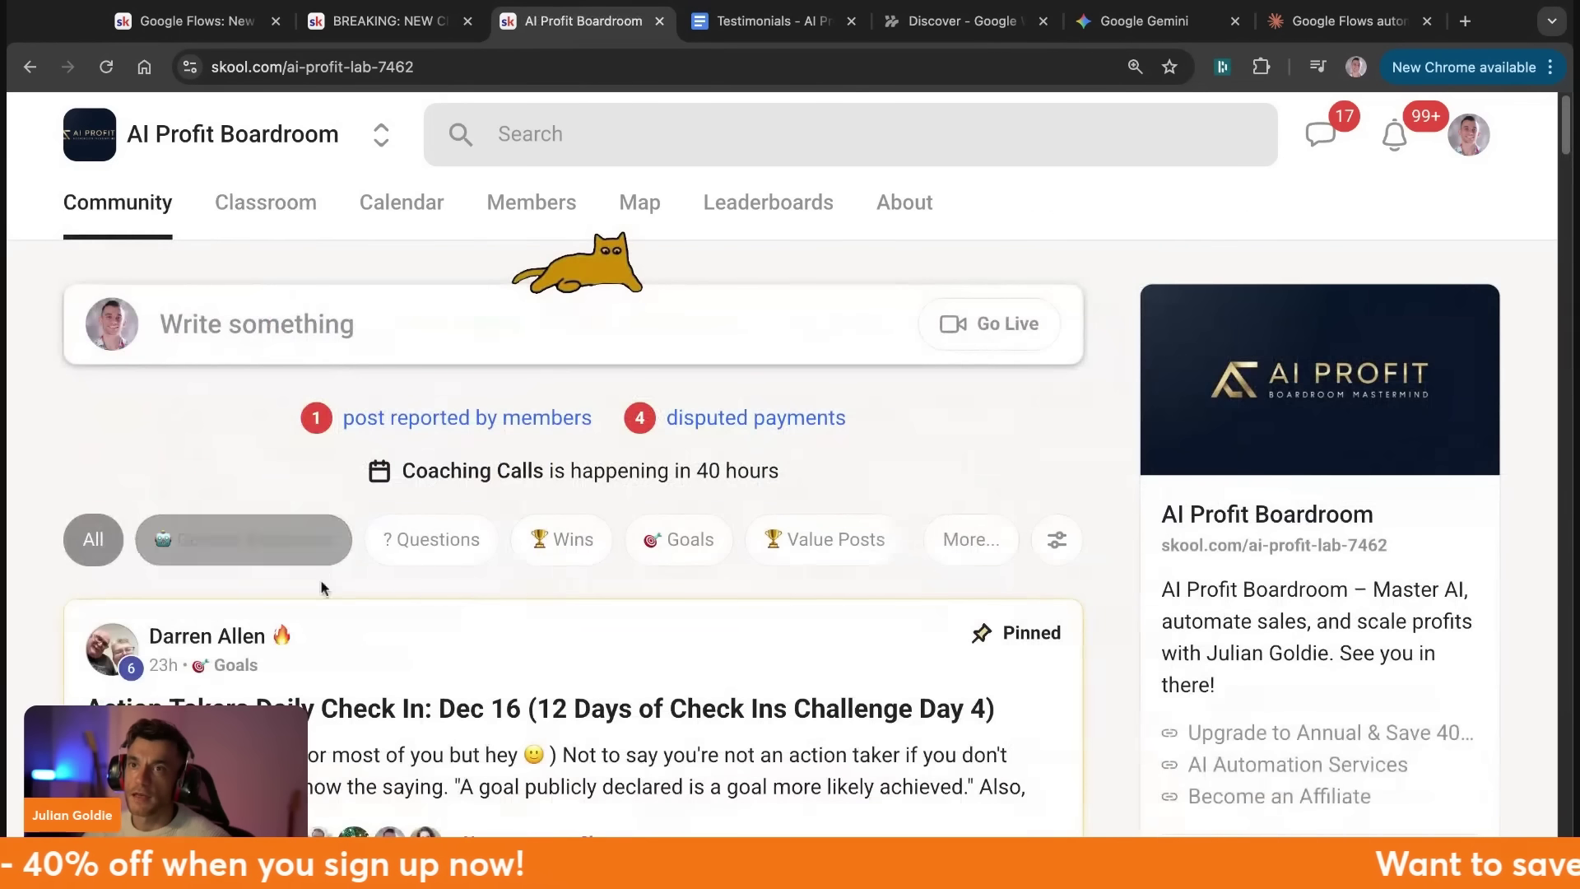
scroll(379, 597, down, 3)
scroll(379, 592, down, 10)
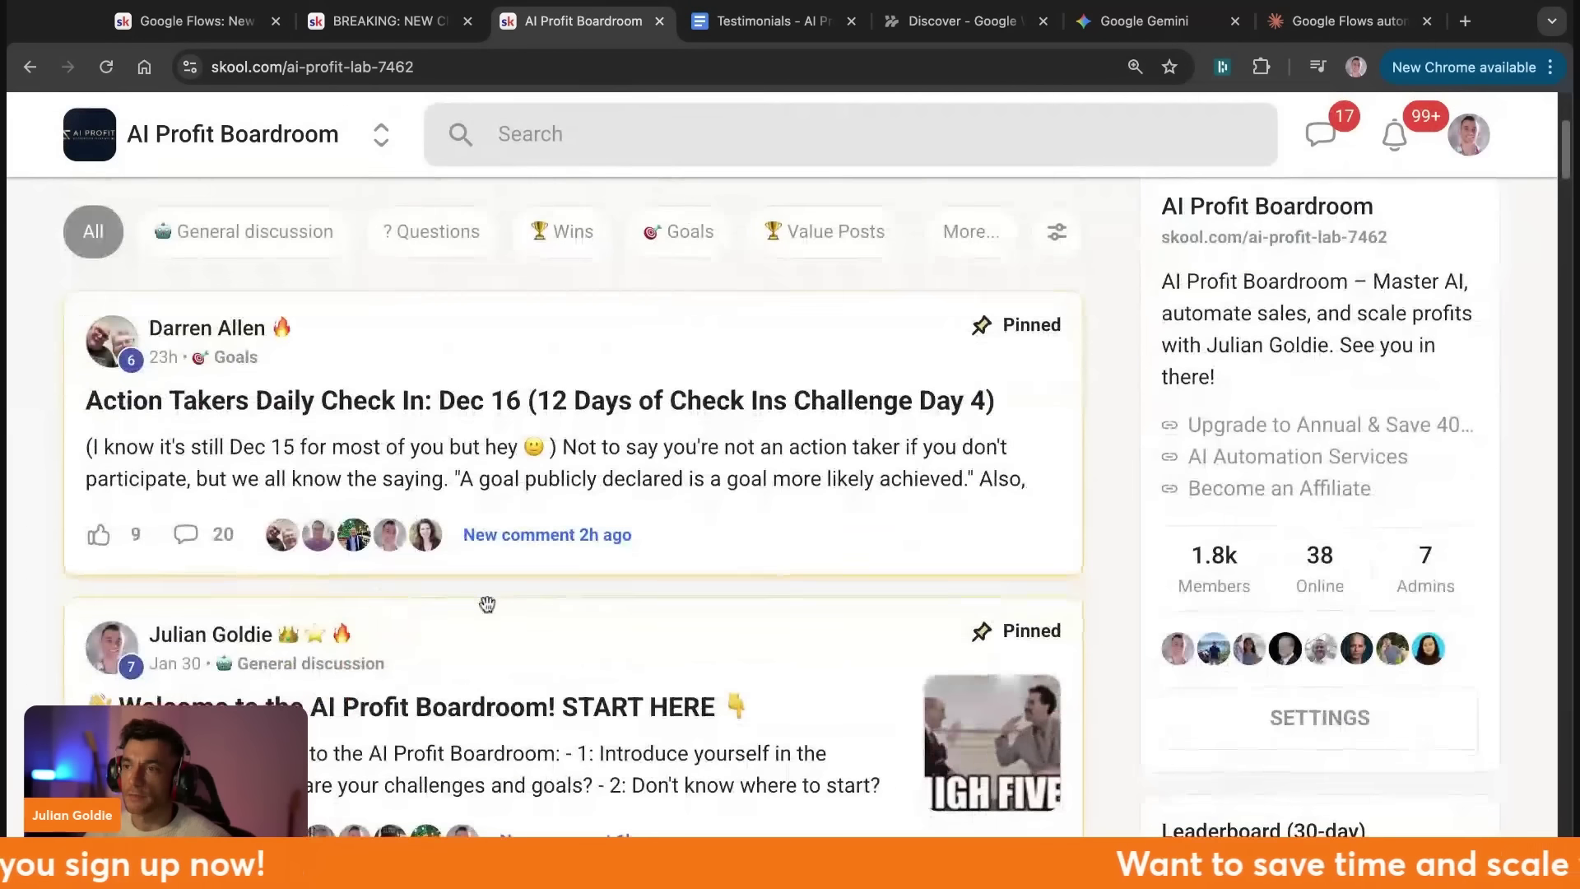
scroll(490, 420, up, 12)
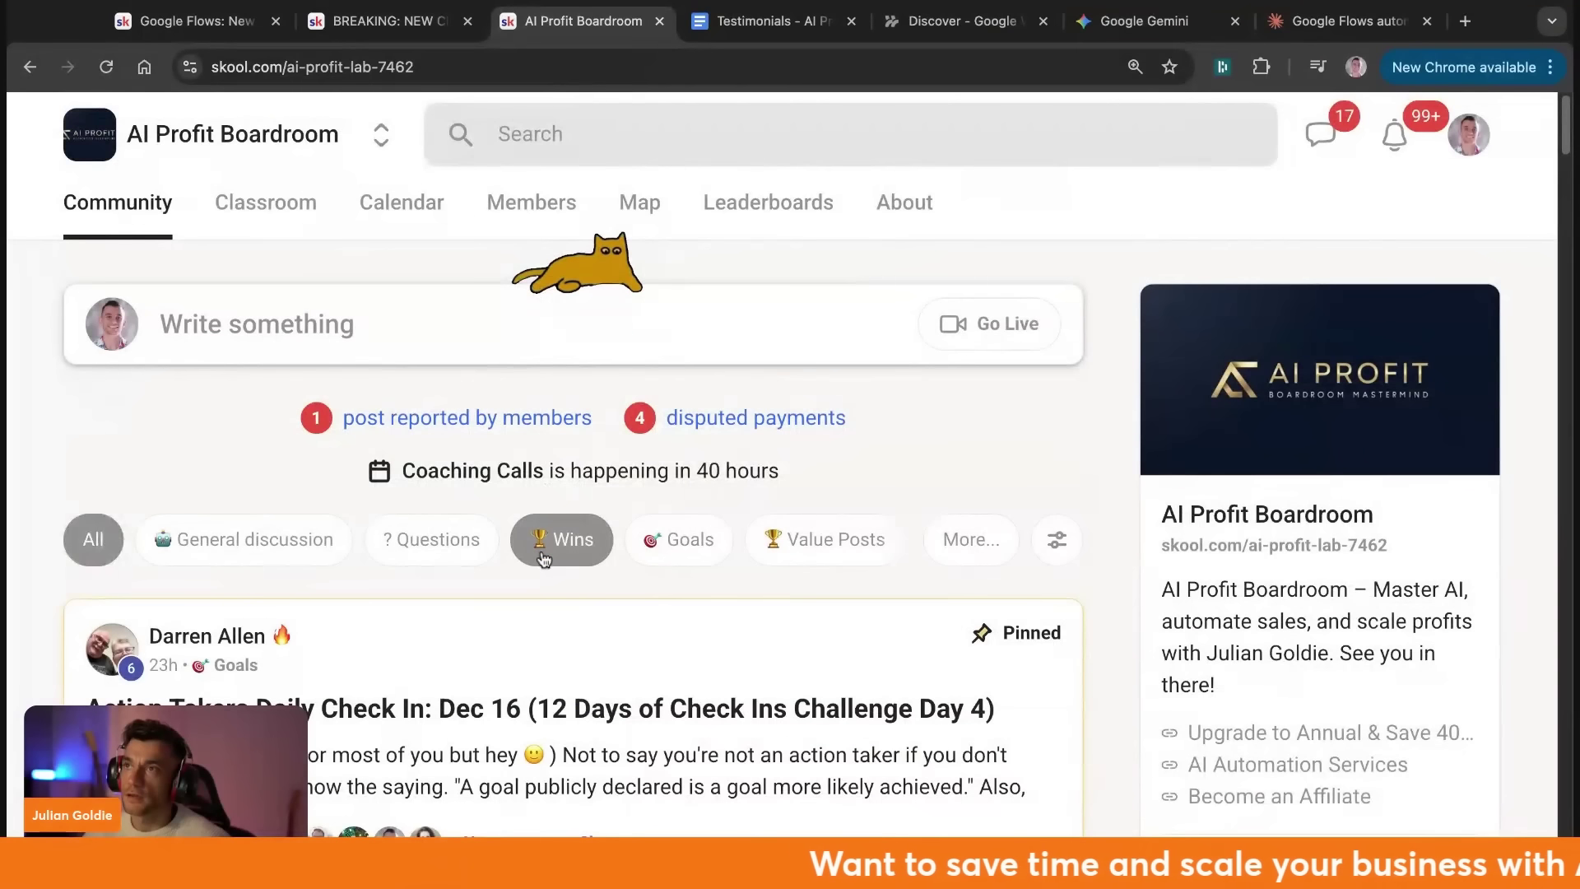
Close the two AI Money Lab lesson tabs and browse the AI Profit Boardroom posts filtered by Wins.
click(467, 21)
click(275, 20)
scroll(483, 609, down, 5)
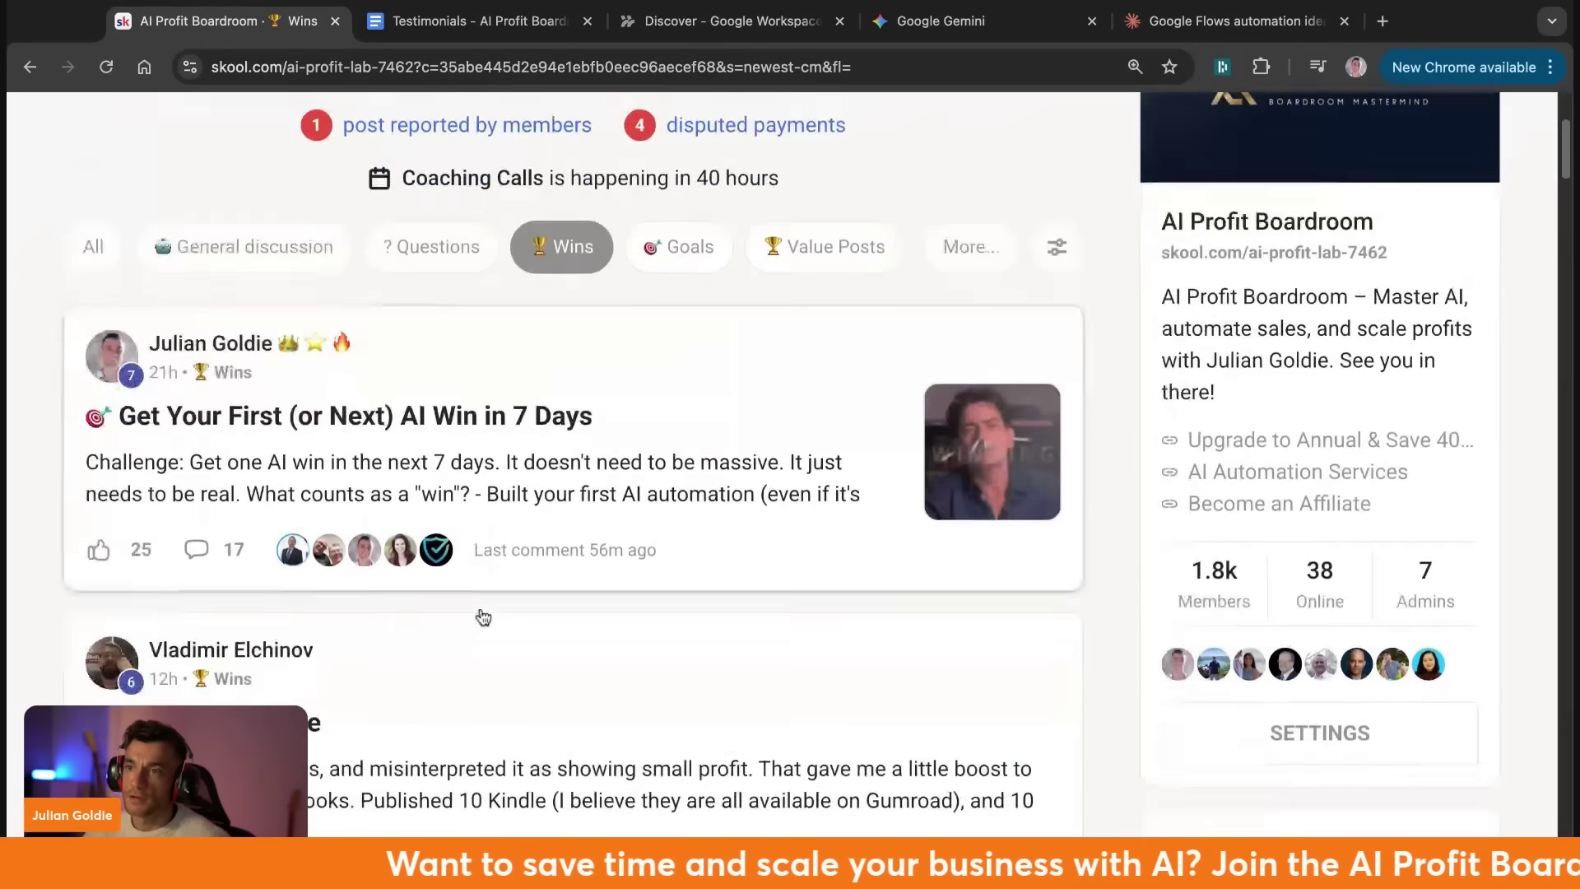
scroll(373, 609, down, 1)
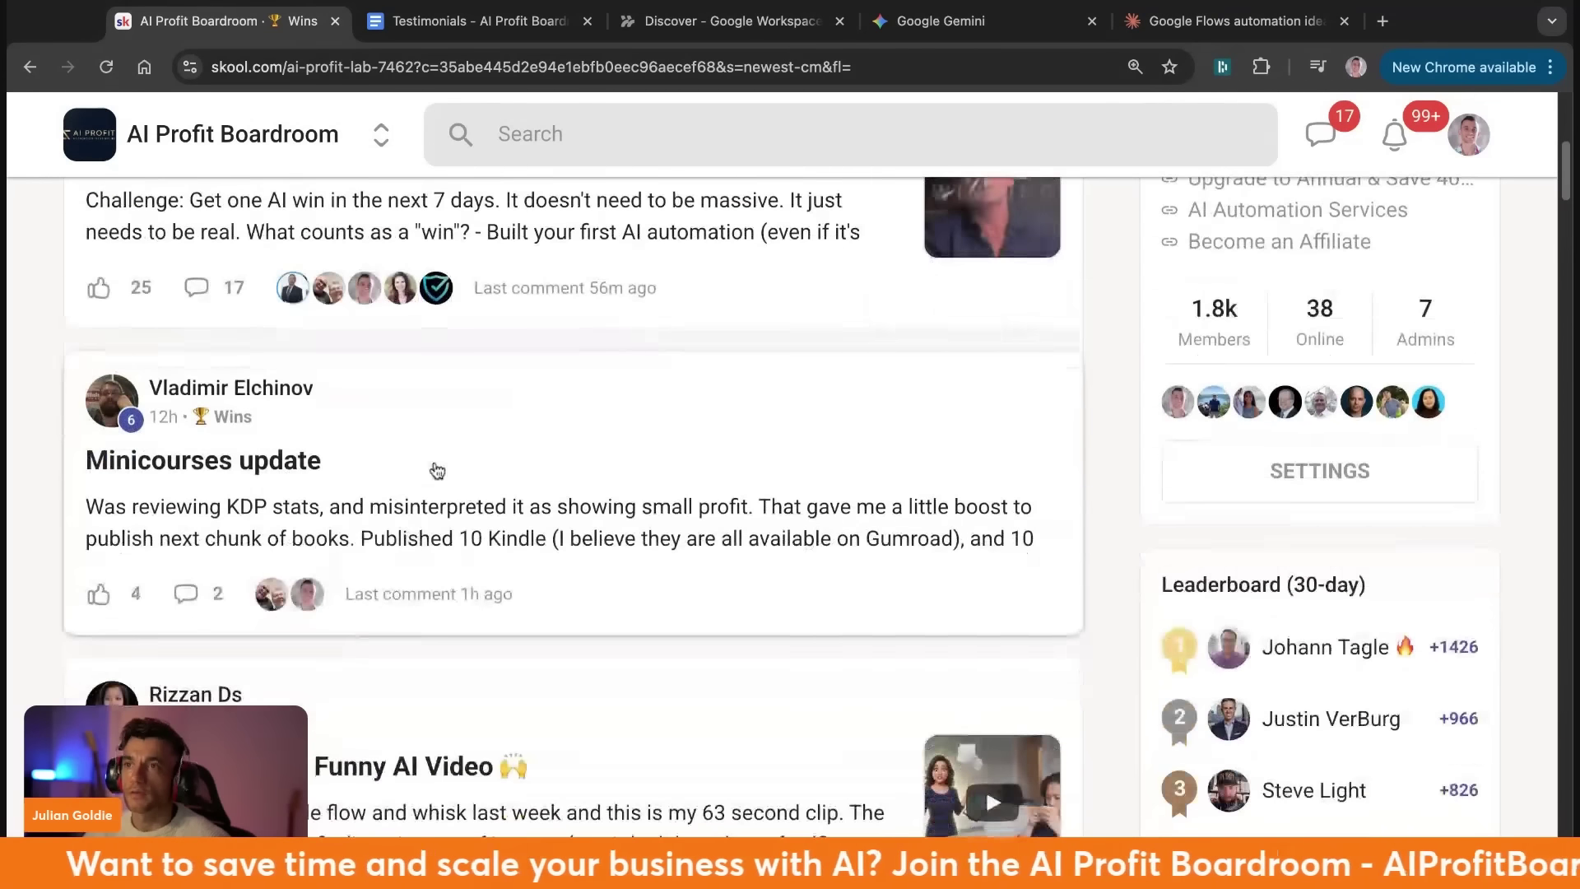
Open the "Minicourses update" post and highlight the line about publishing 10 Kindle books and 10 more Gumroad titles.
click(412, 477)
triple_click(311, 444)
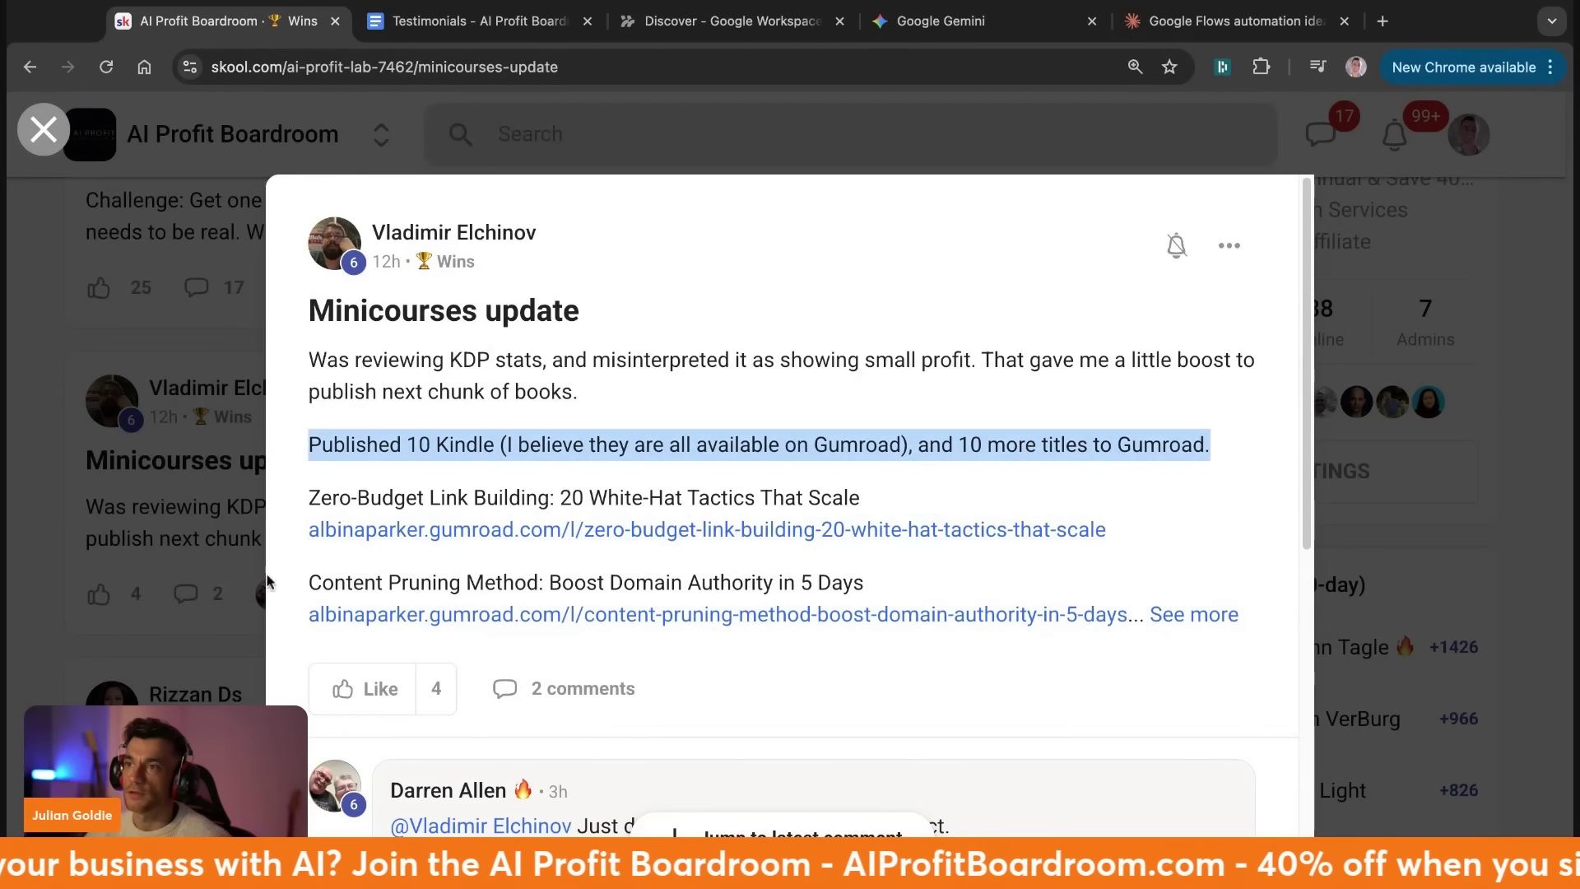
drag(318, 355, 1140, 614)
click(1037, 581)
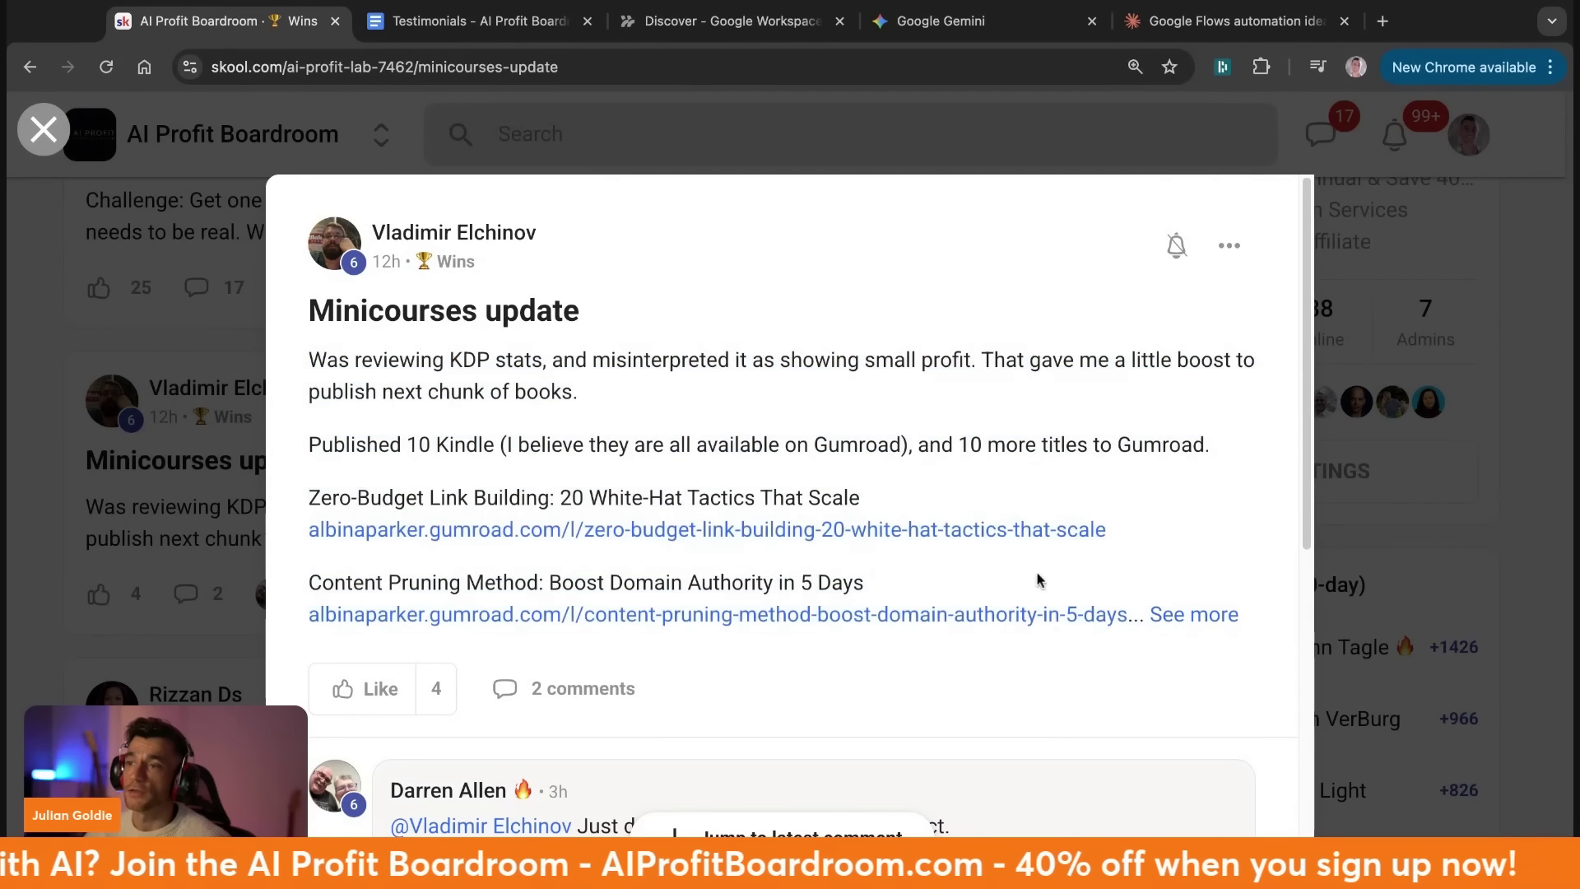
Expand the full "Minicourses update" post, close it and browse further through the members' Wins posts.
click(1193, 615)
scroll(741, 494, down, 5)
click(27, 339)
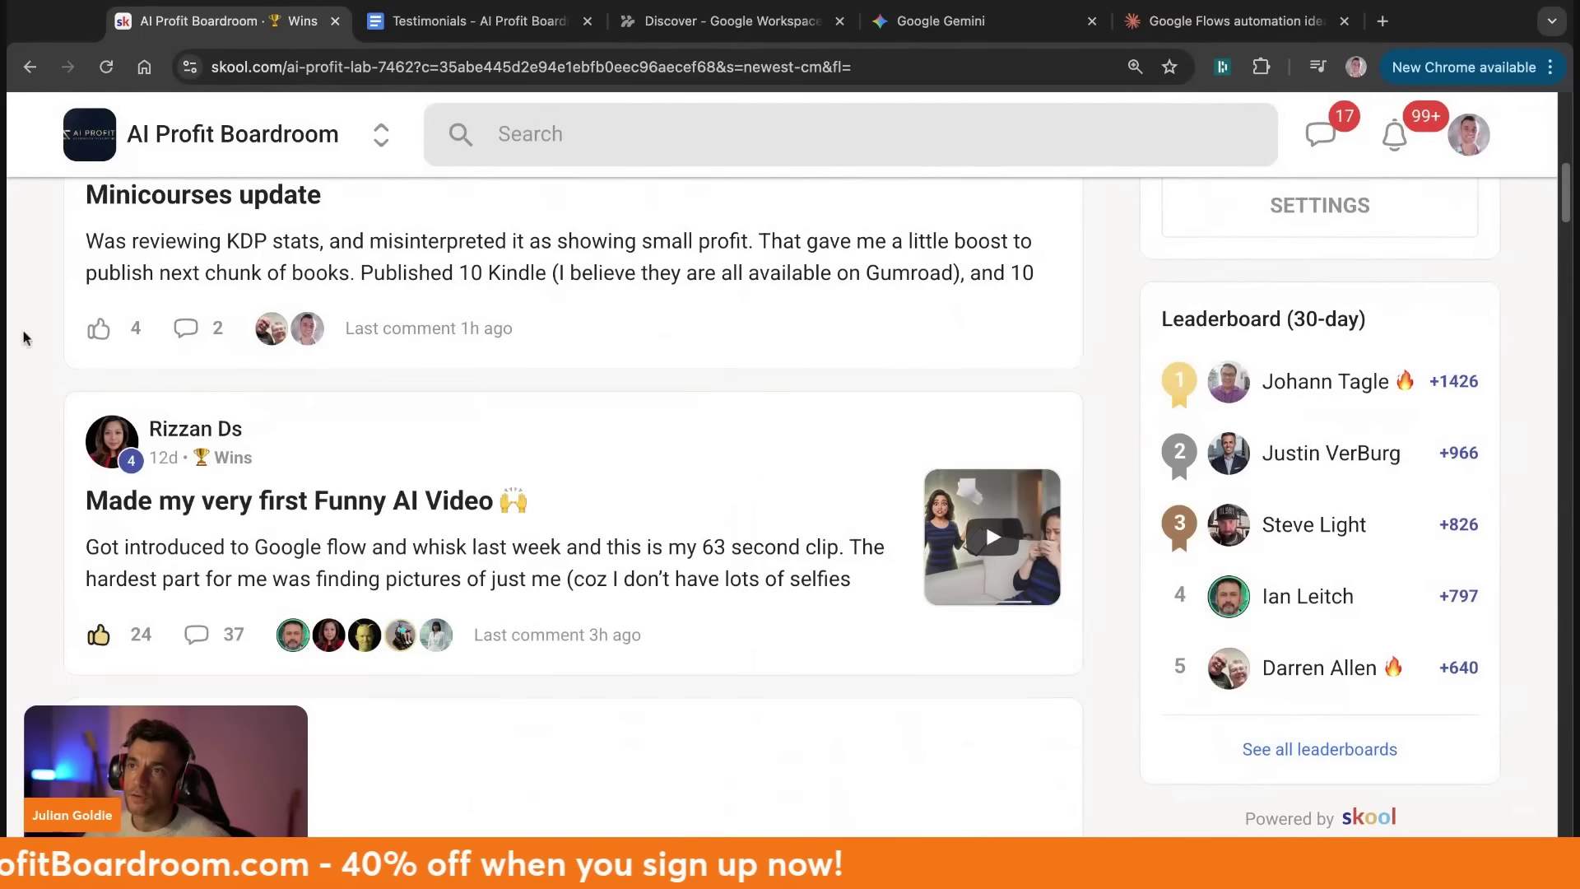
scroll(458, 536, down, 2)
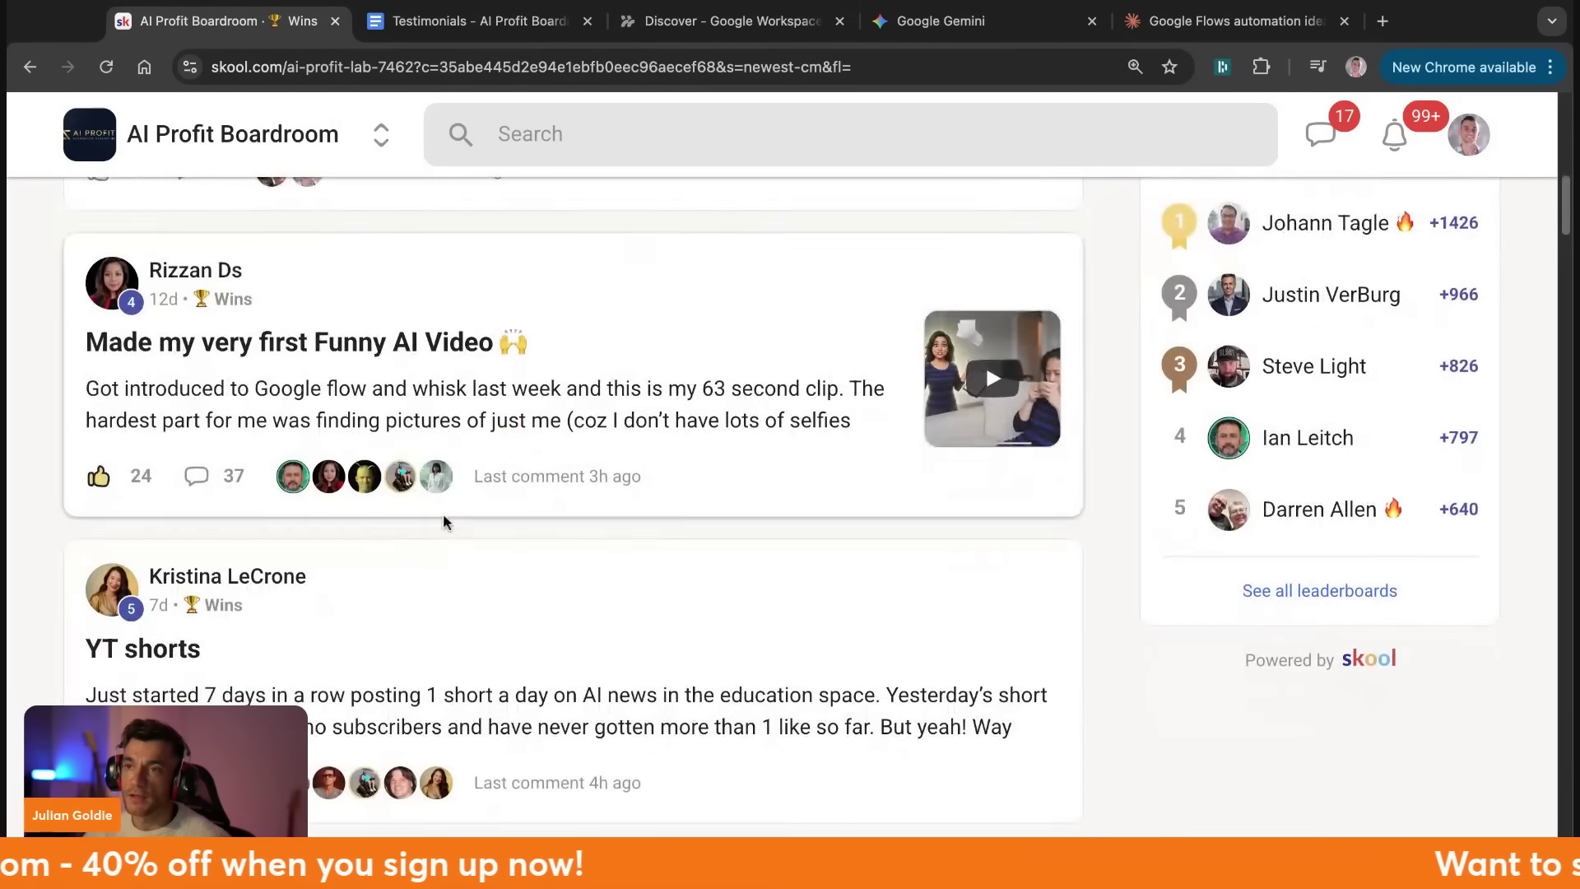
scroll(444, 519, down, 3)
scroll(255, 482, down, 5)
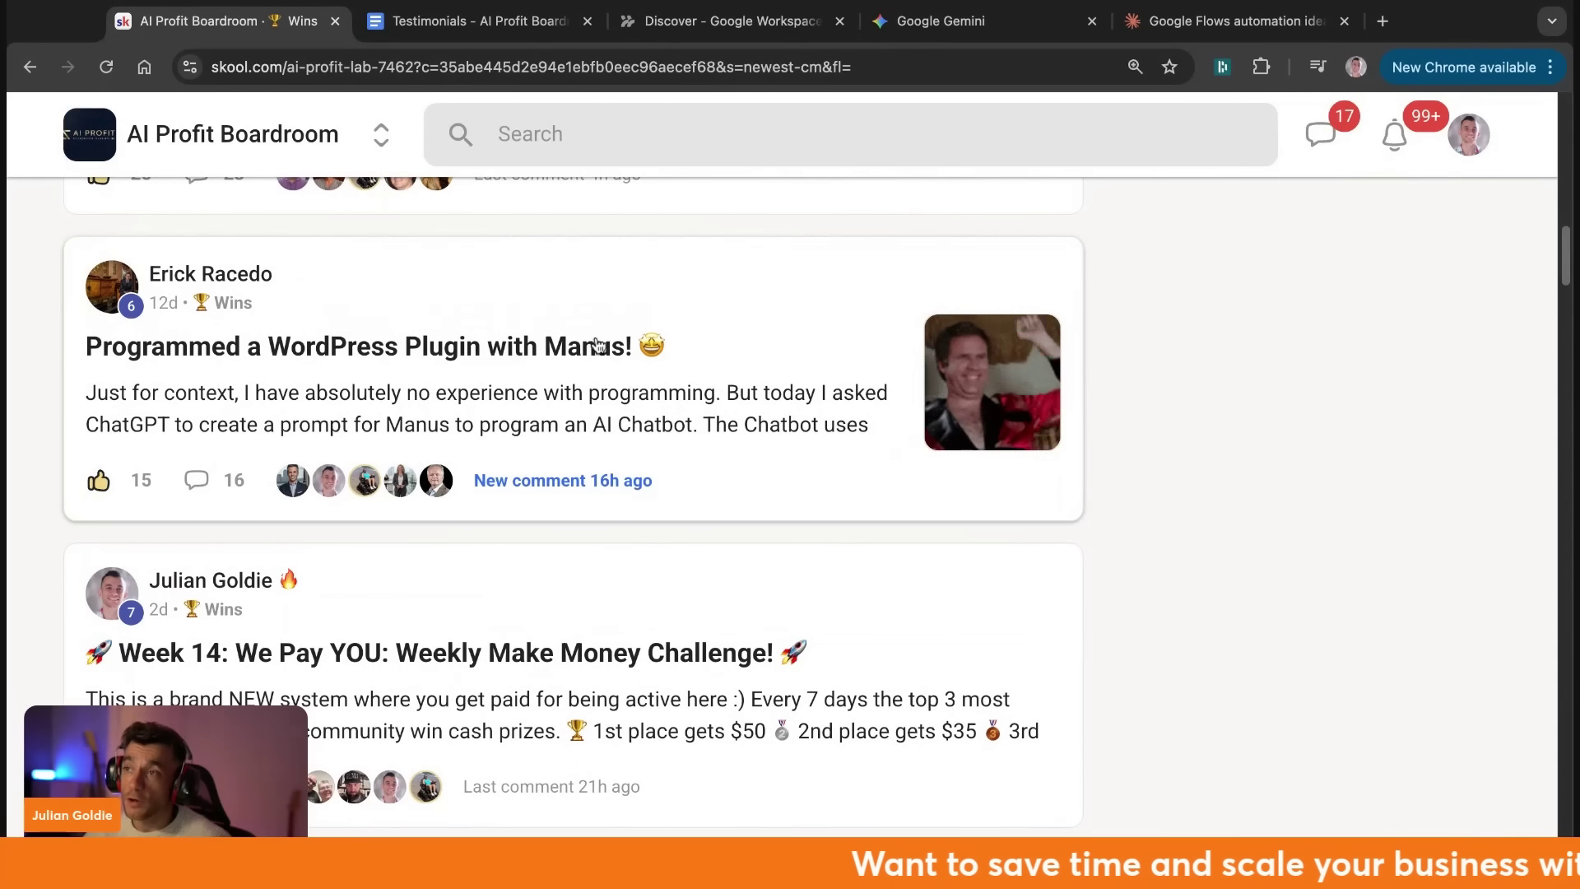
scroll(606, 428, down, 8)
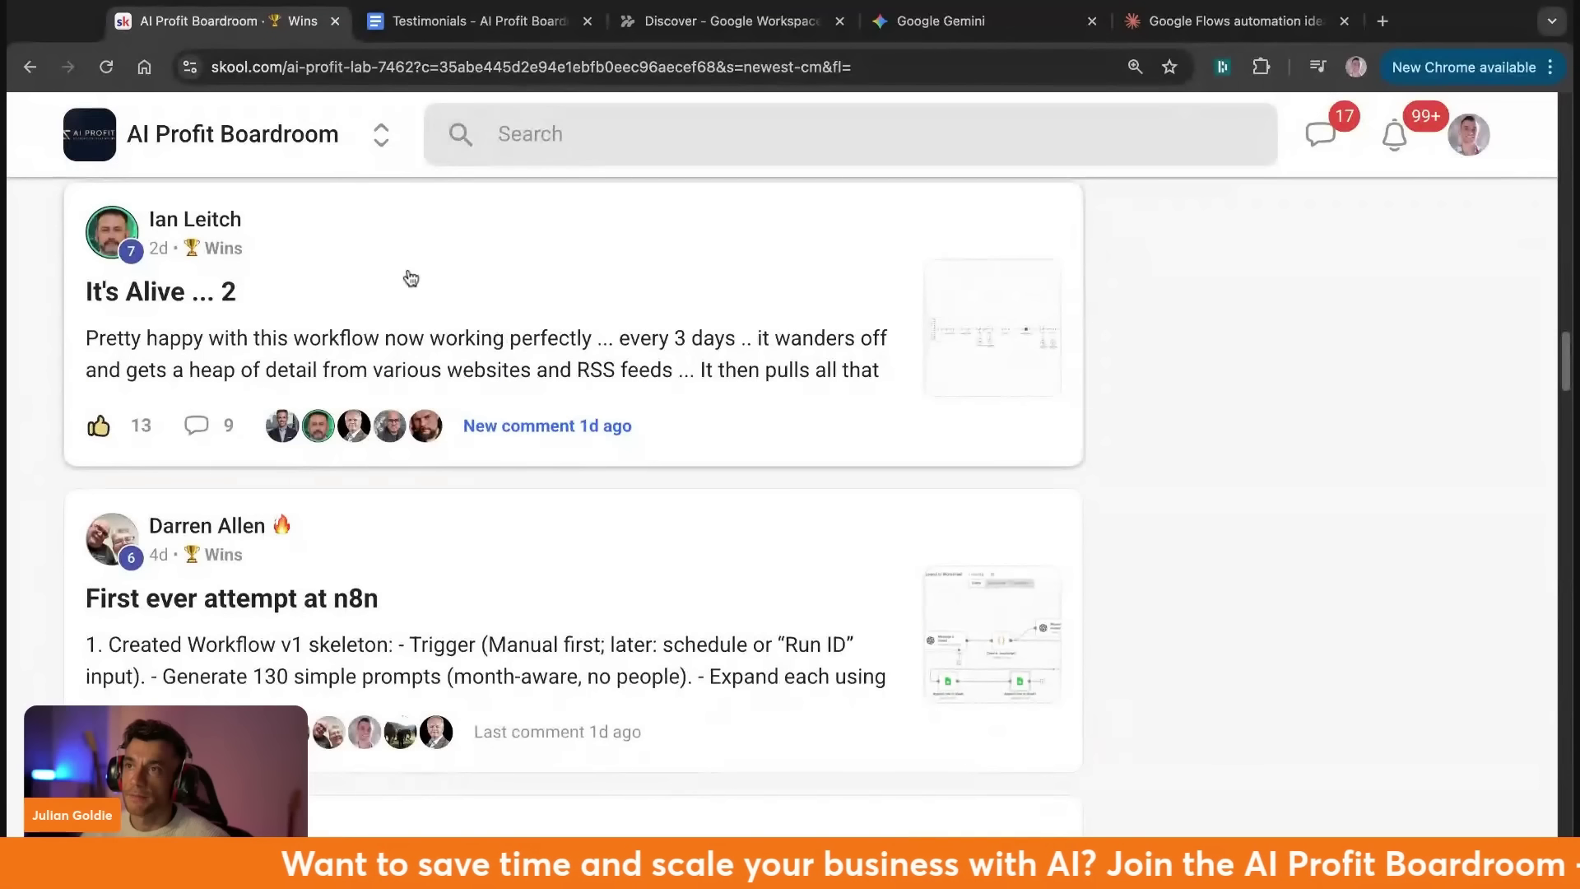
Highlight the opening sentence of the "It's Alive ... 2" post and the title of the following "First ever attempt at n8n" post.
click(468, 315)
triple_click(304, 363)
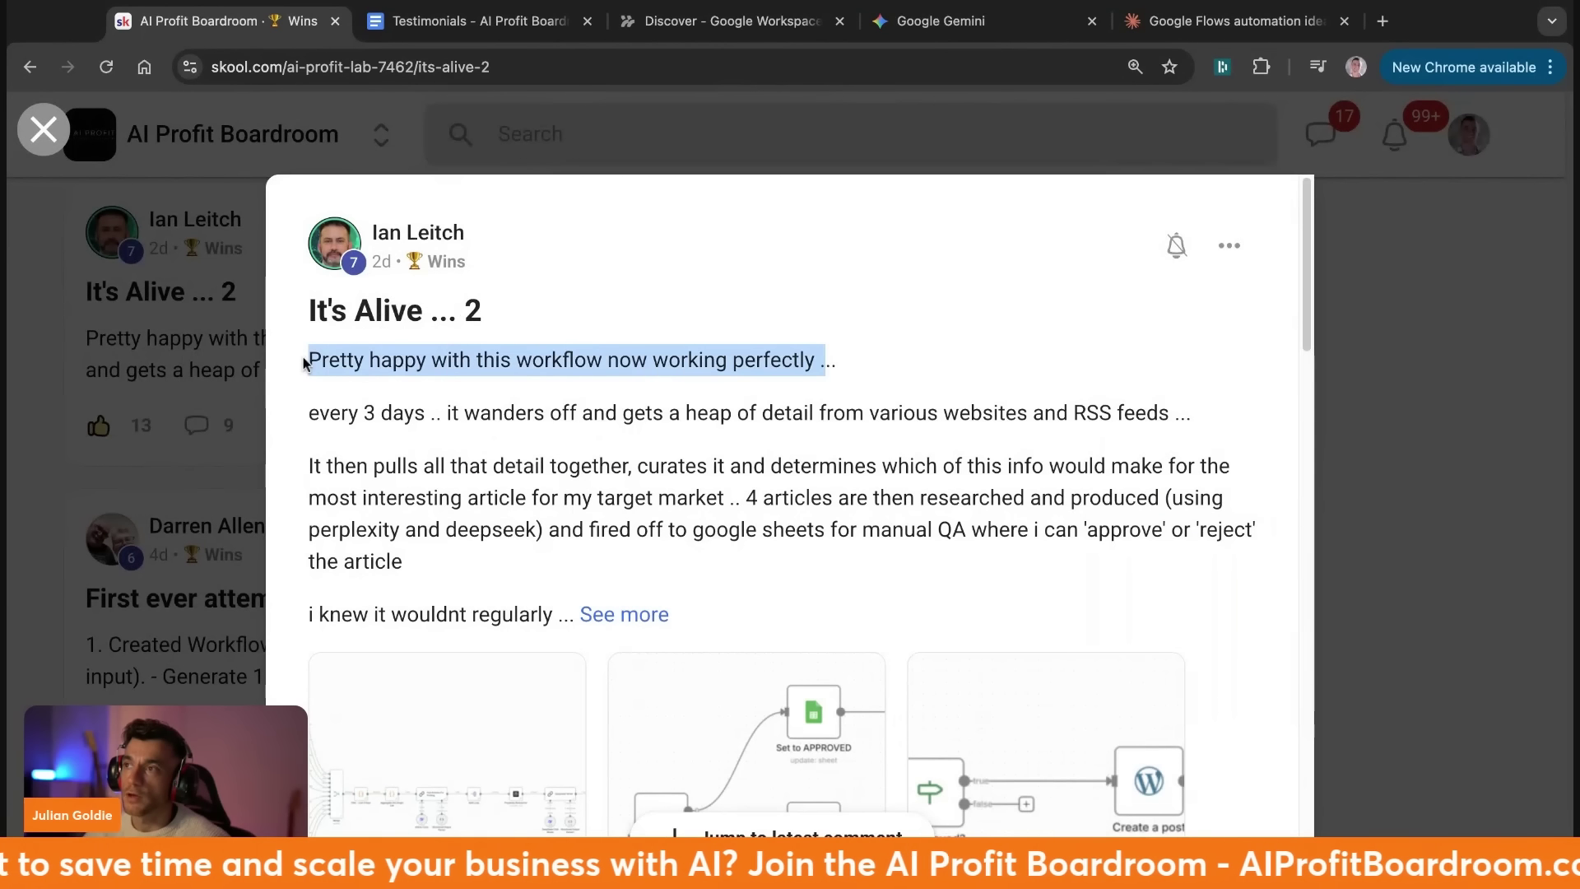
key(Right)
triple_click(300, 306)
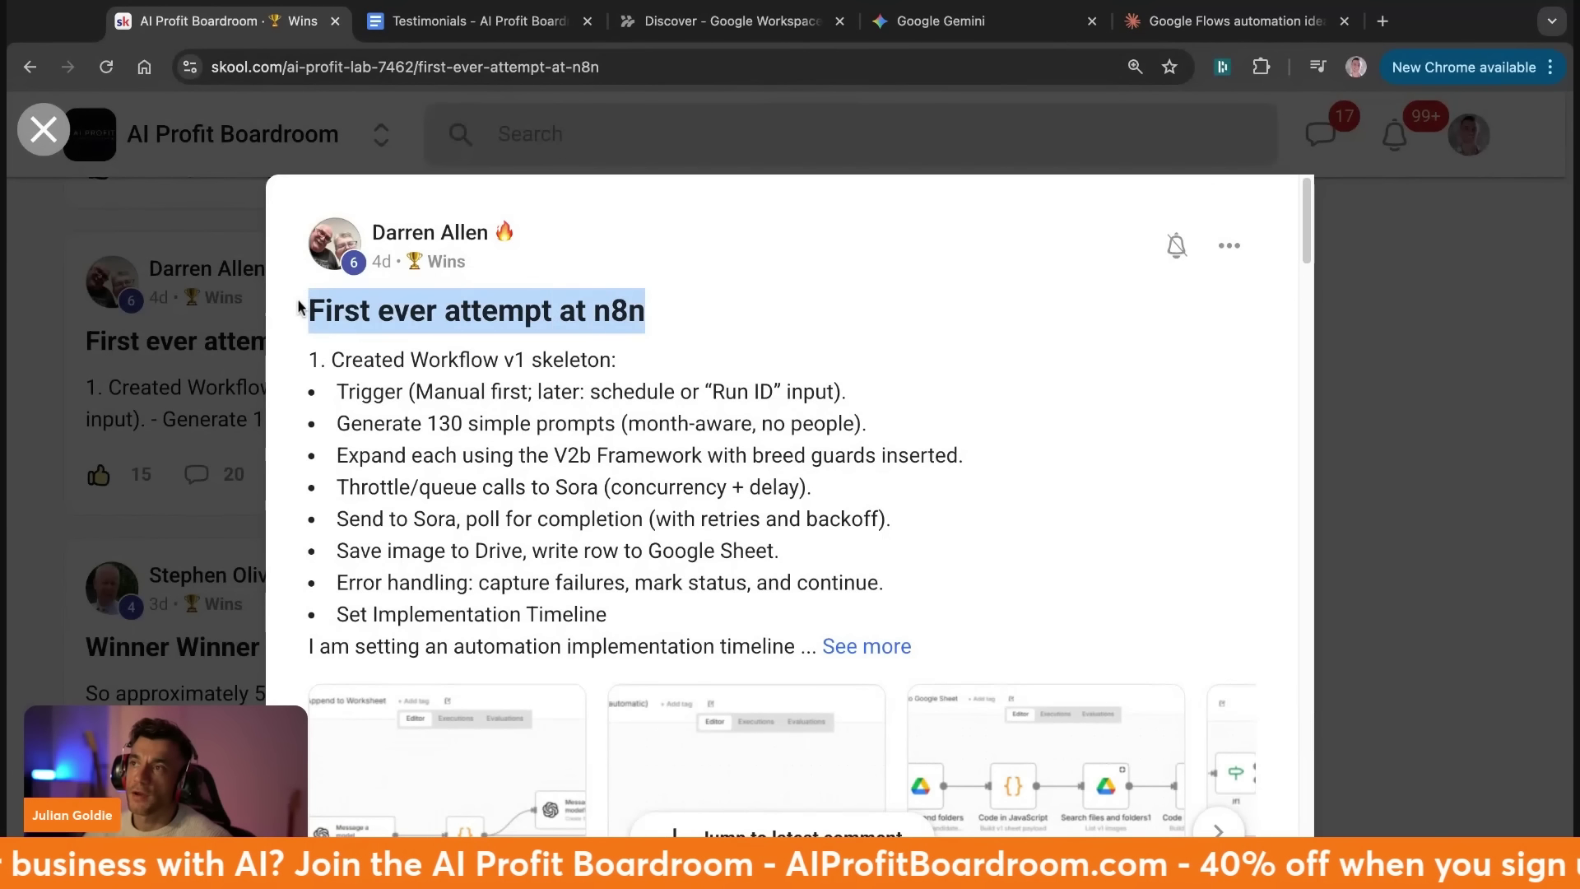
View the "Winner Winner Chicken Dinner" post, highlight its passages about never having heard of n8n and saving 3 - 4 hours per week, and close it.
key(Right)
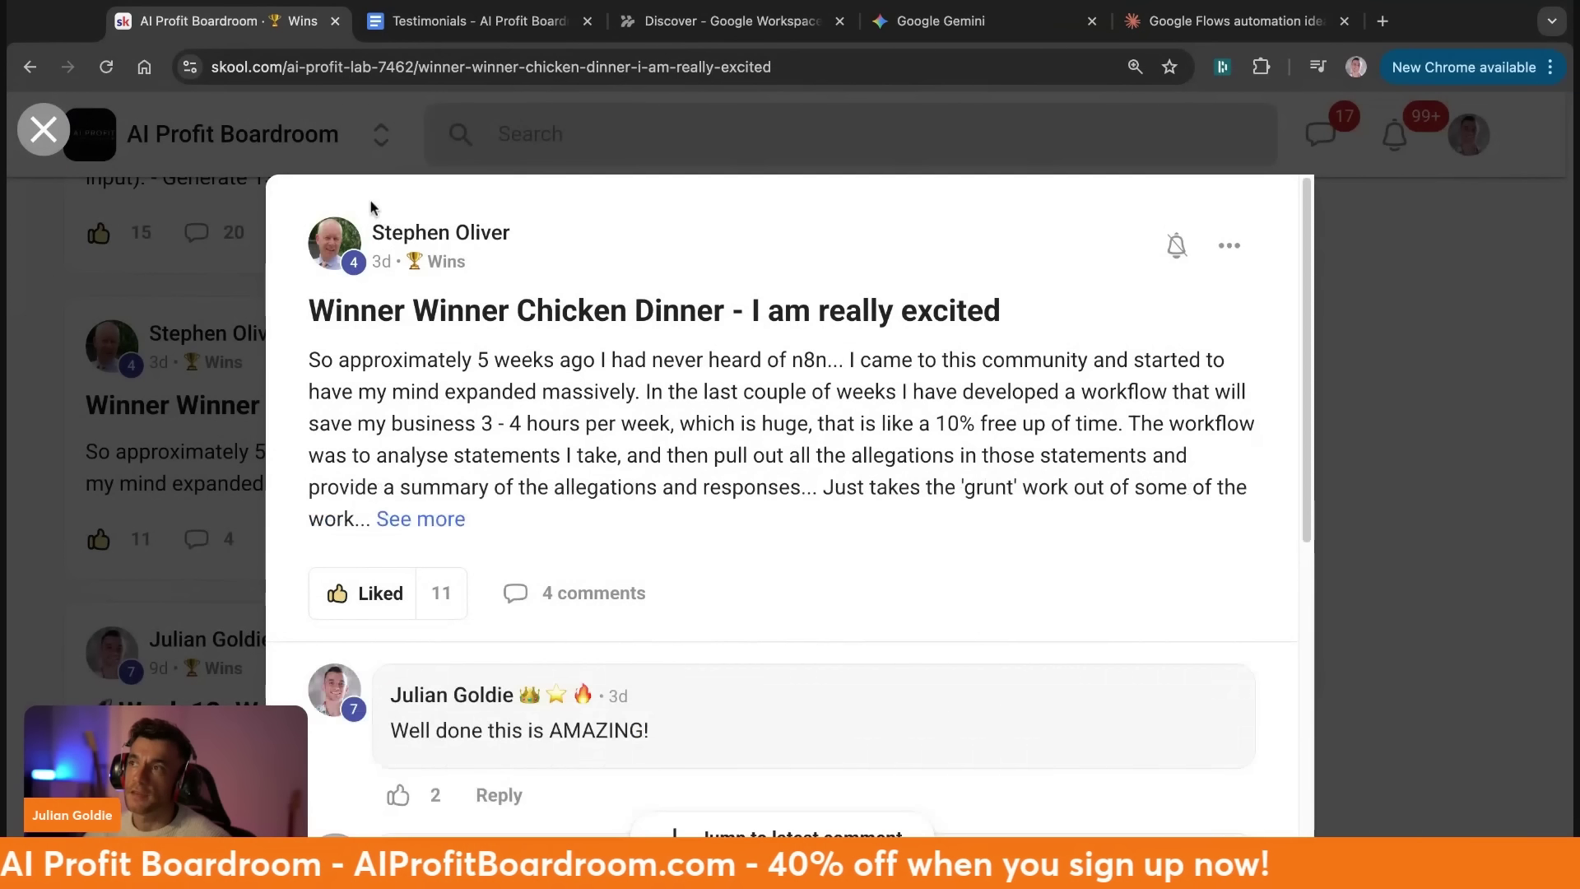
drag(827, 361, 321, 359)
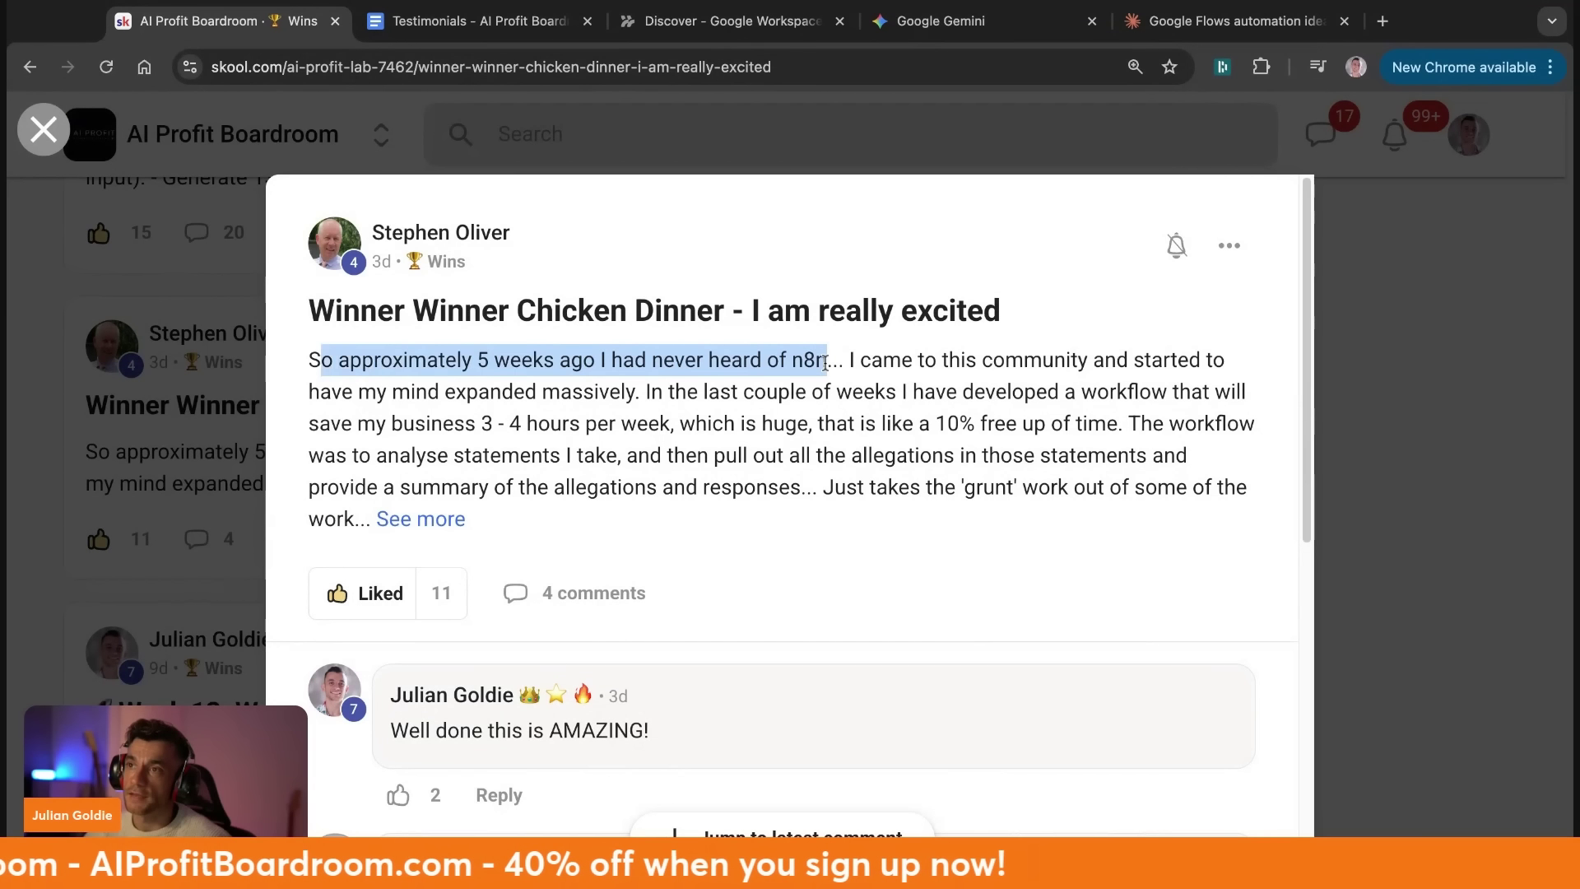
click(1000, 354)
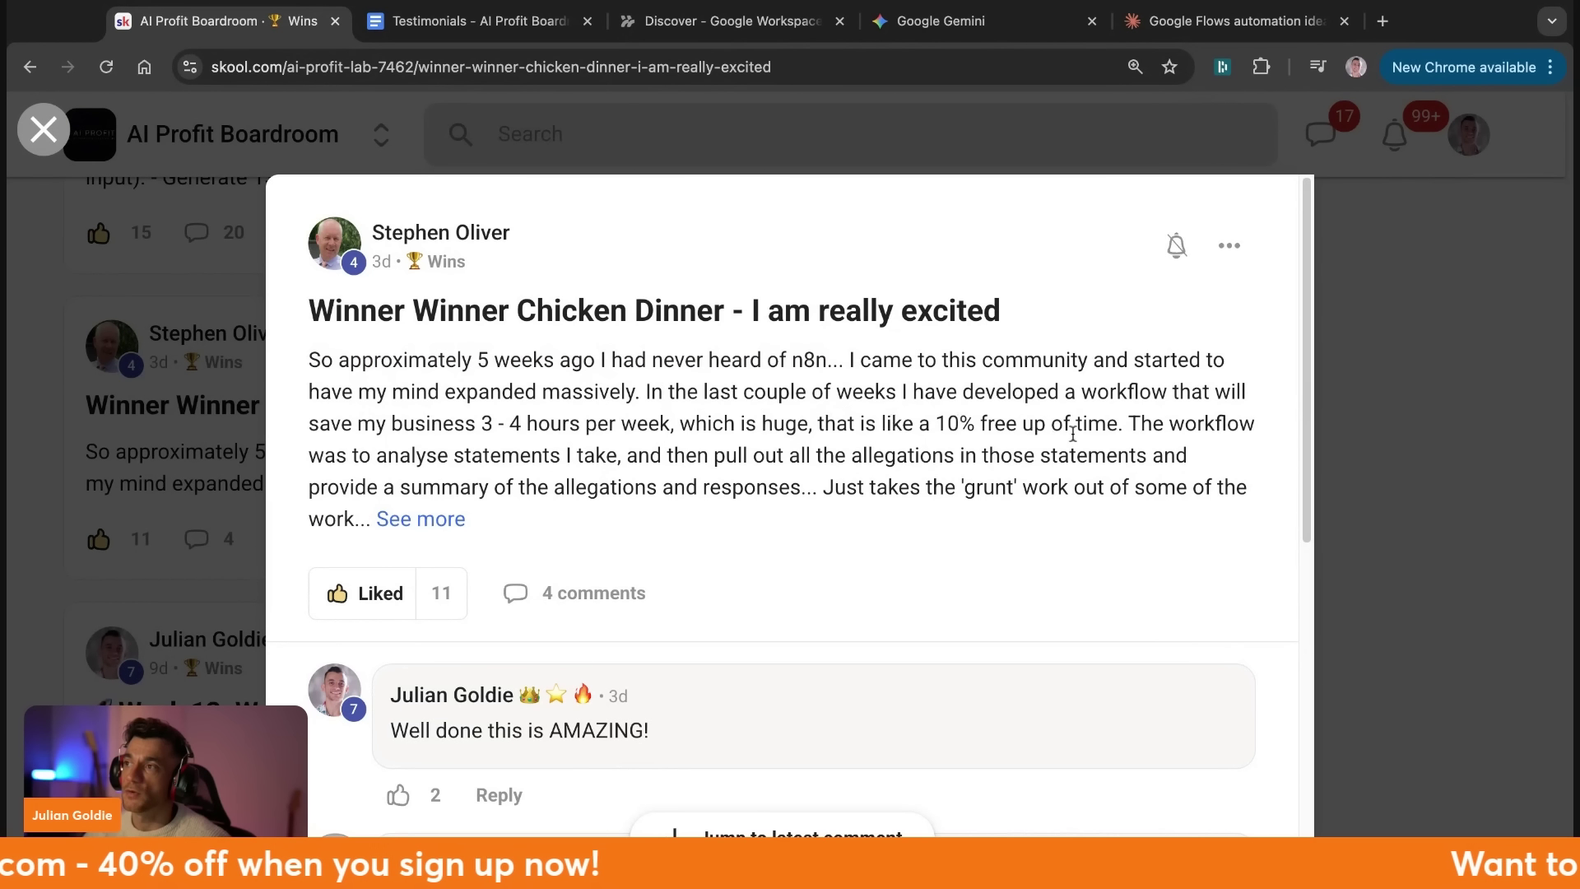
drag(1115, 425, 524, 423)
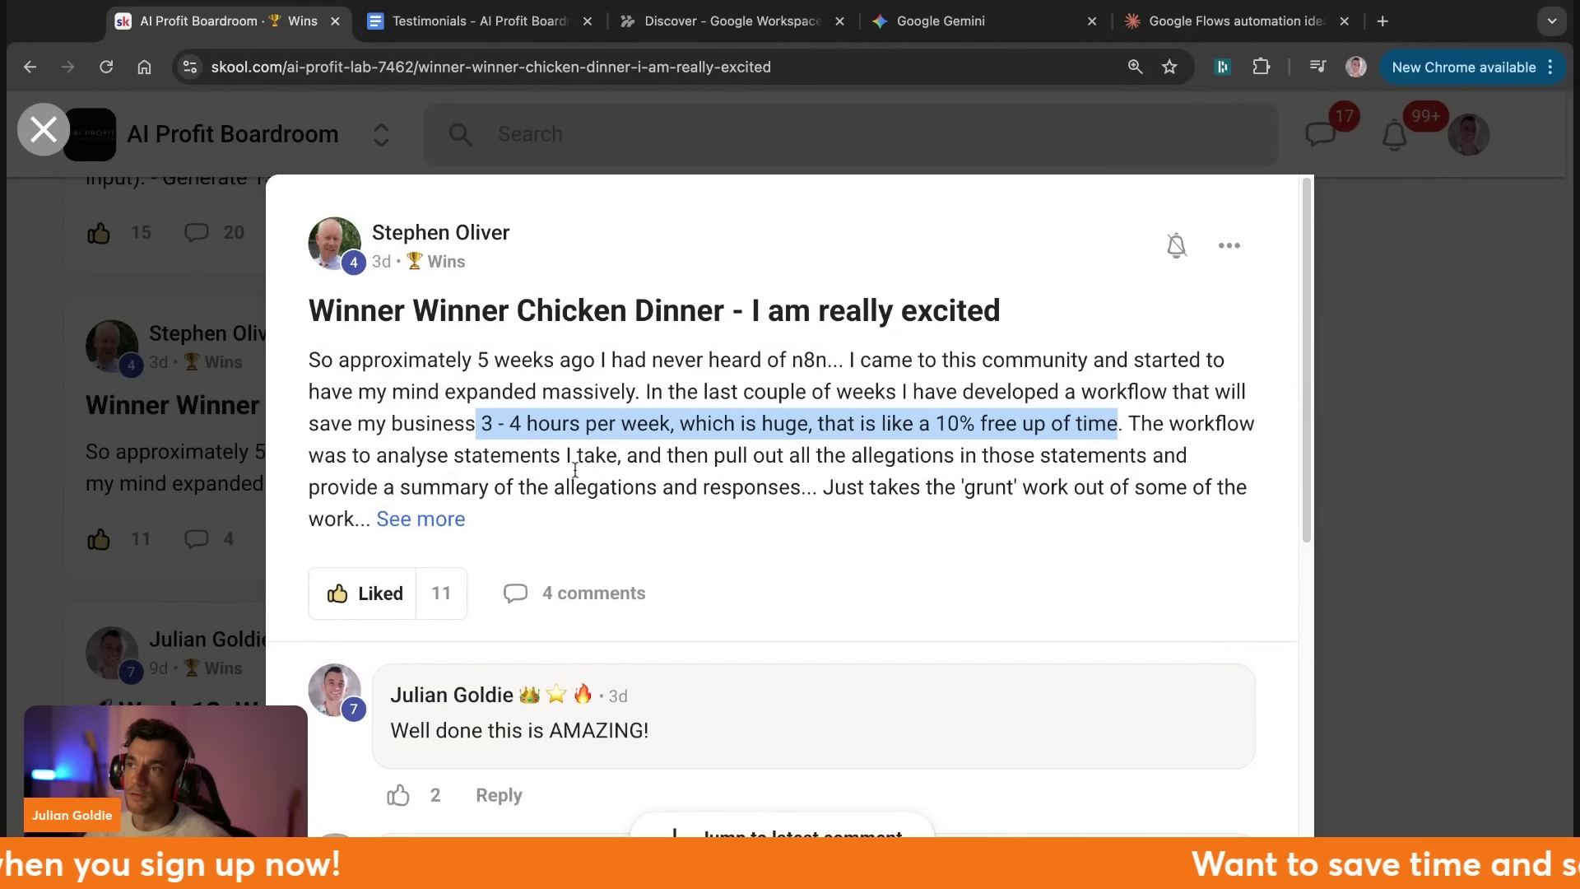
click(47, 514)
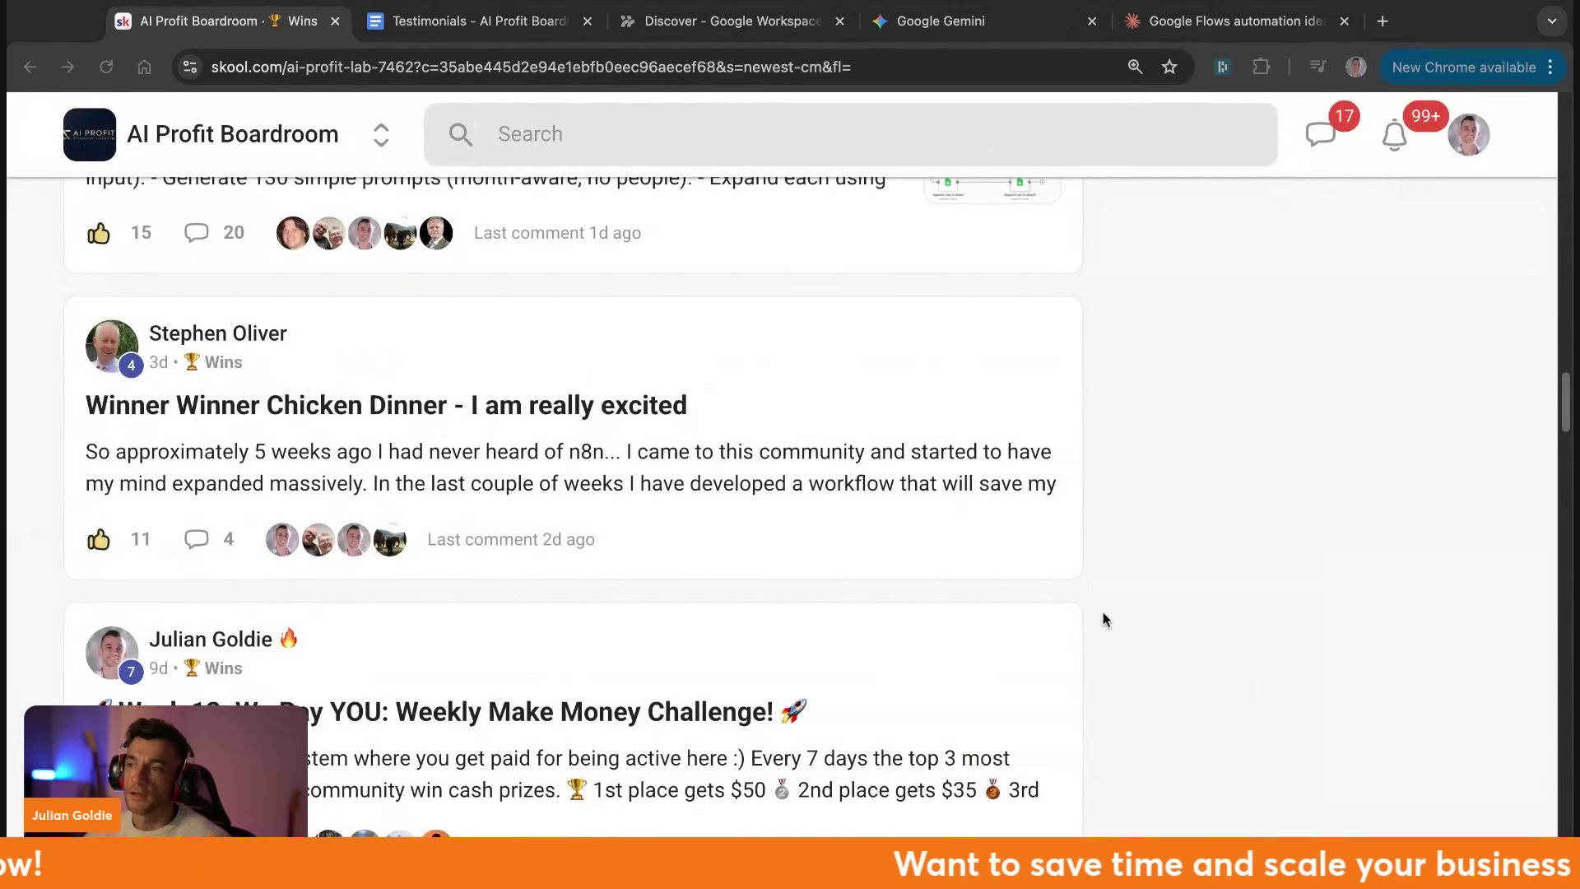
Return to the start of the Wins feed and zoom the page out to normal size.
scroll(1041, 600, up, 15)
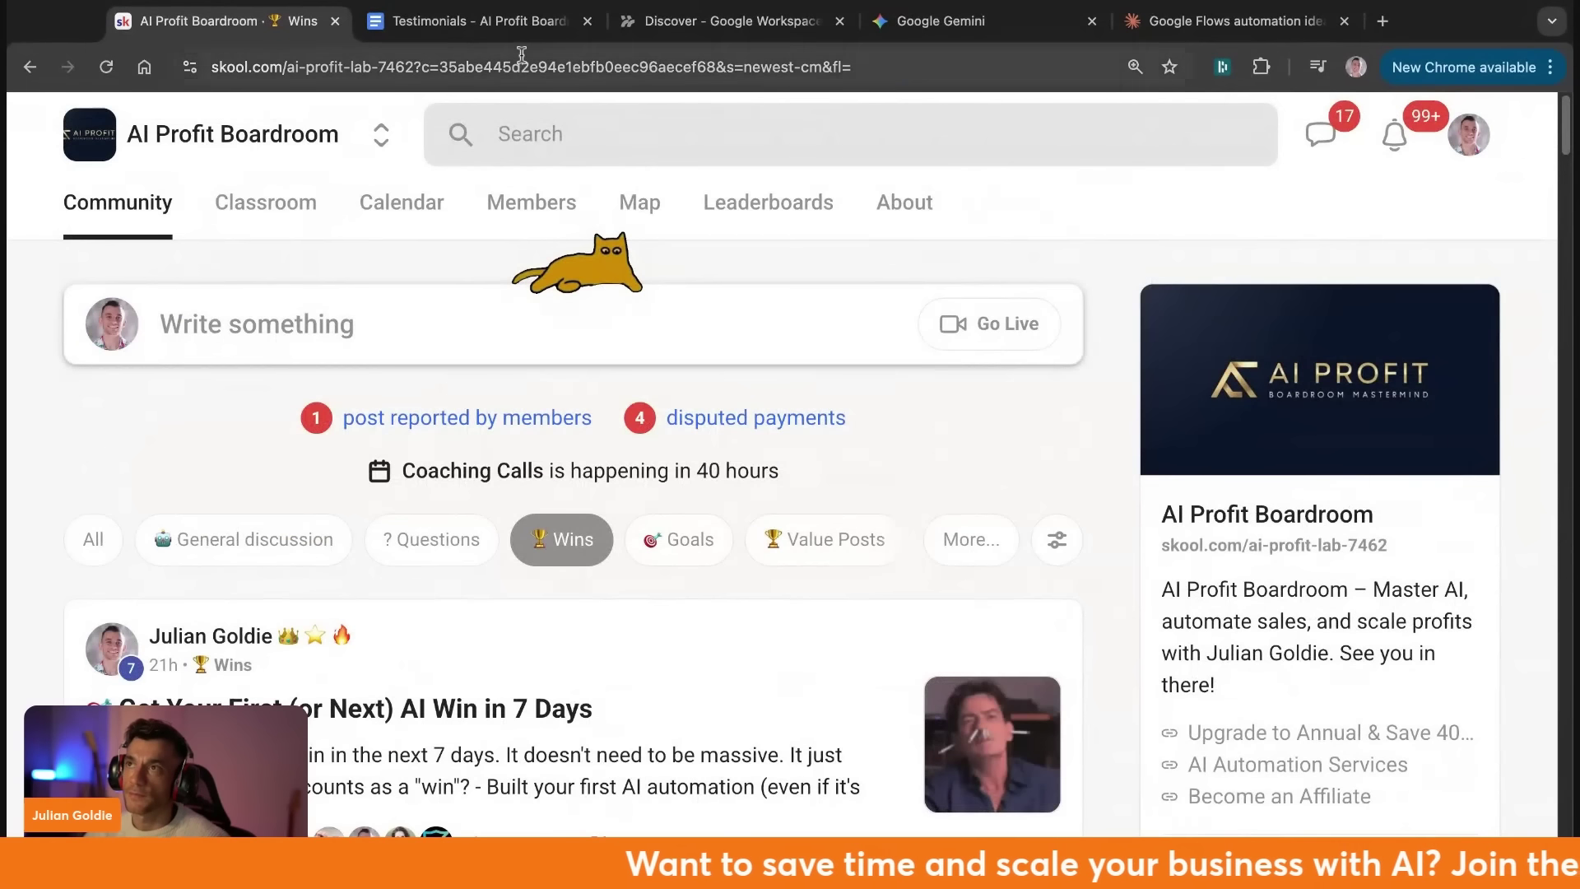
click(521, 56)
click(477, 21)
click(222, 24)
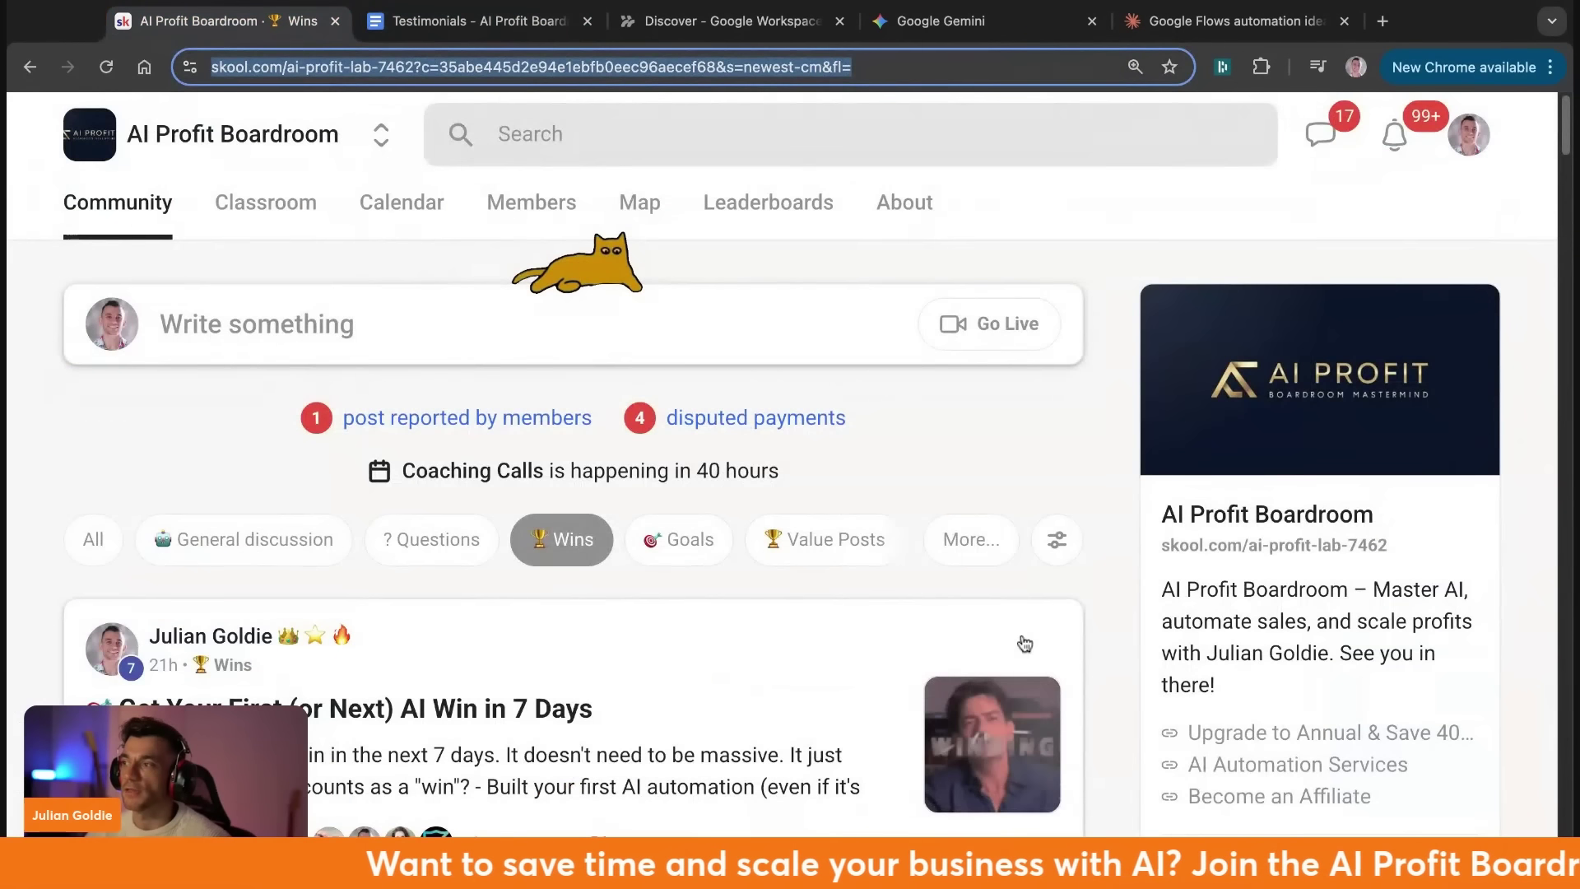
key(super+minus)
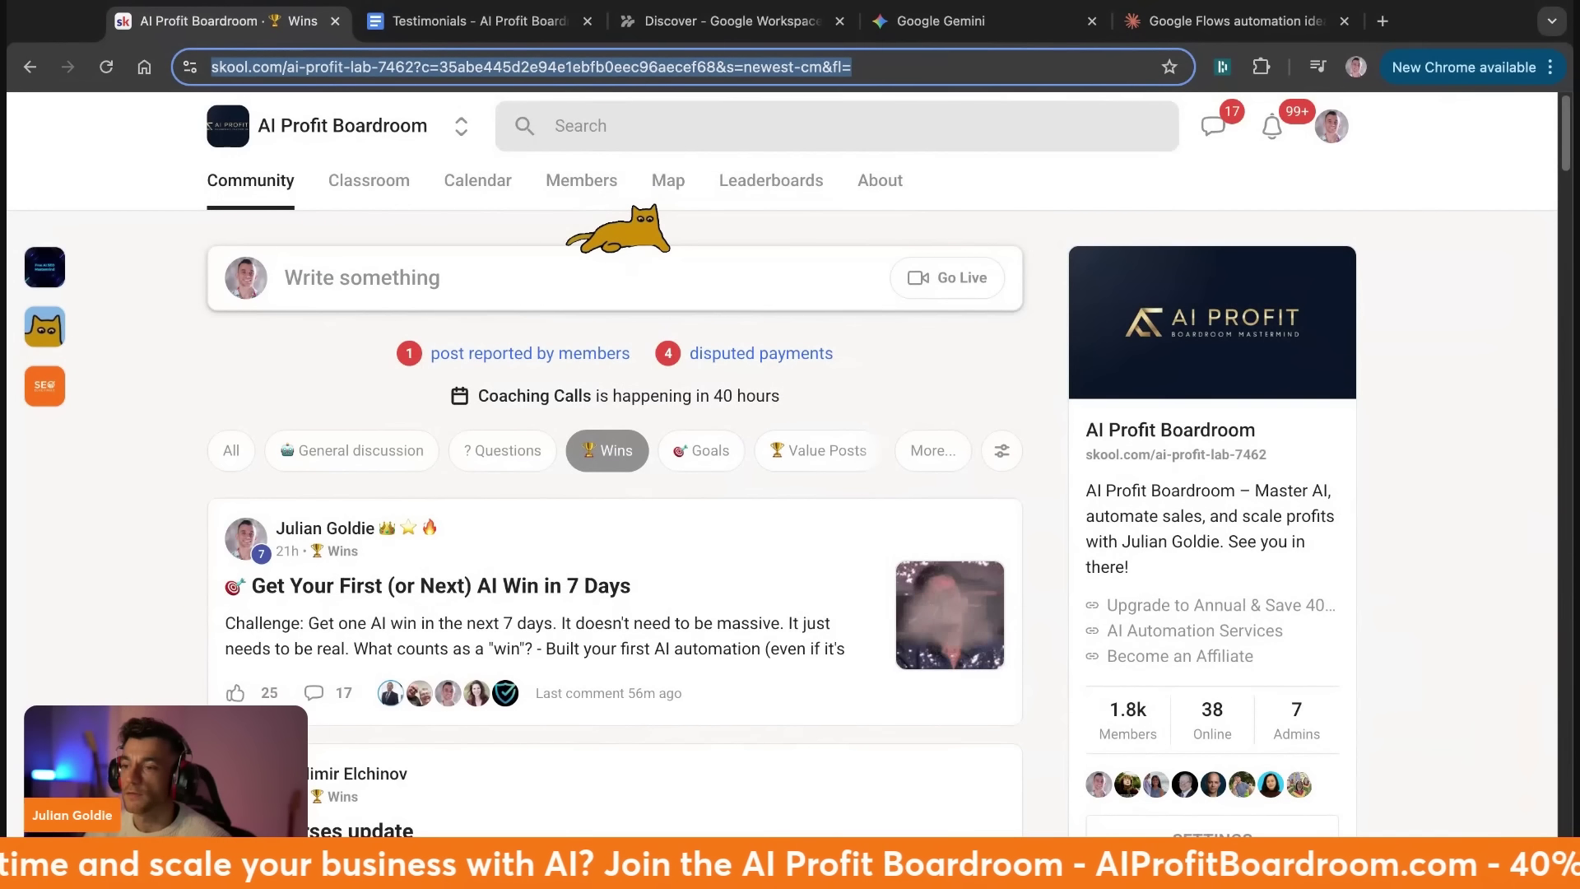
click(160, 516)
Switch the community feed from Wins to all posts, look through them and open the AI Profit Boardroom classroom.
scroll(160, 517, down, 3)
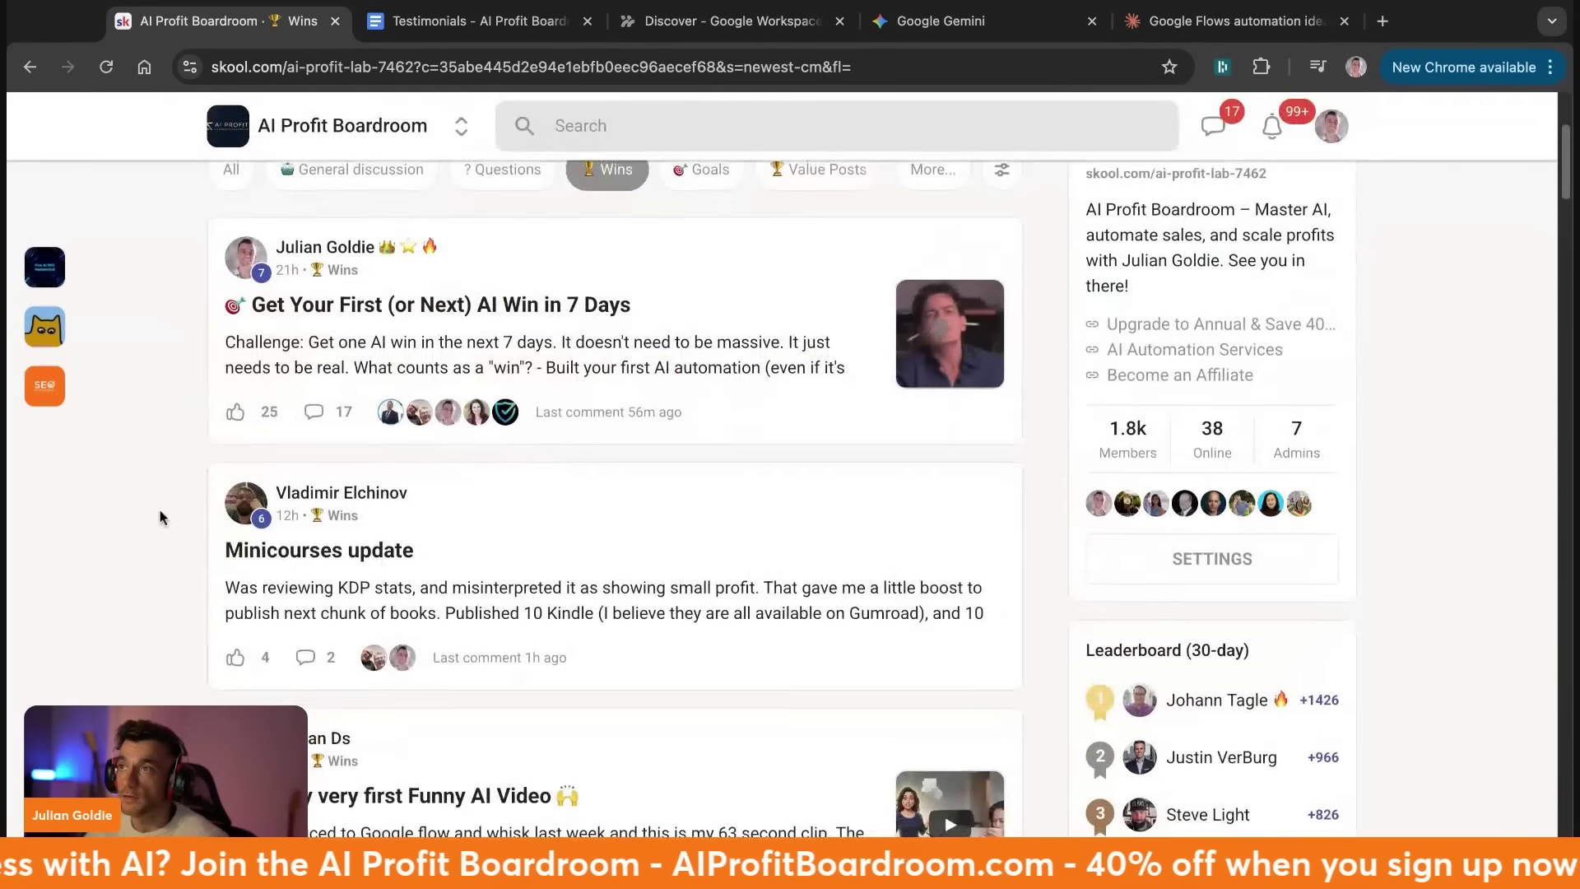
scroll(160, 517, up, 3)
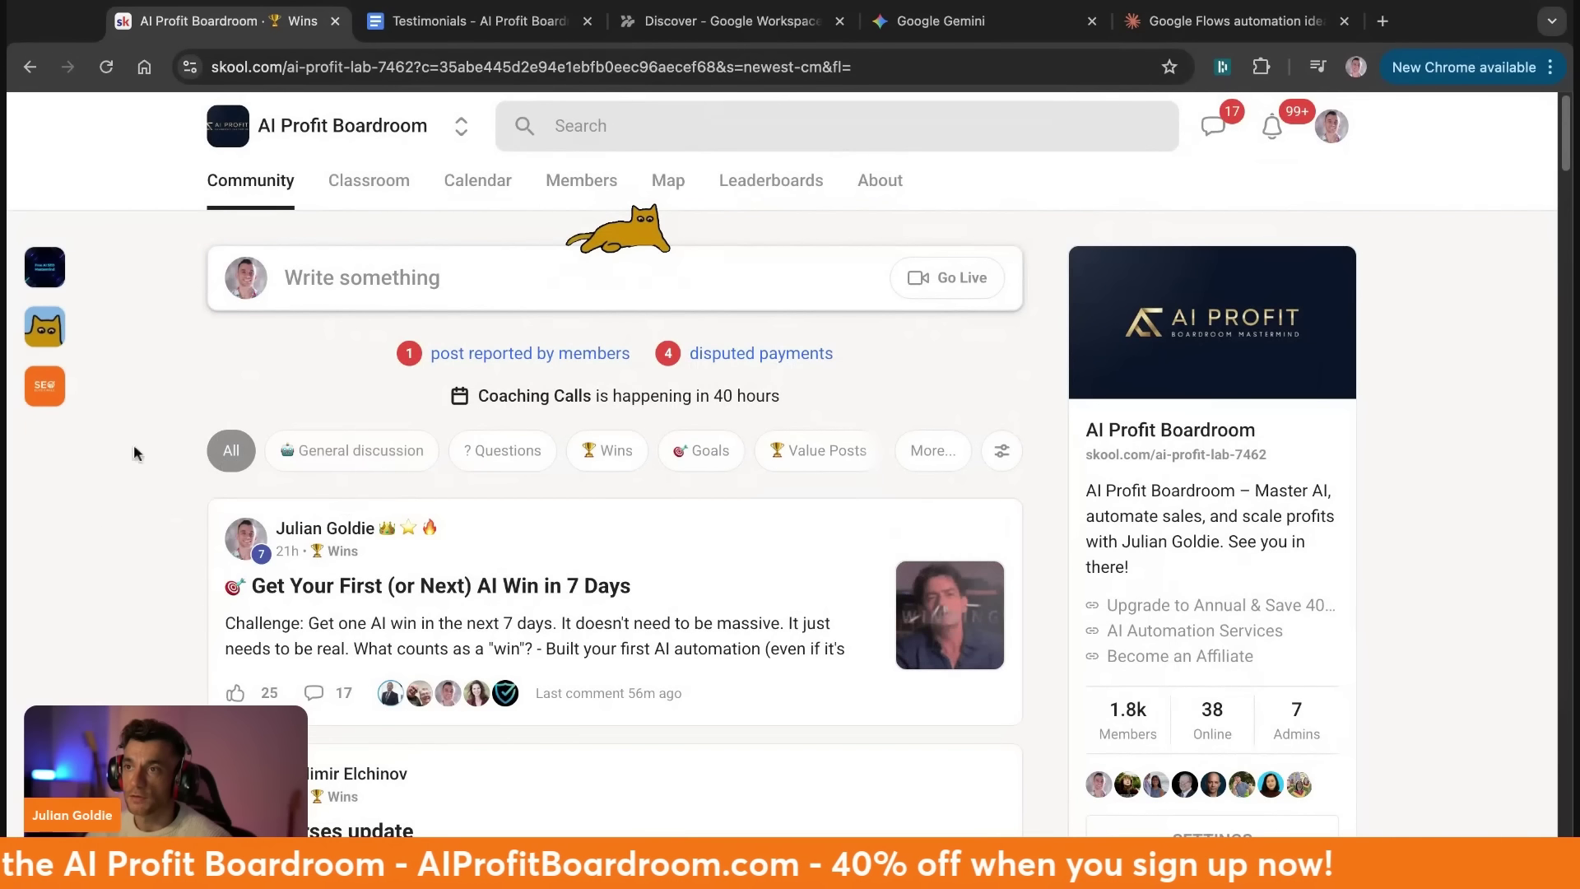
scroll(170, 571, down, 10)
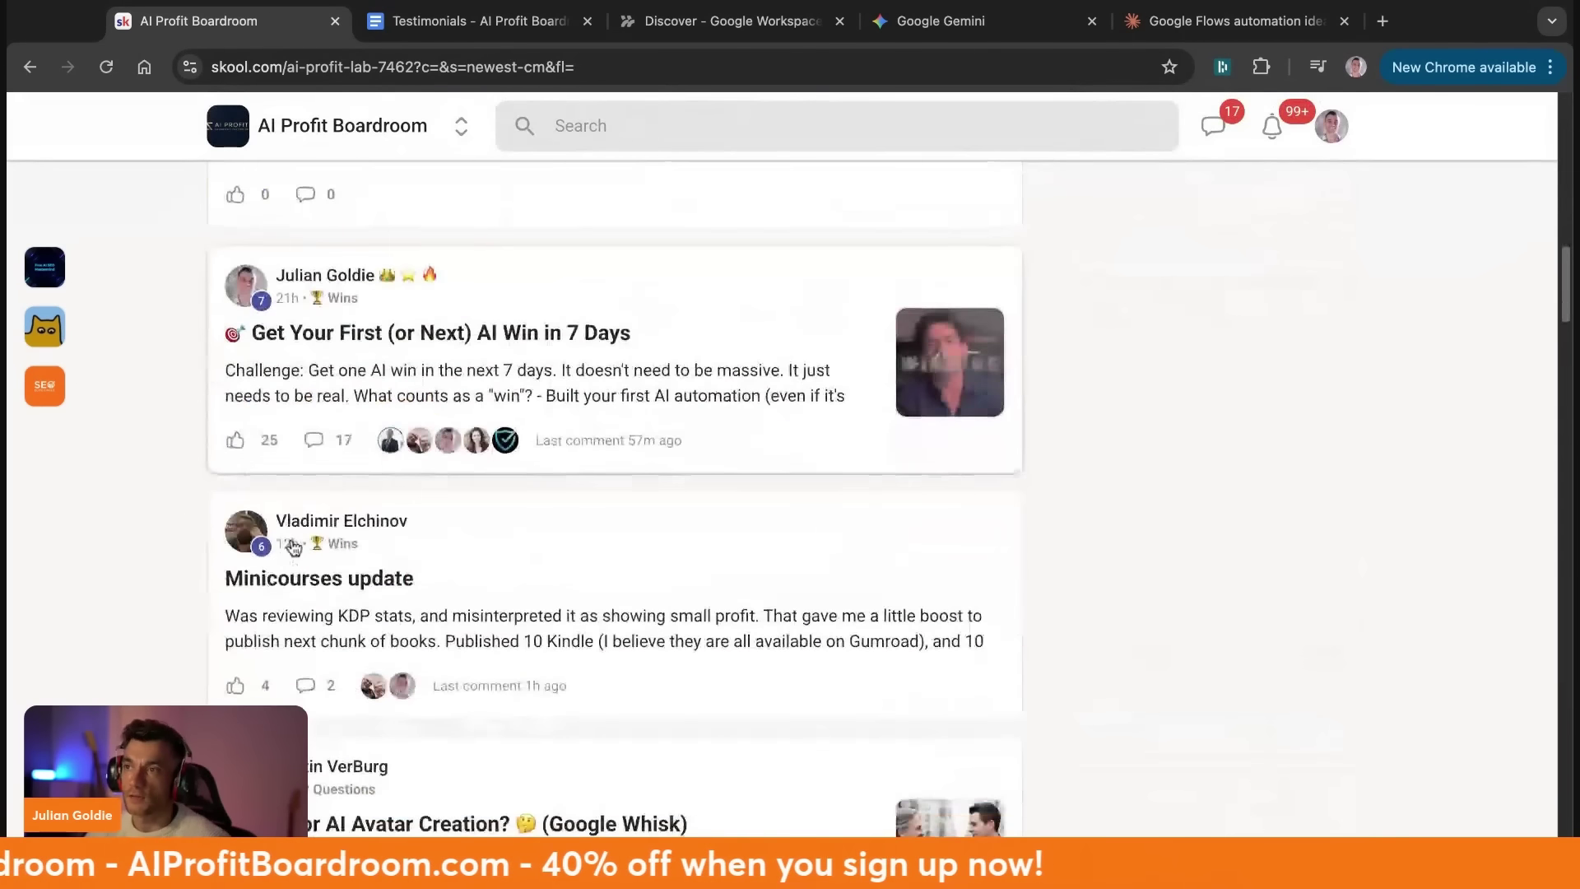
scroll(294, 548, up, 10)
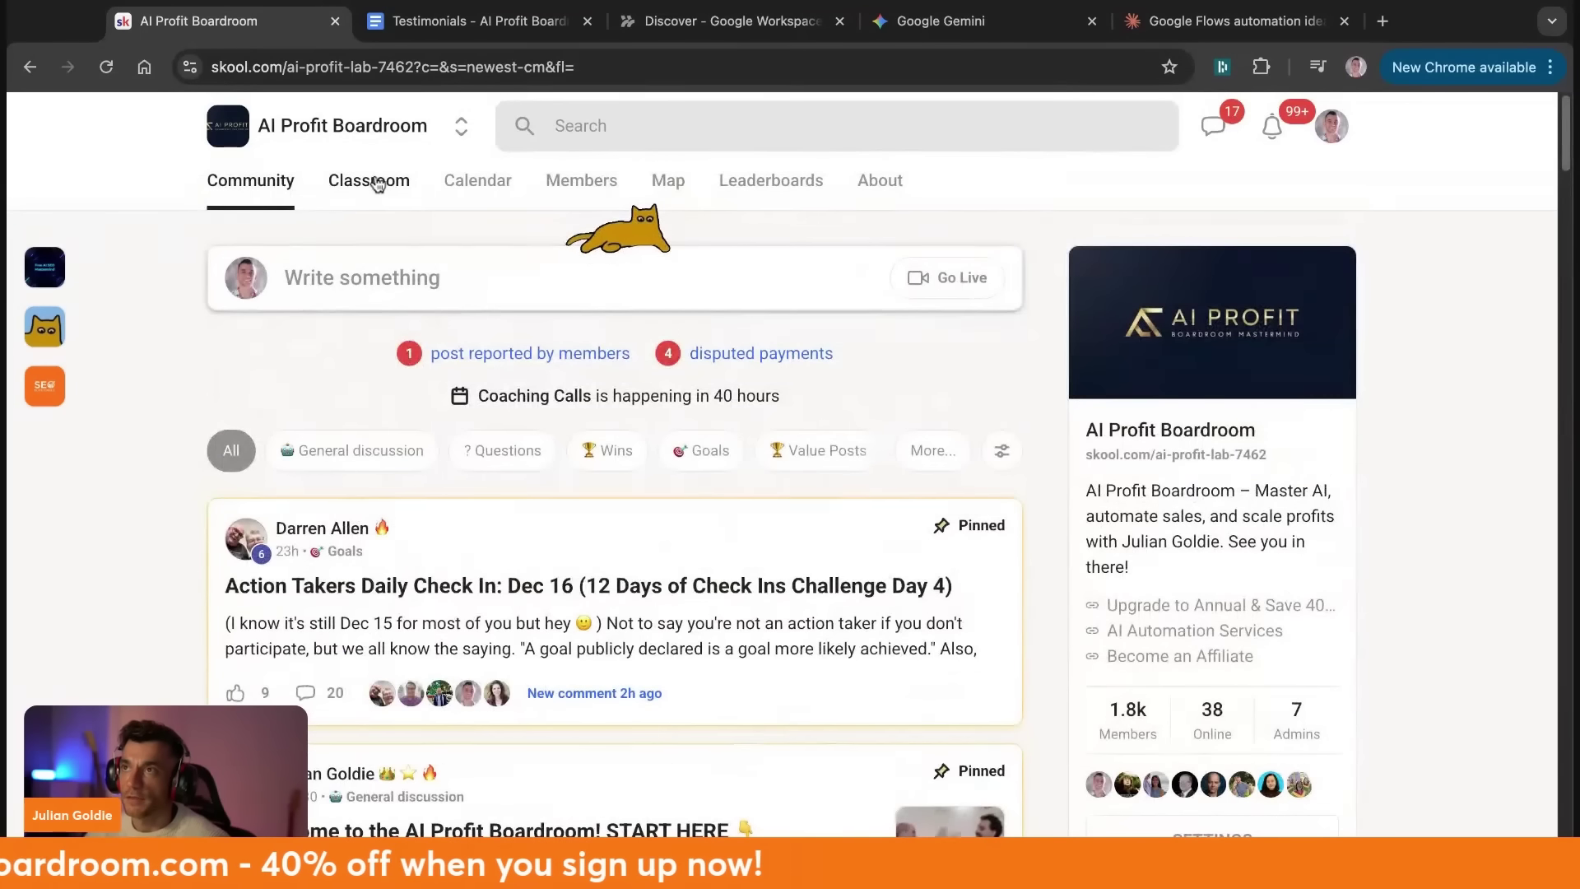
click(368, 180)
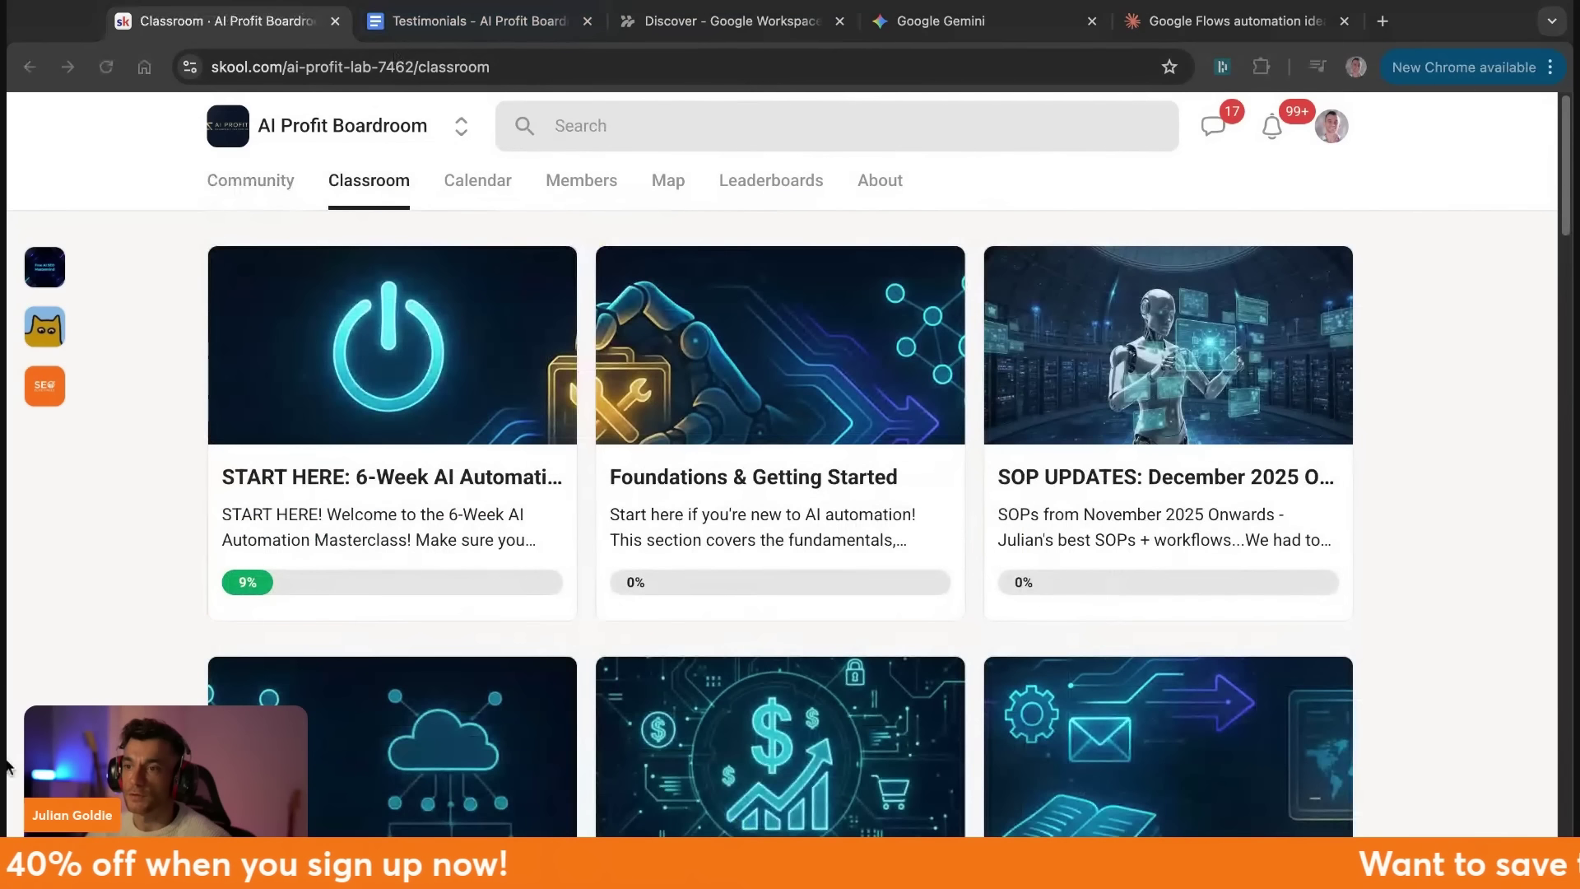